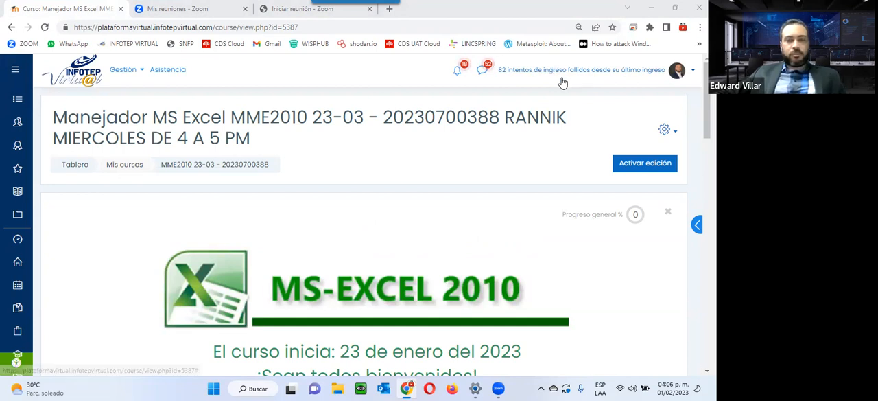
Look over the Excel course page's resources and open the unit 2 section, "30 de Enero - 06 de Febrero"
scroll(549, 87, "down", 2)
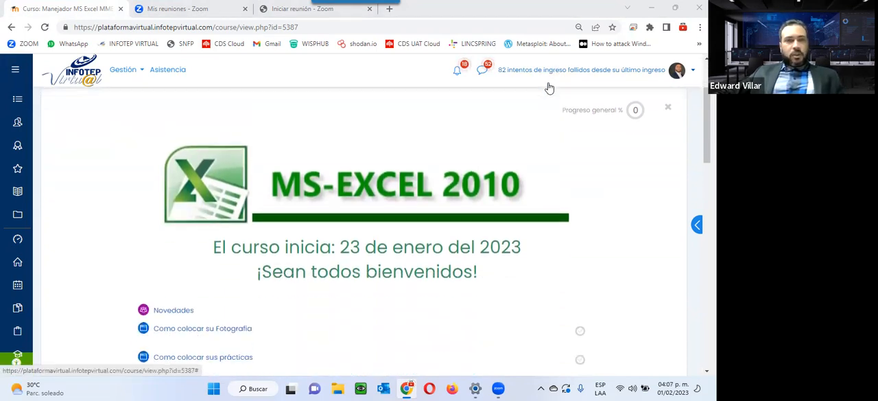
scroll(550, 87, "down", 1)
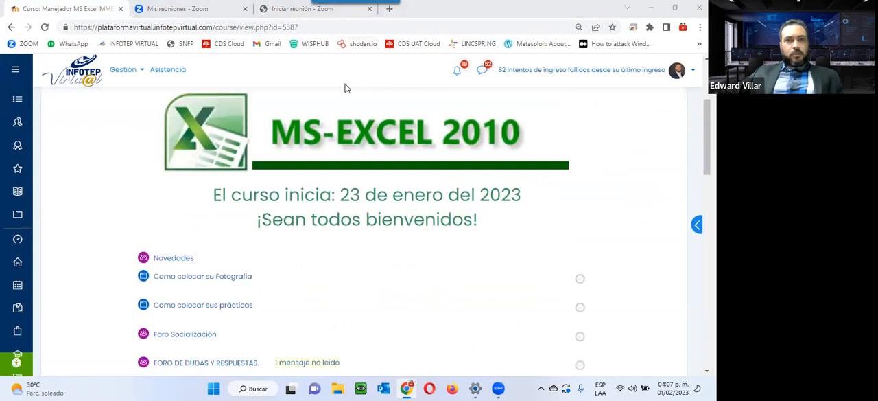
scroll(300, 176, "down", 4)
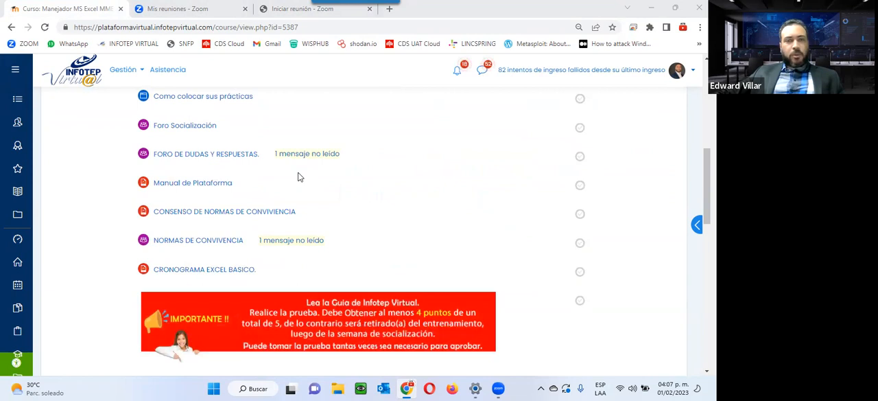
scroll(298, 177, "down", 2)
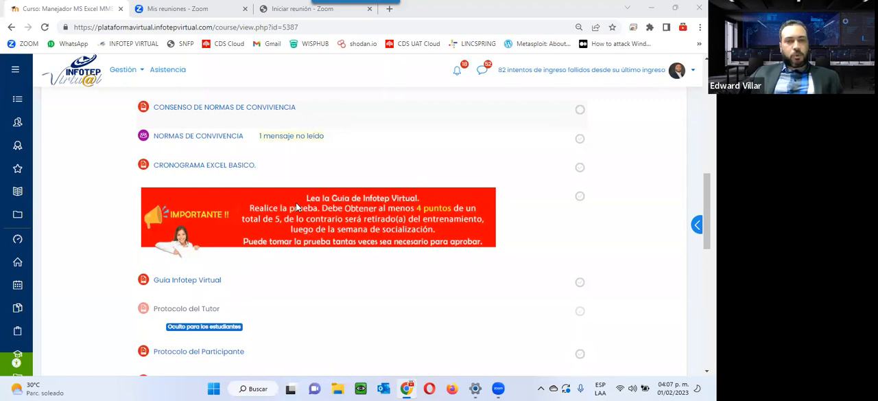
scroll(296, 202, "down", 10)
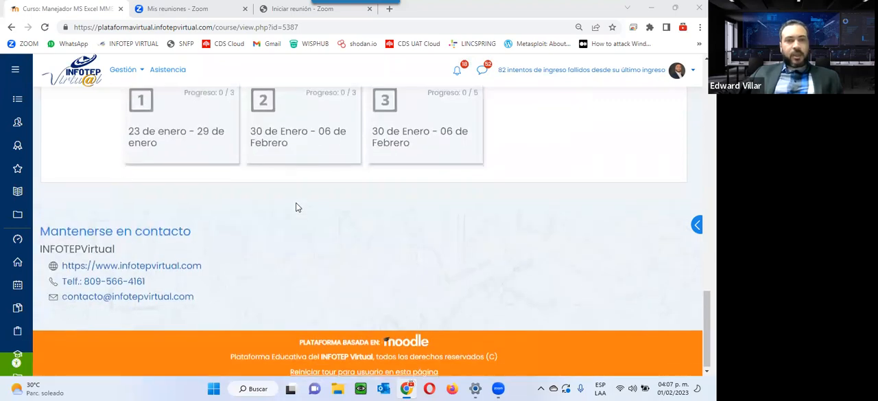
scroll(450, 281, "up", 3)
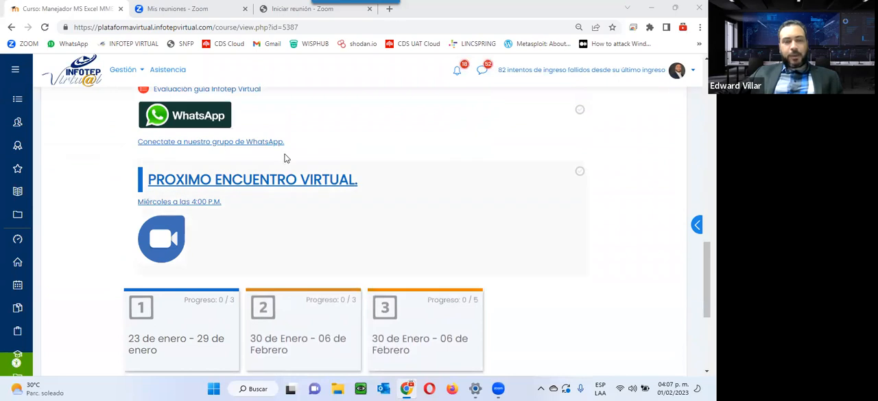
mouse_move(323, 334)
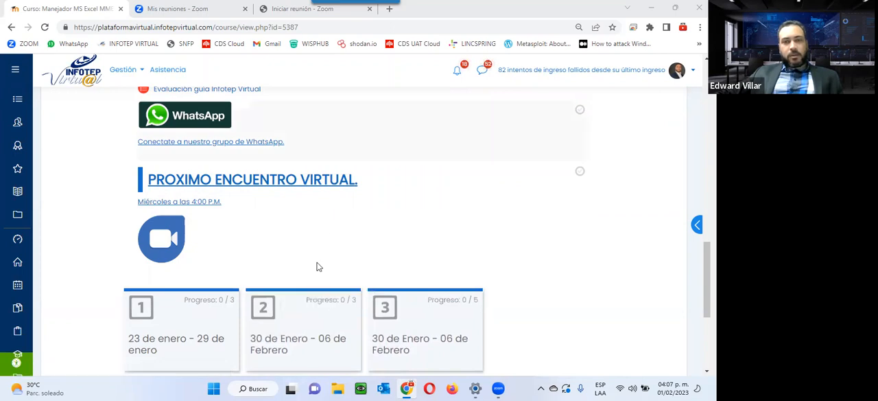
left_click(334, 341)
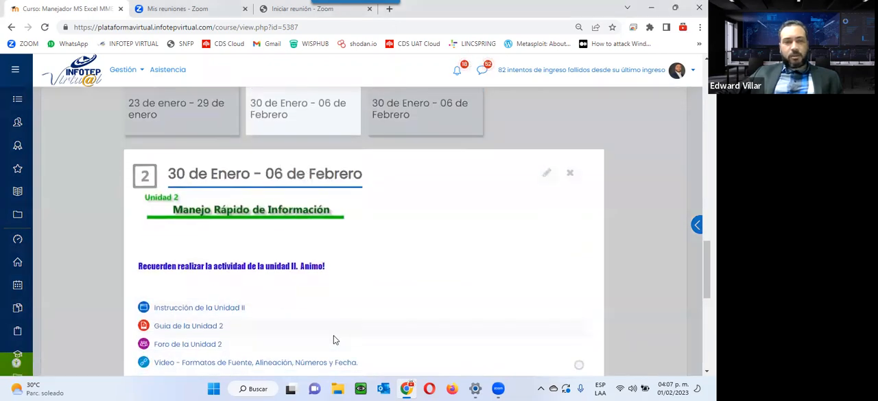
Review the unit 2 section's materials, activity submission and due date, and synchronous meeting video link
scroll(333, 202, "down", 3)
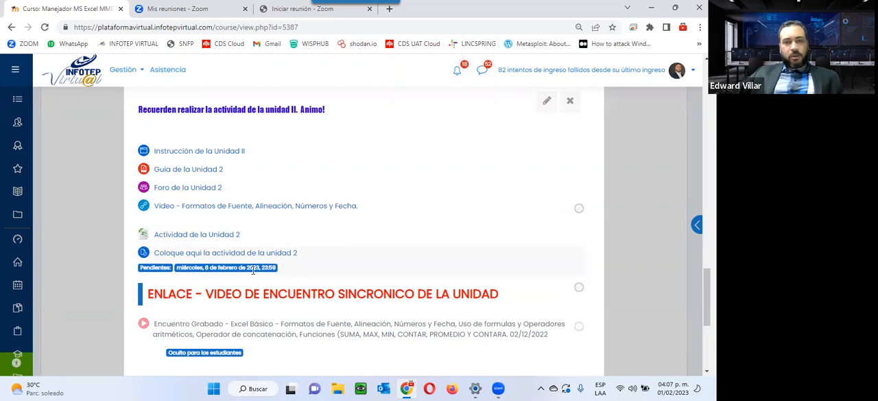
scroll(250, 271, "up", 4)
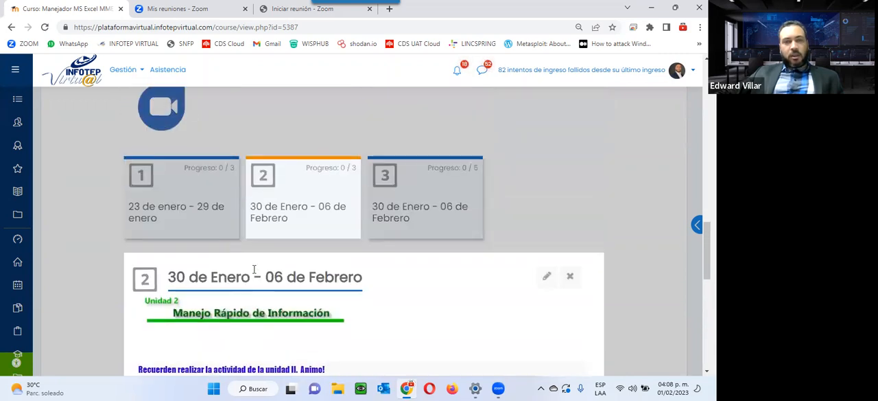
scroll(326, 273, "down", 3)
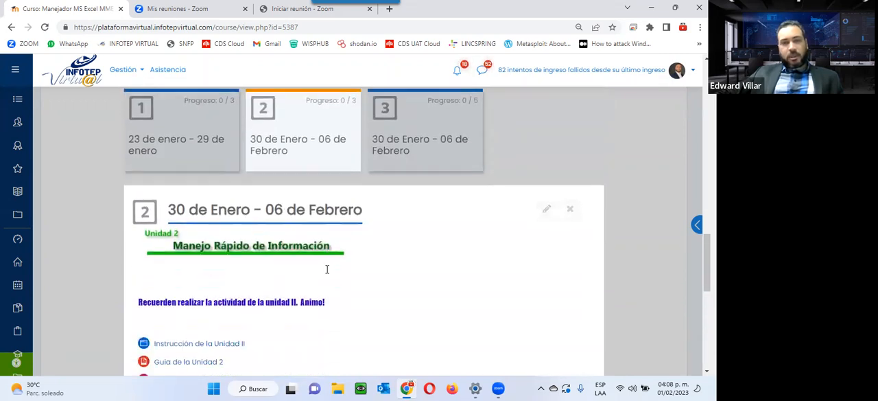
scroll(326, 273, "down", 2)
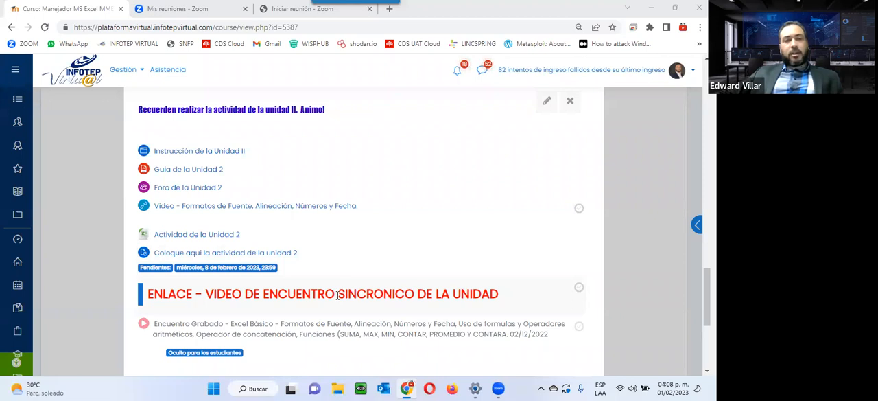
scroll(338, 295, "up", 2)
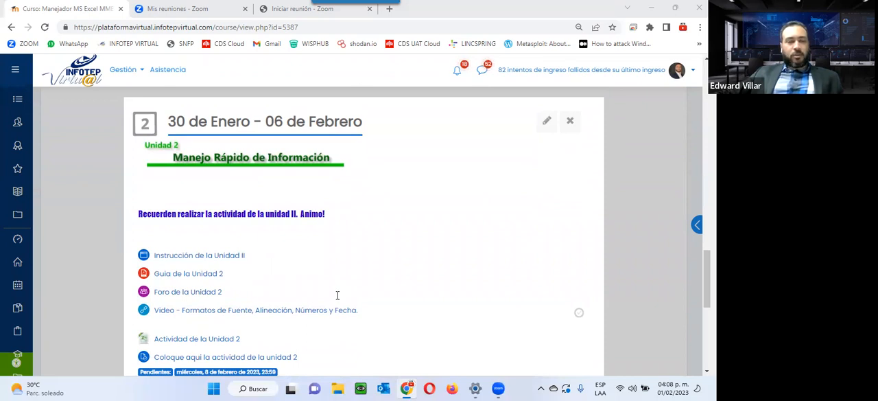
scroll(337, 295, "up", 2)
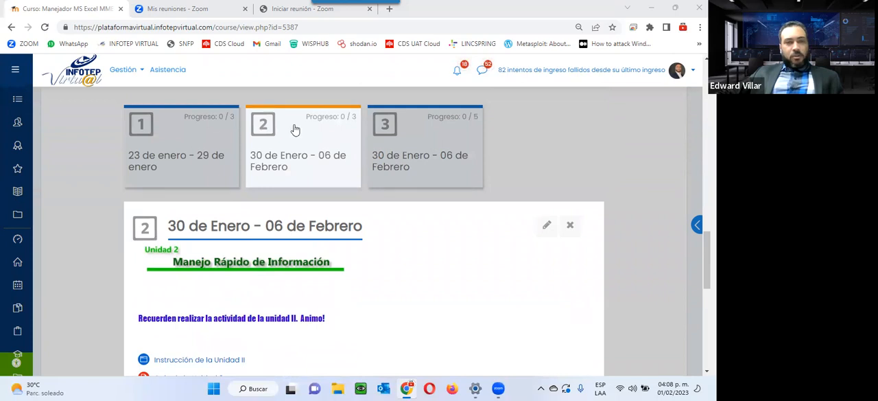
scroll(294, 140, "down", 1)
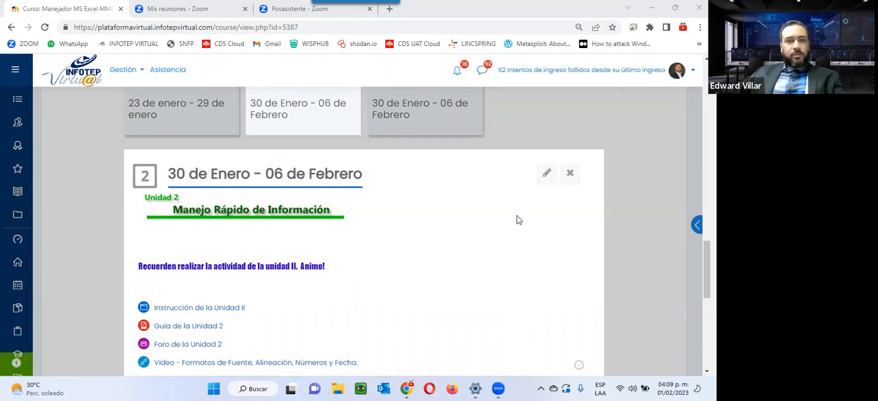
scroll(476, 250, "down", 2)
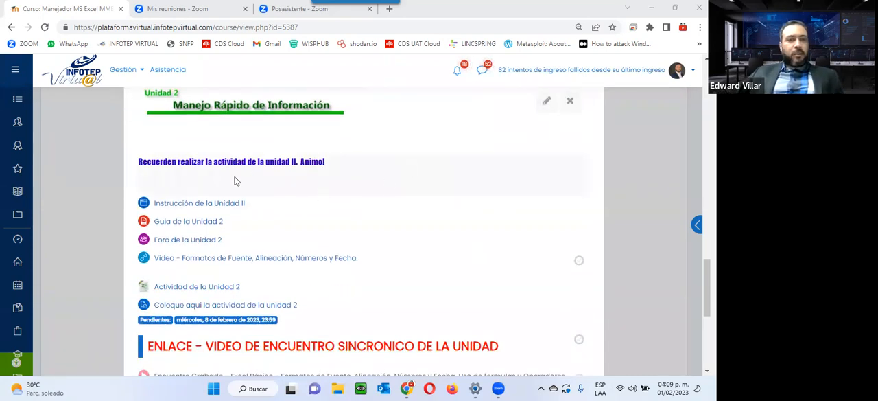
scroll(234, 181, "up", 2)
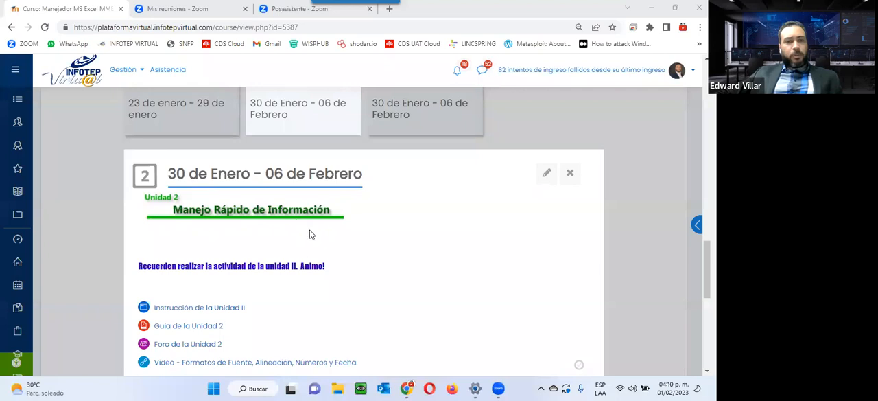
Open "Instrucción de la Unidad II" and "Guia de la Unidad 2" in separate new tabs
scroll(286, 277, "down", 1)
right_click(178, 258)
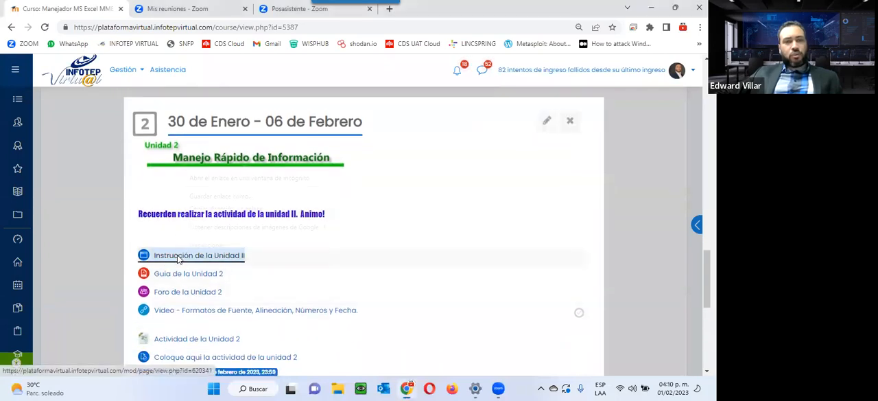
left_click(277, 151)
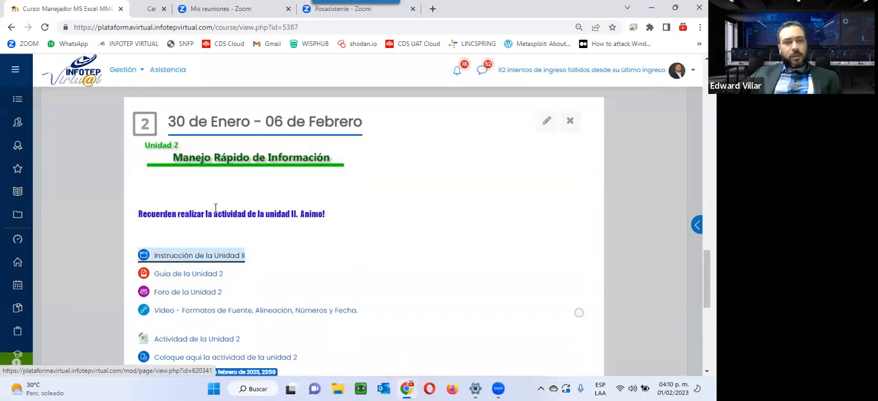
right_click(189, 276)
left_click(258, 175)
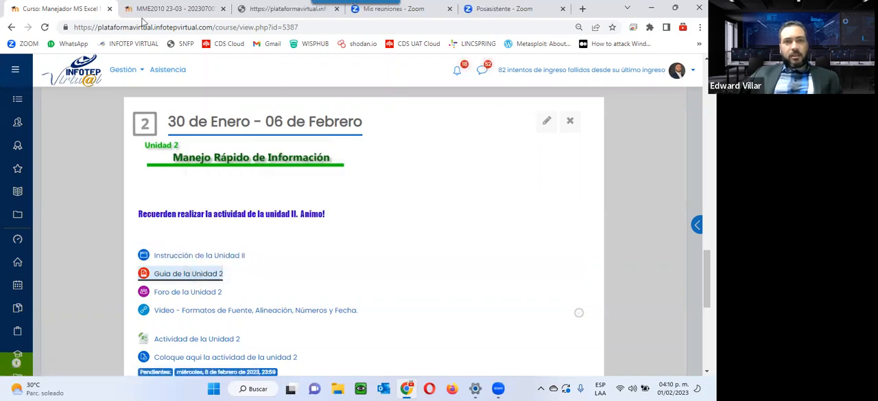
Close the two Zoom tabs, "Mis reuniones" and "Posasistente"
left_click(444, 9)
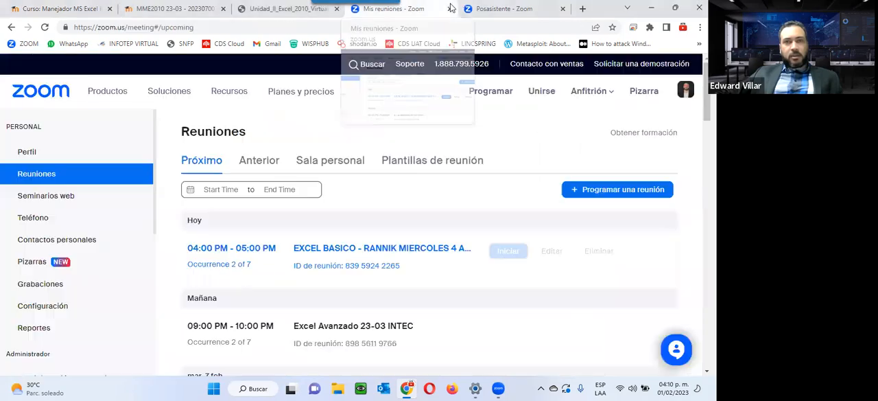
left_click(451, 9)
left_click(451, 8)
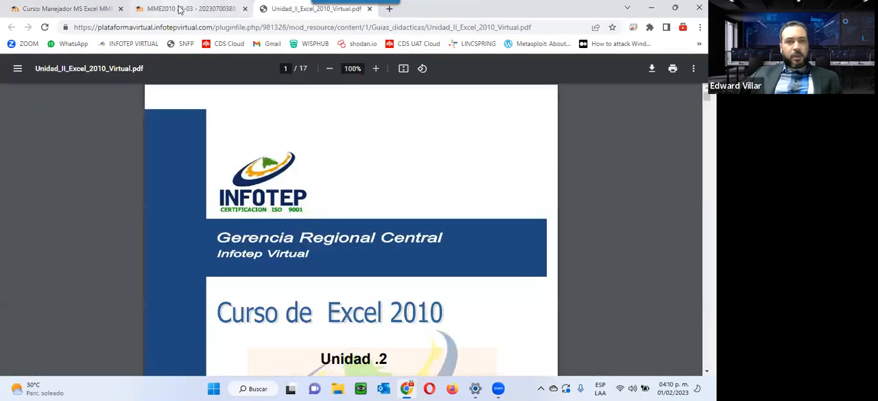
Read through the unit 2 instructions page, from the greeting to the closing list of tasks
left_click(175, 8)
scroll(219, 141, "down", 1)
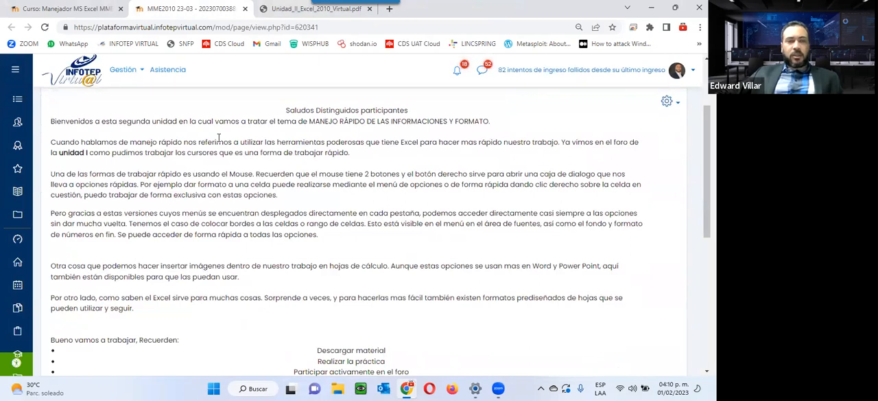
scroll(218, 137, "down", 2)
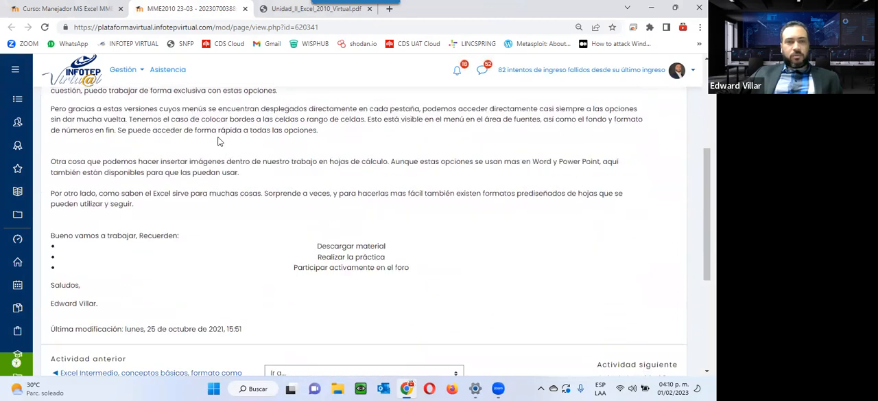
scroll(137, 137, "up", 2)
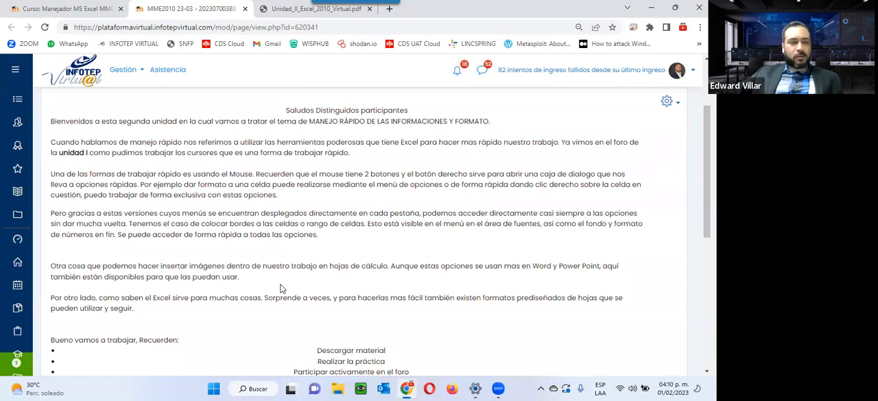
scroll(280, 288, "down", 3)
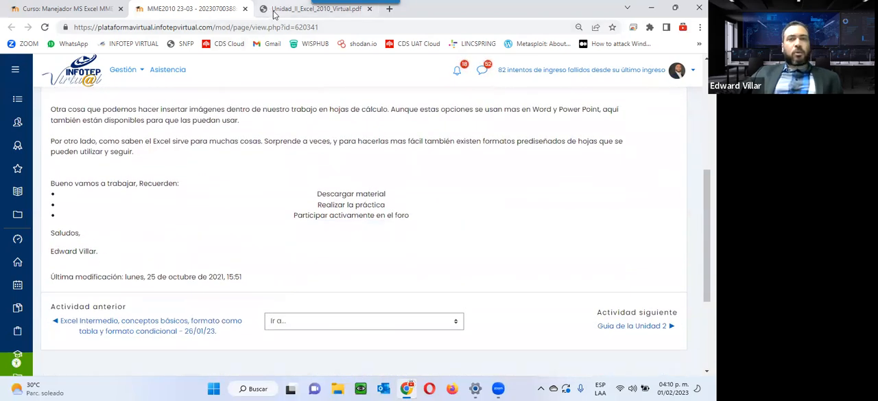
Switch to the unit 2 guide, Unidad_II_Excel_2010_Virtual.pdf, and enlarge it to 125%
left_click(274, 14)
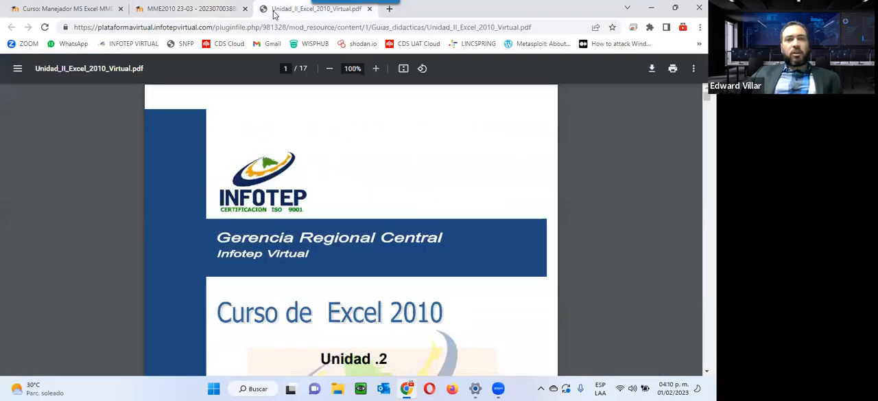
left_click(375, 68)
left_click(375, 69)
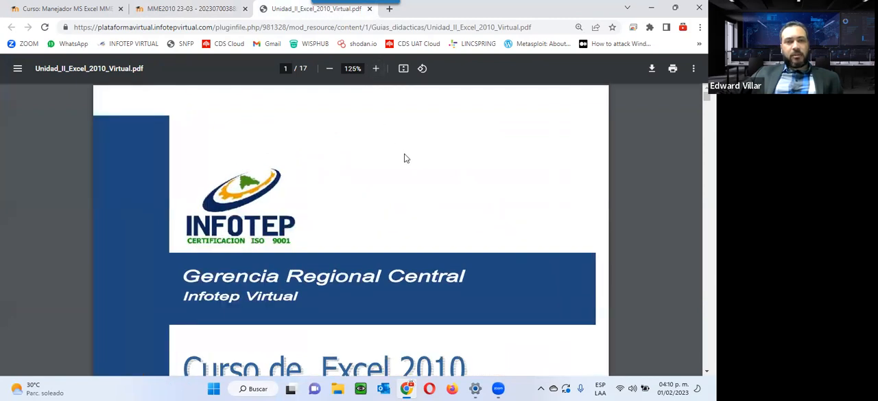
Examine the guide's cover page and go on to the table of contents on page 2
scroll(404, 158, "down", 4)
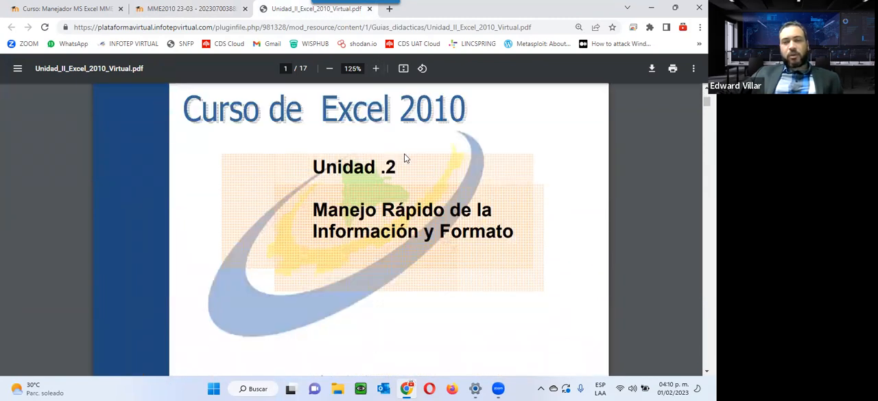
scroll(404, 158, "down", 1)
scroll(406, 158, "down", 1)
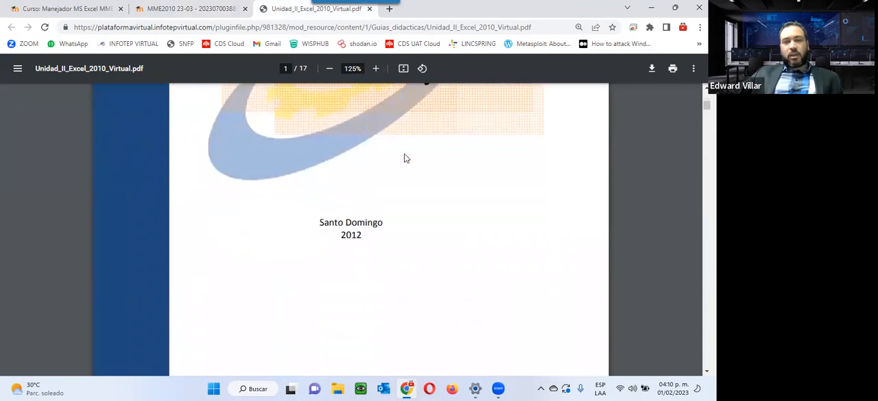
scroll(407, 158, "up", 1)
scroll(406, 159, "up", 1)
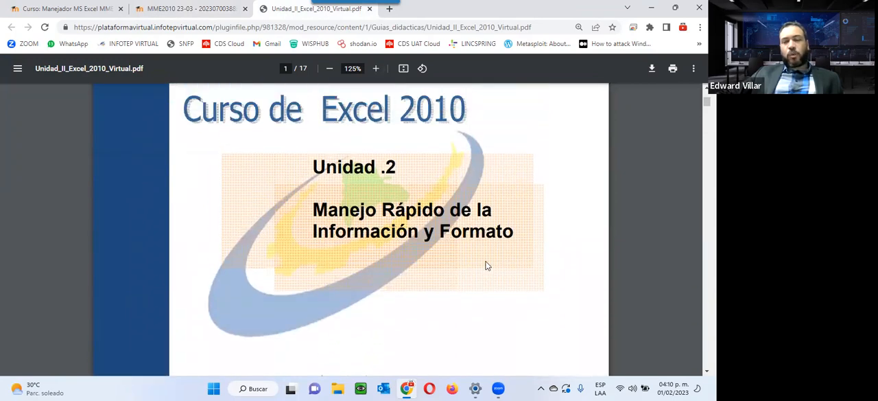
scroll(486, 266, "down", 4)
scroll(486, 265, "down", 5)
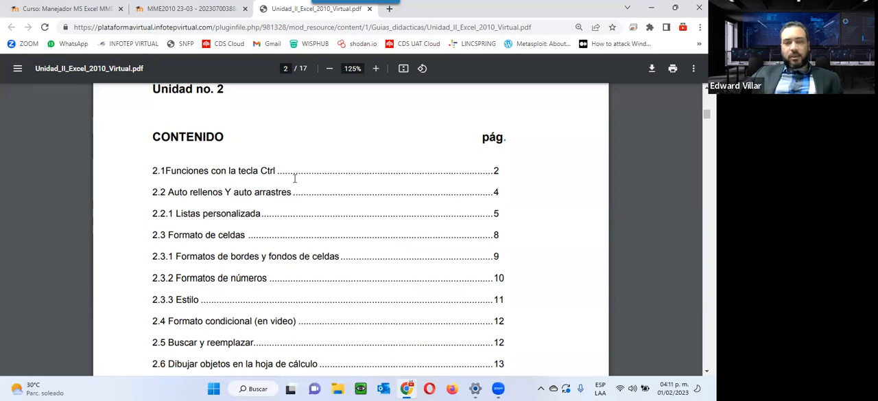
Highlight the contents entries "Auto rellenos Y auto arrastres", "Listas personalizada" and "Formato de celdas" one after another
left_click_drag(168, 195, 289, 195)
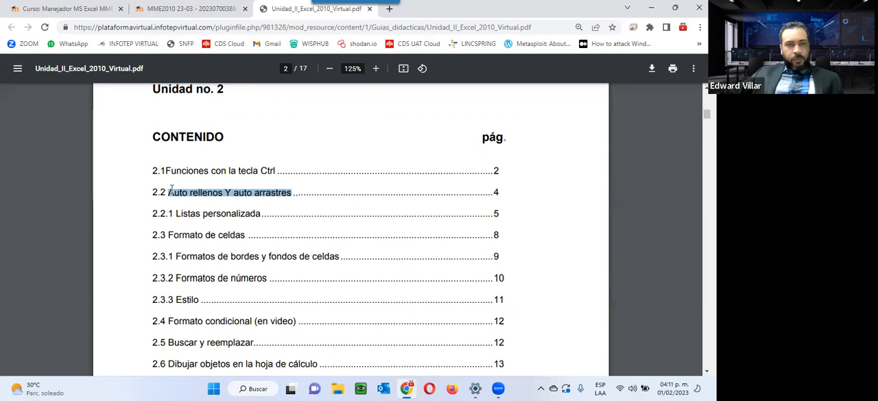
left_click_drag(176, 214, 266, 213)
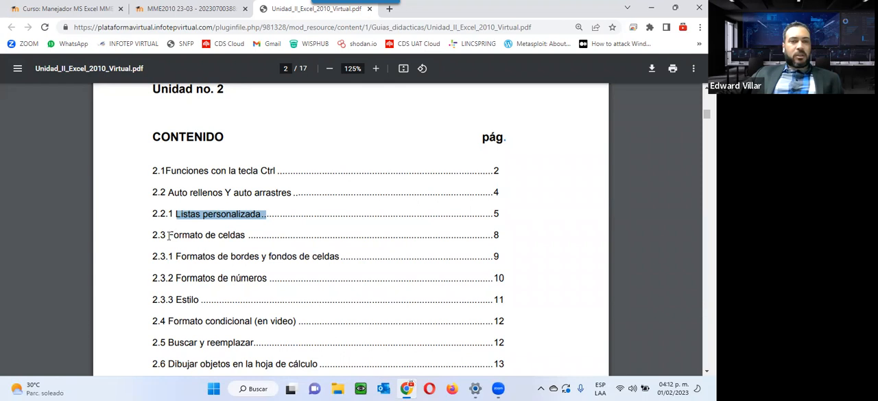
left_click_drag(166, 235, 253, 237)
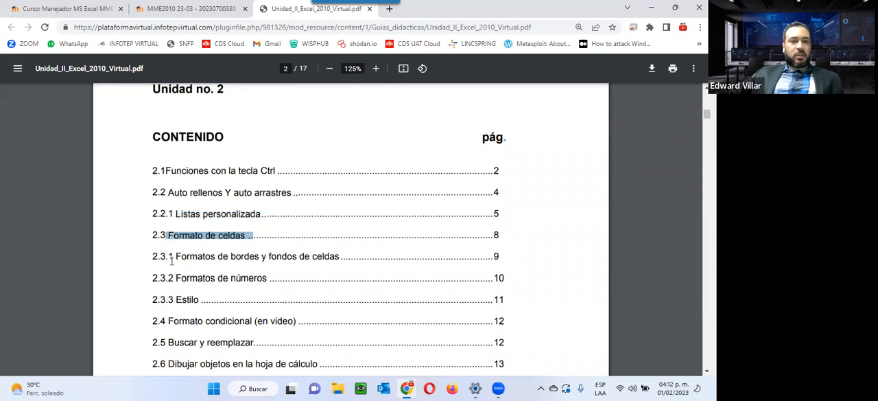
Highlight the contents entries from "Formatos de bordes y fondos de celdas" to "Dibujar objetos en la hoja de cálculo" and go on to section 2.1
left_click_drag(176, 255, 284, 363)
scroll(279, 358, "down", 2)
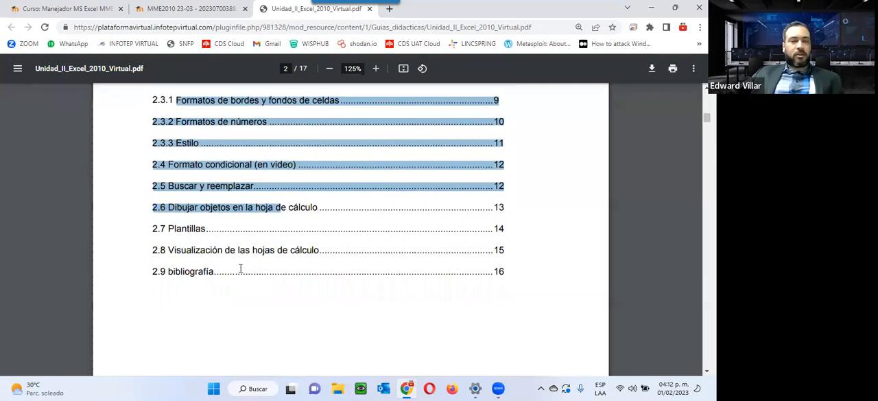
scroll(215, 334, "down", 5)
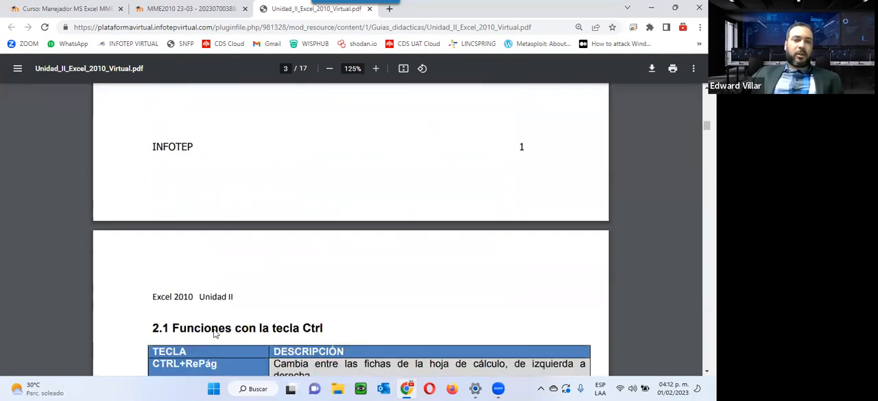
Skim the opening of section 2.1, then highlight its heading "Funciones con la tecla Ctrl" and the first table rows
scroll(215, 334, "down", 3)
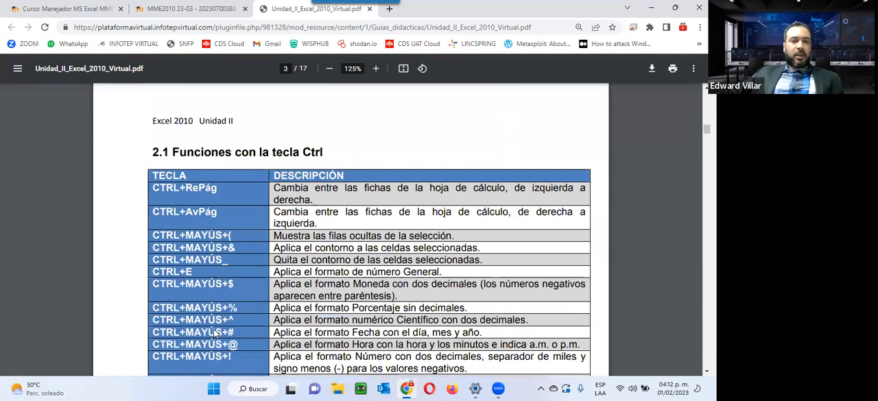
scroll(215, 332, "down", 15)
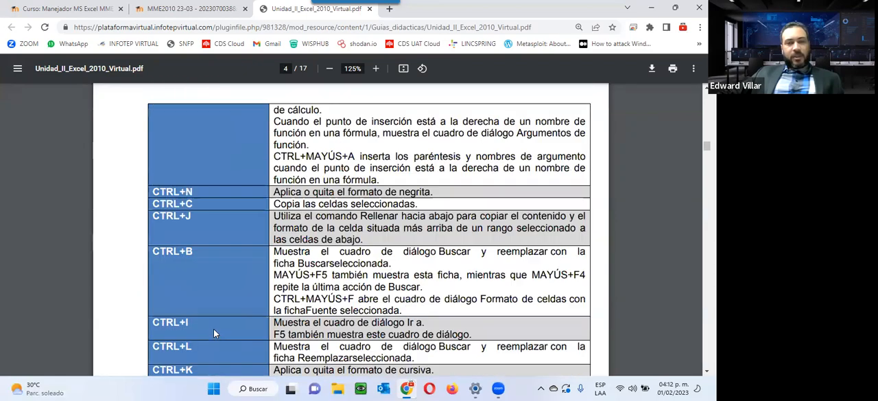
scroll(214, 333, "up", 5)
scroll(213, 333, "up", 12)
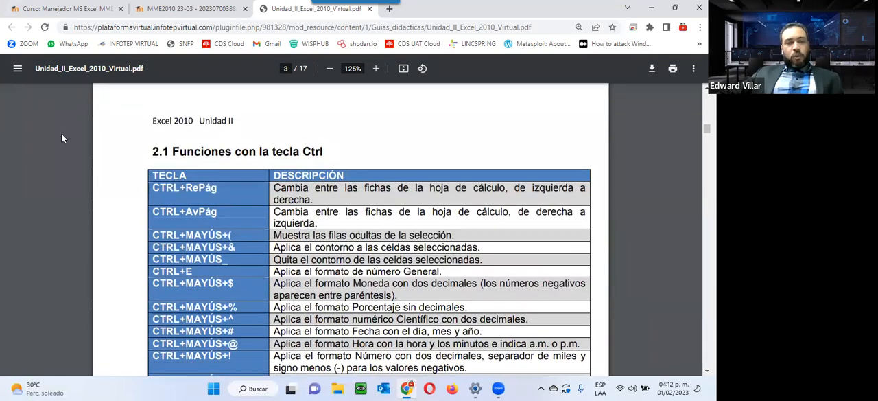
left_click_drag(173, 149, 352, 152)
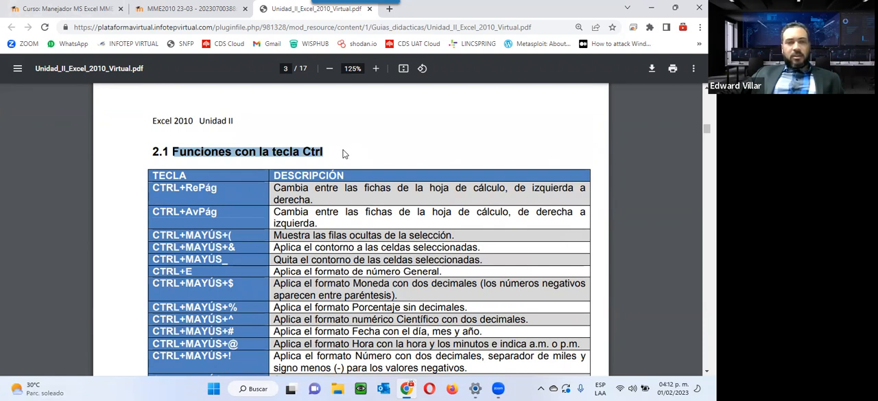
left_click_drag(154, 174, 258, 246)
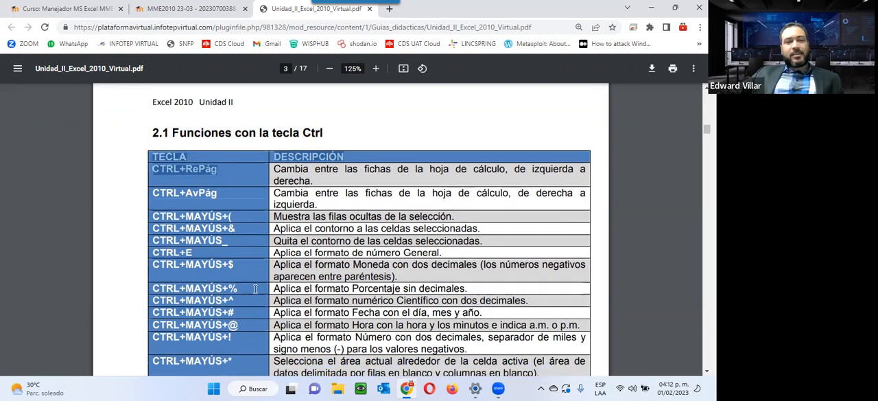
Look through the Ctrl shortcut table on pages 3 and 4, return to its start and highlight the CTRL+RePág description
scroll(254, 289, "down", 2)
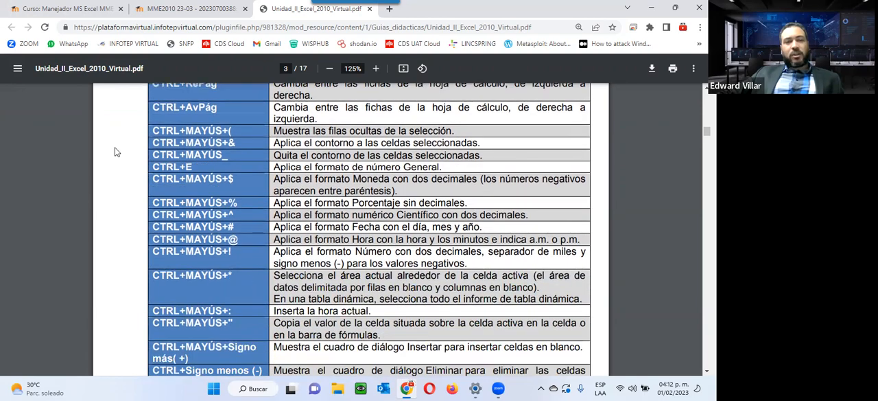
scroll(117, 164, "down", 3)
scroll(117, 167, "down", 11)
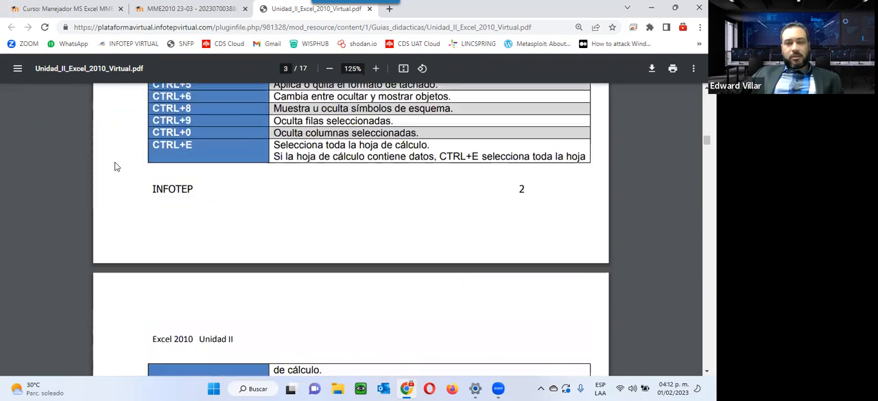
scroll(117, 166, "down", 10)
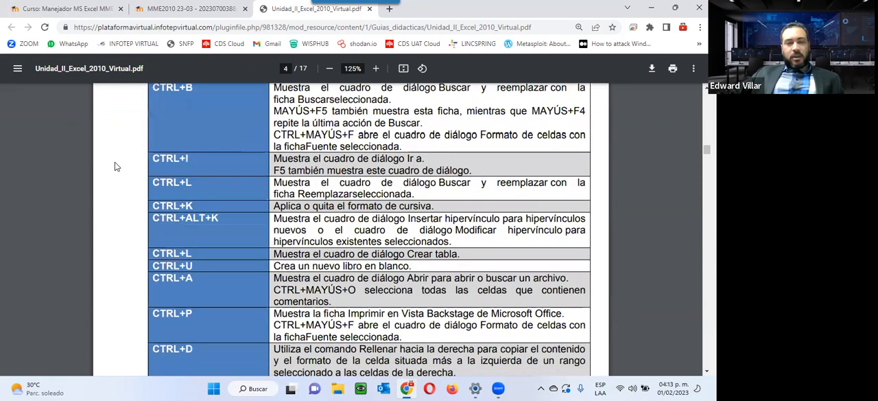
scroll(116, 166, "up", 13)
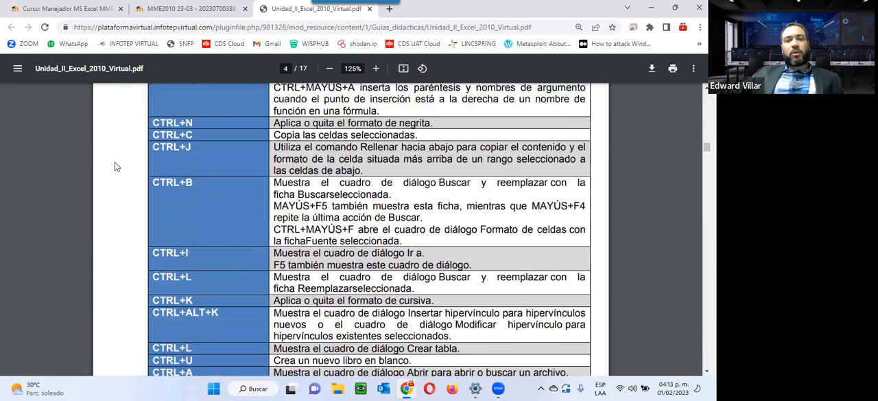
scroll(116, 167, "up", 12)
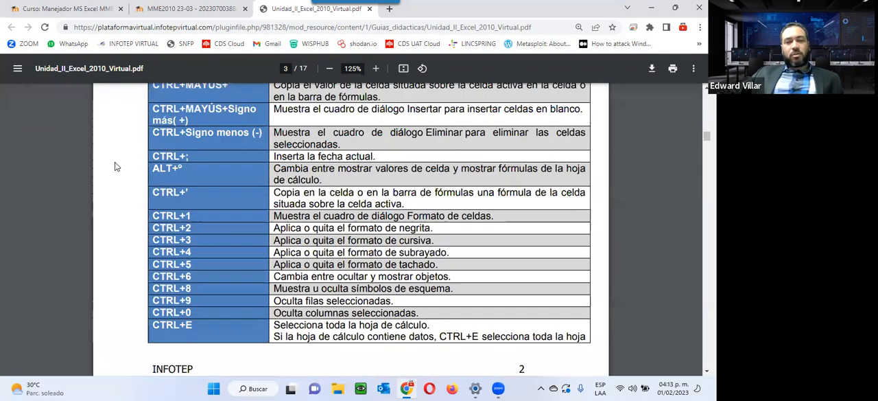
scroll(117, 166, "up", 3)
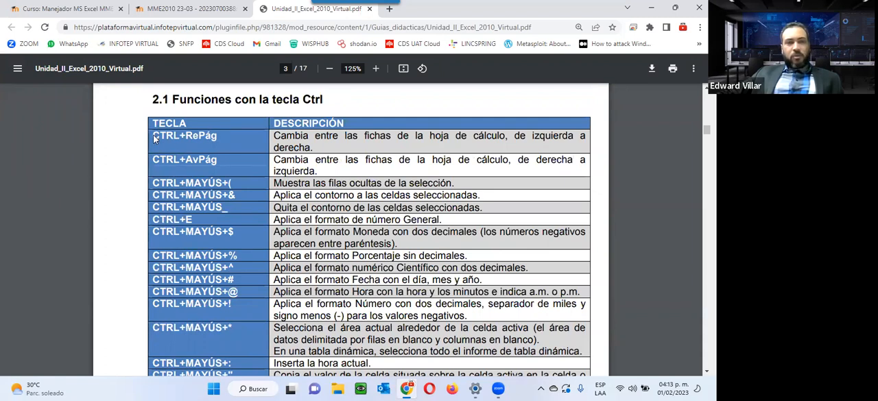
left_click_drag(155, 136, 312, 147)
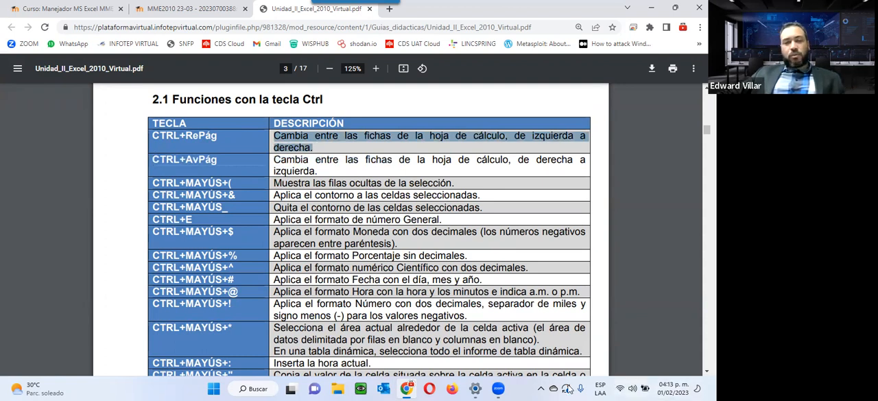
Start Excel, create a blank workbook and return to the unit 2 guide in the browser
left_click(214, 389)
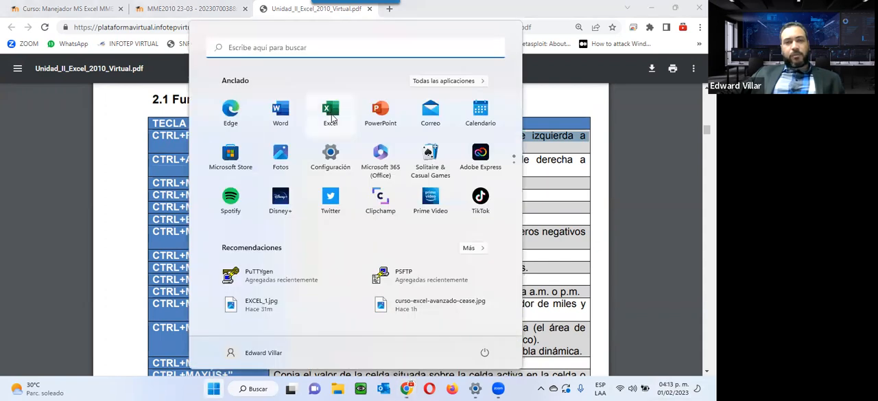
left_click(331, 114)
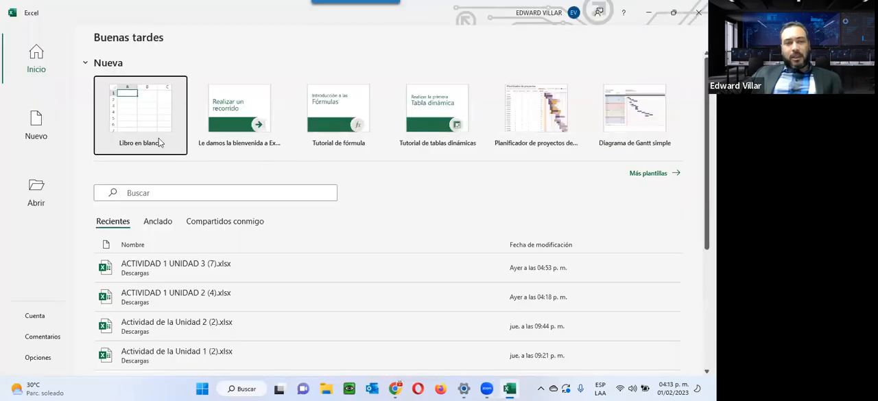
left_click(158, 133)
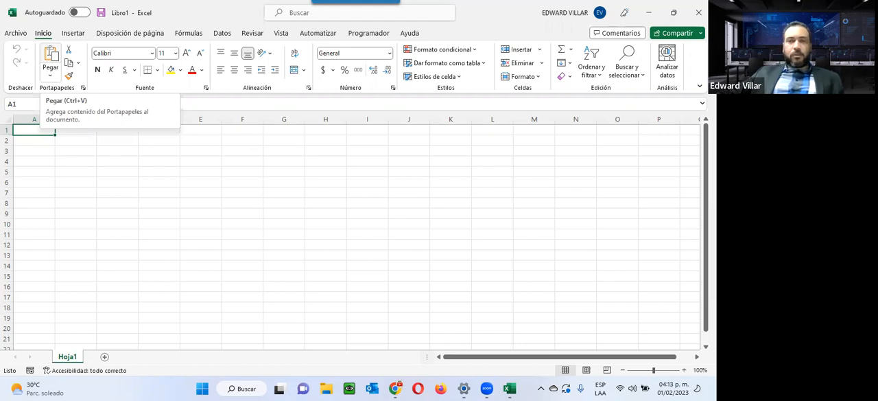
left_click(649, 13)
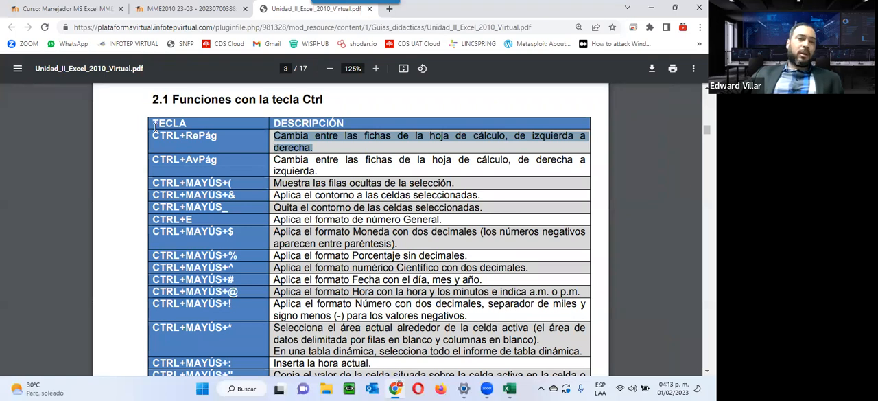
Highlight the shortcut table from its header row to the CTRL+MAYÚS+@ entry, glance at the rows below and clear the highlight
left_click_drag(155, 127, 243, 304)
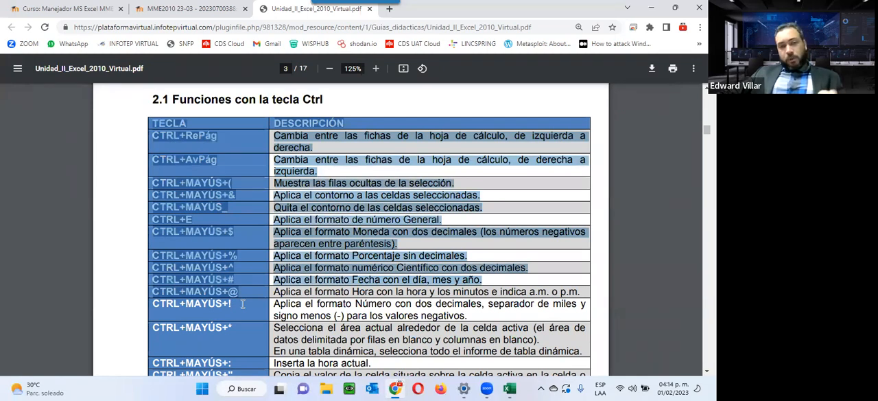
scroll(243, 304, "down", 3)
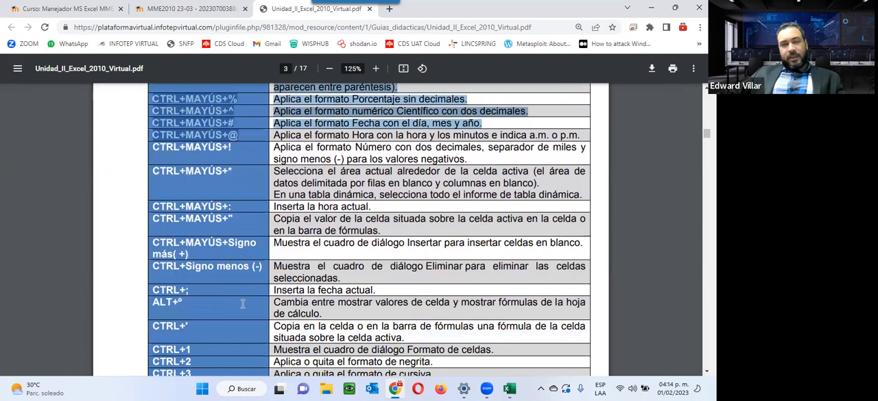
scroll(243, 304, "up", 3)
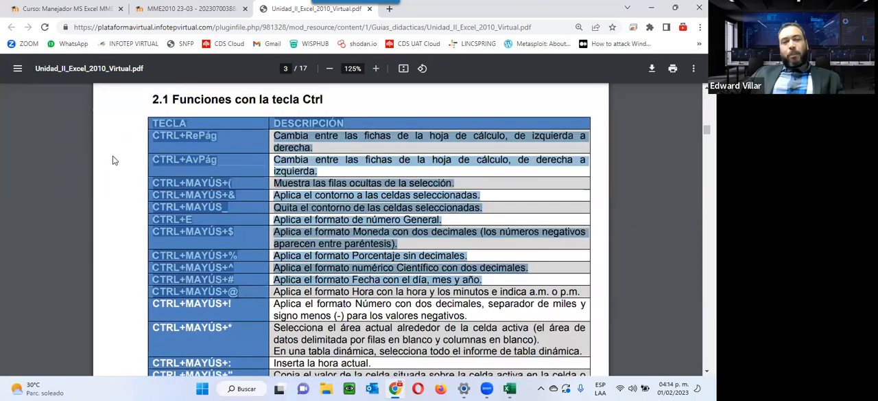
left_click(197, 152)
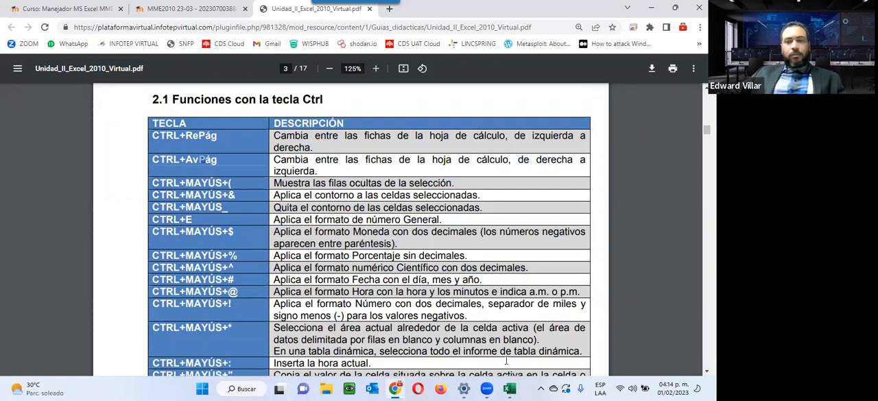
Switch to the blank workbook in Excel, view its Archivo start page, leave it and return to the guide
left_click(509, 388)
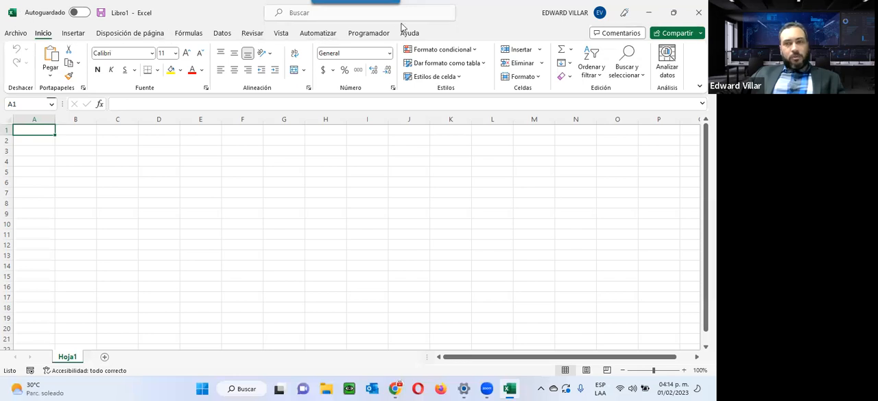
left_click(17, 33)
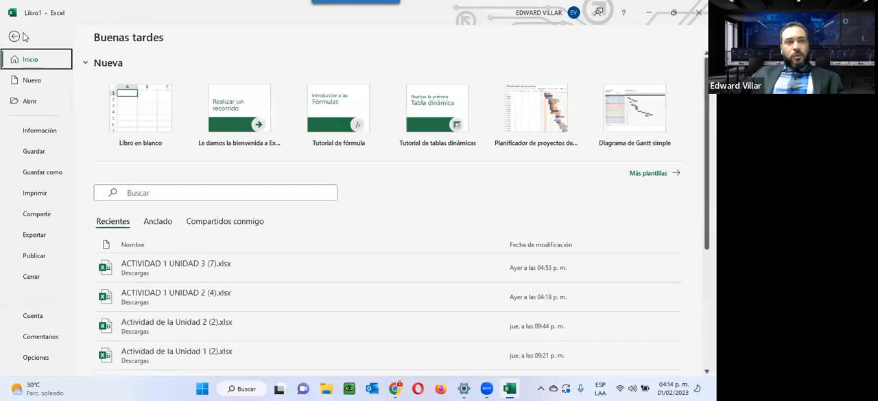
left_click(23, 38)
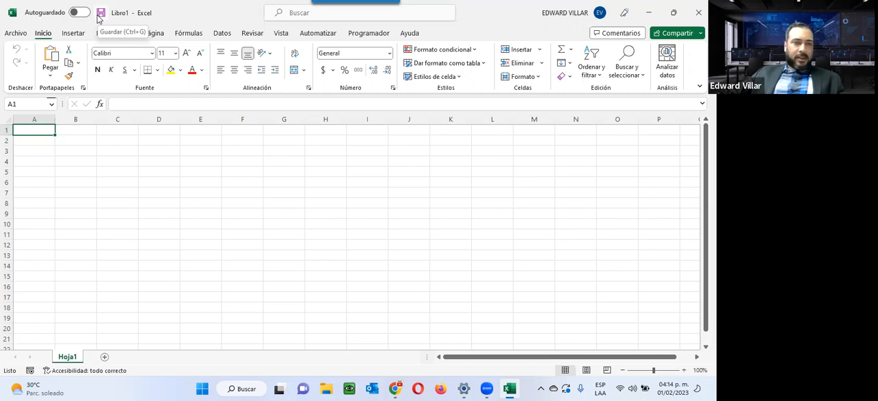
left_click(649, 13)
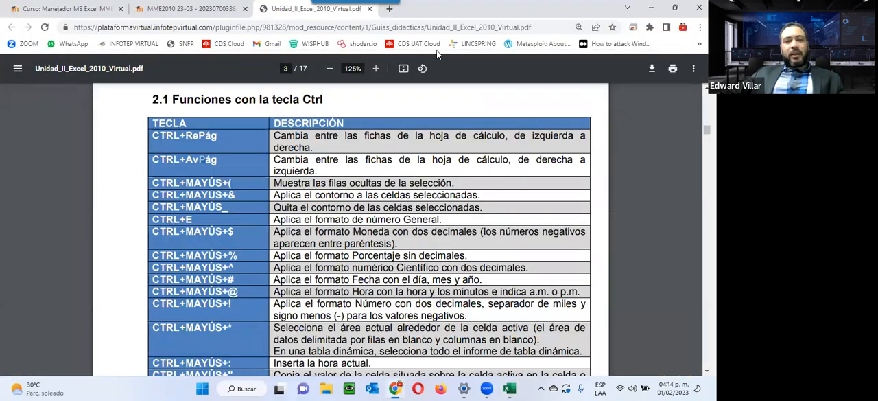
Review the rest of the shortcut table through page 4 and highlight the CTRL+S description of the underline format
scroll(237, 136, "down", 5)
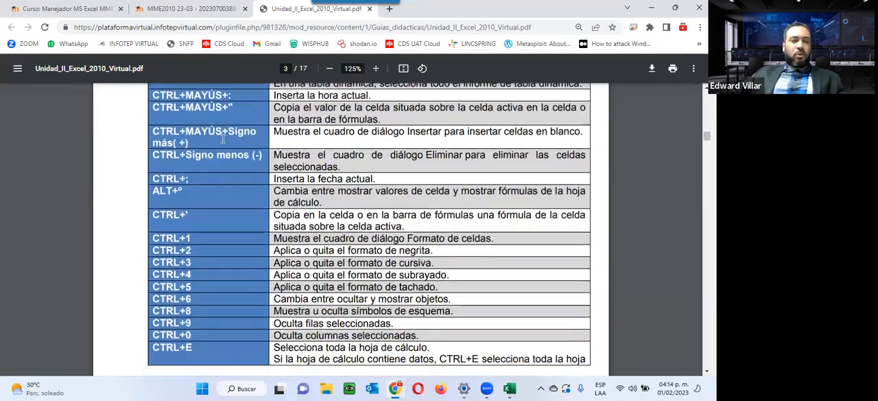
scroll(223, 138, "down", 7)
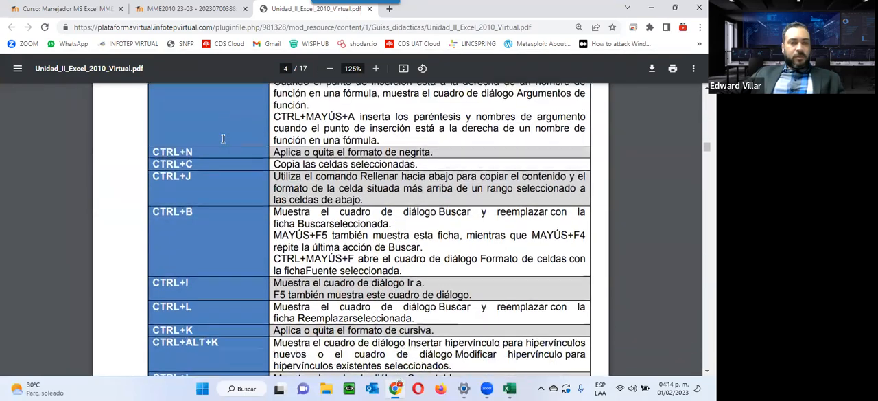
scroll(223, 139, "down", 3)
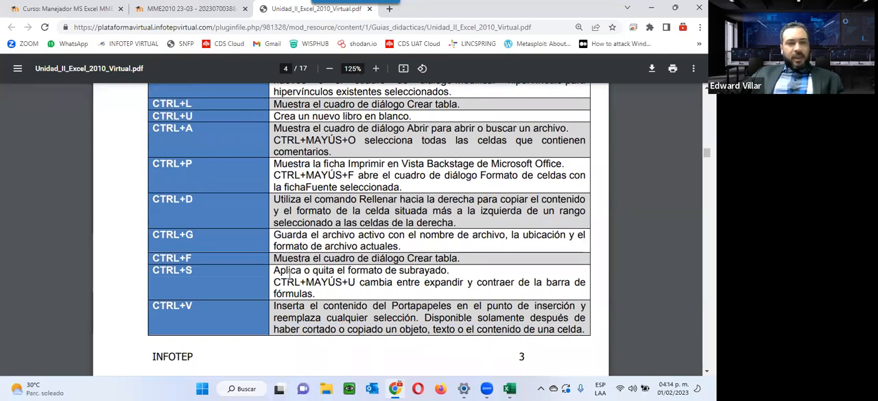
left_click_drag(280, 270, 477, 275)
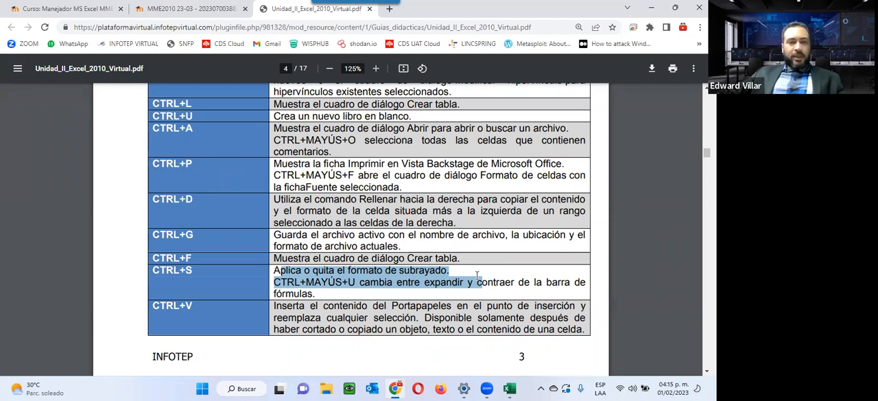
Examine the end of the shortcut table, section 2.2 on auto fill and the custom lists windows on page 7
scroll(477, 275, "down", 8)
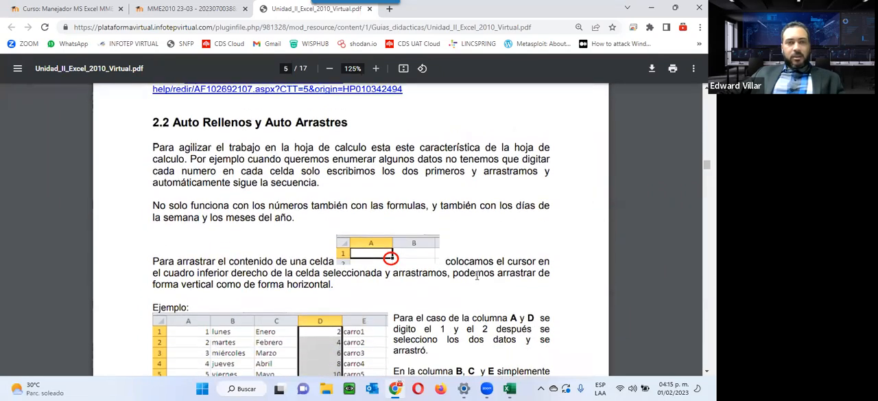
scroll(477, 275, "up", 4)
scroll(477, 275, "down", 4)
scroll(477, 275, "down", 1)
scroll(477, 276, "up", 3)
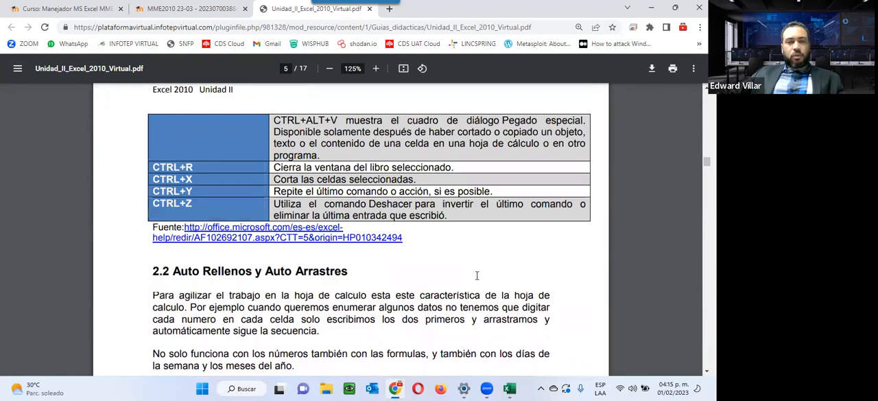
scroll(477, 276, "up", 3)
scroll(477, 275, "down", 3)
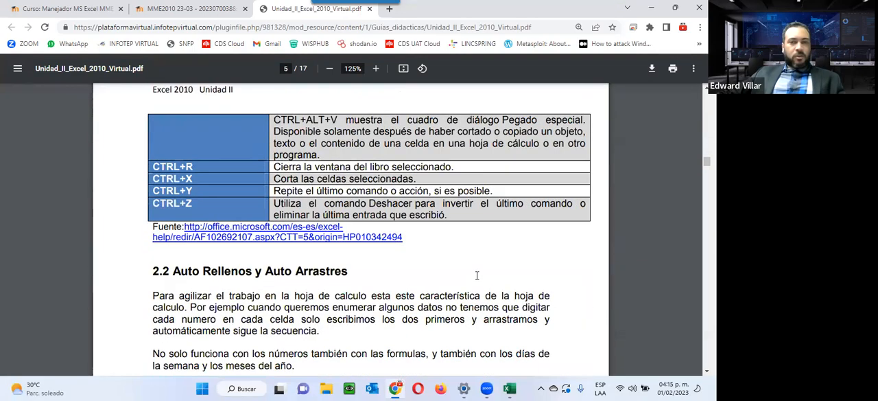
scroll(477, 275, "down", 15)
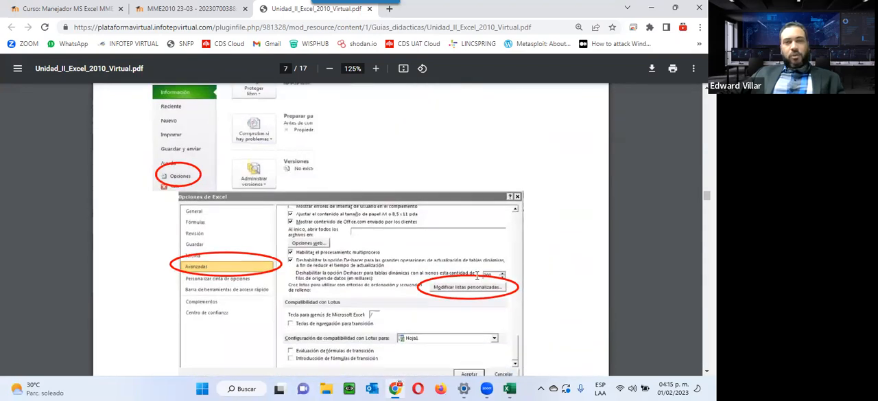
scroll(477, 275, "down", 3)
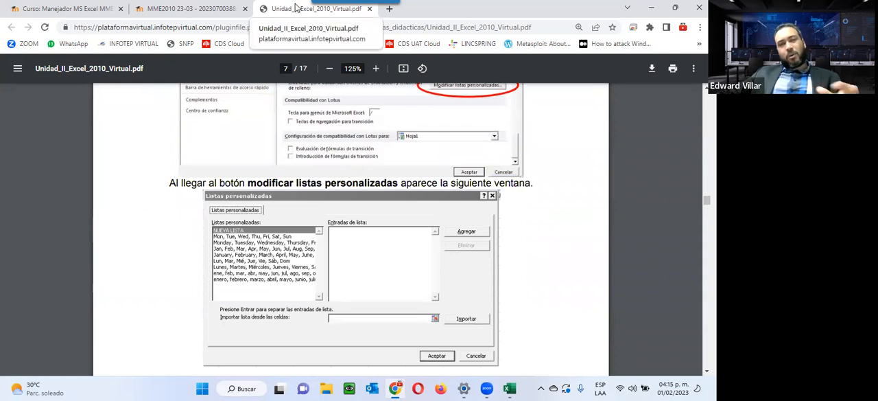
Close the unit 2 guide and the unit instruction page and return to the activity list of unit 2 in the course
left_click(369, 9)
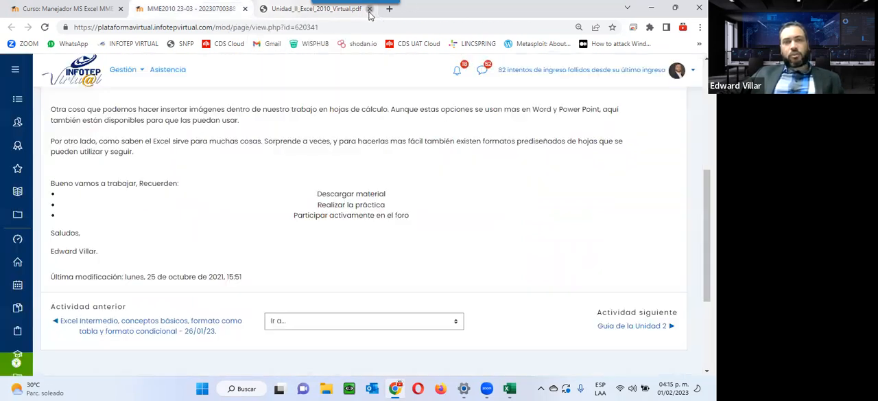
left_click(245, 9)
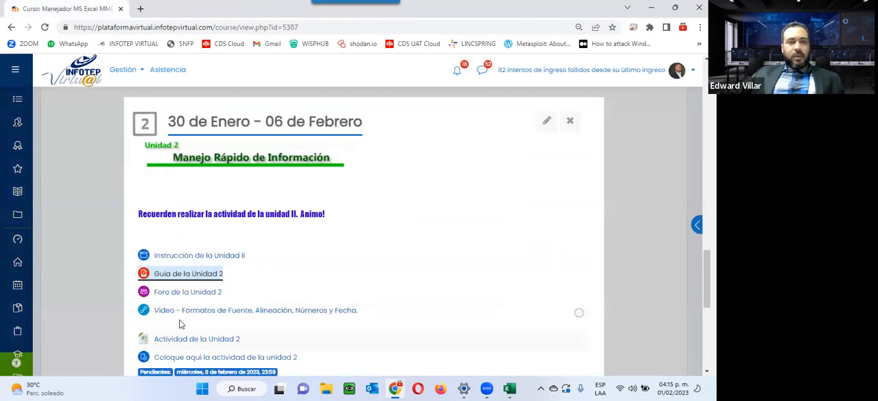
scroll(177, 285, "down", 1)
scroll(189, 256, "down", 1)
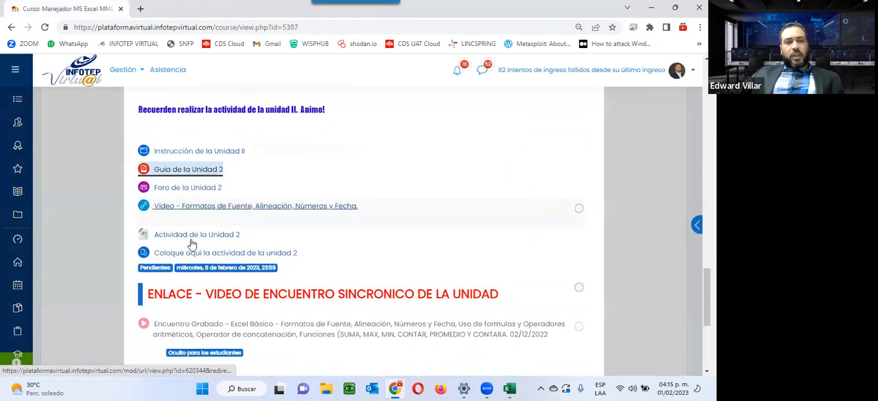
Open the Foro de la Unidad 2 in a new tab and read its question about using custom lists
right_click(191, 190)
left_click(213, 197)
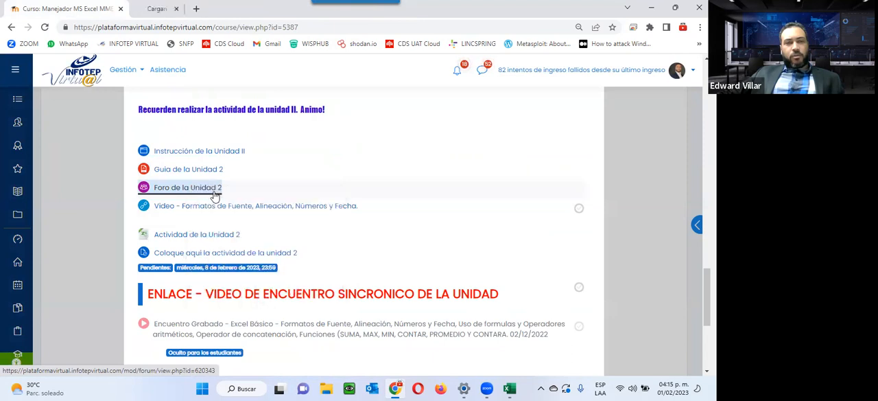
left_click(213, 14)
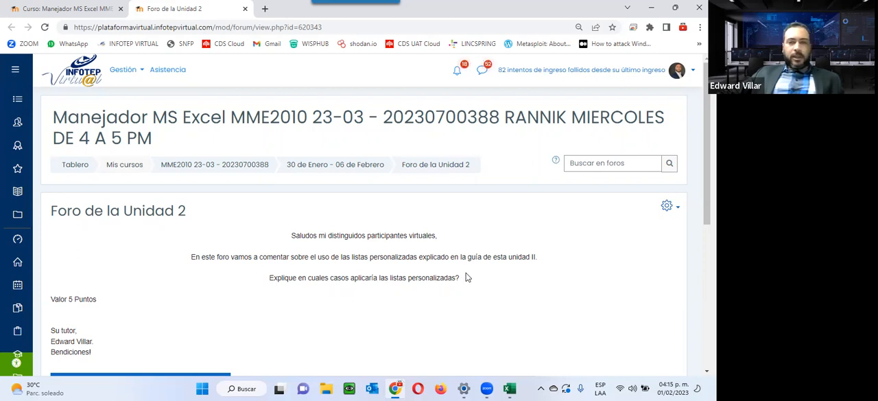
scroll(466, 277, "down", 1)
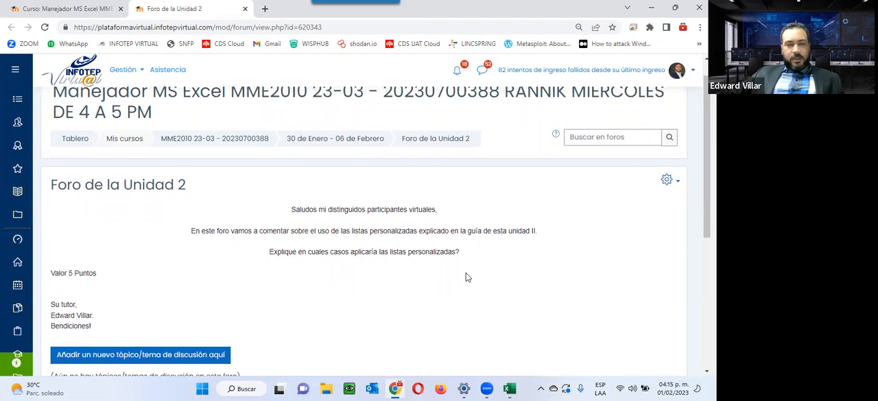
Switch to the blank workbook in Excel and enter Enero in D4 and Lunes in E4
left_click(510, 389)
left_click(157, 158)
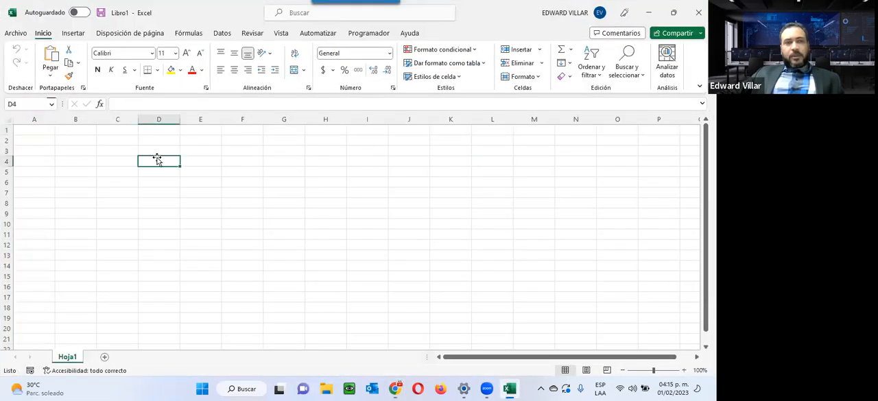
type("Ener")
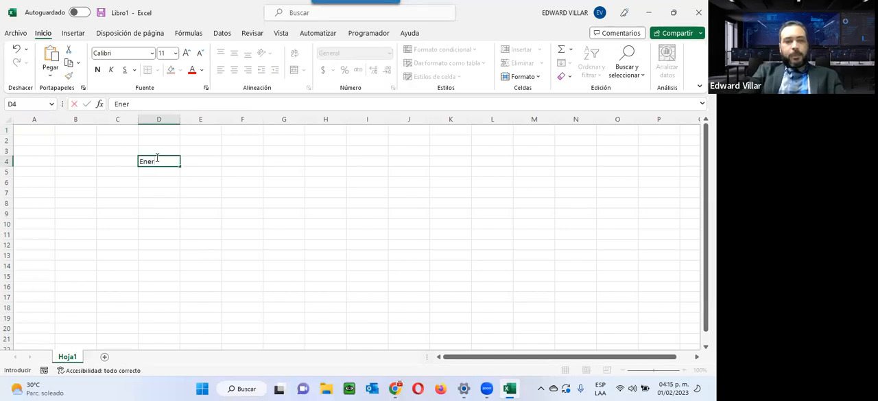
type("o")
key("Return")
key("Up")
key("Up")
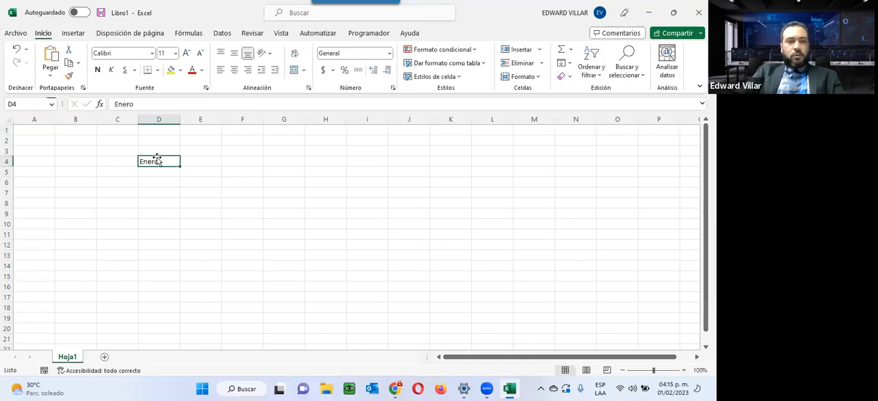
key("Down")
key("Right")
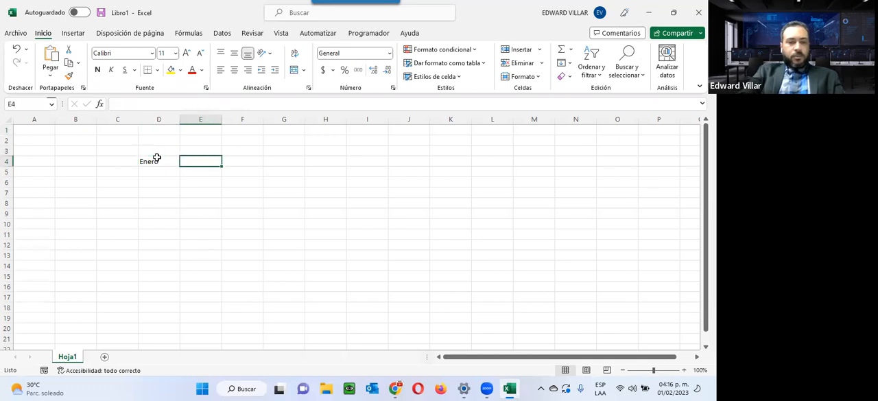
type("Lunes")
key("Return")
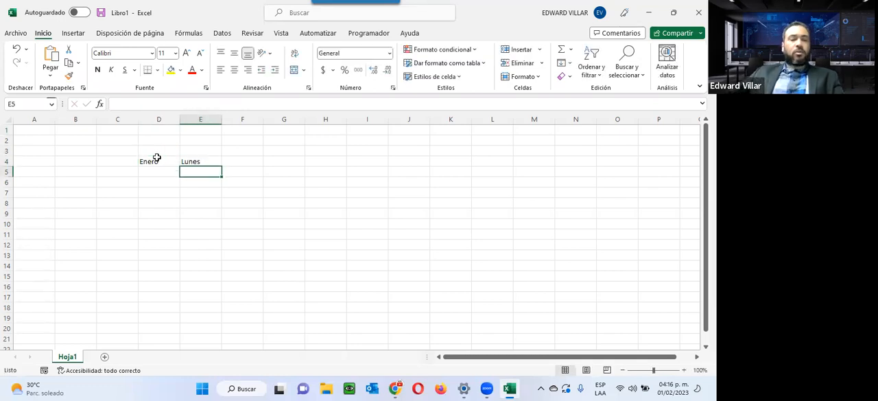
Auto fill the months from Enero down to D14 and the weekdays from Lunes down to E20
left_click(156, 158)
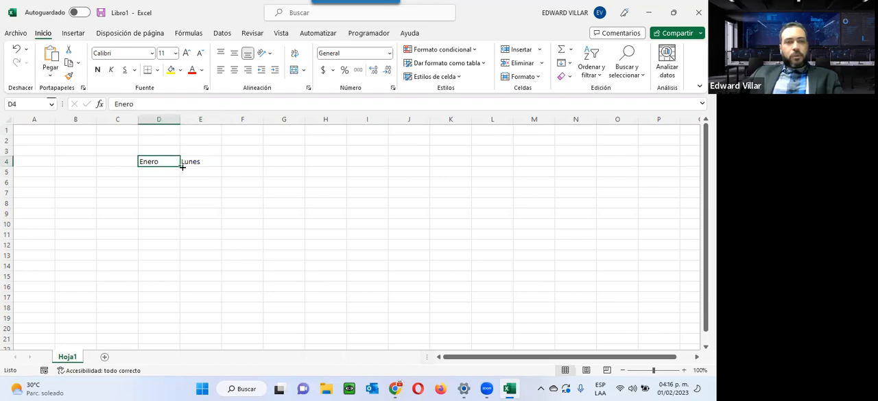
left_click_drag(179, 165, 179, 270)
left_click(205, 164)
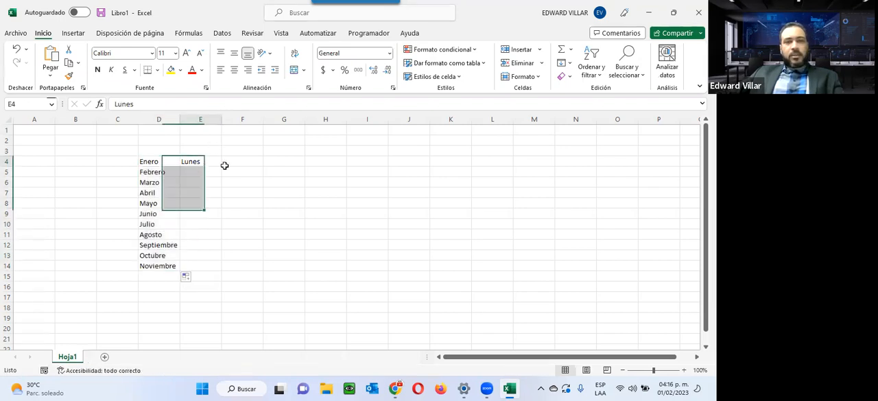
left_click_drag(225, 167, 220, 329)
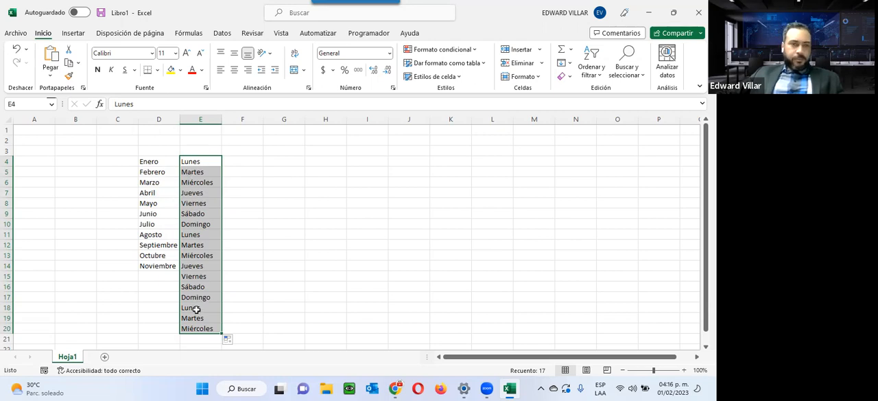
Auto fill the weekdays from Lunes in E4 across row 4 to L4 and deselect the range
left_click(188, 160)
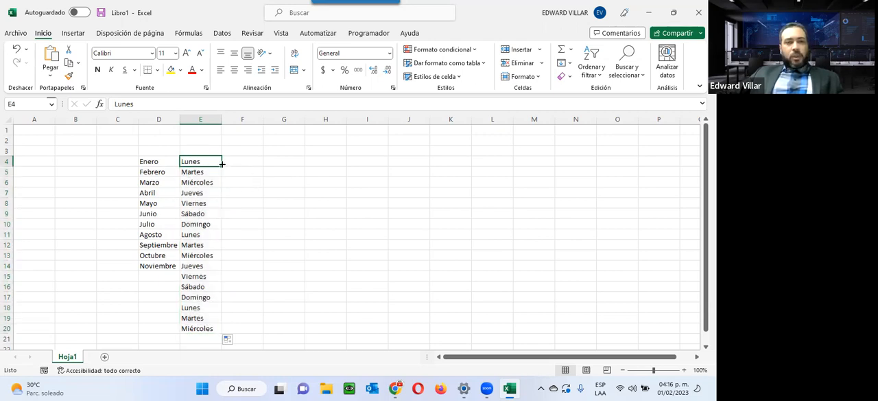
left_click_drag(222, 163, 505, 161)
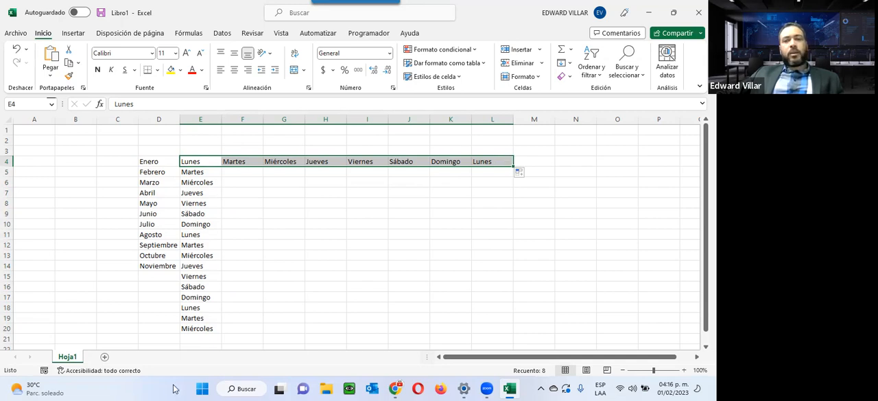
left_click(452, 223)
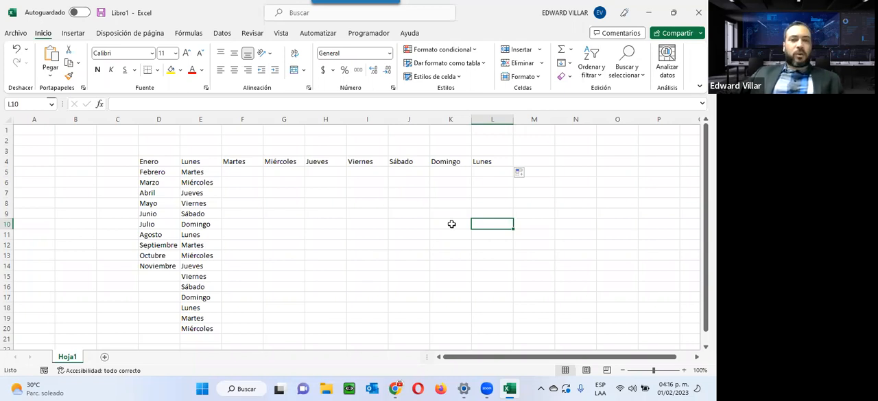
View the Avanzadas page of the Excel options down to the custom lists setting and leave the options without changes
left_click(17, 33)
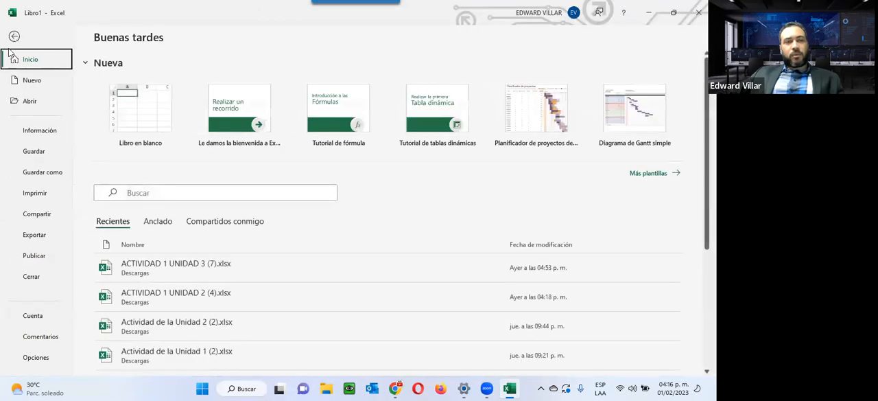
left_click(36, 357)
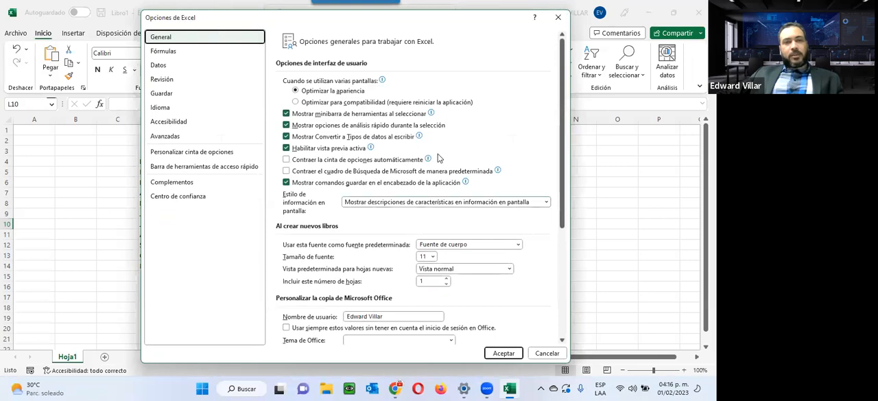
left_click(156, 141)
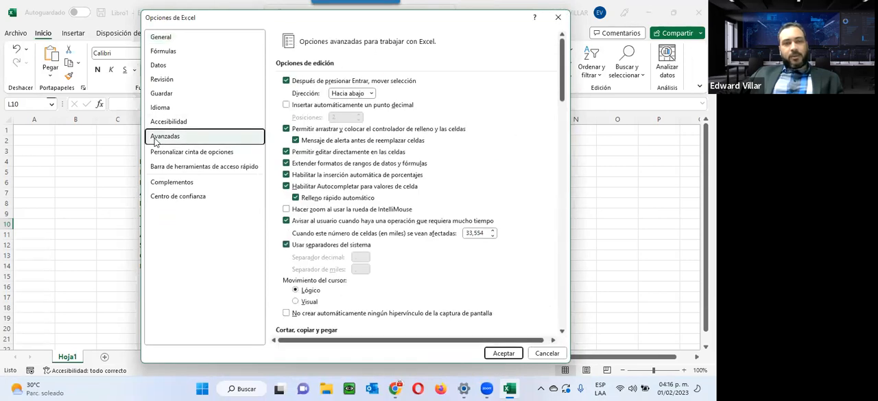
left_click_drag(562, 114, 544, 299)
scroll(544, 300, "down", 5)
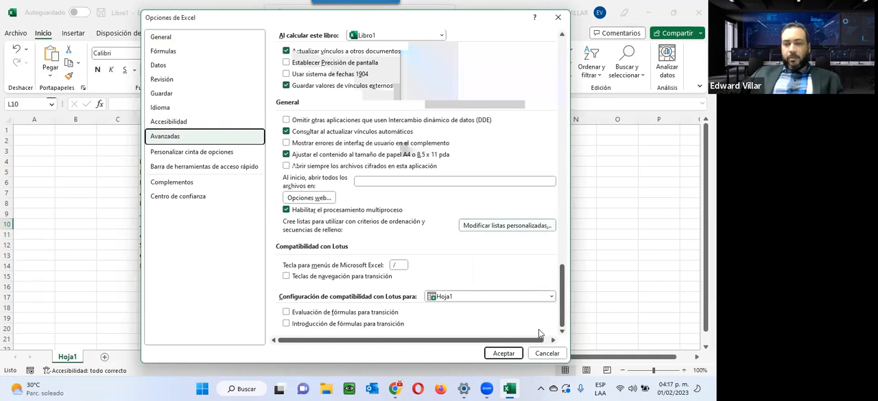
left_click(542, 353)
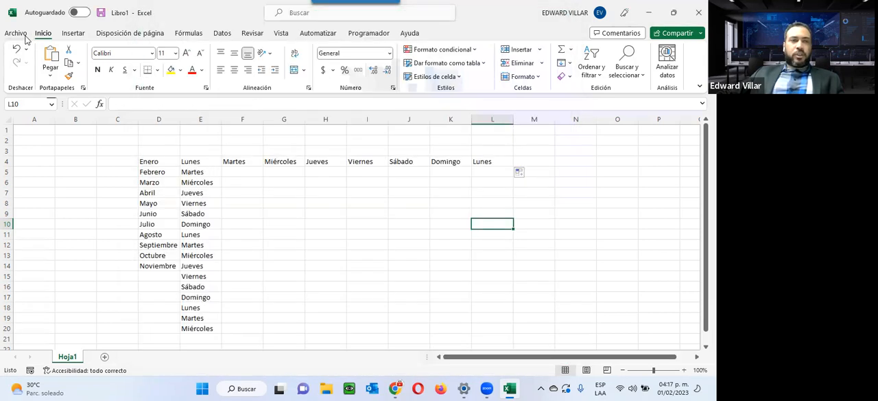
Open the Listas personalizadas dialog from the Avanzadas page of the Excel options and look through the existing lists
left_click(16, 33)
left_click(37, 356)
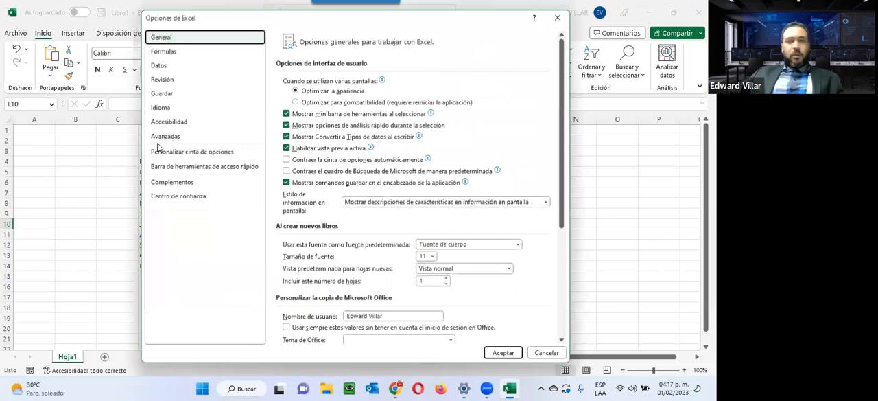
left_click(163, 137)
scroll(552, 302, "down", 10)
scroll(553, 295, "down", 6)
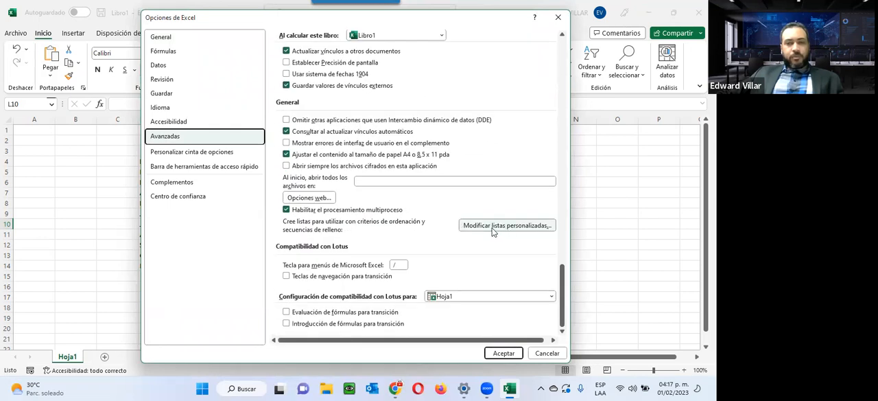
left_click(492, 230)
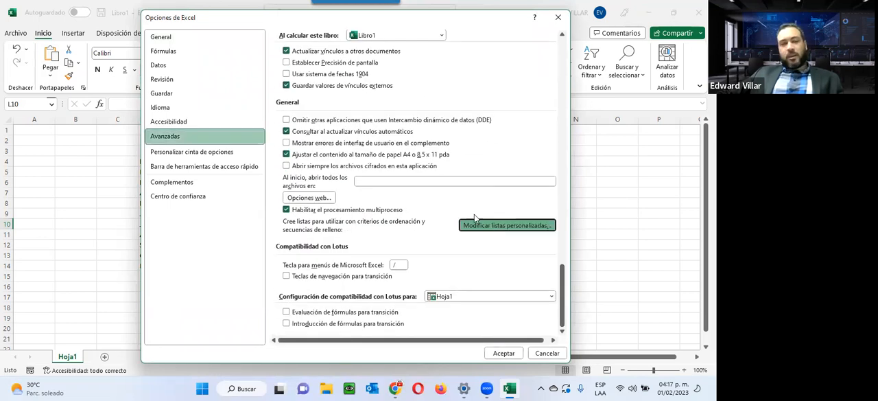
left_click_drag(436, 171, 436, 195)
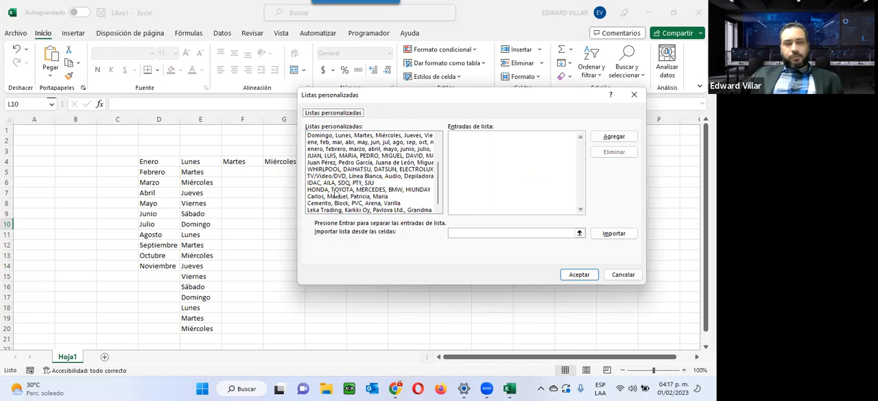
Examine the entries of the HONDA and IDAC custom lists, trying HONDA and TOYOTA on one comma-separated line, and accept both dialogs
left_click(369, 191)
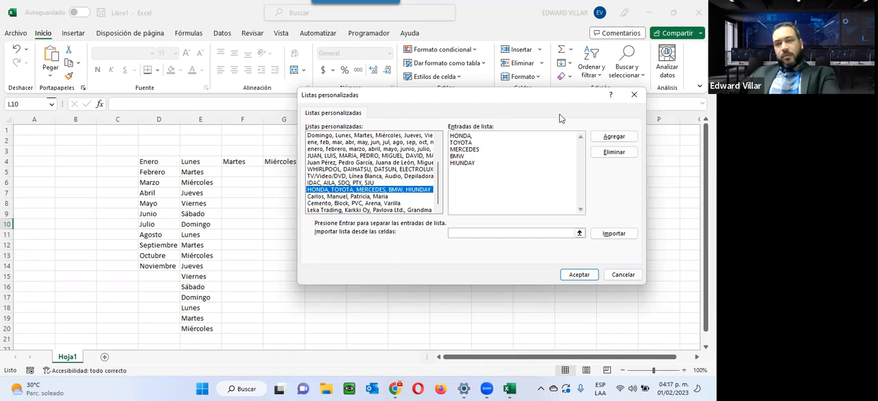
key("Delete")
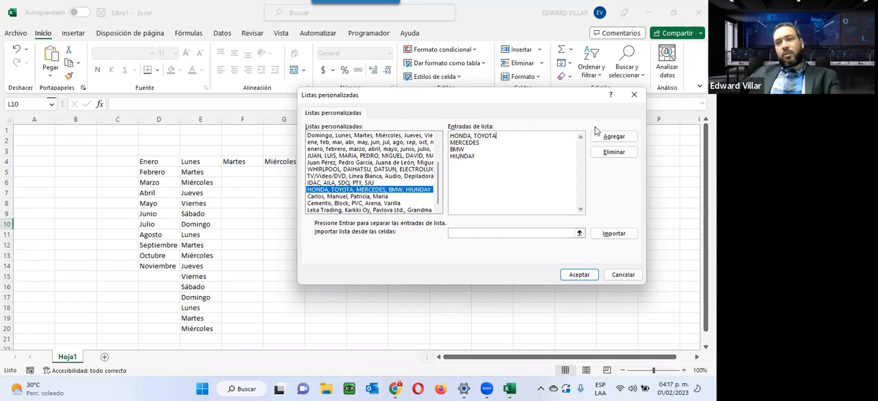
left_click(365, 184)
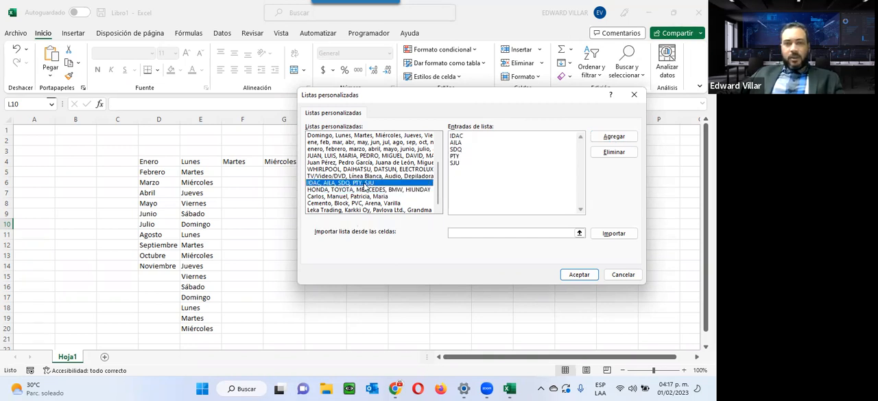
left_click(358, 190)
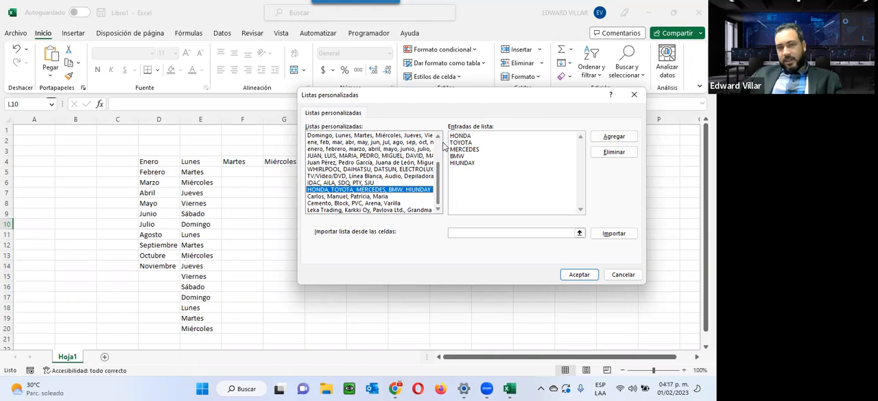
left_click(569, 275)
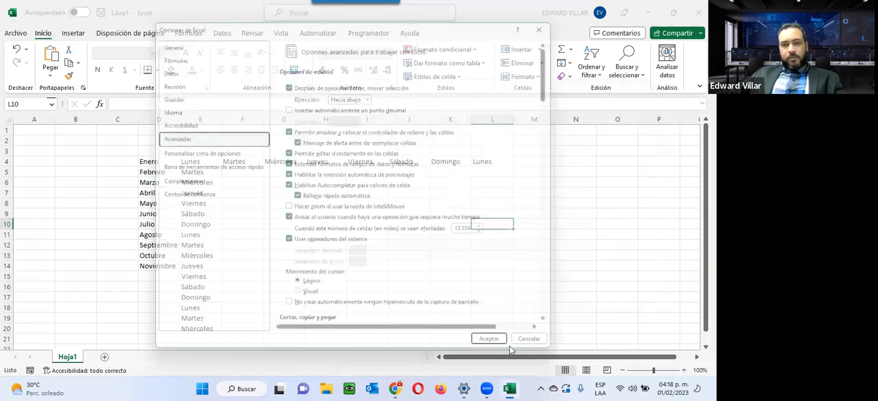
left_click(505, 354)
Enter HONDA in cell M6 and select that cell as the start of the car brand list
left_click(538, 181)
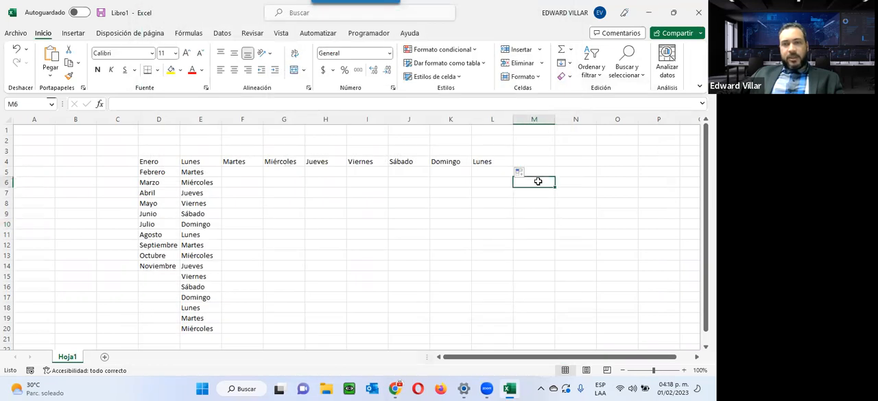
type("HONDA")
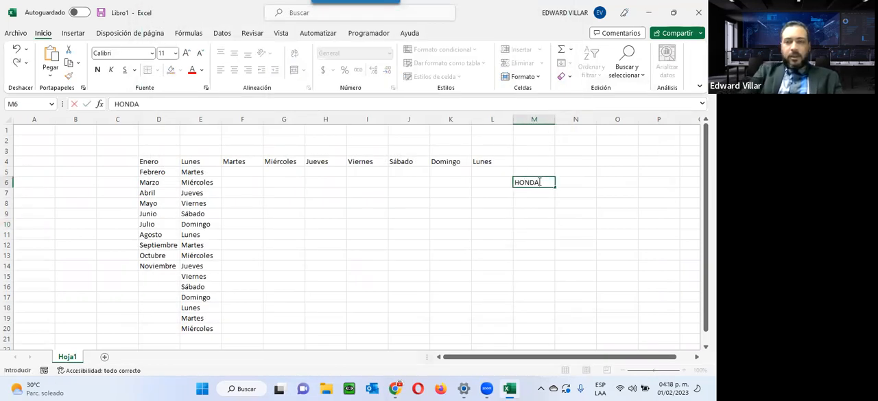
key("Return")
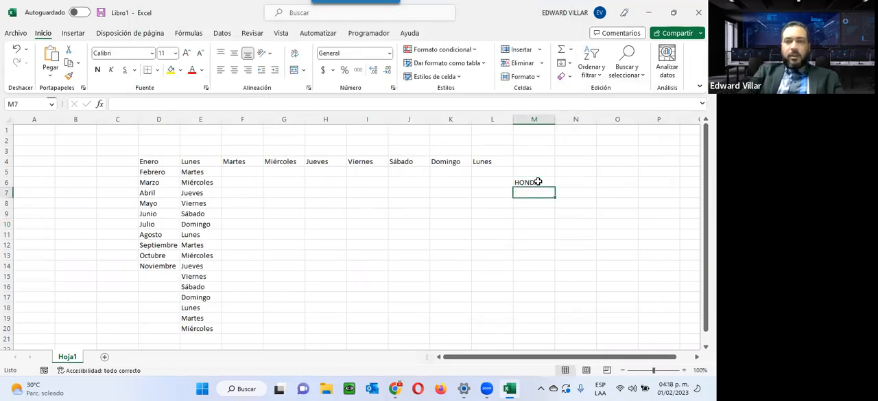
key("Return")
left_click(538, 181)
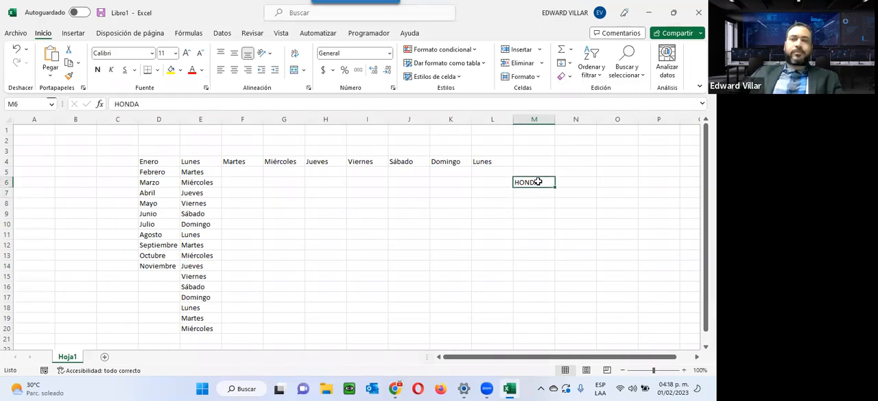
Auto fill the car brand list from HONDA in M6 down to M18
left_click_drag(556, 187, 551, 309)
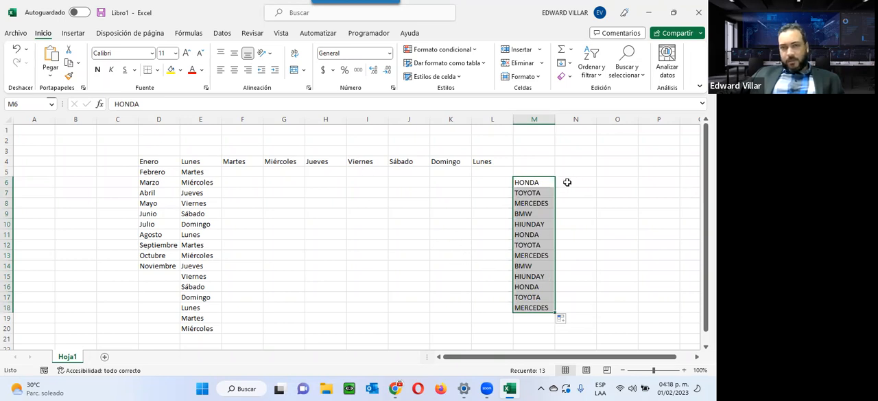
left_click(481, 181)
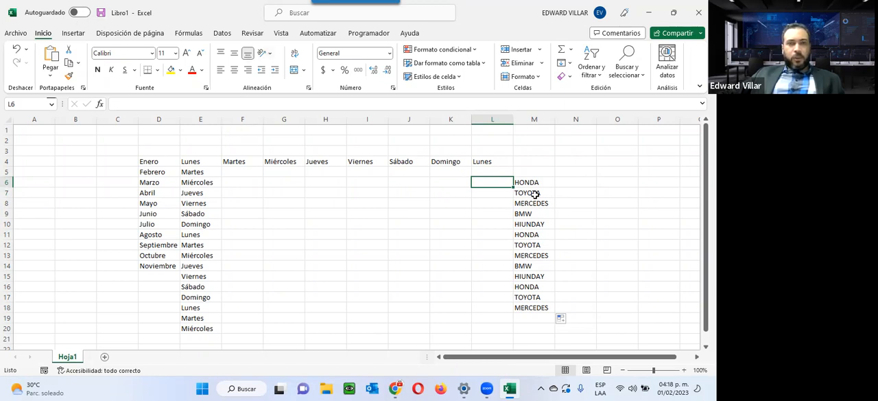
Start a data validation rule for cell K6 that allows a Lista
left_click(456, 180)
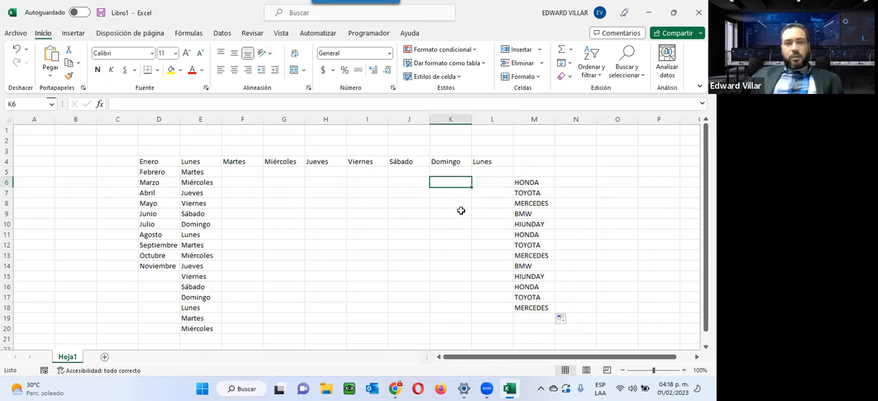
left_click(223, 33)
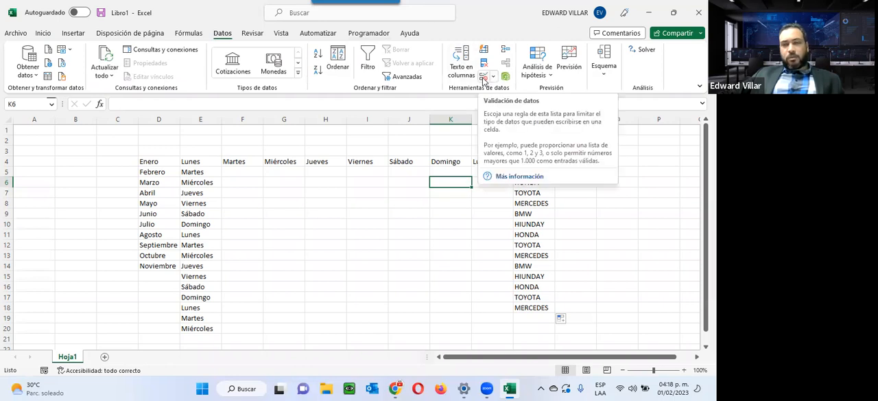
left_click(484, 78)
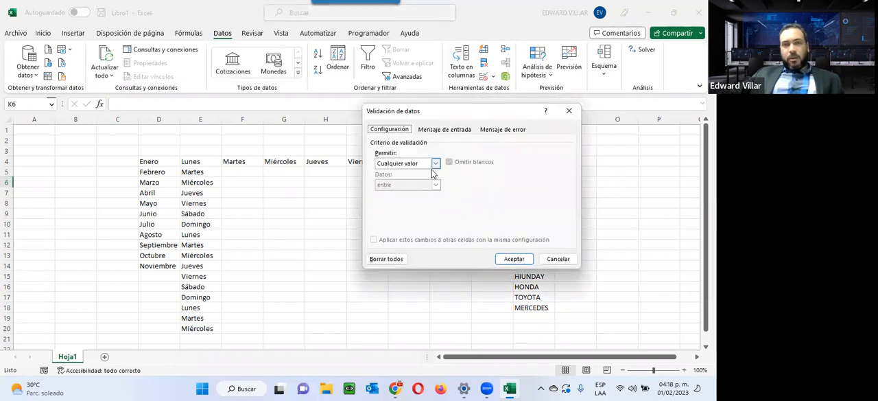
left_click(435, 163)
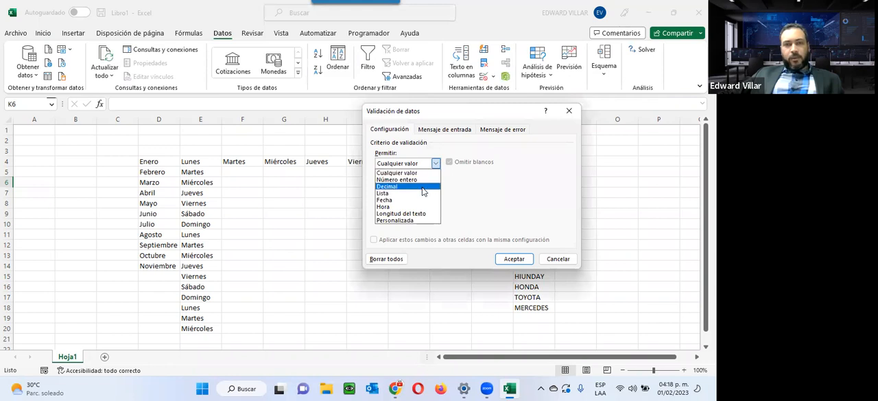
left_click(421, 193)
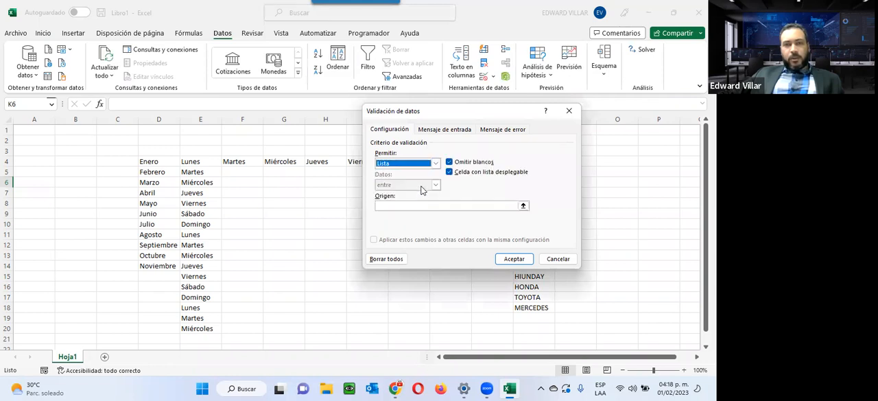
left_click(437, 165)
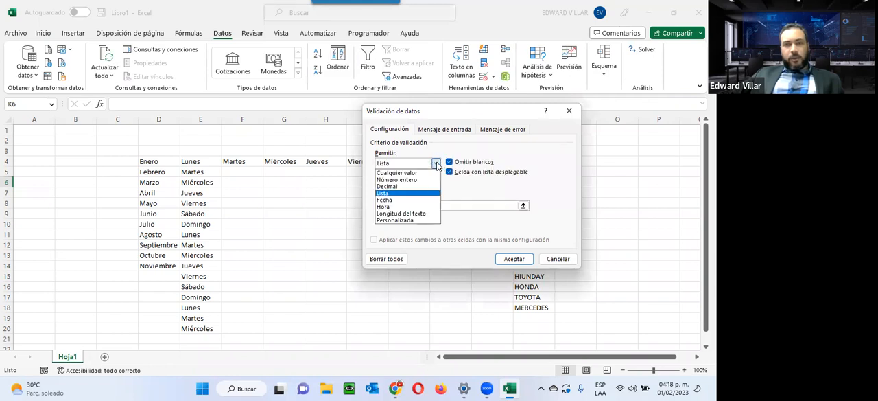
left_click(420, 220)
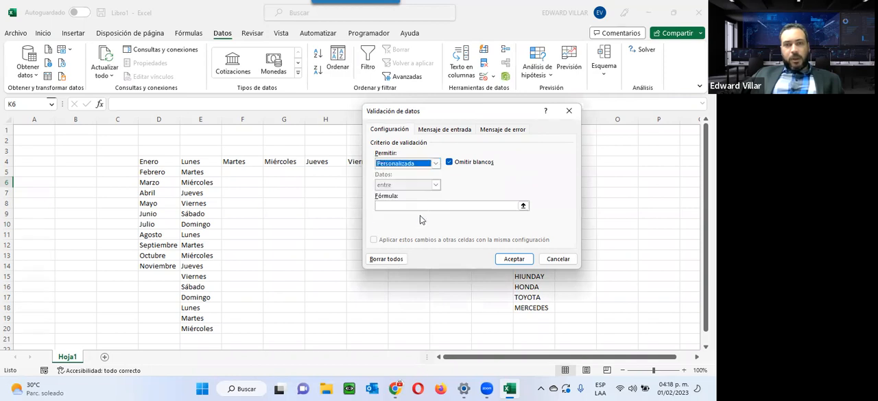
left_click(523, 205)
left_click(575, 124)
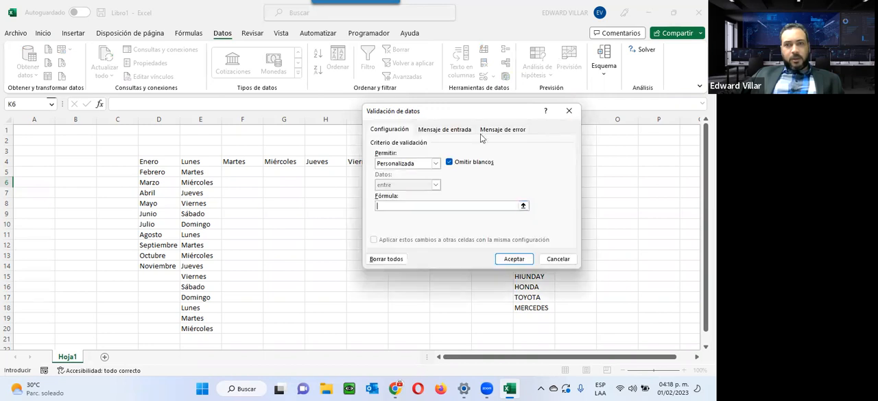
left_click(436, 163)
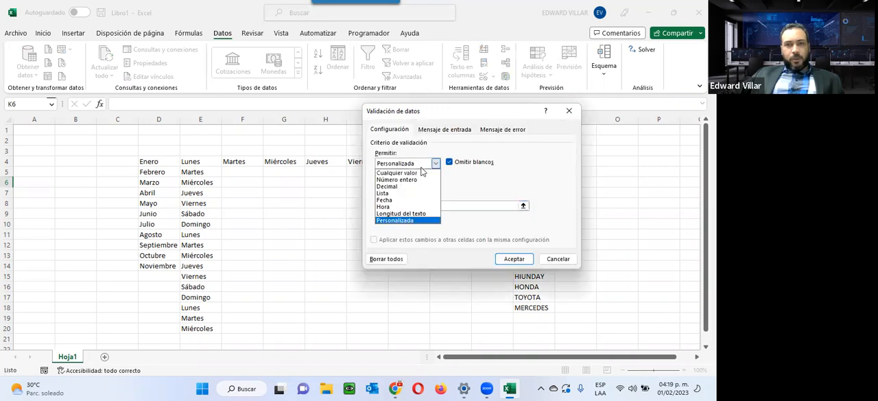
left_click(414, 193)
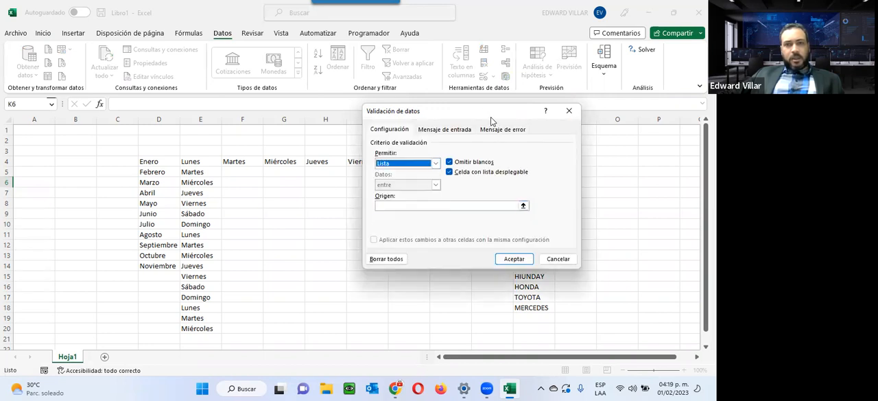
Set the source of K6's validation list to the car brands in =$M$6:$M$10 and accept the rule
left_click_drag(489, 122, 255, 139)
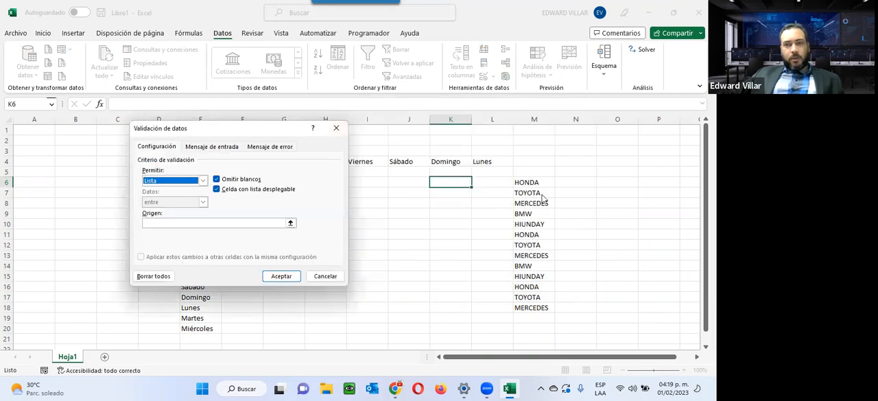
left_click(265, 222)
mouse_move(531, 186)
left_mouse_down()
mouse_move(528, 273)
mouse_move(527, 223)
left_mouse_up()
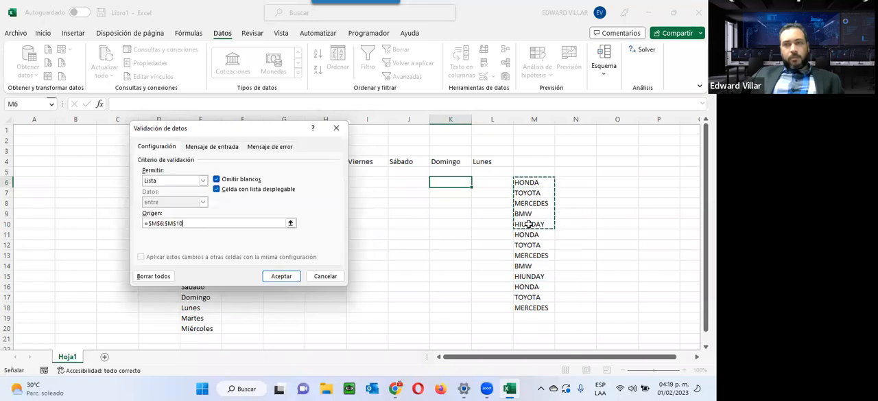
left_click(282, 275)
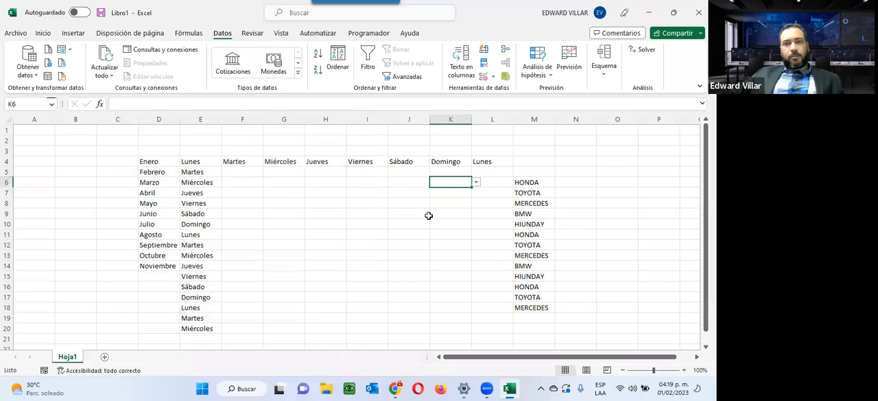
Try the drop-down list in K6 with TOYOTA, MERCEDES, BMW and HIUNDAY, and leave TOYOTA selected
left_click(475, 181)
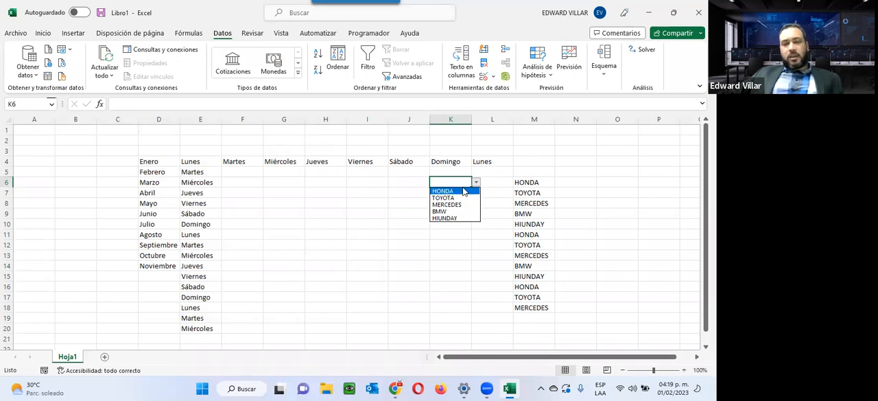
left_click(444, 197)
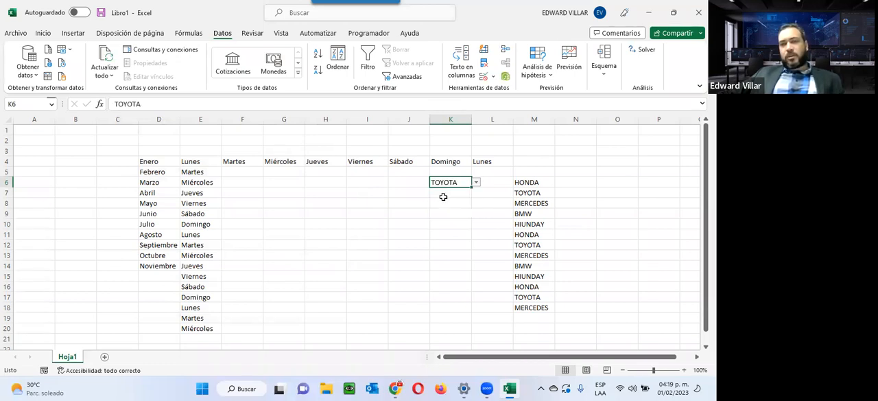
left_click(476, 182)
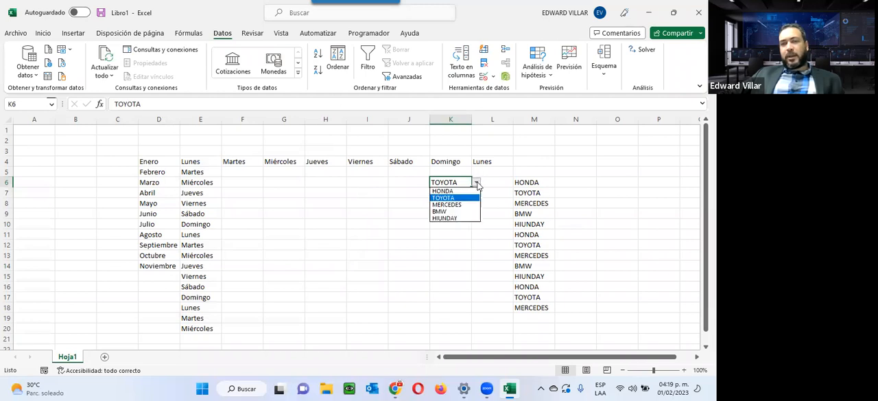
left_click(453, 205)
left_click(478, 184)
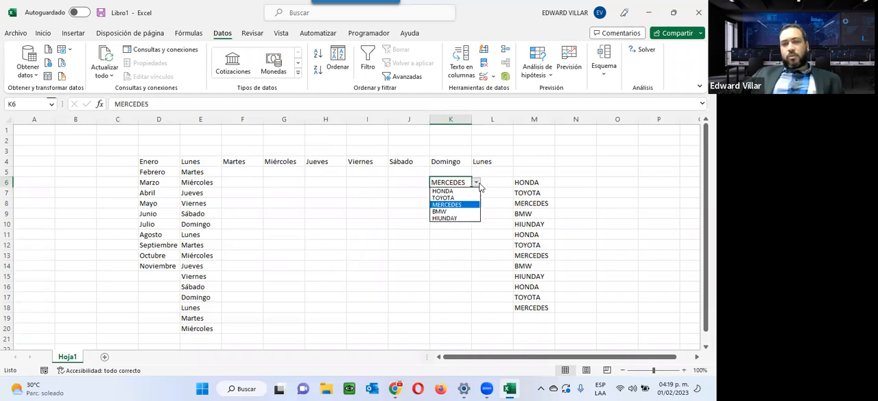
left_click(454, 211)
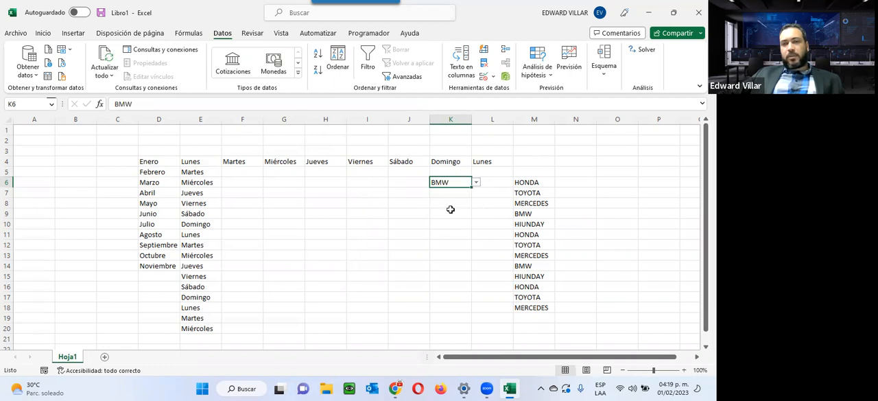
left_click(477, 183)
left_click(455, 218)
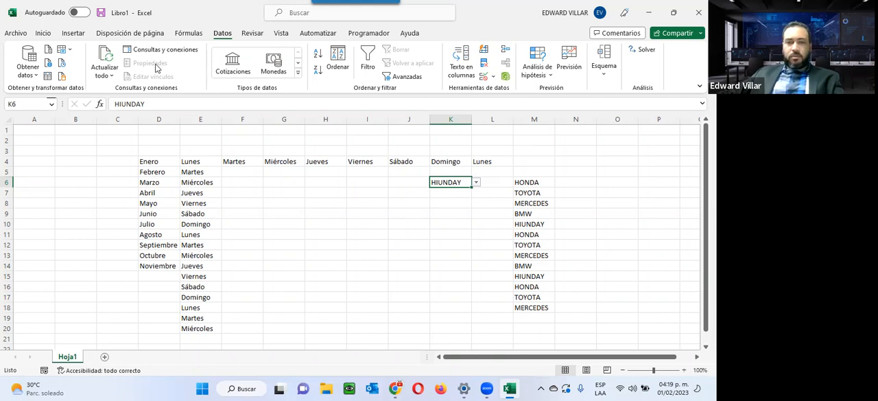
left_click(476, 183)
left_click(445, 198)
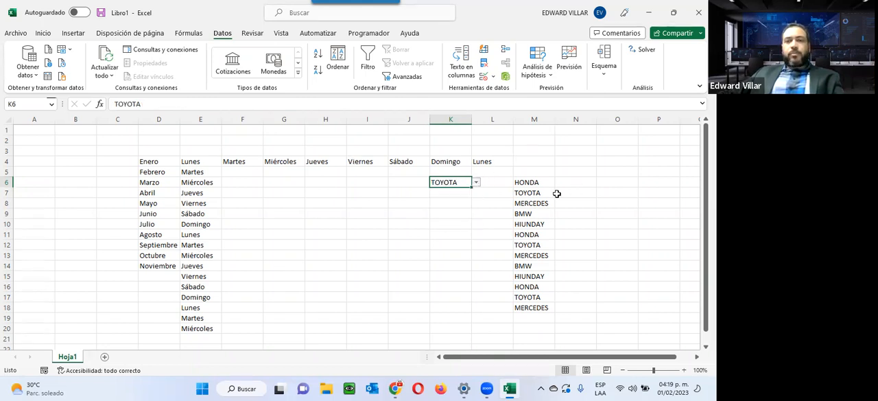
left_click(547, 139)
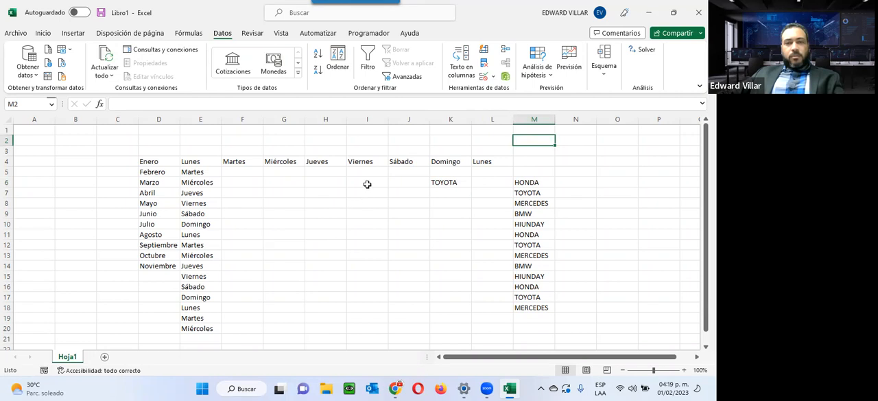
Switch to the Foro de la Unidad 2 page in the browser and show the form for a new discussion topic, ready at its Asunto field
left_click(651, 15)
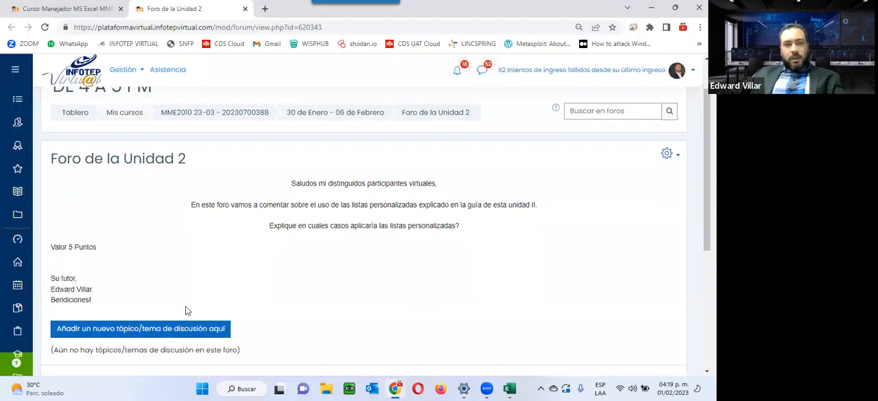
scroll(186, 308, "down", 3)
left_click(168, 229)
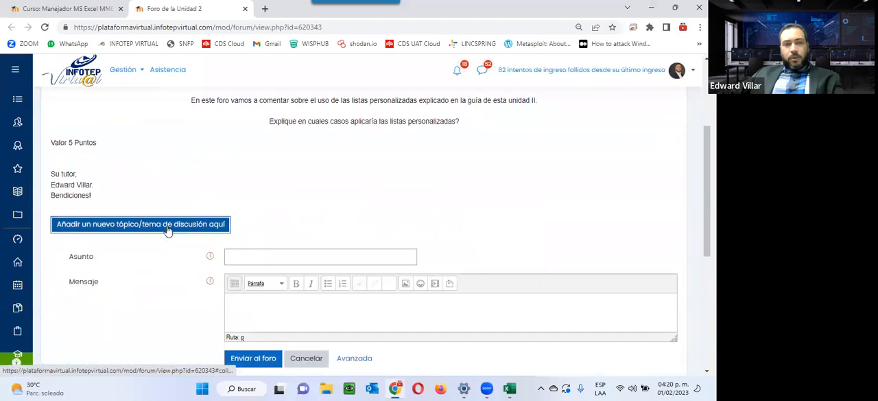
left_click(264, 255)
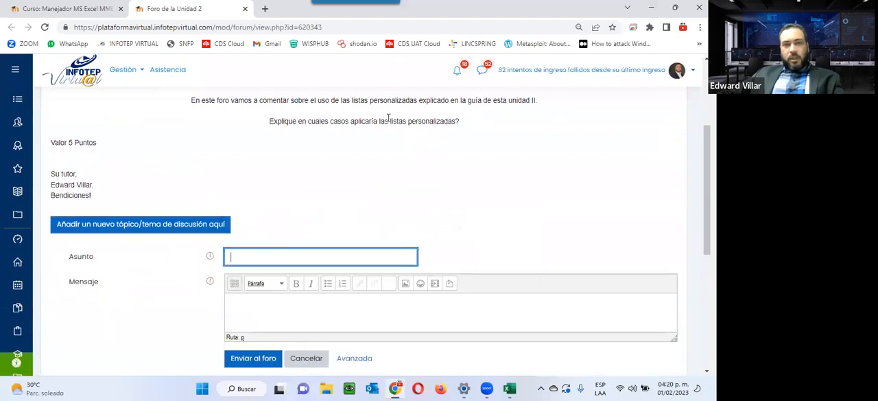
Highlight "listas personalizadas?" in the forum question and review the forum instructions and the topic form
left_click_drag(390, 120, 463, 122)
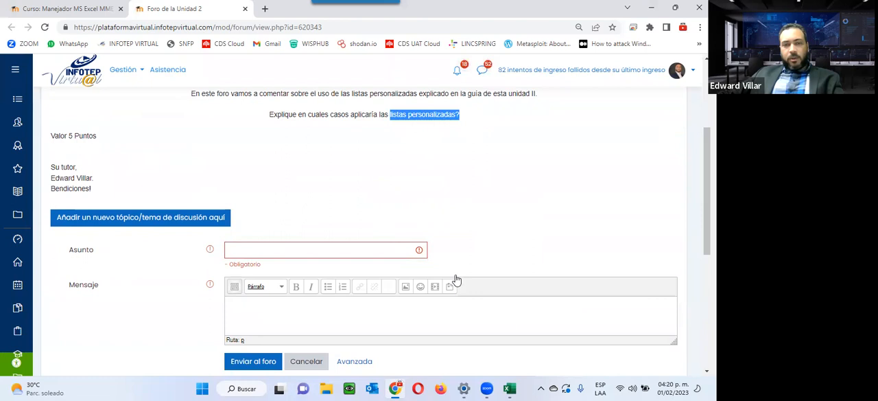
scroll(302, 227, "down", 3)
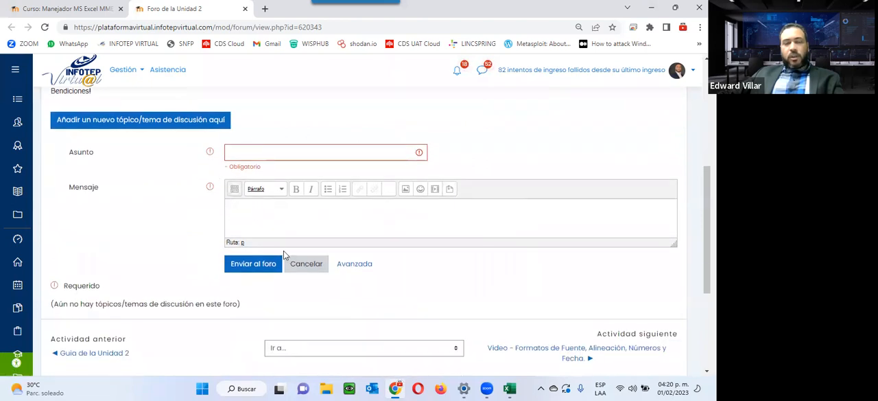
scroll(283, 251, "up", 4)
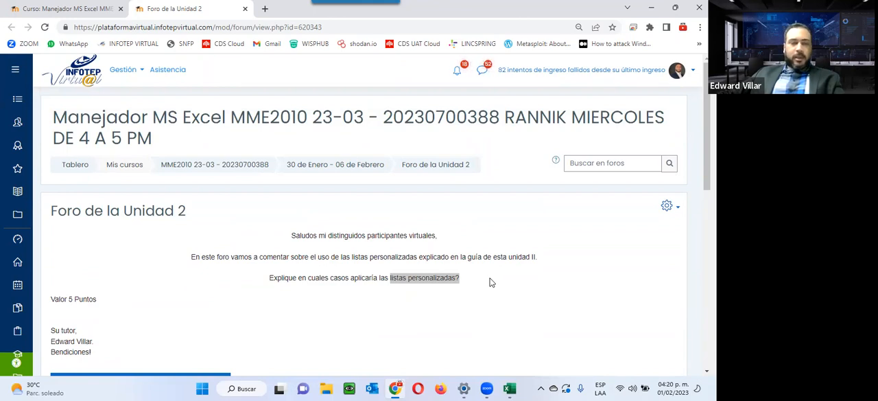
scroll(288, 243, "down", 5)
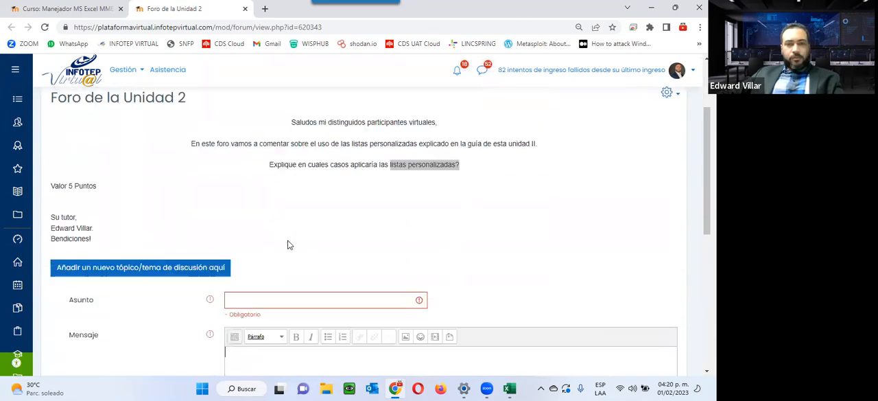
scroll(281, 243, "up", 4)
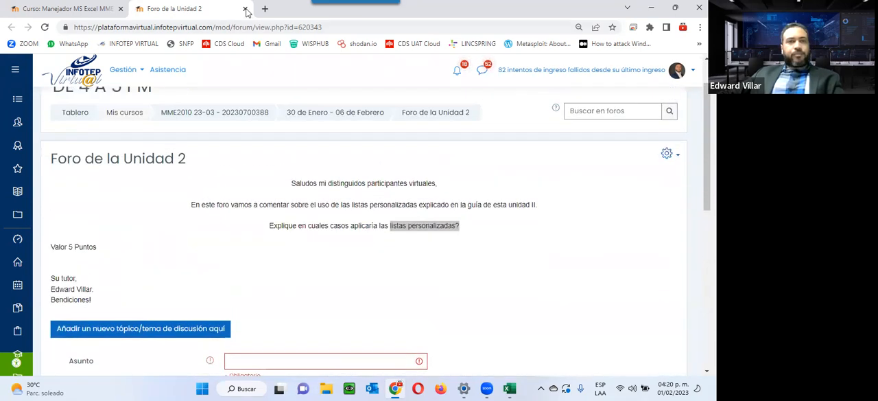
Close the forum page, download Actividad de la Unidad 2 from the course and open it in Excel on the Formatos de Fechas sheet
left_click(245, 8)
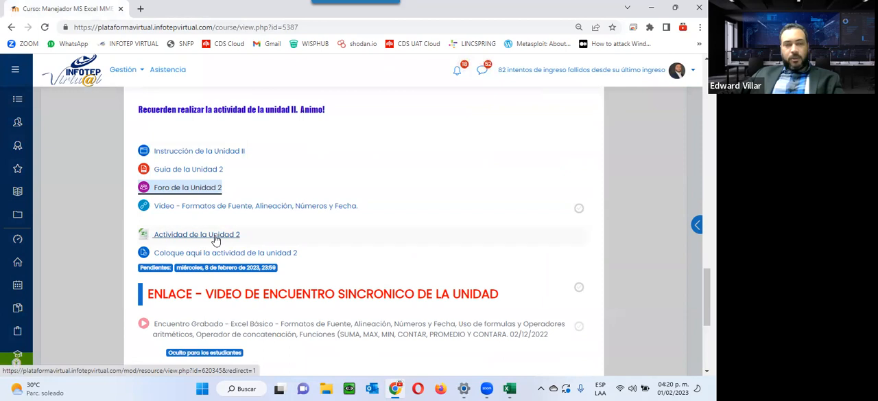
left_click(177, 235)
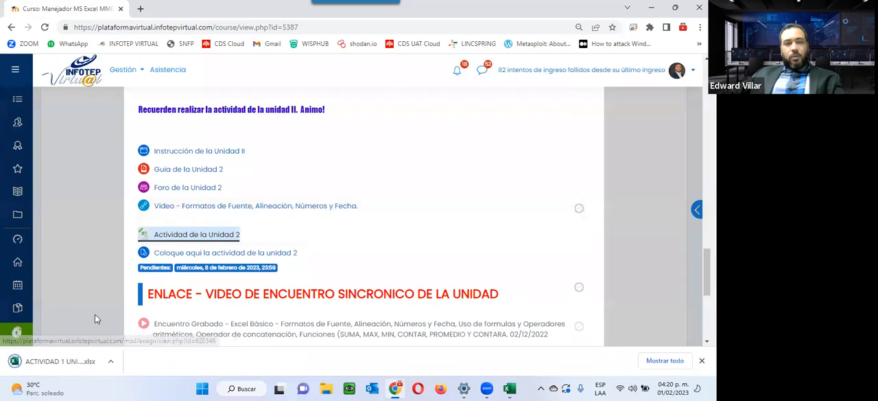
left_click(69, 361)
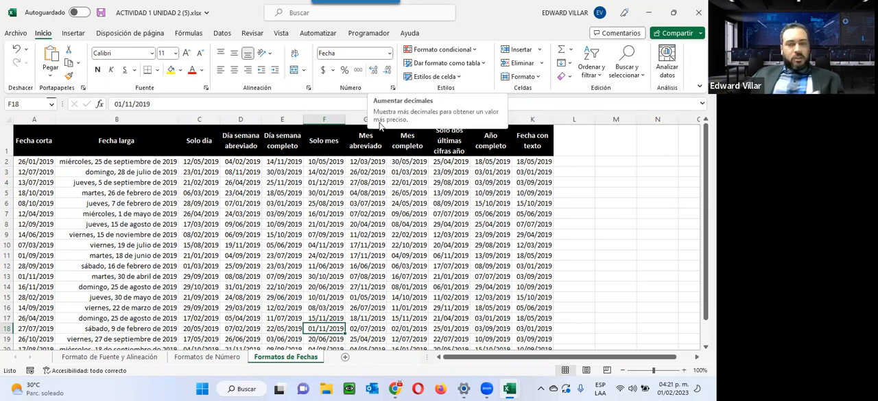
left_click(295, 245)
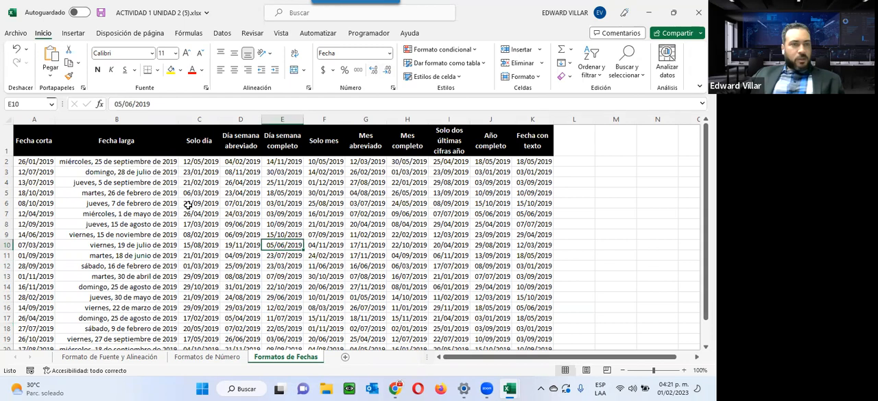
Review the workbook's three exercise sheets, then the data table and the text-box instructions on Formato de Fuente y Alineación
left_click_drag(35, 161, 34, 329)
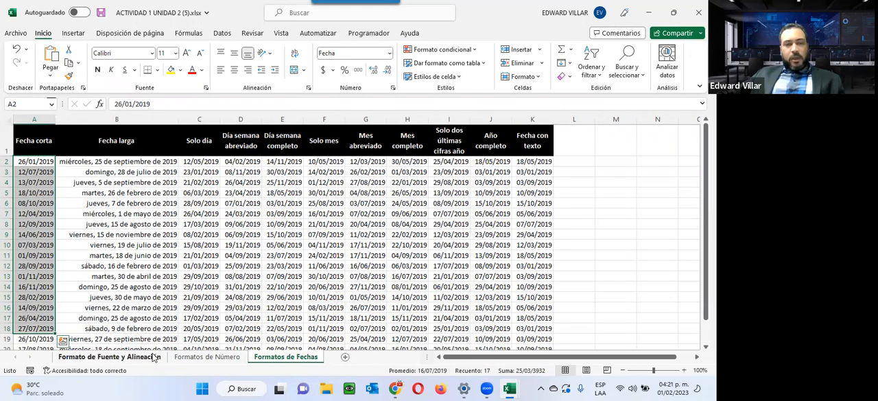
left_click(153, 358)
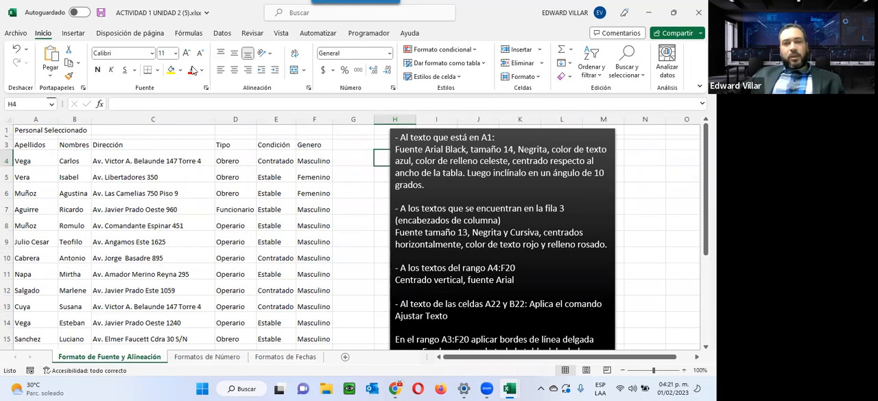
left_click_drag(46, 132, 313, 300)
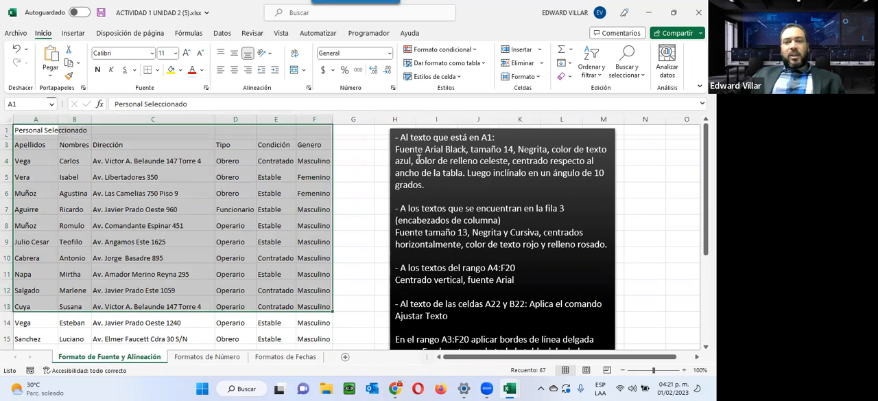
left_click(417, 160)
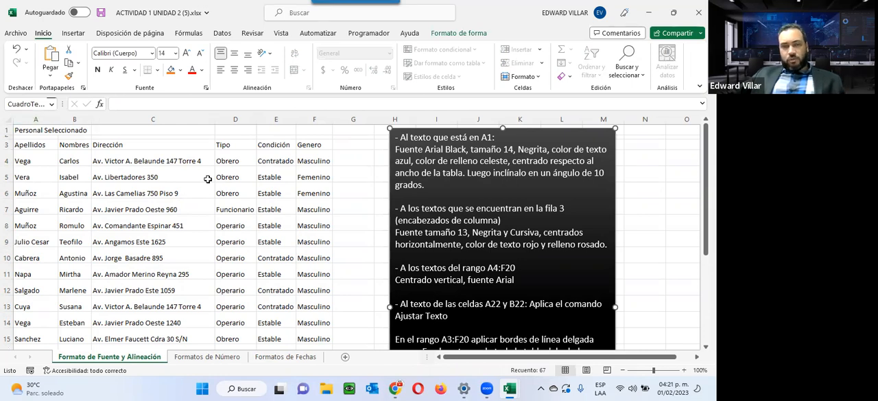
left_click(209, 357)
left_click(302, 358)
left_click(123, 358)
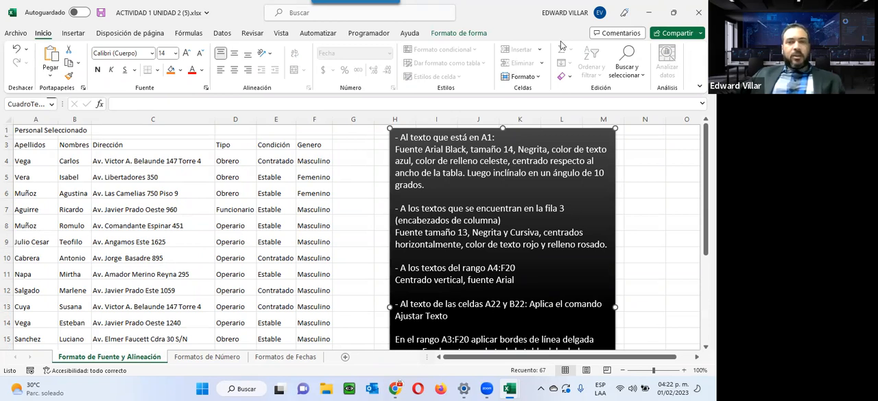
left_click(398, 136)
type("-")
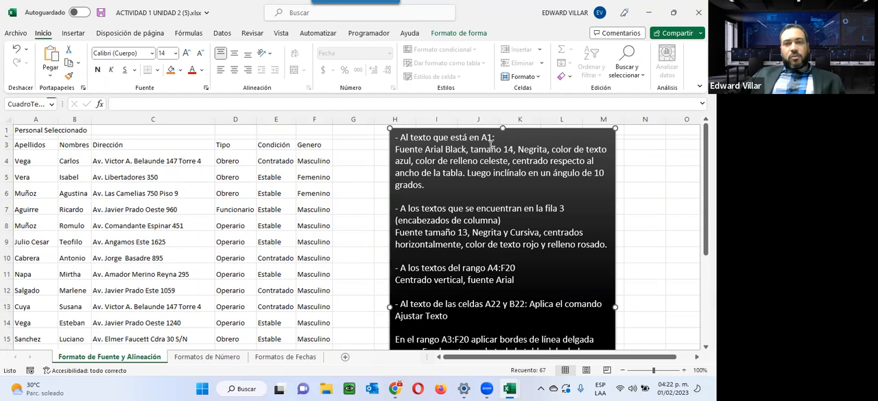
Set the font of the Personal Seleccionado title in A1 to Arial Black
left_click(36, 134)
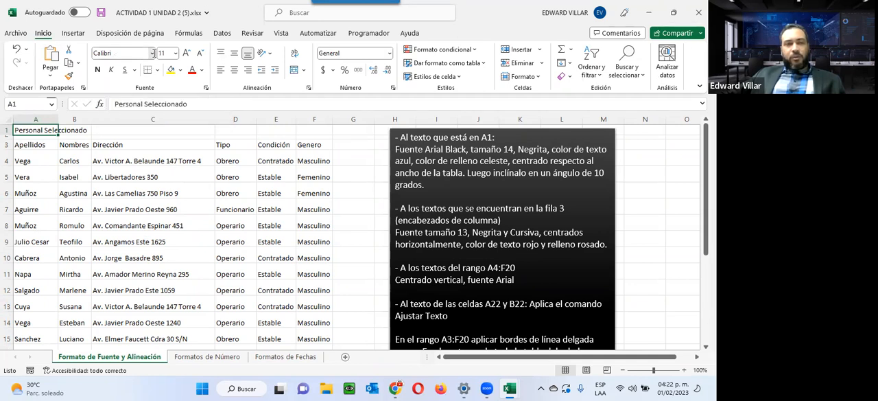
left_click(153, 53)
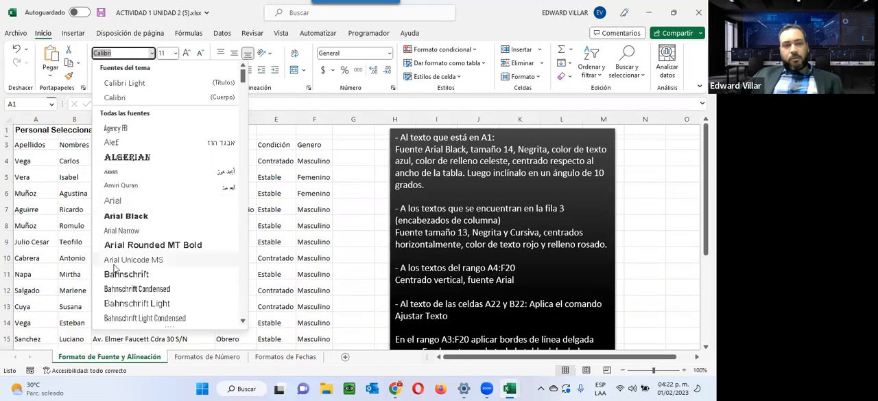
left_click(125, 217)
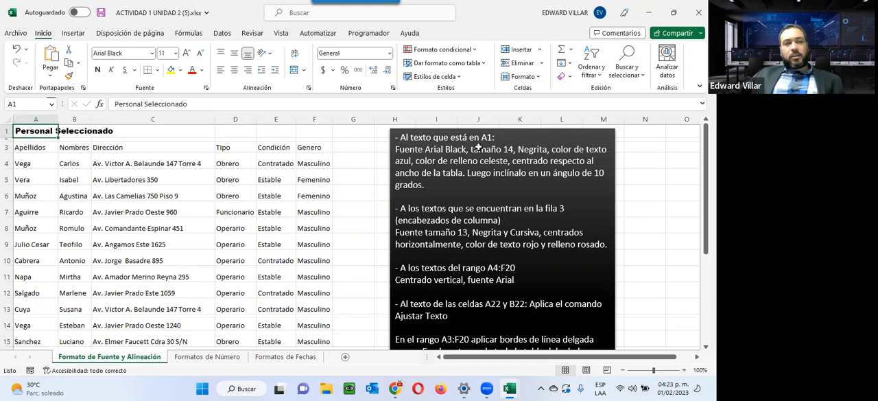
Try a custom font size of 19 on the title in A1
left_click(176, 53)
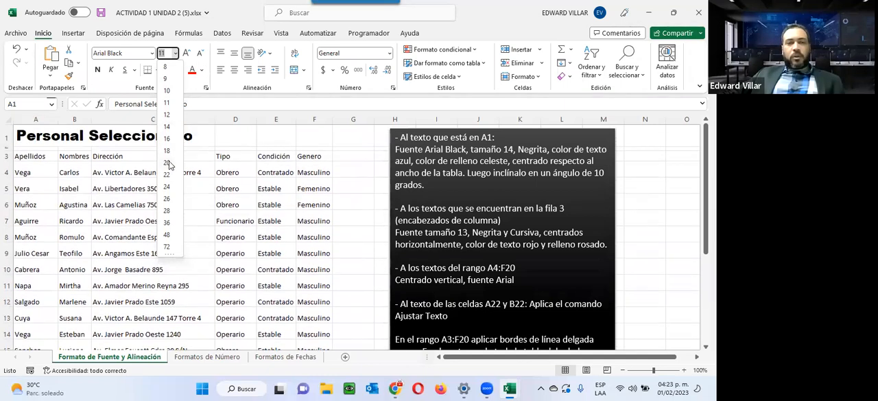
type("1")
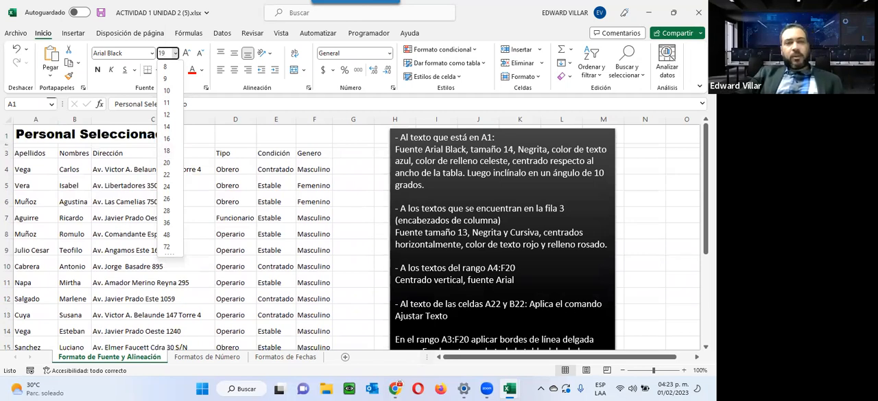
key("Return")
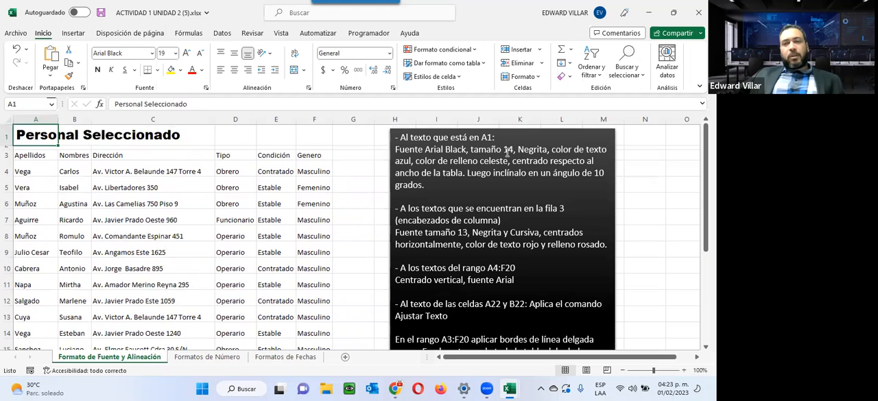
Set the A1 title's font size to 14 and make it bold
left_click(175, 53)
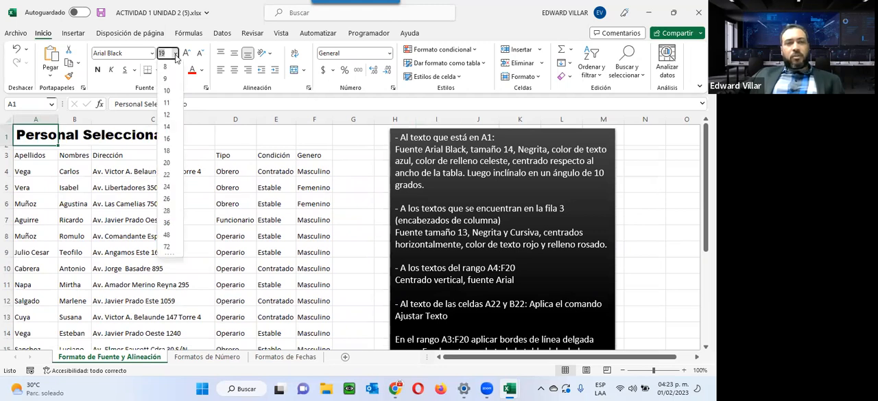
left_click(167, 127)
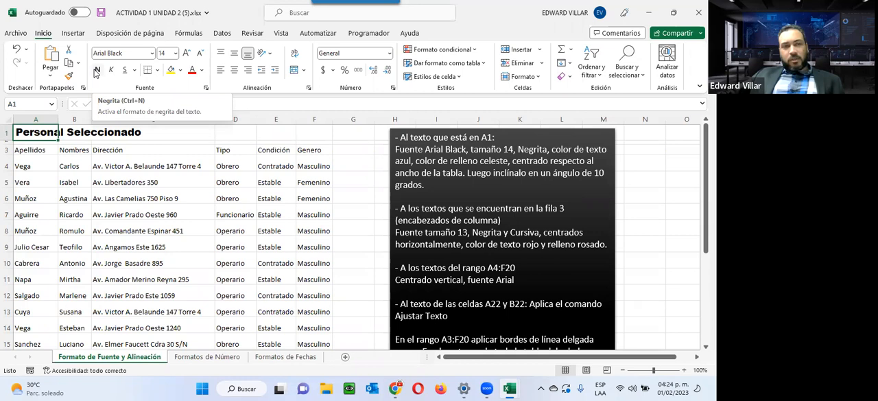
left_click(97, 70)
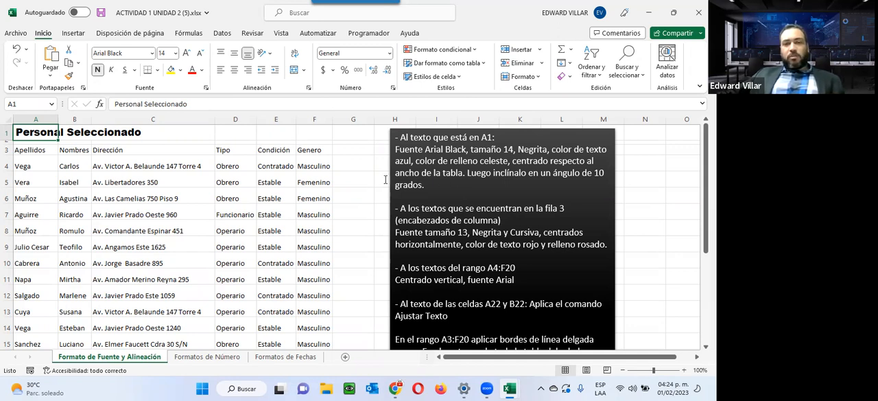
left_click(125, 149)
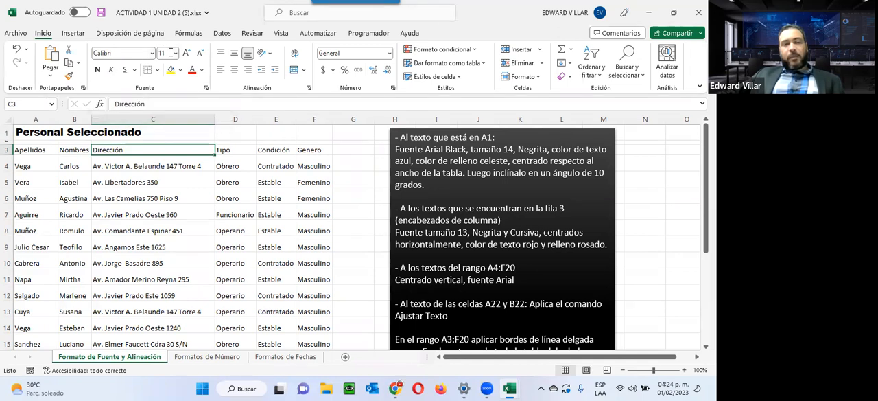
left_click(39, 130)
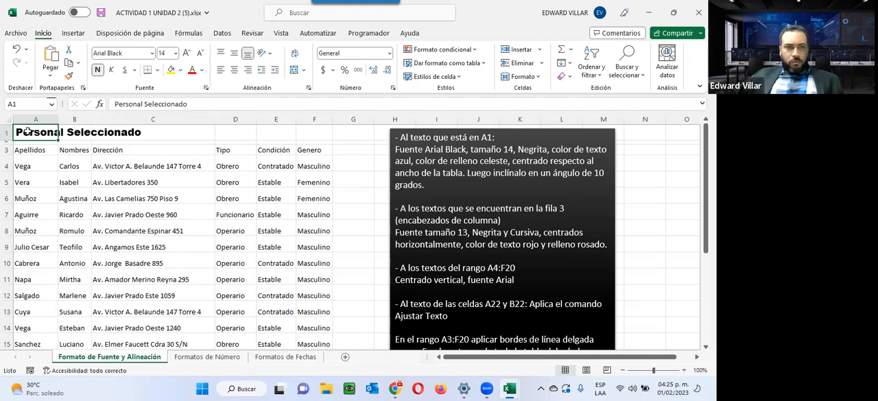
left_click(137, 152)
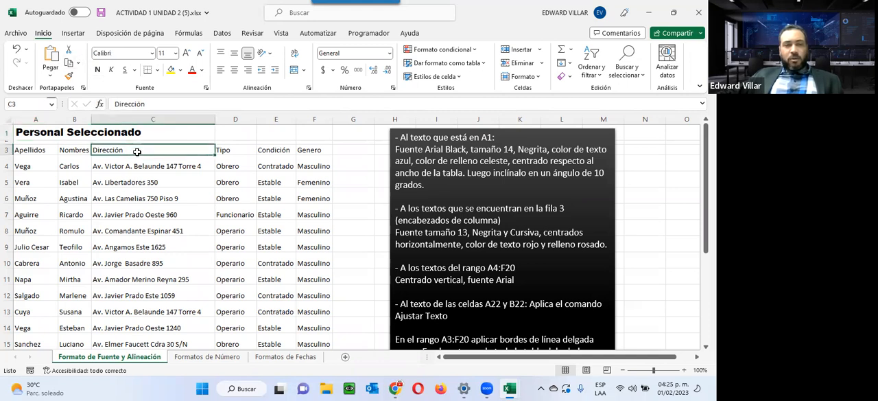
left_click(233, 152)
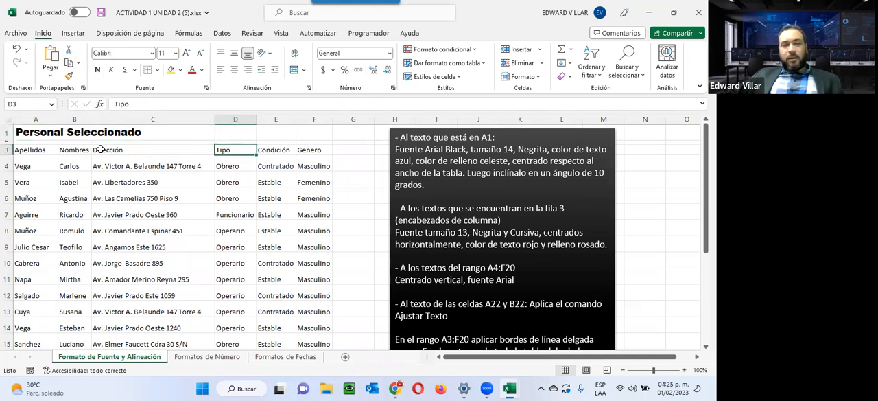
Edit the title inside A1 and colour only the word Seleccionado gold
double_click(28, 133)
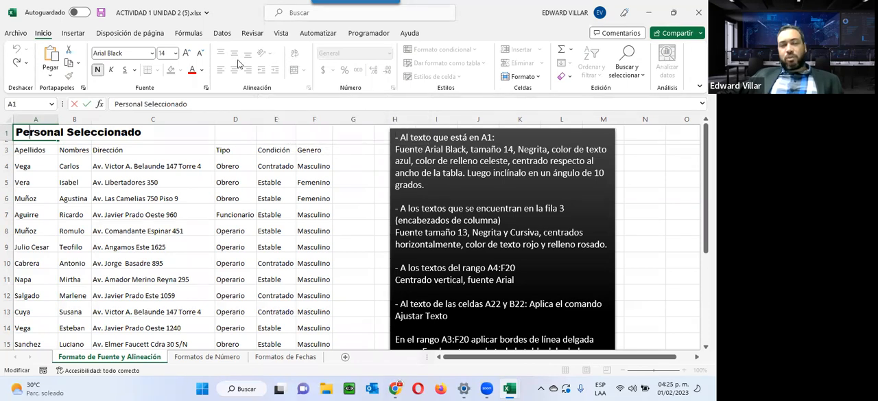
left_click_drag(68, 131, 143, 130)
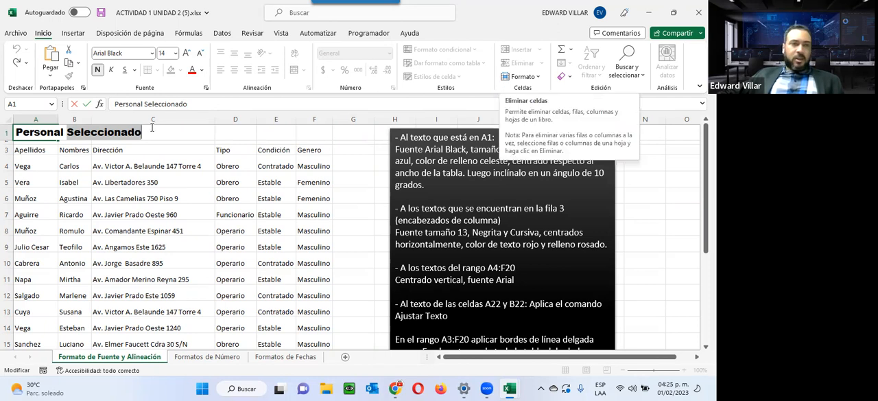
left_click(70, 133)
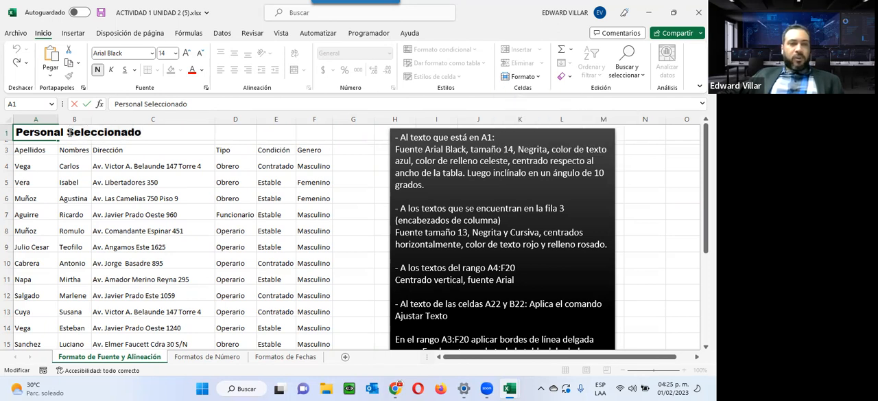
key("BackSpace")
key("BackSpace")
key("BackSpace")
key("BackSpace")
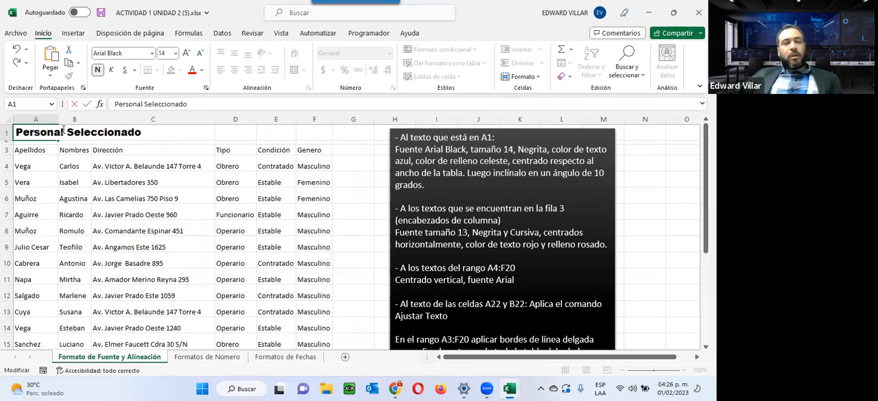
left_click_drag(68, 133, 143, 133)
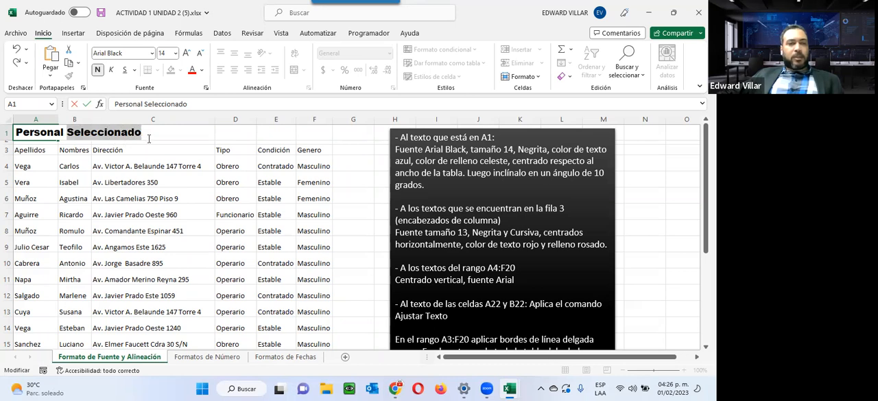
left_click(202, 70)
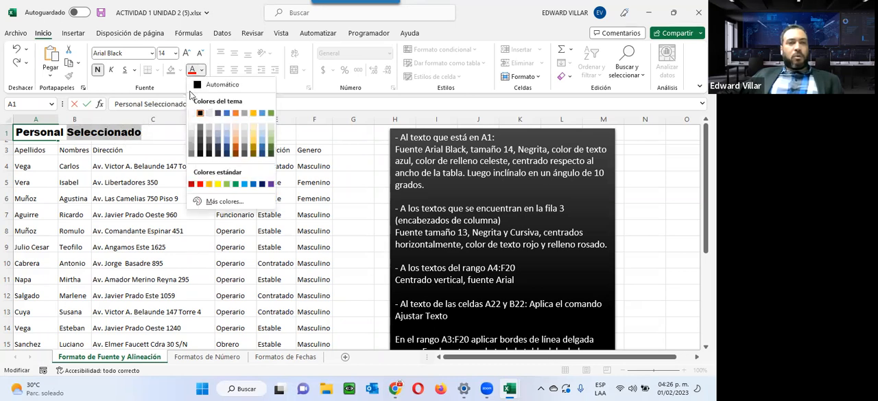
left_click(253, 114)
left_click(104, 166)
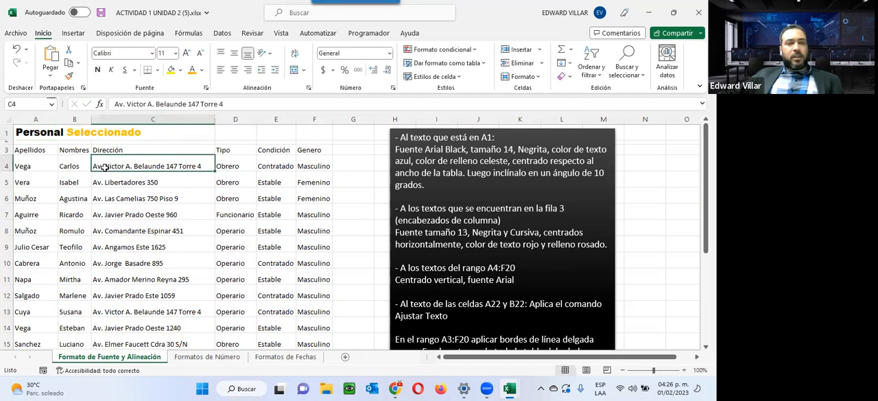
Give the whole A1 title a standard blue font colour and fill its cell with a very light blue theme colour
left_click(21, 137)
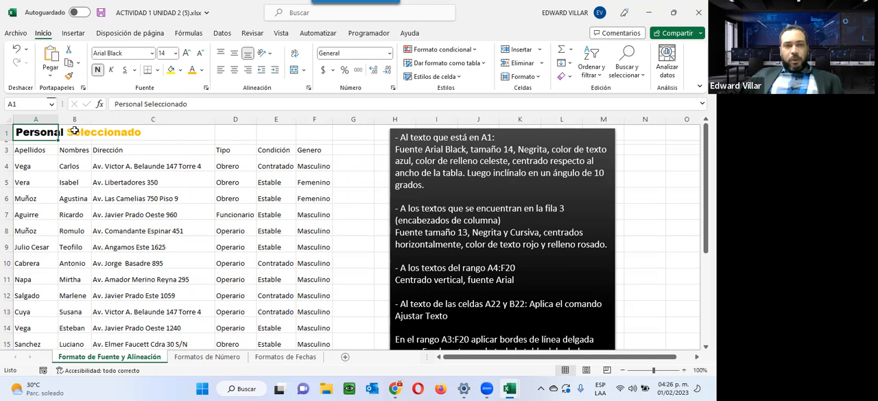
left_click(202, 72)
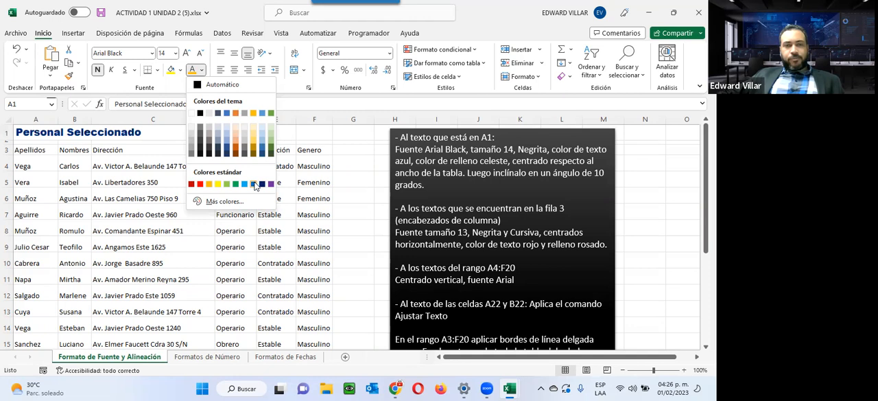
left_click(254, 184)
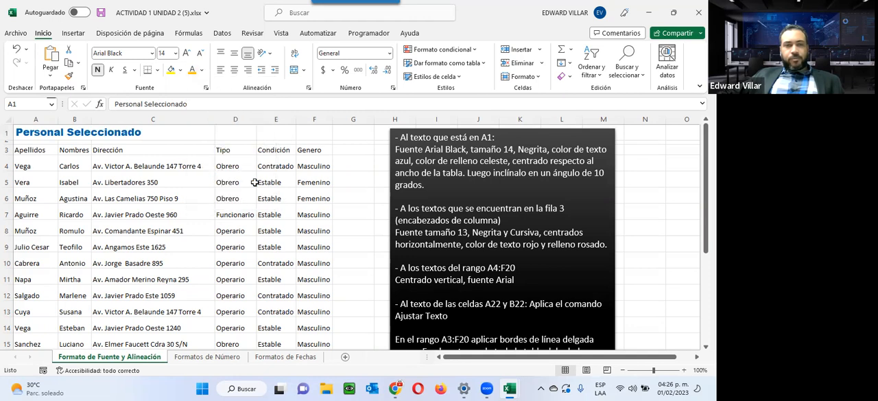
left_click(181, 70)
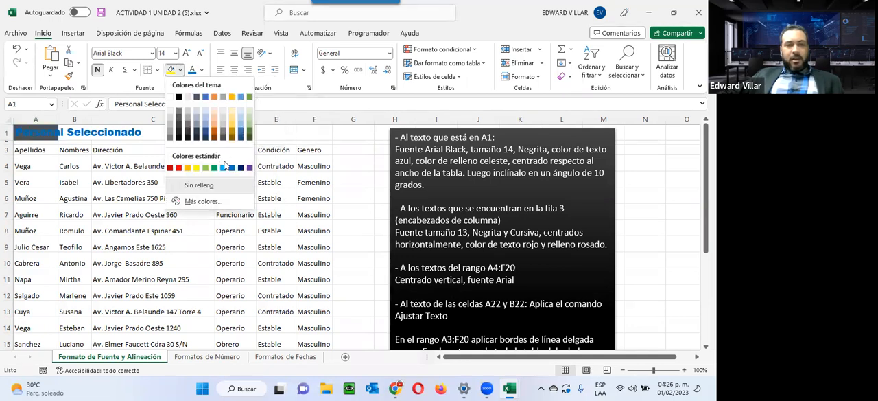
left_click(205, 114)
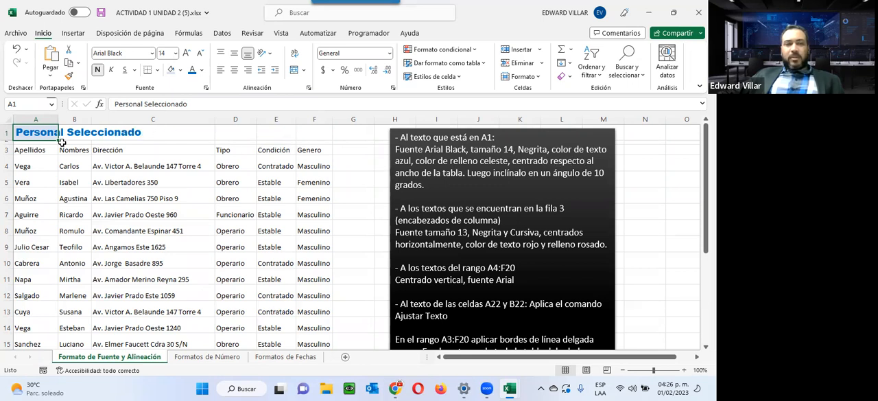
Greatly widen column A and increase the height of row 1, then select the enlarged title cell A1
left_click_drag(30, 130, 309, 130)
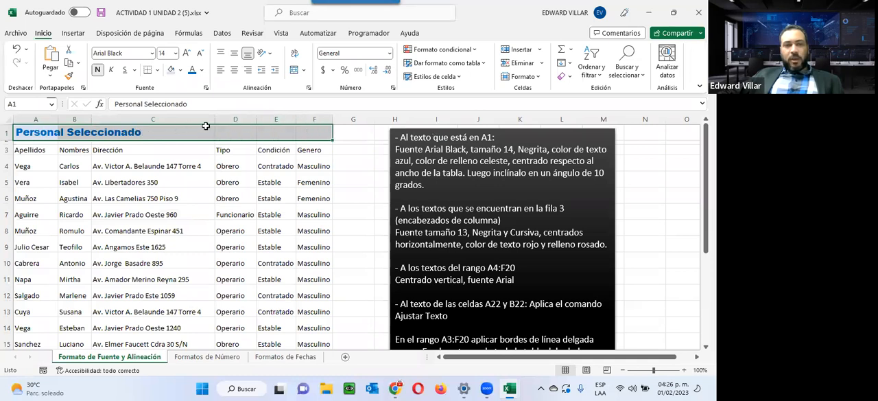
left_click(44, 163)
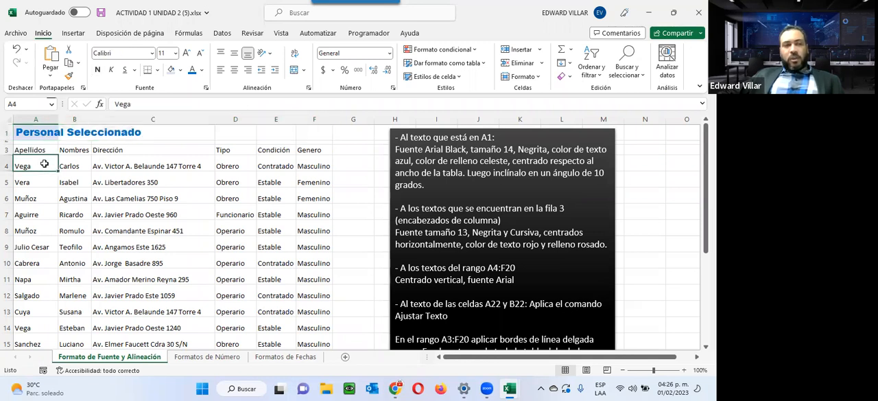
left_click_drag(58, 119, 186, 118)
left_click_drag(8, 141, 8, 191)
left_click_drag(186, 119, 213, 119)
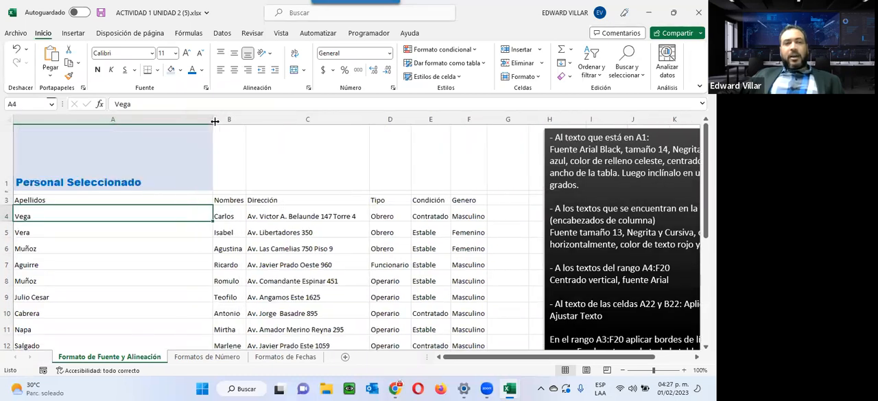
left_click(186, 150)
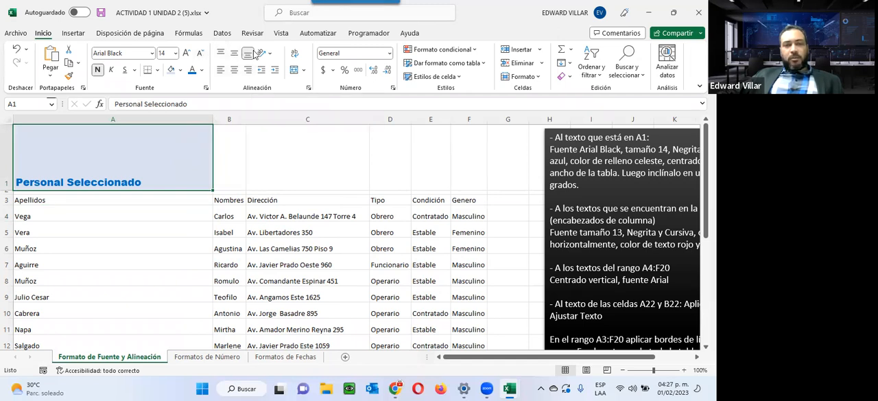
Try the left, right and top alignments on the A1 title, finishing with it centred both horizontally and vertically
left_click(220, 73)
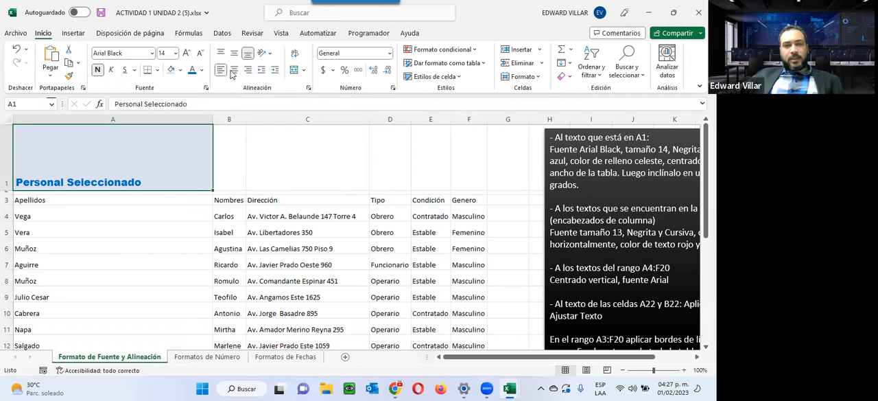
left_click(234, 70)
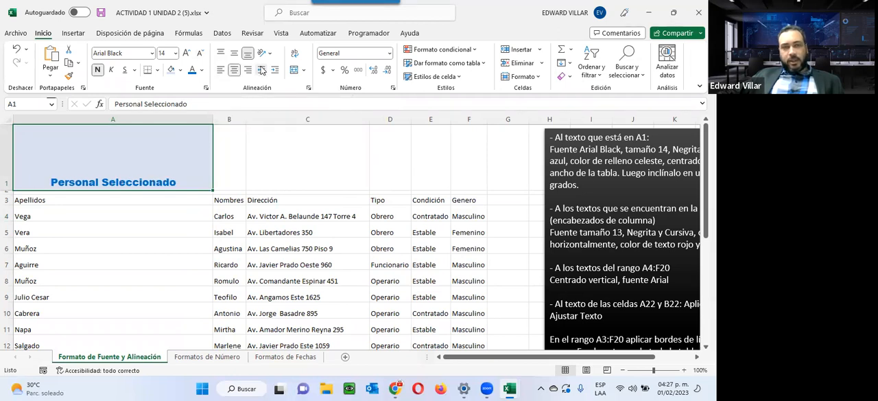
left_click(249, 72)
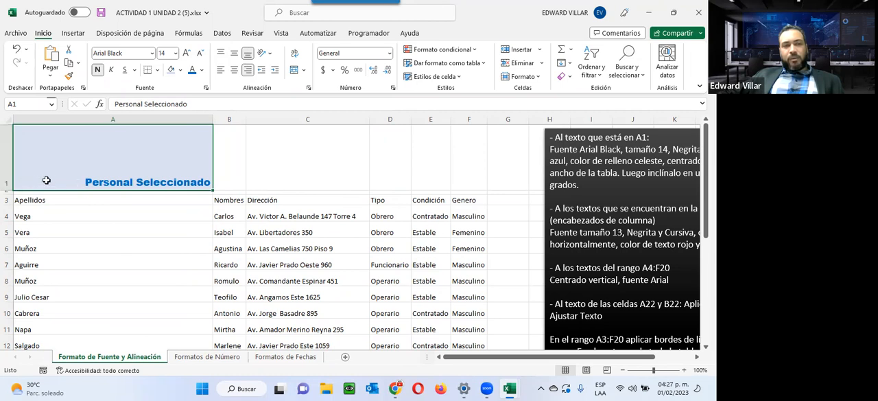
left_click(234, 53)
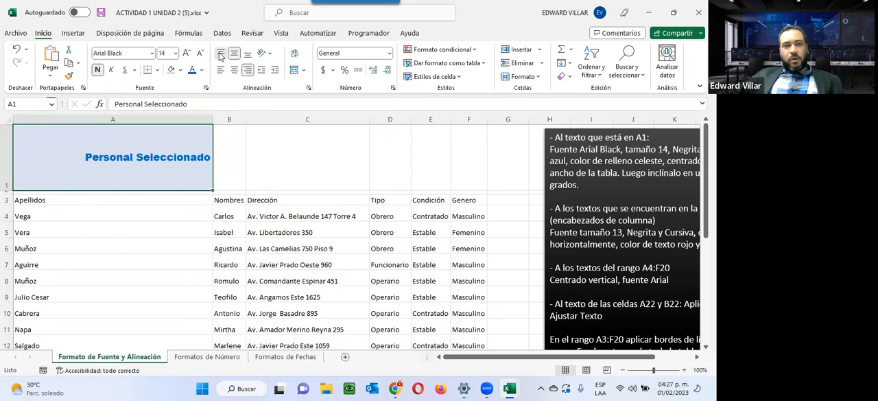
left_click(220, 53)
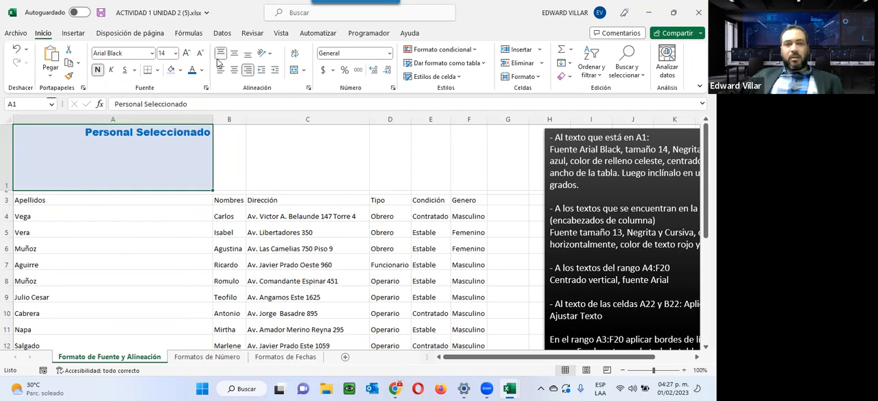
left_click(236, 55)
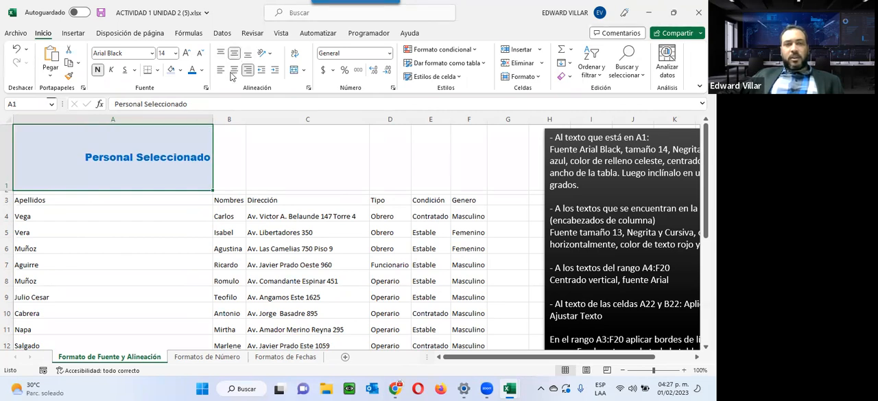
left_click(234, 70)
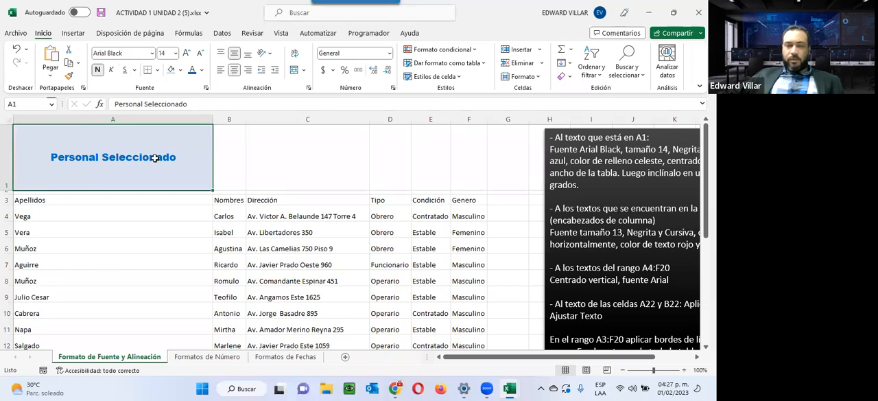
Narrow column A back to roughly its surname entries' width and autofit row 1's height to the title
left_click_drag(213, 119, 88, 125)
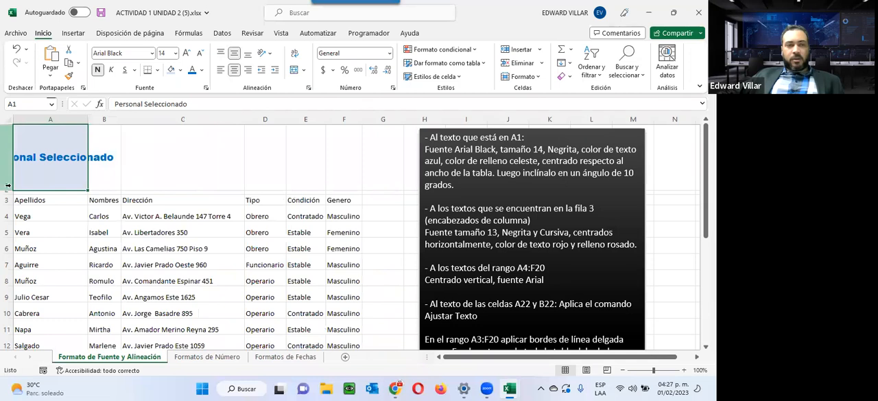
double_click(9, 188)
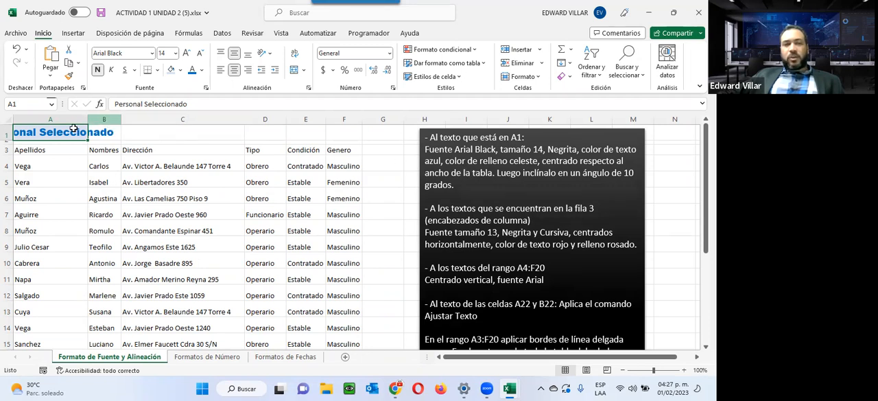
left_click_drag(87, 118, 360, 117)
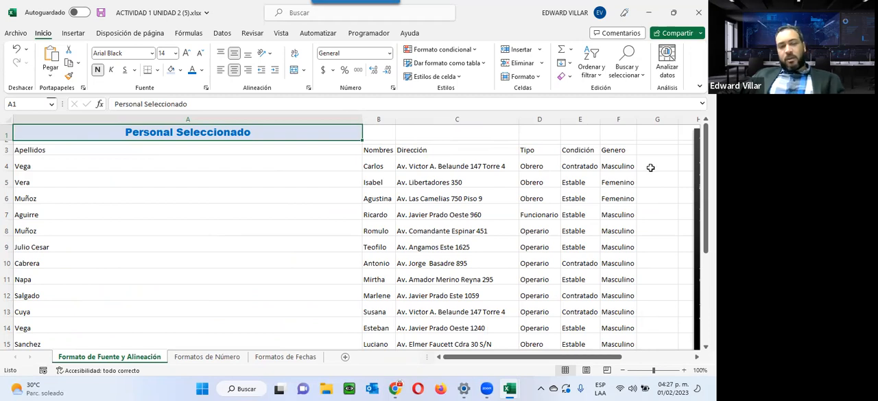
key("ctrl+z")
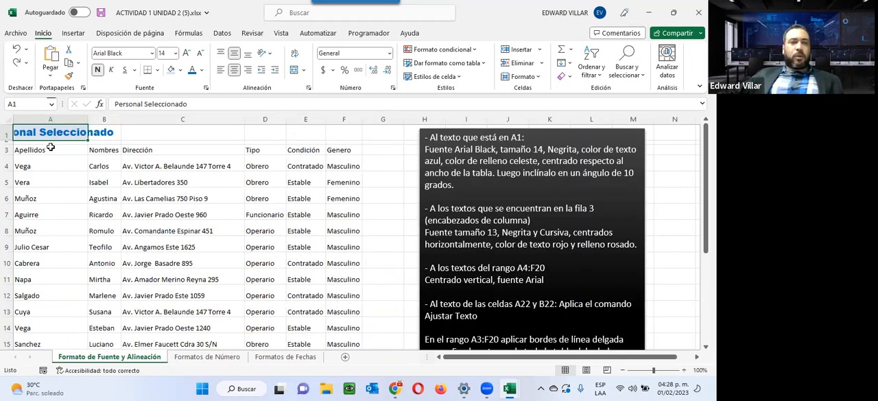
Merge and centre the title across A1:F1, the full width of the table
left_click_drag(49, 132, 336, 132)
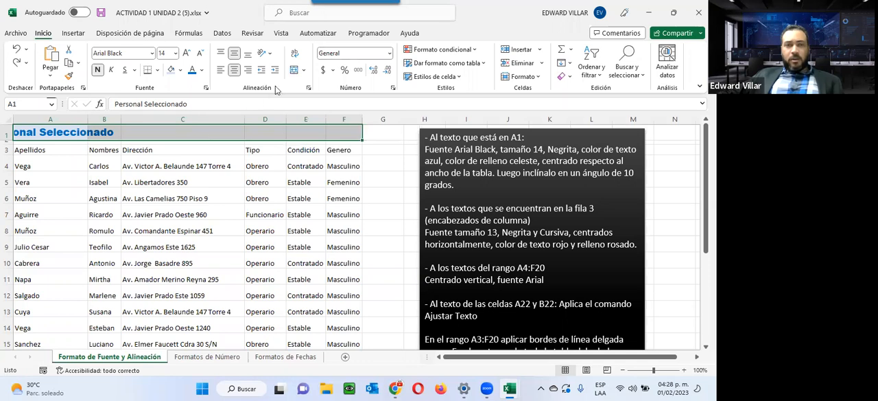
left_click(294, 70)
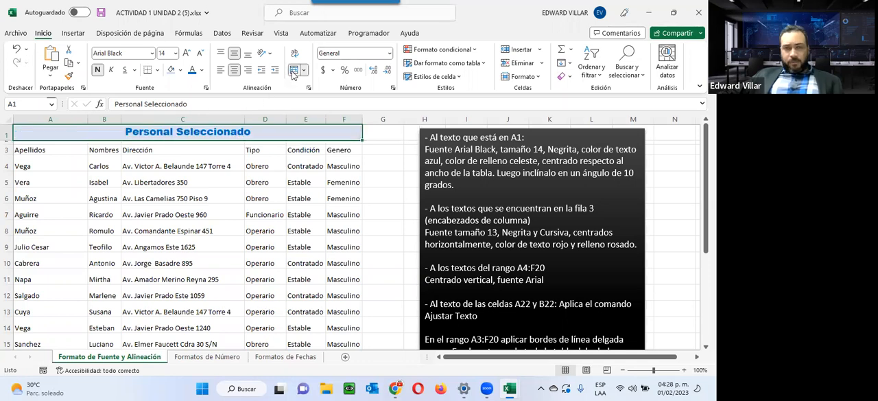
left_click(265, 196)
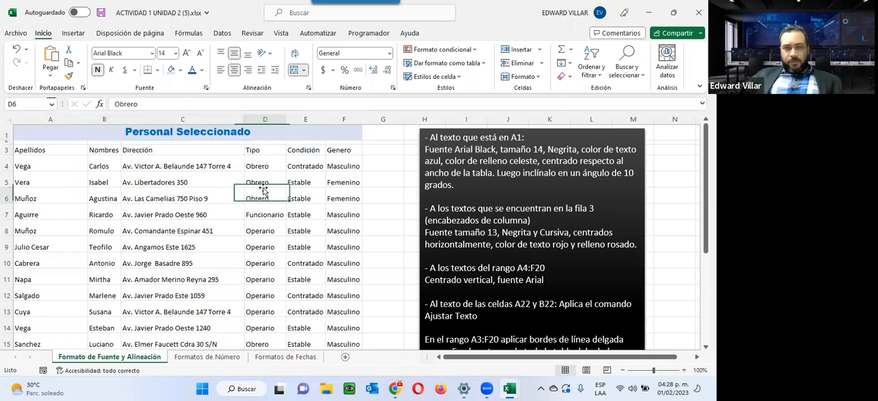
Tilt the merged title to an orientation of 10 degrees and increase row 1's height until the slanted text fits
left_click(293, 135)
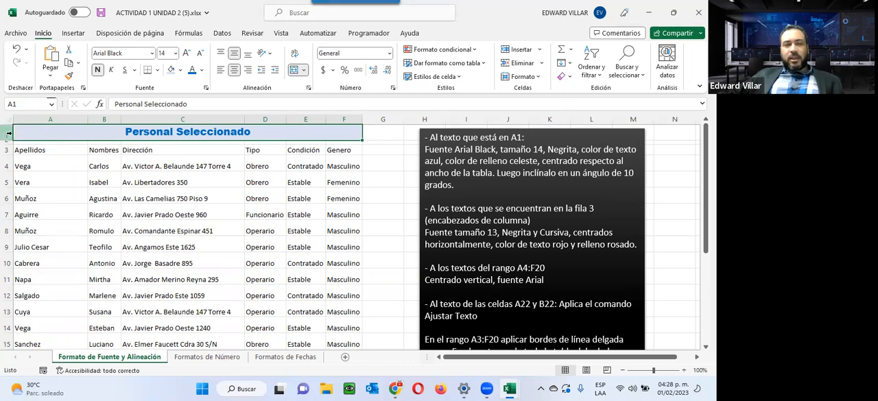
right_click(47, 134)
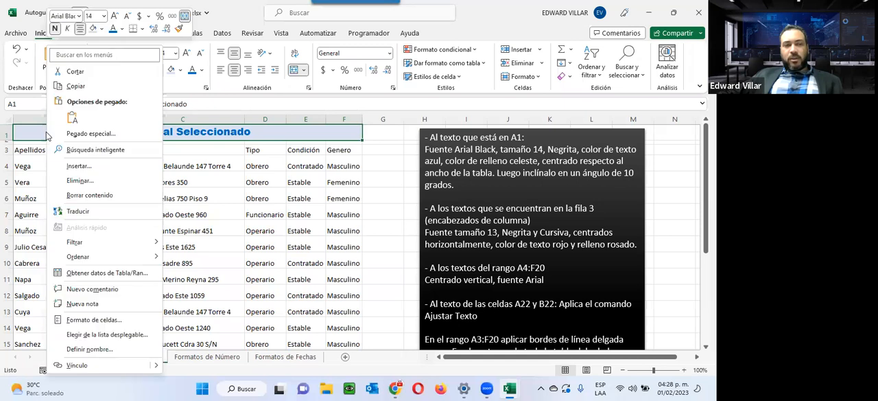
left_click(93, 319)
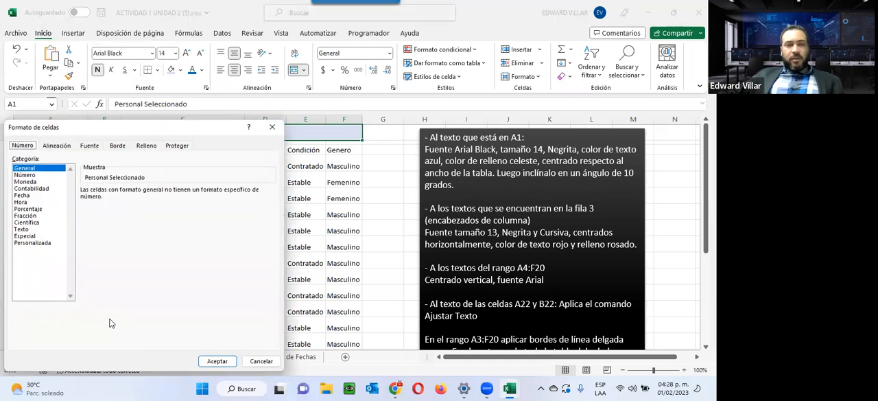
left_click(56, 146)
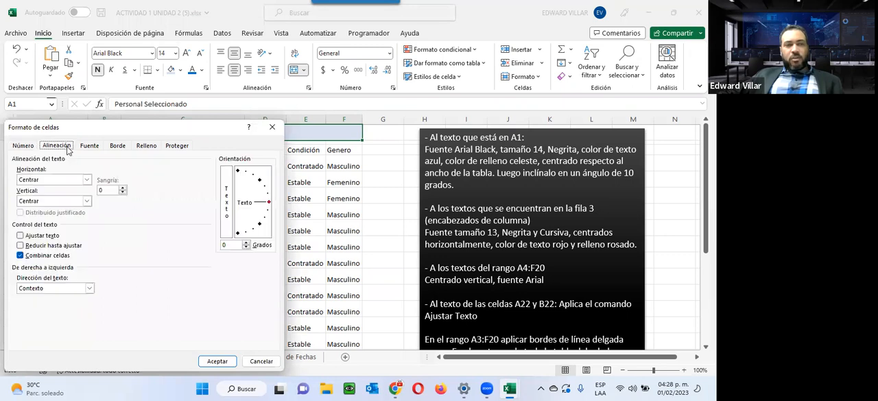
left_click(247, 243)
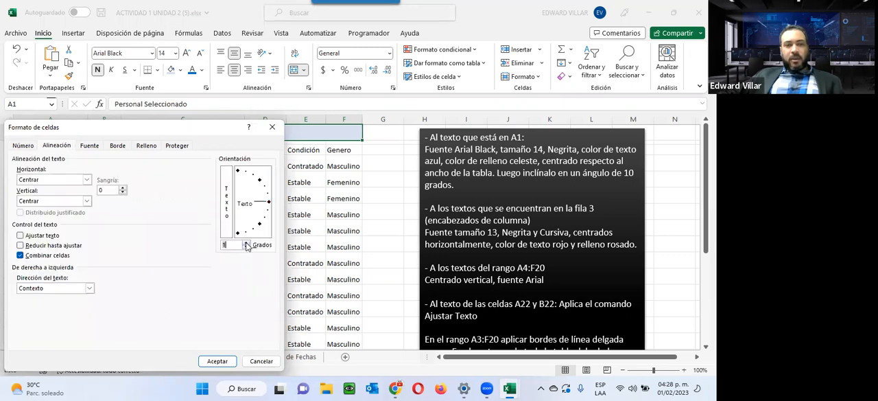
left_click(247, 244)
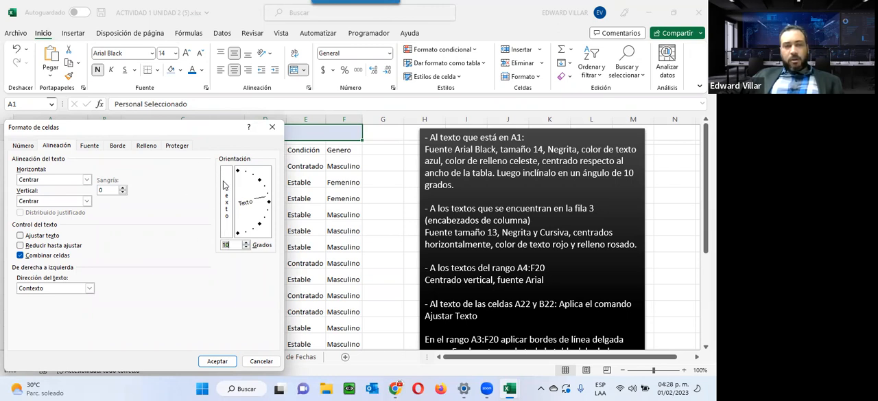
left_click(217, 361)
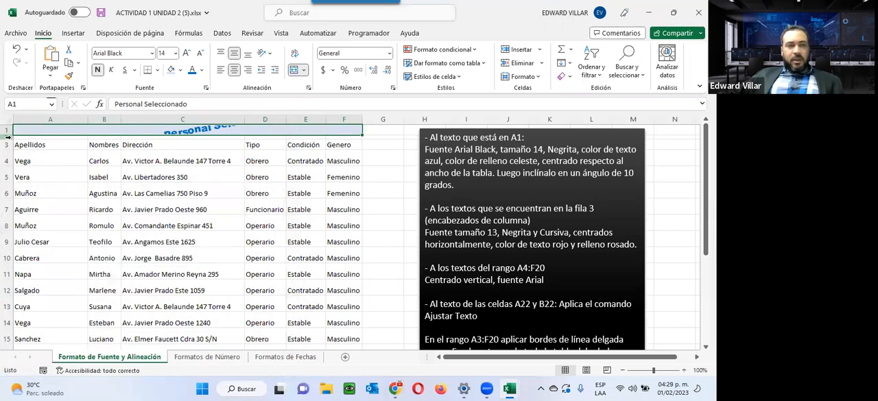
left_click_drag(8, 133, 7, 169)
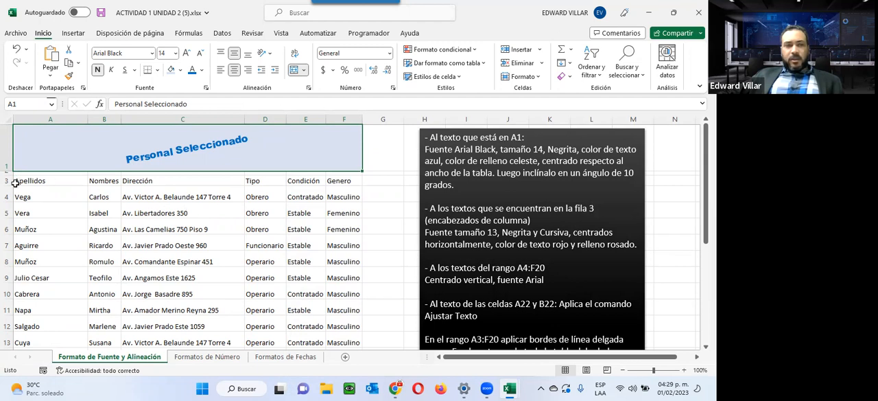
Centre the data in A4:F20 vertically and change its font to Arial
left_click_drag(12, 182, 331, 177)
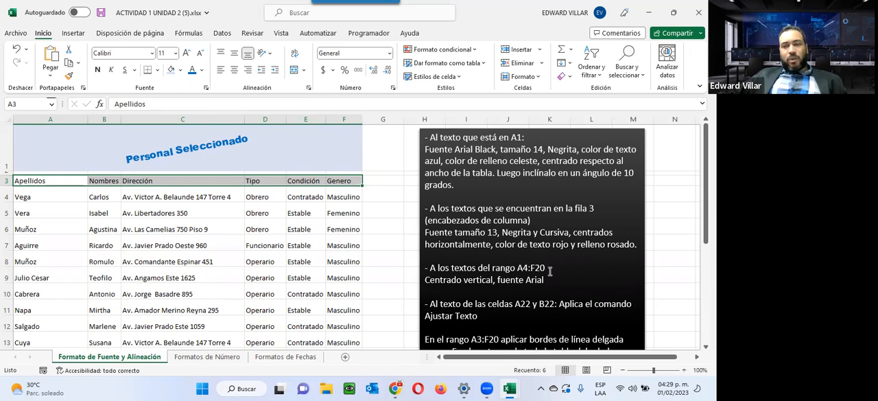
left_click_drag(22, 198, 350, 333)
scroll(468, 264, "up", 3)
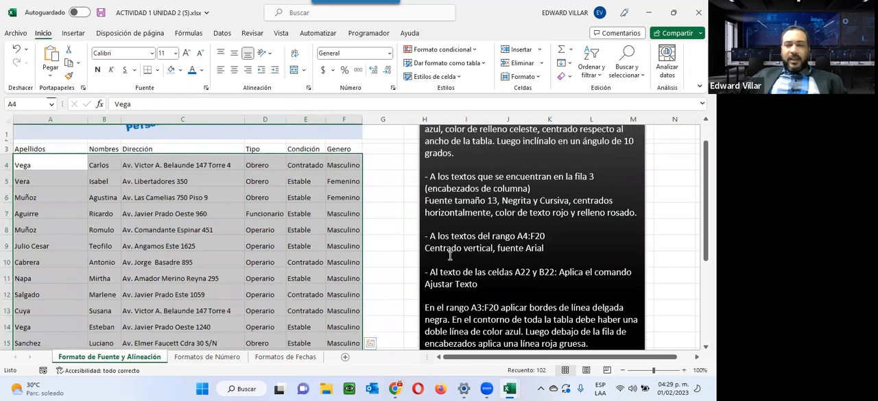
left_click(237, 54)
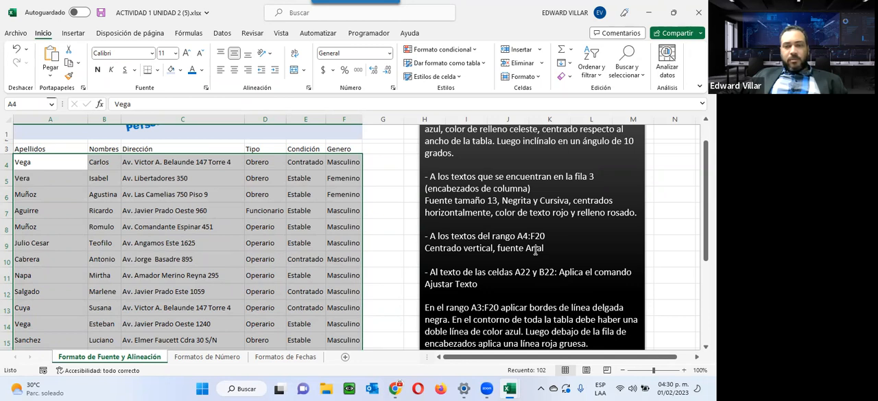
left_click(152, 53)
left_click(129, 200)
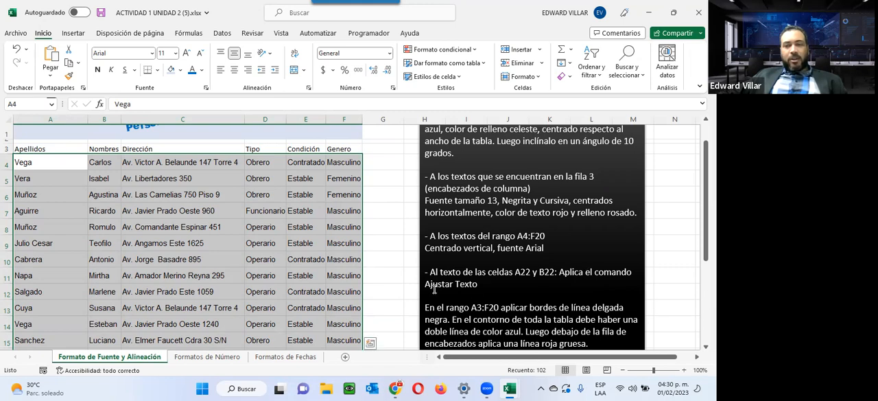
Inspect the cut-off texts in A22 and B22, then autofit the widths of columns B and A to their contents
scroll(483, 281, "down", 4)
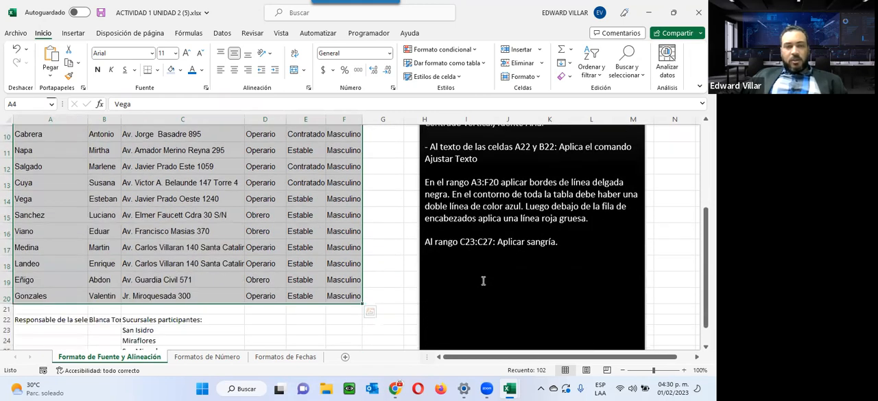
left_click(62, 256)
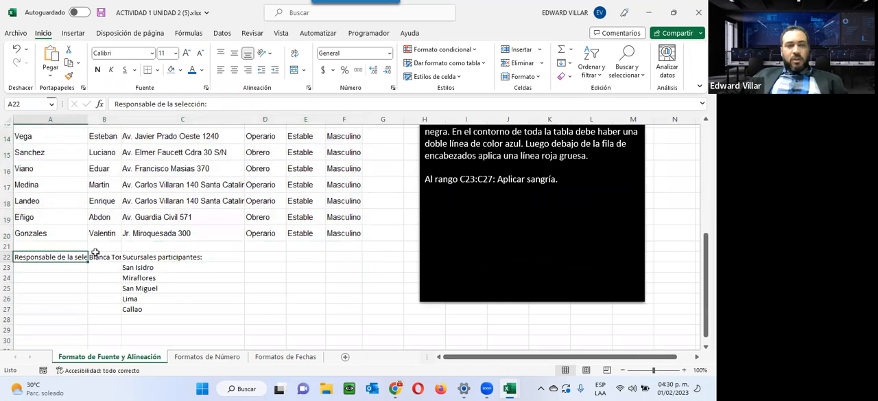
left_click(107, 258)
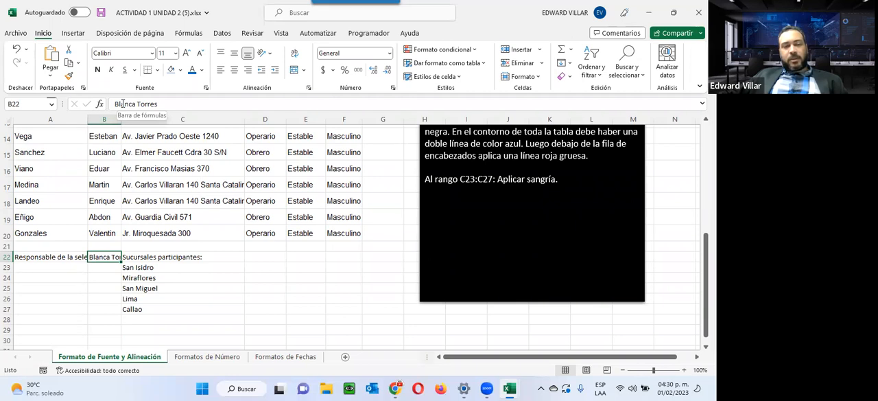
left_click(24, 258)
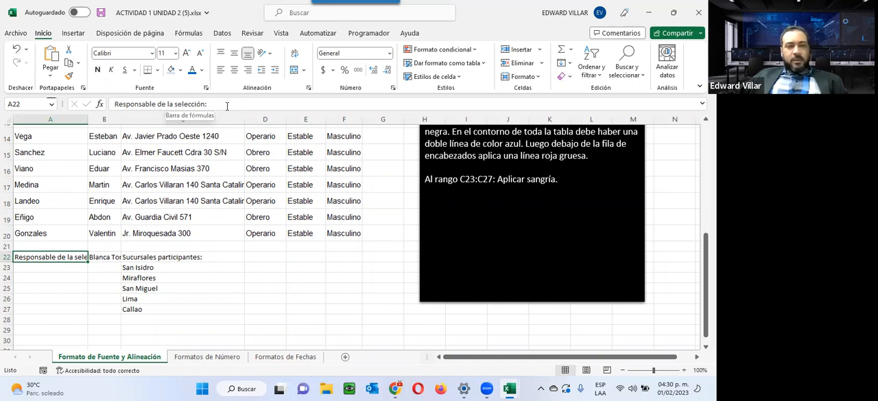
left_click(103, 257)
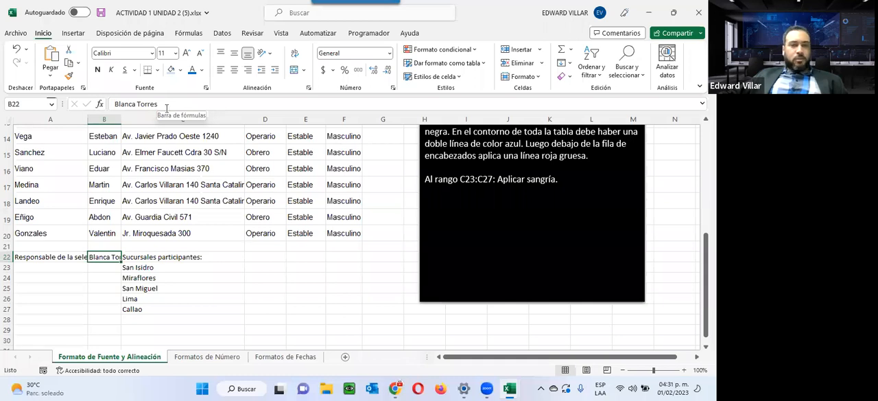
double_click(121, 118)
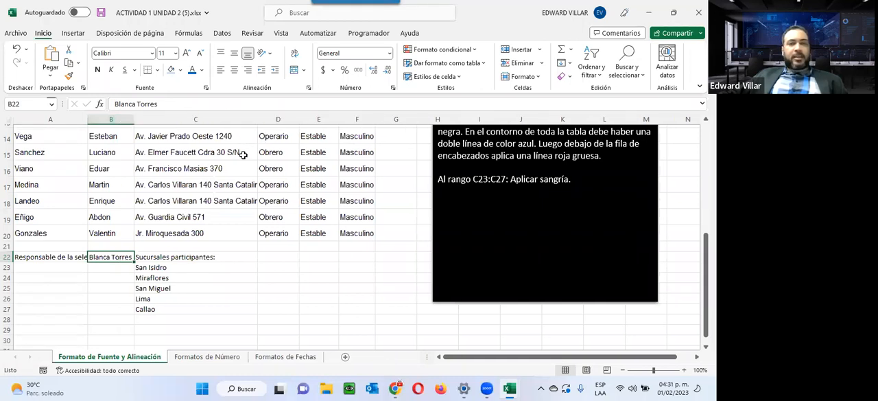
double_click(87, 119)
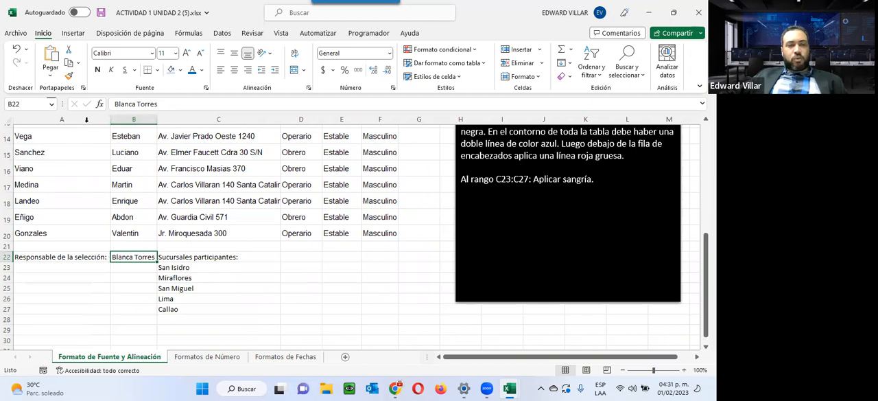
left_click(367, 299)
scroll(109, 311, "up", 4)
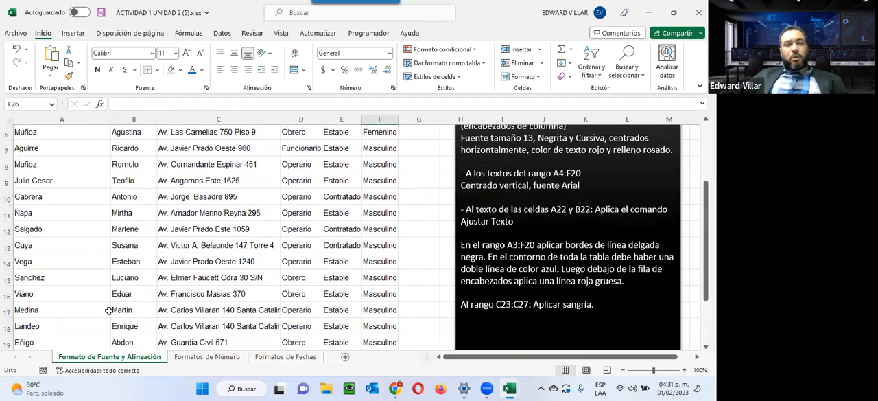
scroll(121, 302, "down", 2)
scroll(121, 302, "down", 2)
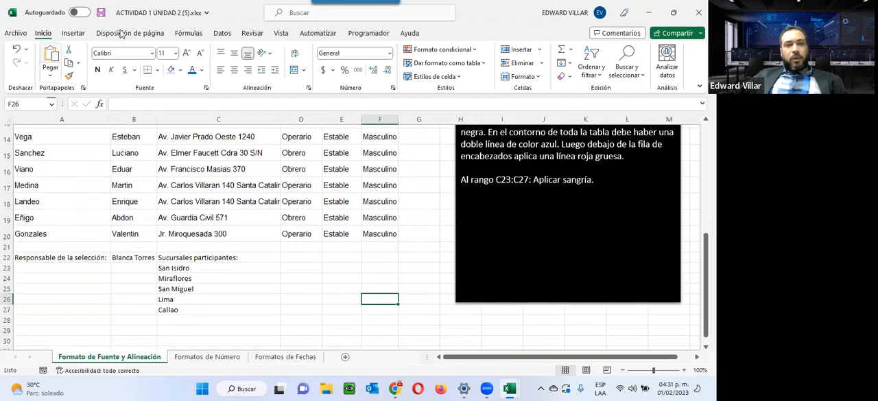
Preview the worksheet's first two printed pages to check how the table is split between them
left_click(23, 38)
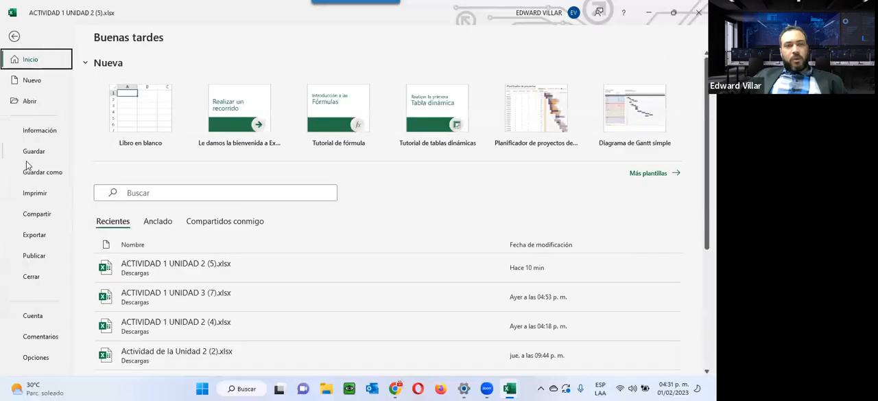
left_click(28, 189)
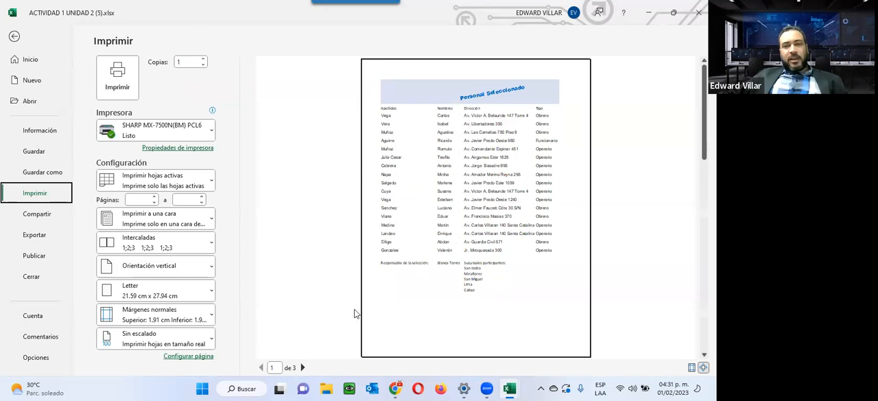
left_click(302, 367)
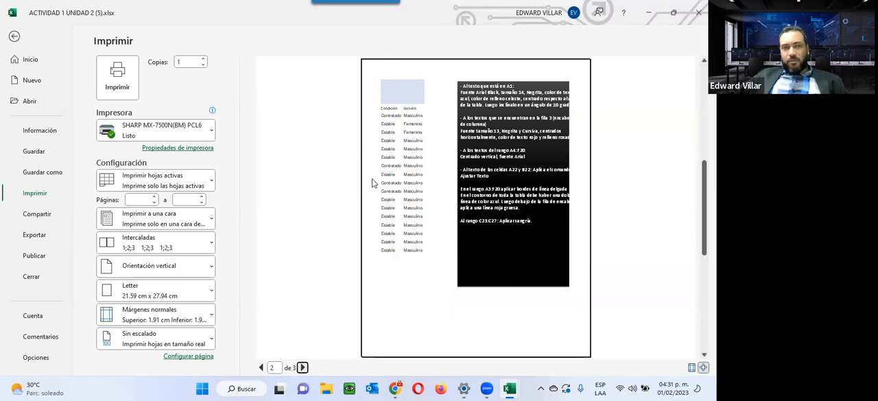
left_click(15, 38)
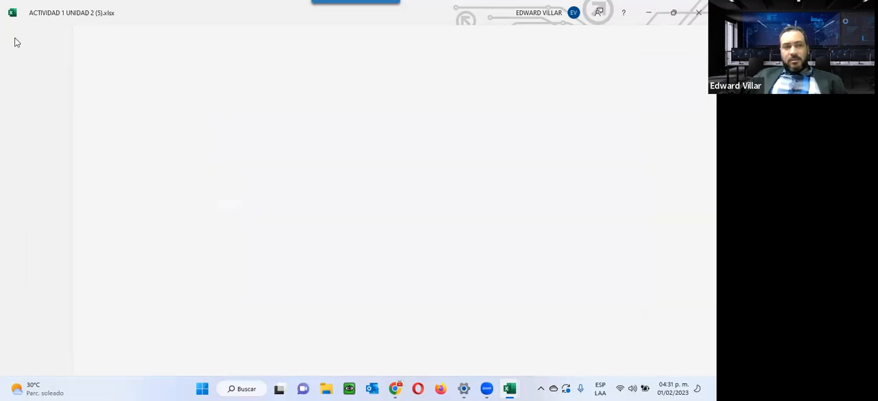
Narrow columns A and B so that they just fit the surnames and first names in the table
scroll(407, 233, "up", 5)
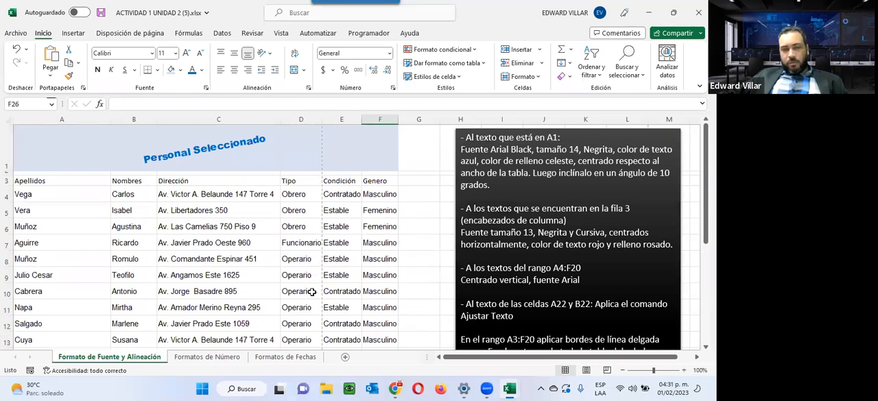
scroll(325, 332, "down", 4)
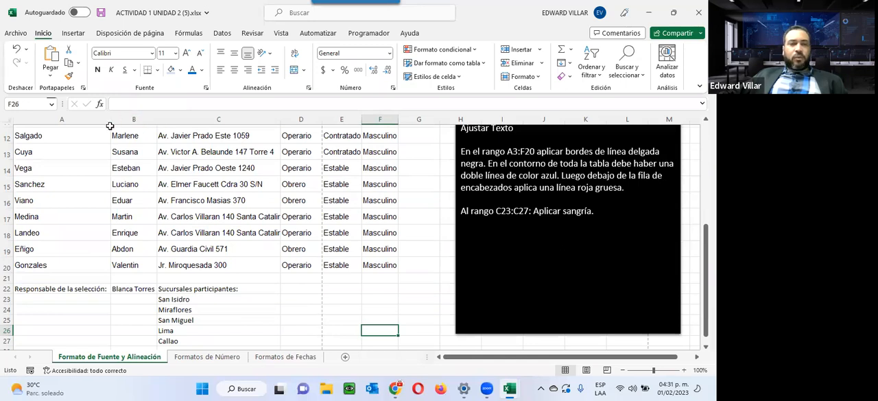
mouse_move(108, 120)
left_mouse_down()
mouse_move(86, 120)
mouse_move(120, 120)
left_mouse_up()
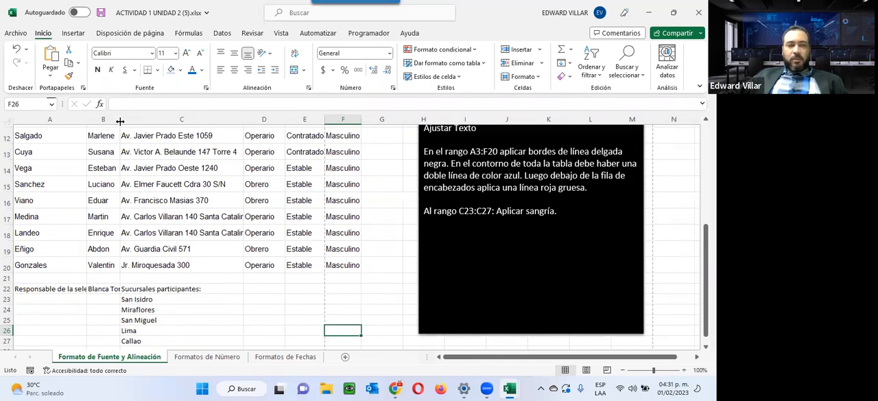
scroll(126, 162, "up", 4)
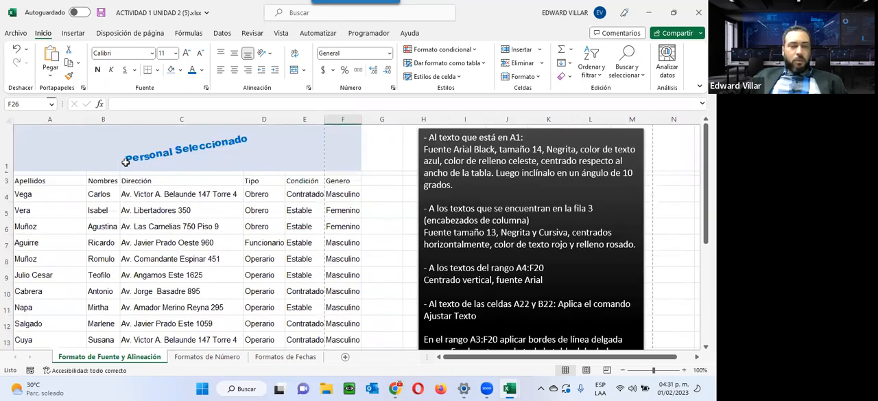
scroll(126, 162, "down", 3)
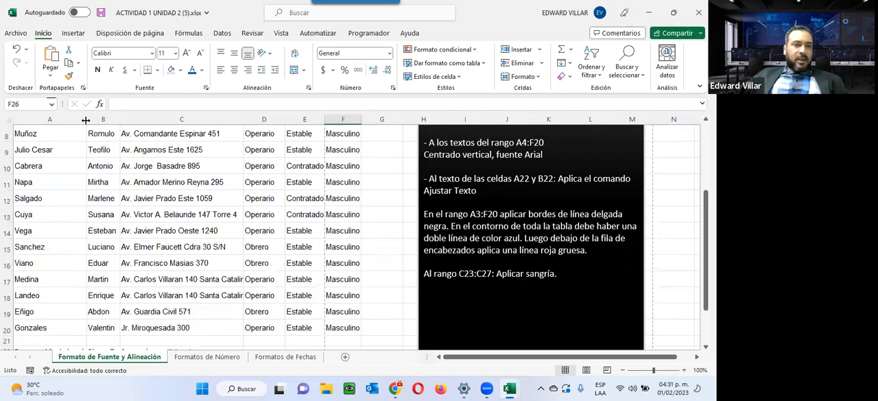
scroll(85, 120, "down", 2)
left_click_drag(85, 117, 54, 127)
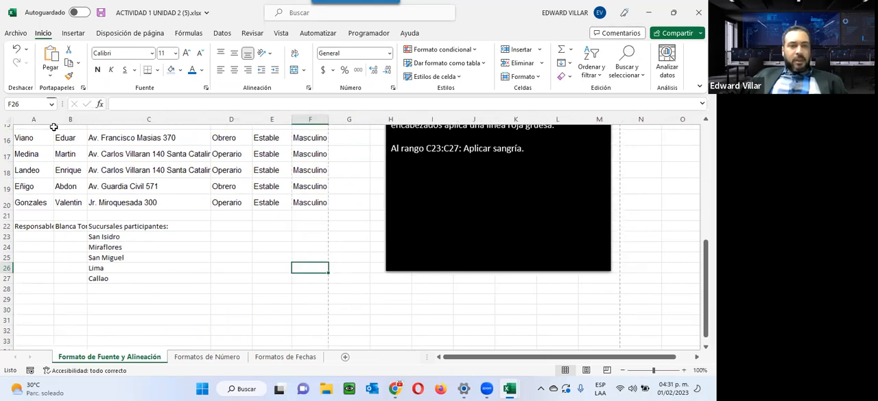
Wrap the text in A22:B22 and increase the heights of rows 22 and 23 so the wrapped text fits
scroll(55, 130, "down", 2)
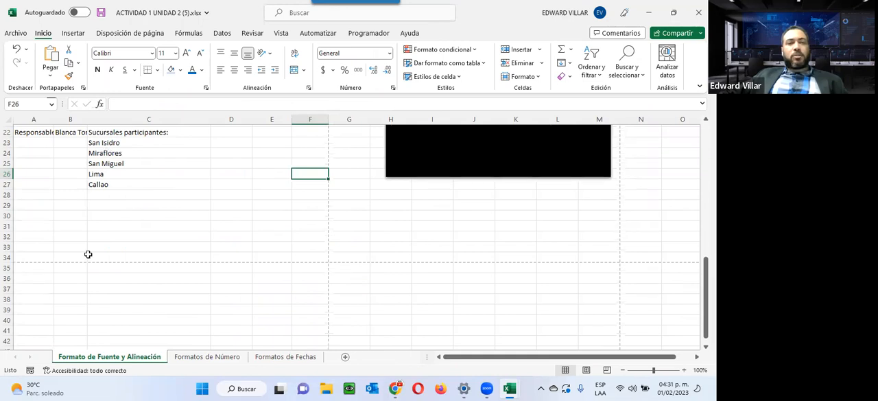
scroll(100, 240, "up", 2)
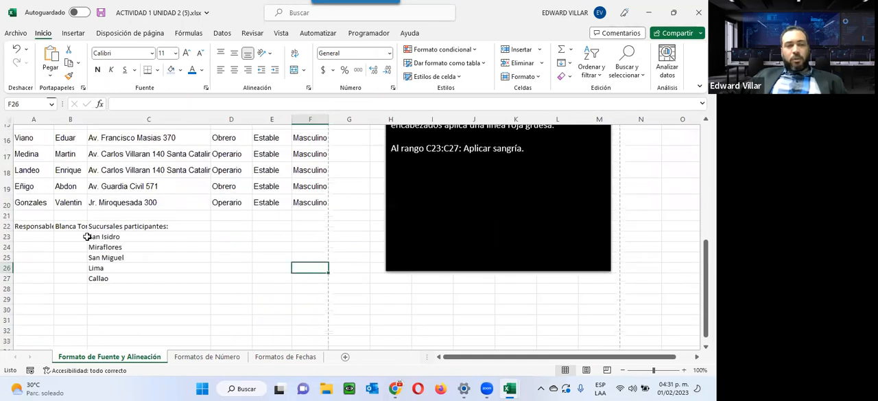
left_click_drag(5, 231, 74, 245)
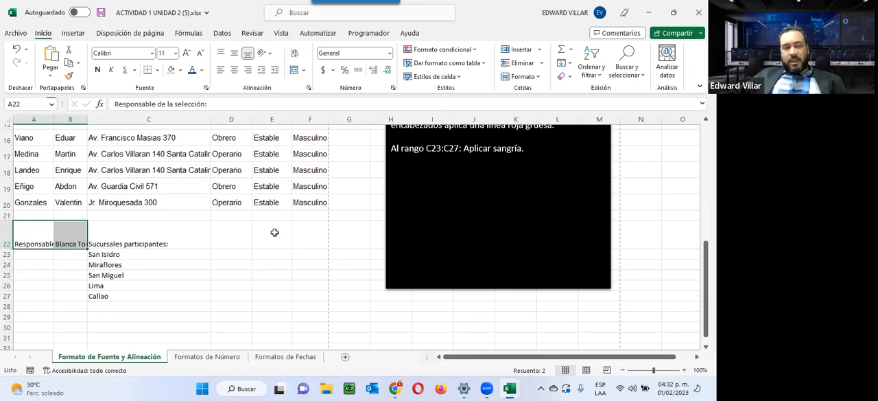
left_click(296, 55)
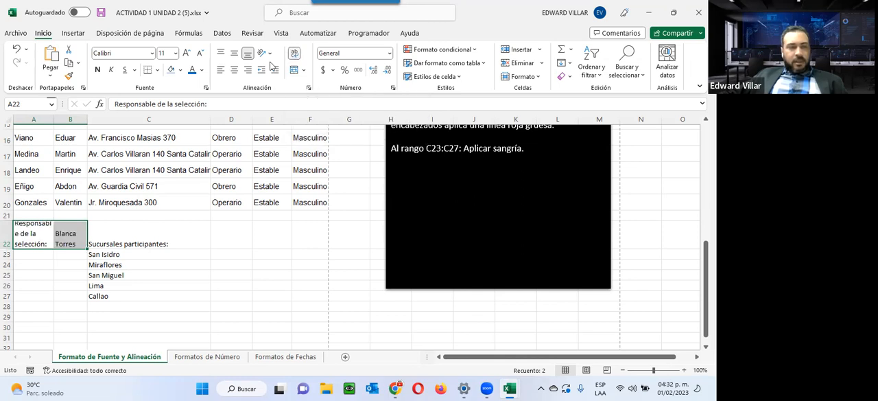
left_click_drag(7, 243, 6, 297)
left_click(30, 239)
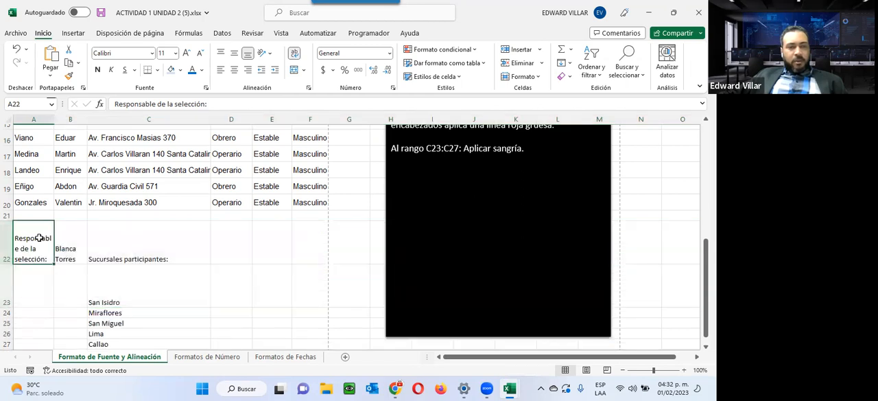
Centre the wrapped texts in A22:B22 both horizontally and vertically
scroll(38, 237, "down", 2)
scroll(40, 238, "up", 1)
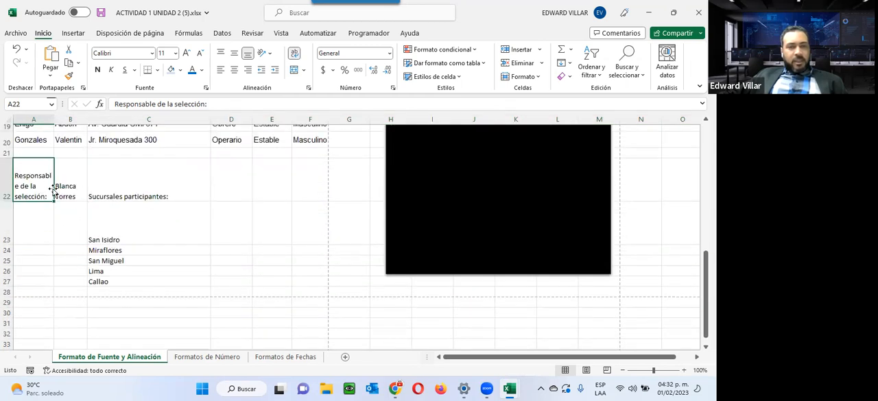
scroll(146, 180, "up", 2)
left_click(61, 276, "shift")
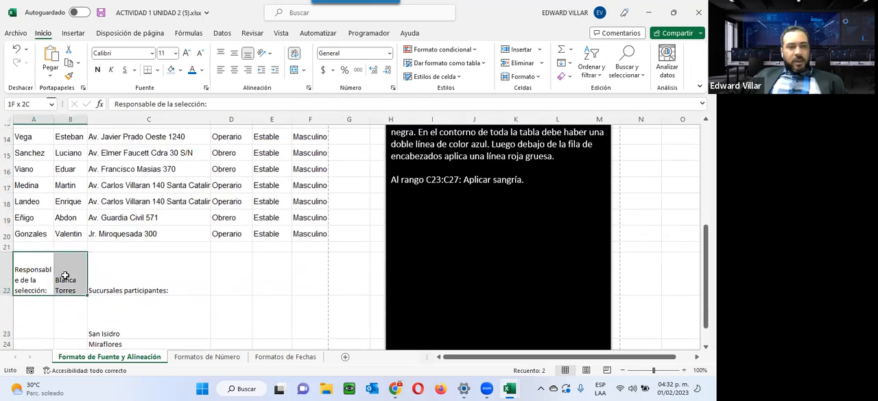
left_click(234, 69)
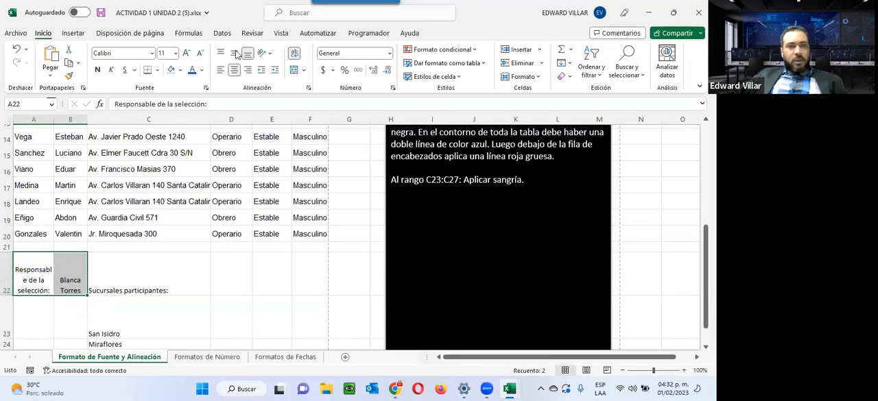
left_click(234, 54)
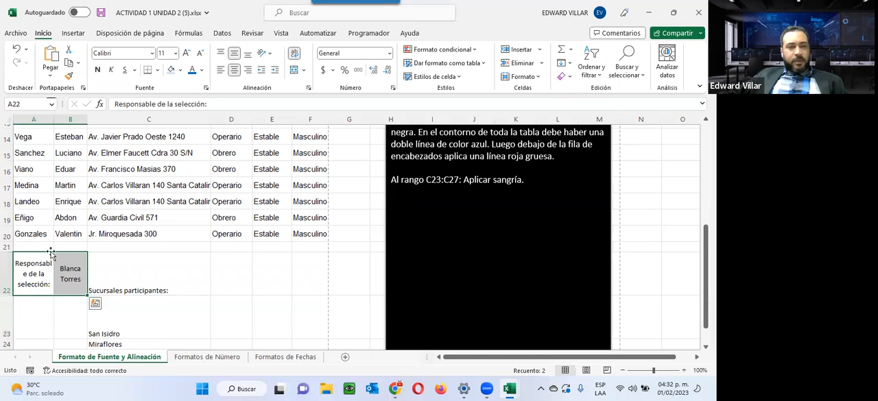
left_click(133, 262)
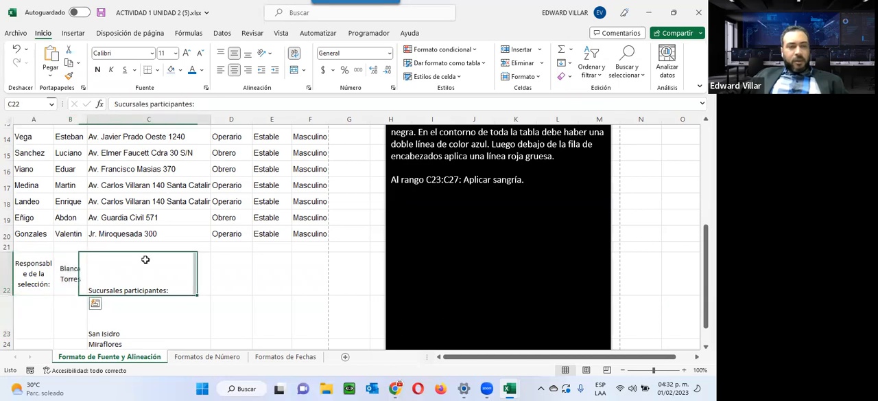
Check both pages of the print preview to see how the narrowed table and the instruction box are laid out
left_click(18, 33)
left_click(52, 197)
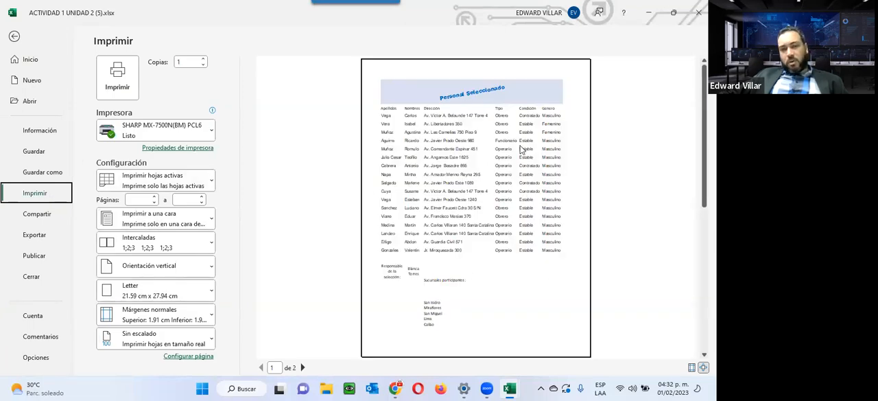
left_click(302, 368)
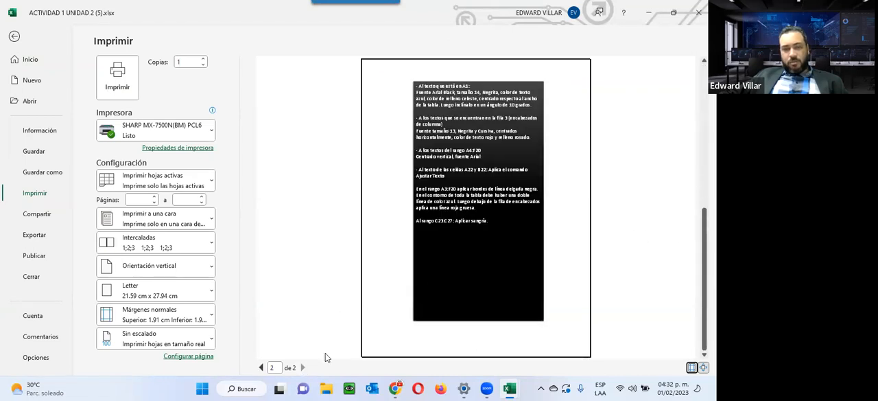
left_click(261, 368)
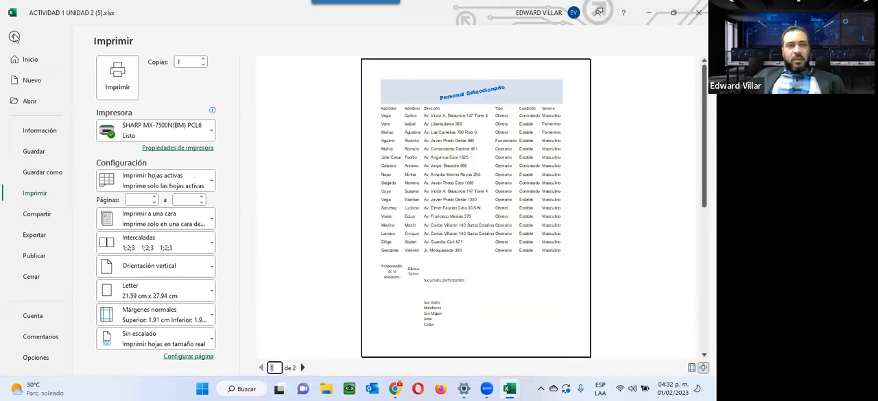
left_click(15, 37)
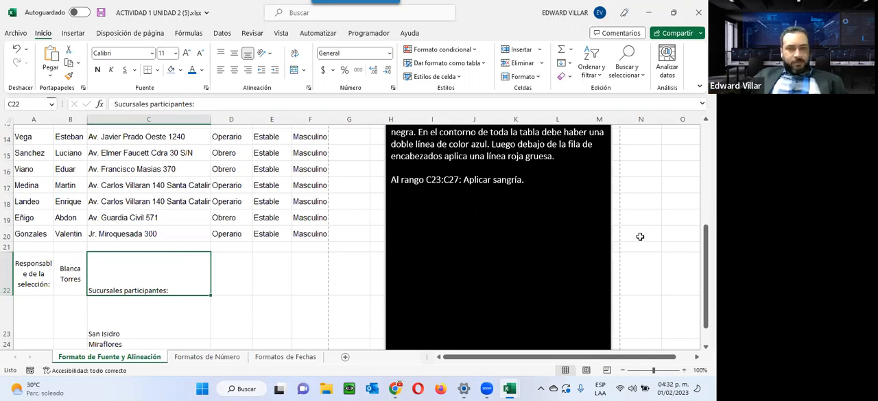
Read the border instruction for A3:F20 in the text box and check the print preview for lines around the table's cells
scroll(457, 308, "up", 2)
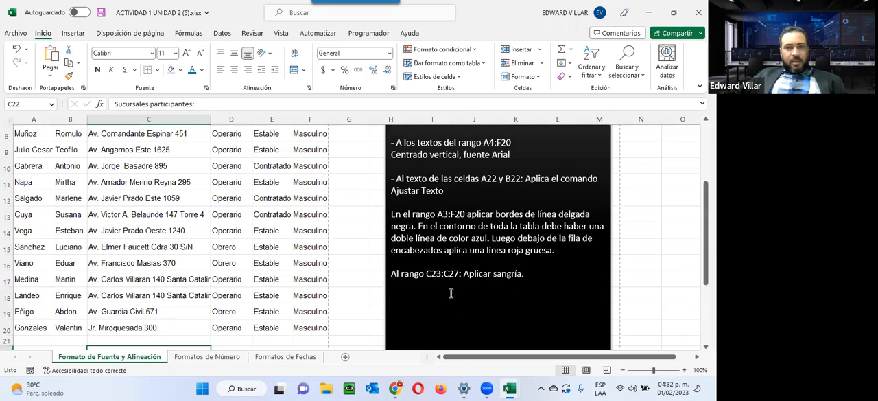
left_click_drag(392, 214, 597, 225)
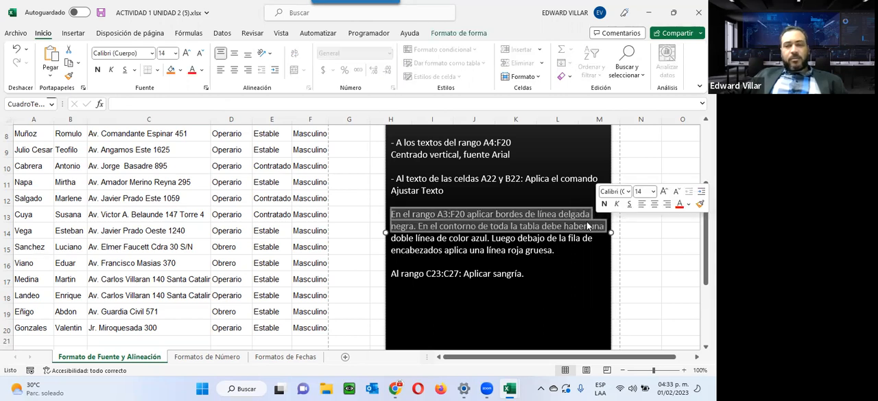
scroll(146, 319, "up", 3)
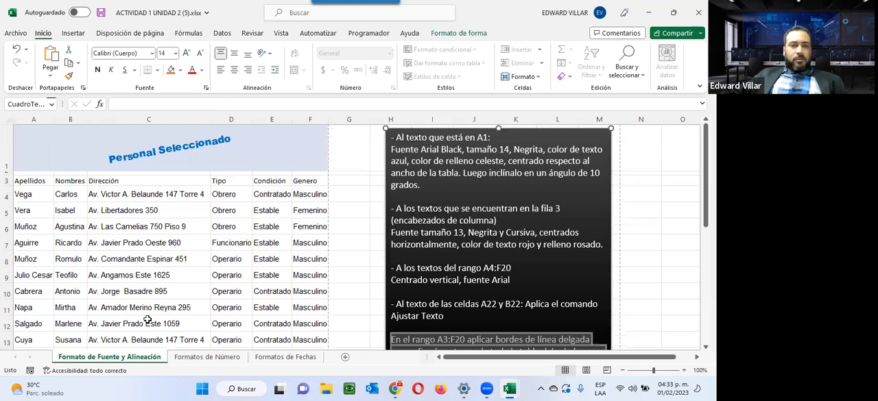
left_click(17, 34)
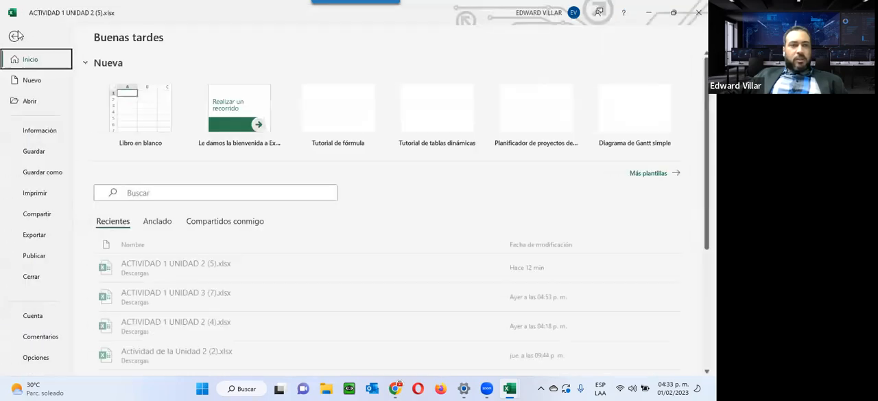
left_click(48, 192)
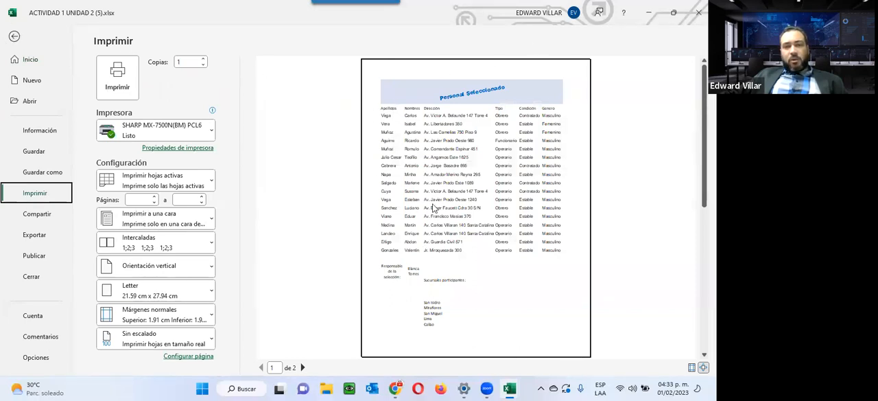
left_click(13, 37)
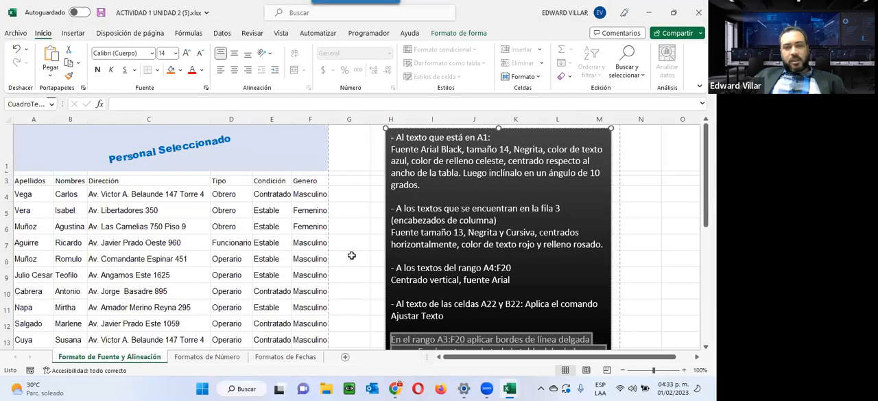
left_click(351, 257)
left_click(342, 319)
left_click(337, 274)
left_click(356, 223)
left_click(351, 187)
left_click(239, 191)
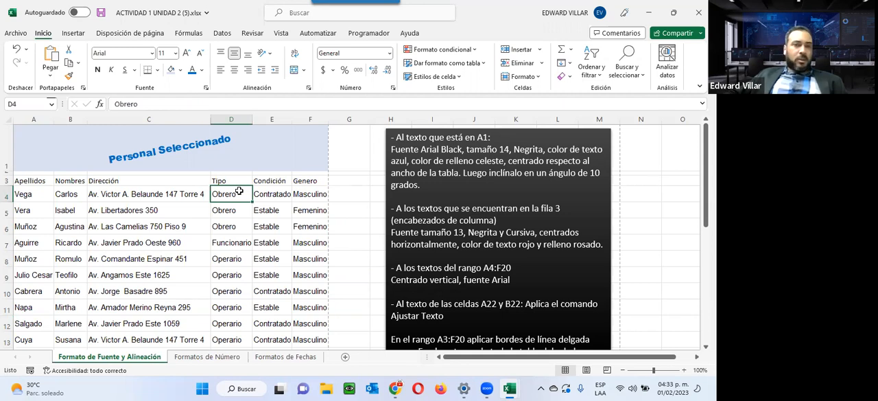
Turn the worksheet's gridlines off and back on to compare the table with and without them
left_click(282, 33)
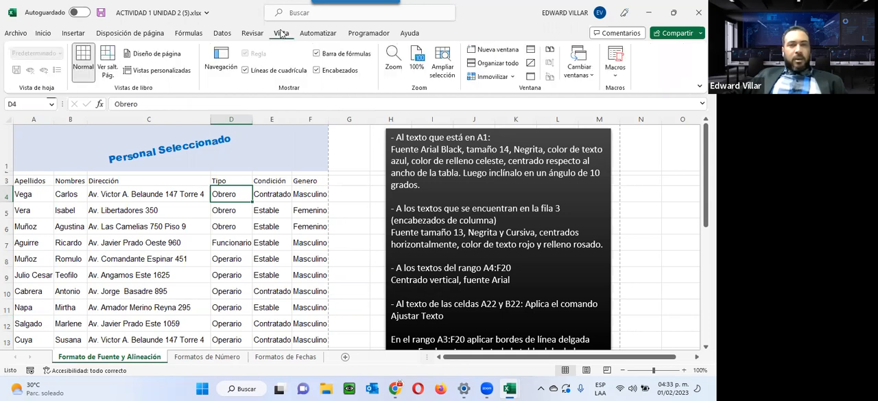
left_click(245, 71)
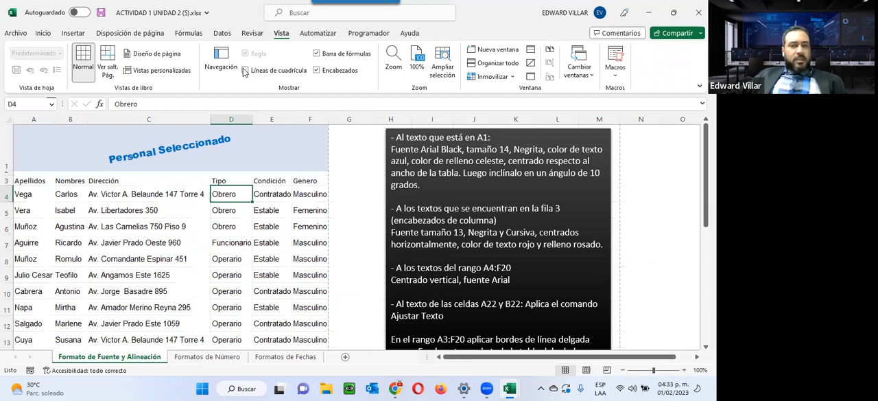
left_click(245, 70)
left_click(245, 71)
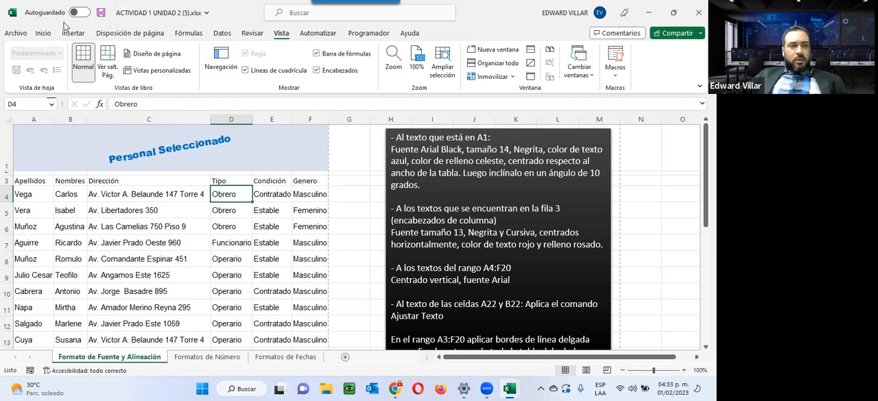
left_click(43, 33)
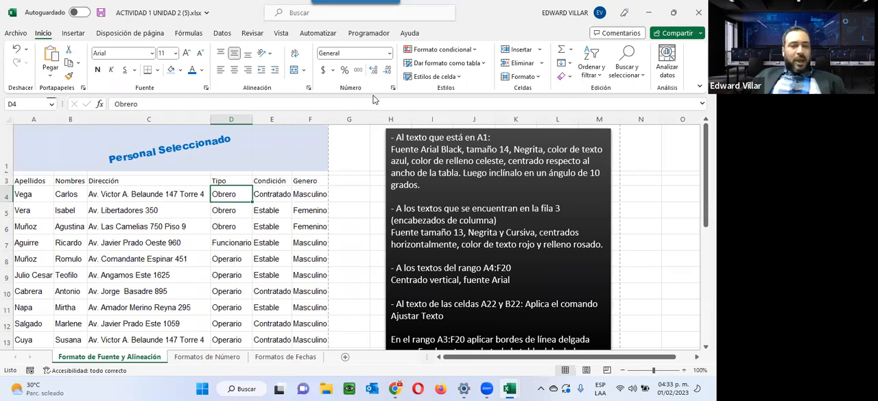
Apply all borders to the cells of the table range A3:F20
left_click_drag(31, 180, 294, 320)
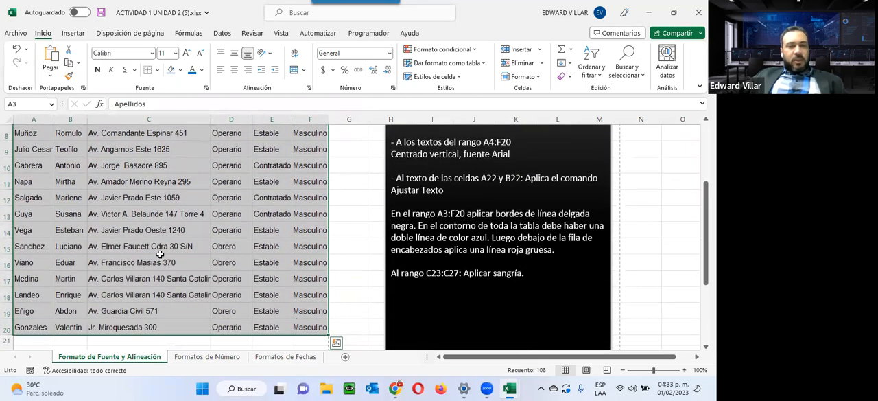
left_click(157, 70)
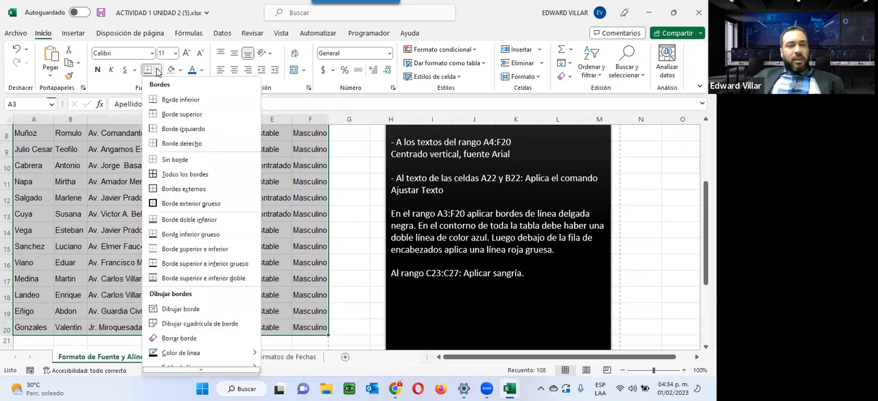
left_click(185, 175)
scroll(189, 180, "up", 3)
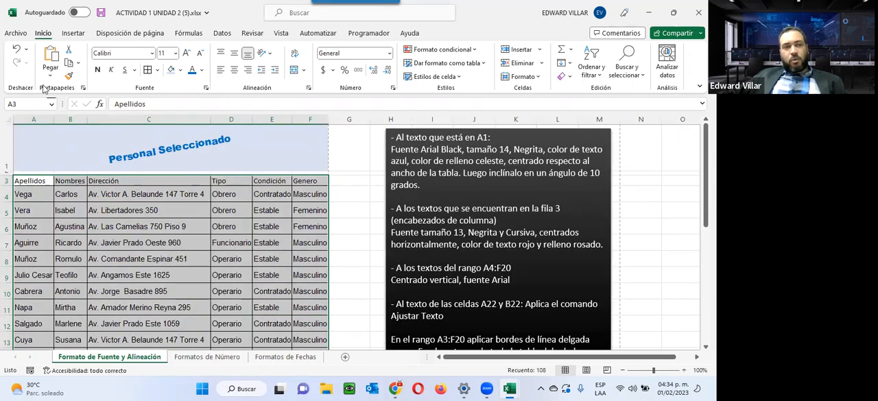
Check the print preview to see how the bordered table prints, and return to the worksheet
left_click(15, 33)
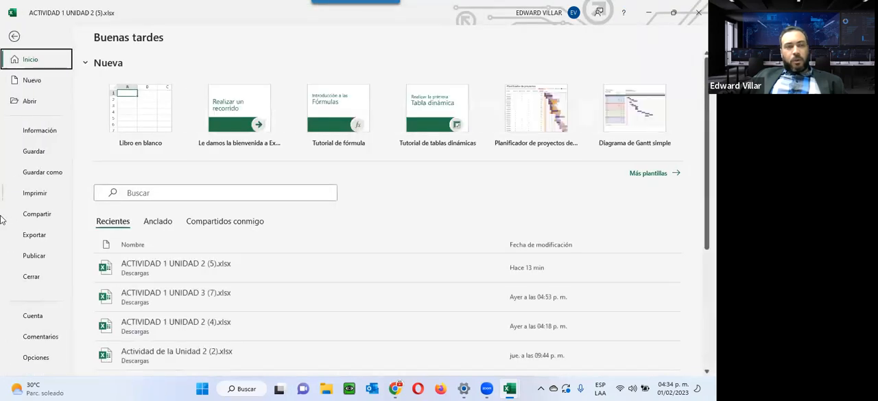
left_click(32, 193)
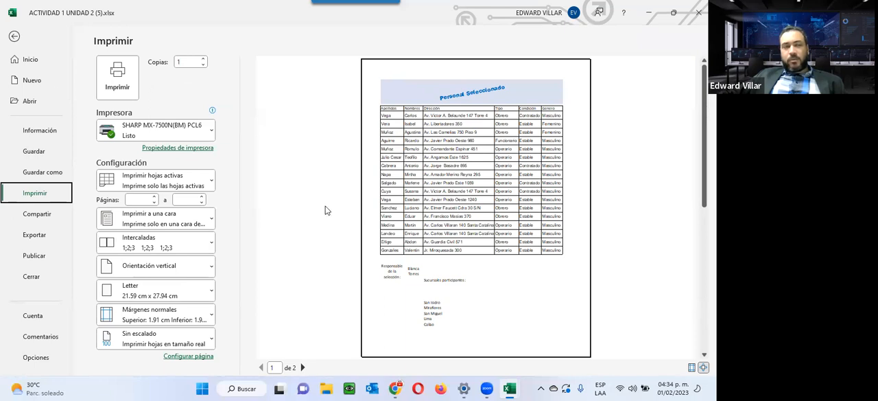
left_click(13, 36)
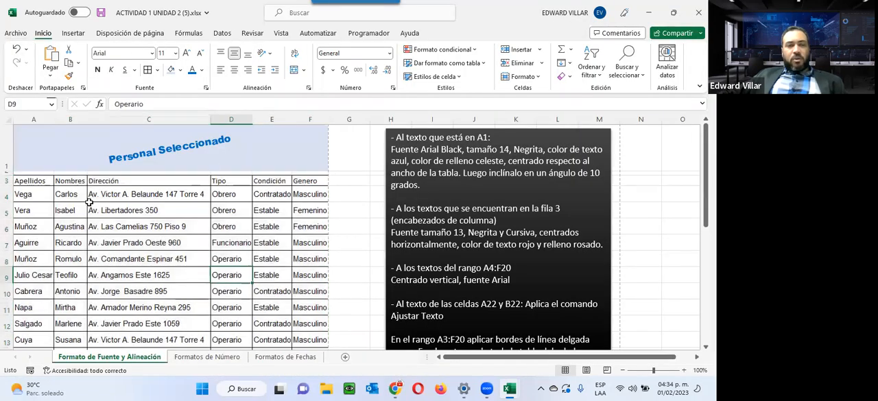
Add a thick orange outline border around A3:F4, keeping the inner lines as they are
left_click_drag(25, 180, 312, 196)
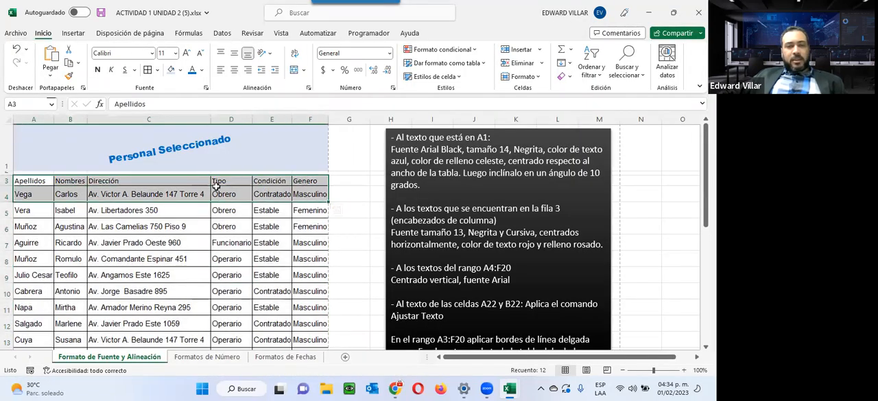
left_click(157, 69)
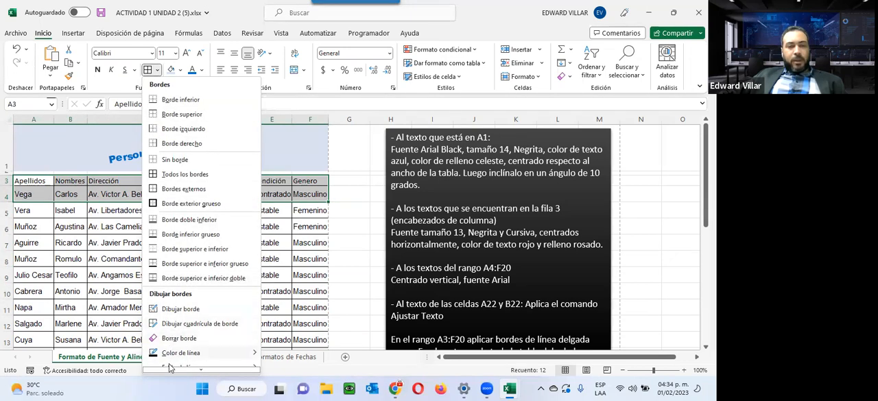
mouse_move(170, 368)
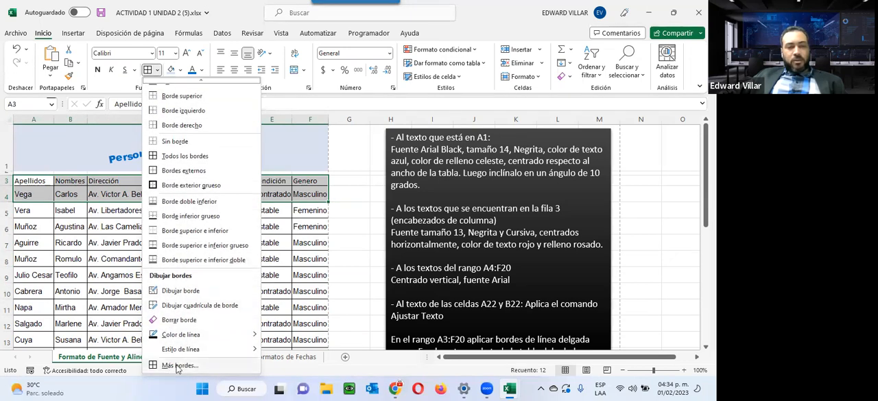
left_click(178, 366)
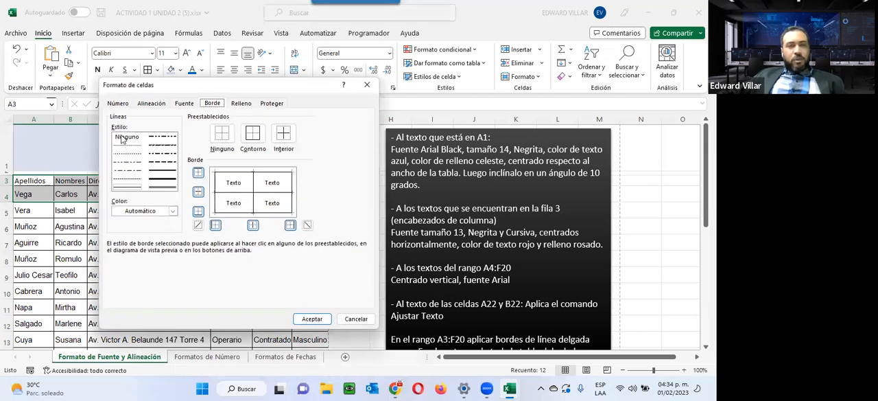
left_click(148, 180)
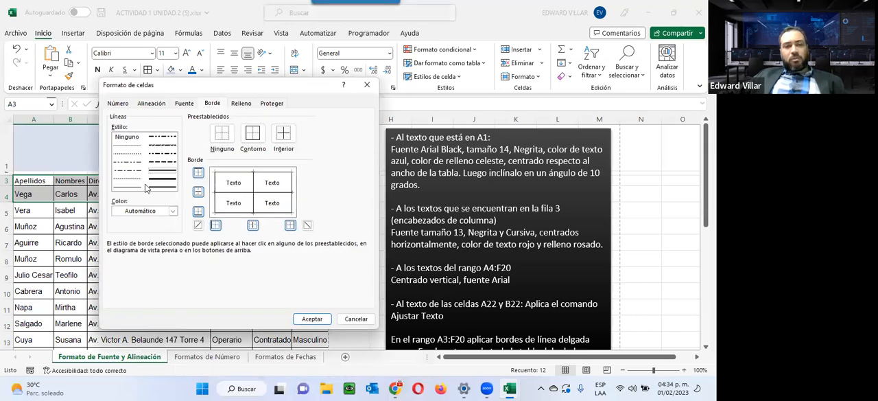
left_click(151, 180)
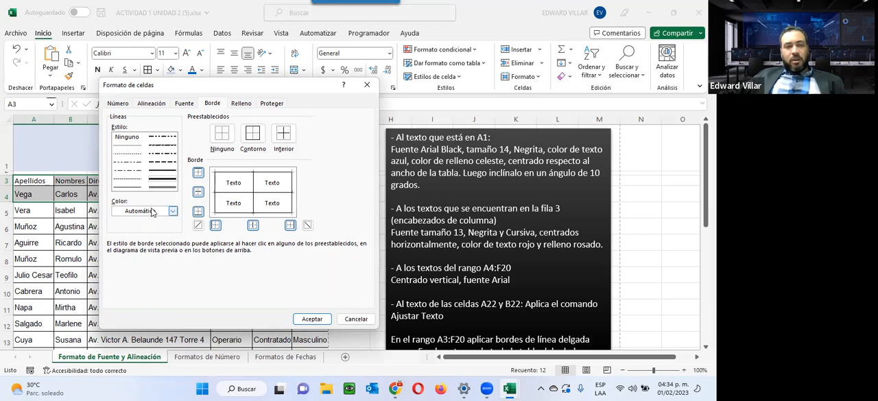
left_click(152, 212)
left_click(148, 252)
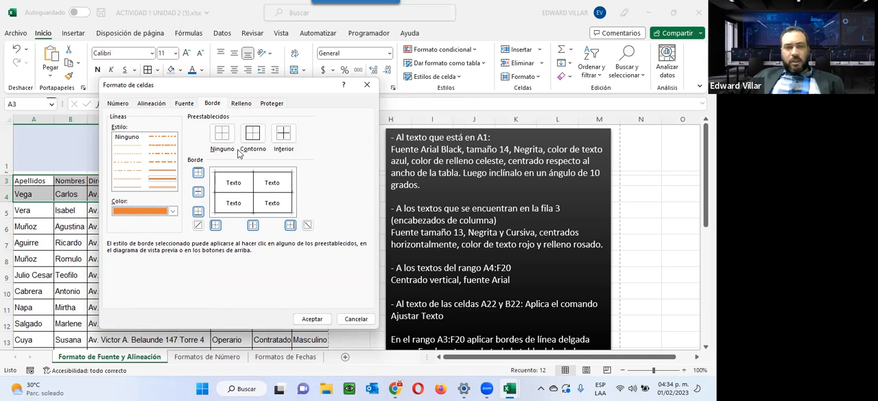
left_click(253, 135)
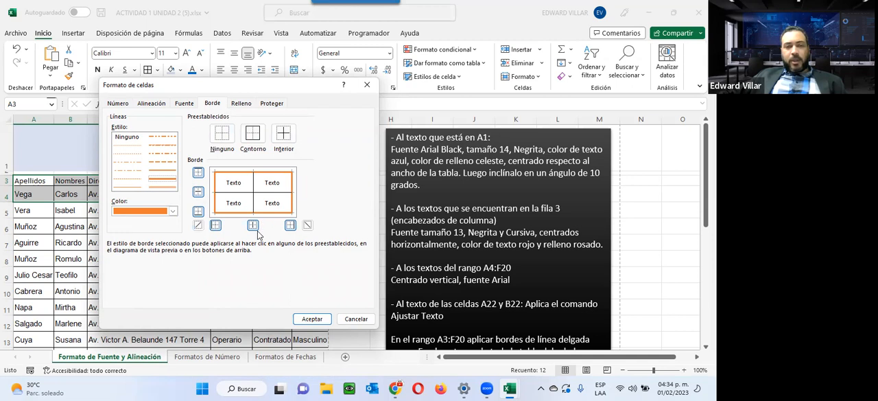
left_click(312, 319)
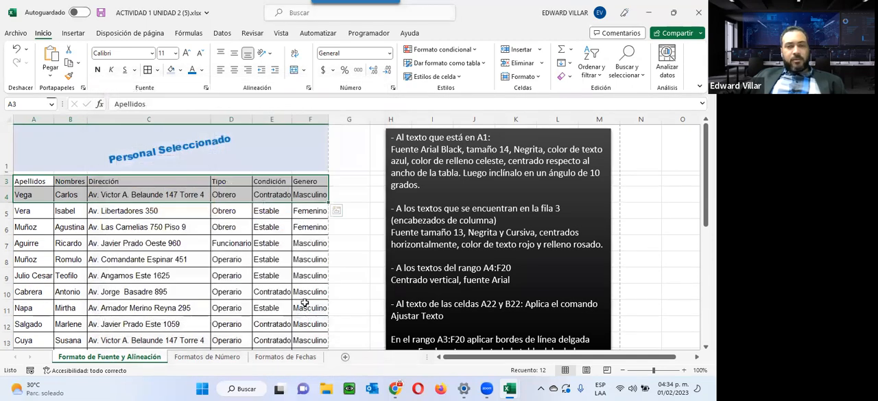
left_click(275, 262)
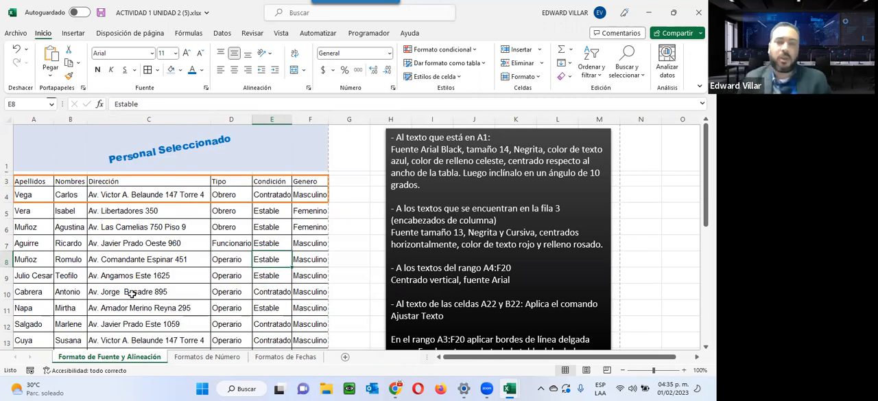
Highlight the reference A3:F20 in the border instruction and select that range in the table to show which cells it covers
scroll(404, 260, "down", 2)
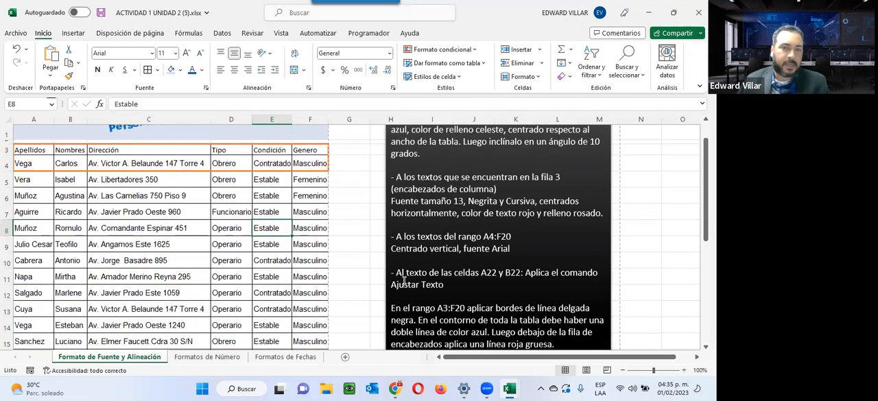
left_click_drag(438, 307, 466, 310)
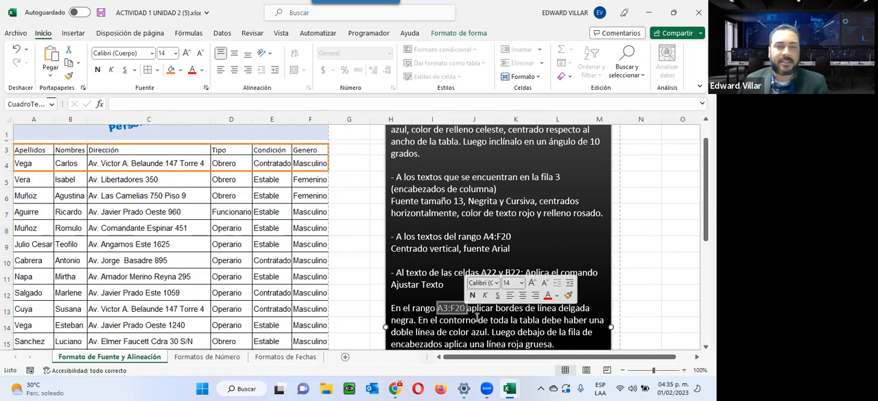
scroll(4, 219, "up", 1)
left_click_drag(24, 179, 319, 328)
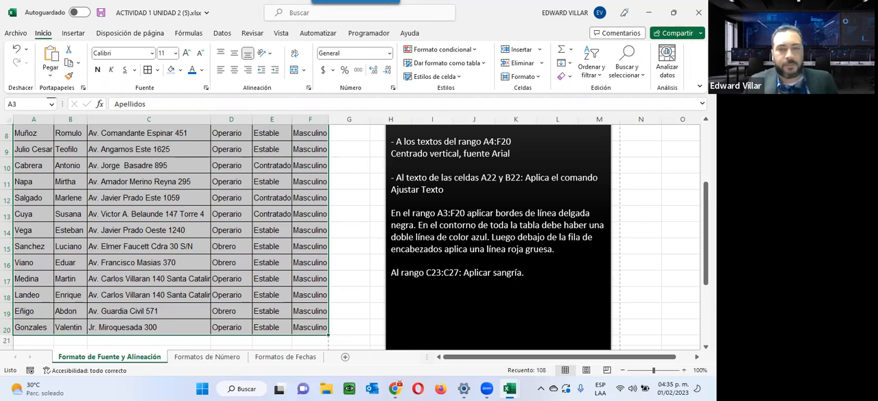
scroll(419, 234, "down", 2)
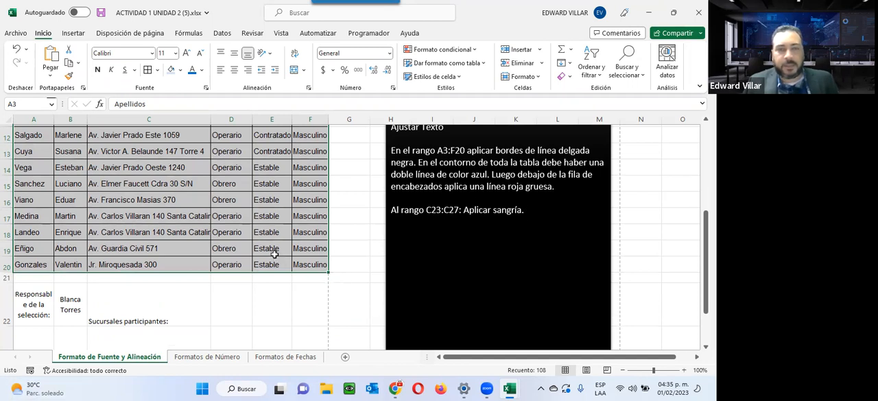
Autofit the height of row 23 and select the branch names in C23:C27
scroll(273, 254, "down", 2)
left_click_drag(114, 280, 112, 301)
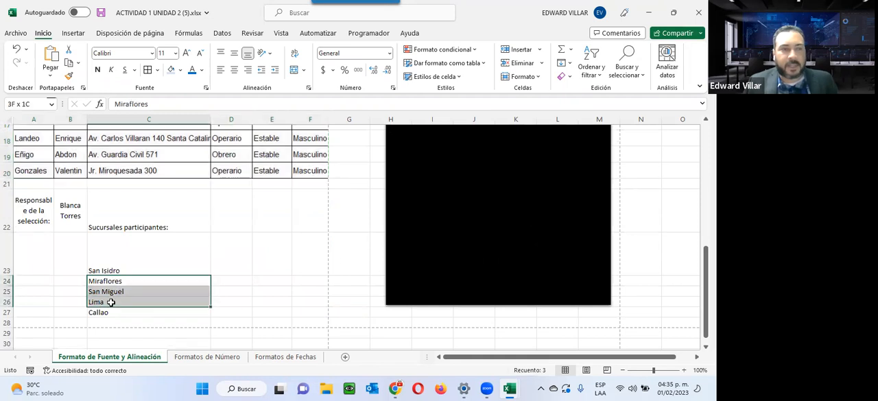
double_click(7, 275)
left_click_drag(108, 237, 108, 281)
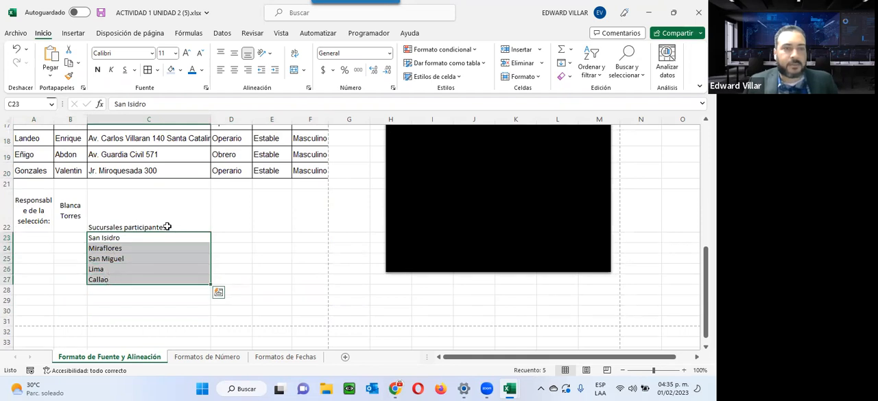
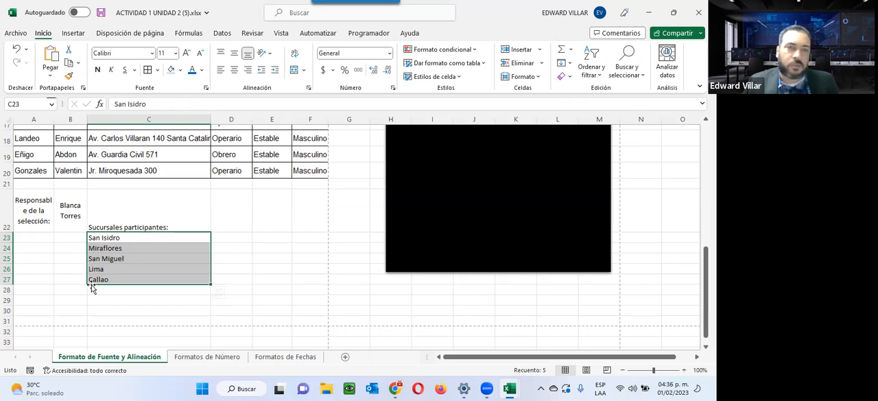
Try increasing the indent of the branch names in C23:C27 and decrease it back to the cell edge
left_click(277, 73)
left_click(277, 73)
left_click(277, 72)
left_click(277, 73)
left_click(277, 73)
left_click(261, 70)
left_click(262, 71)
left_click(261, 70)
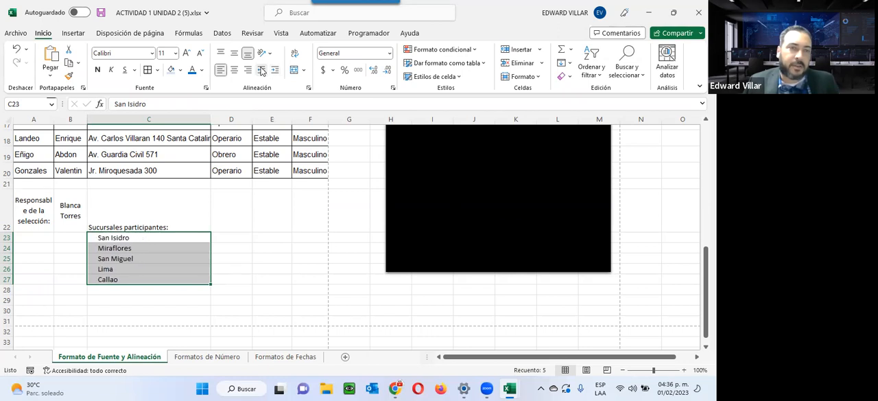
left_click(261, 71)
left_click(262, 71)
Insert leading spaces before San Isidro in C23 and Miraflores in C24 to imitate an indent
left_click(122, 237)
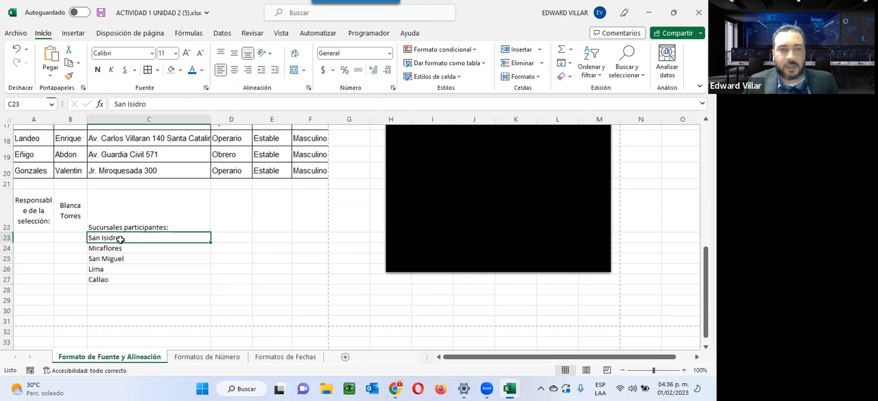
left_click(114, 103)
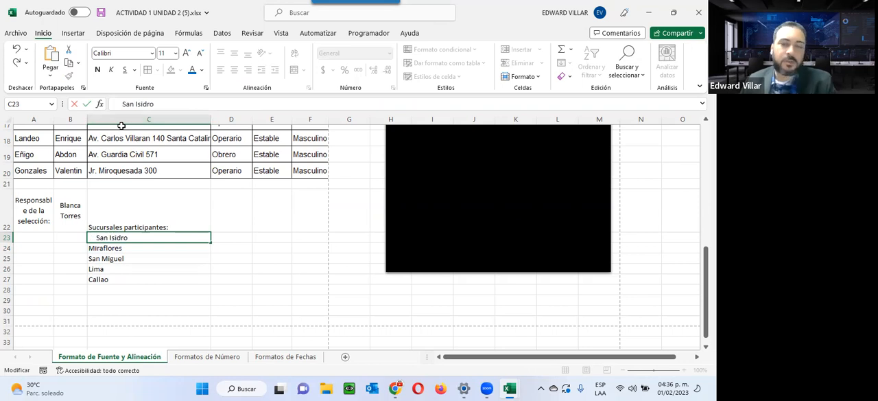
key("Return")
left_click(115, 103)
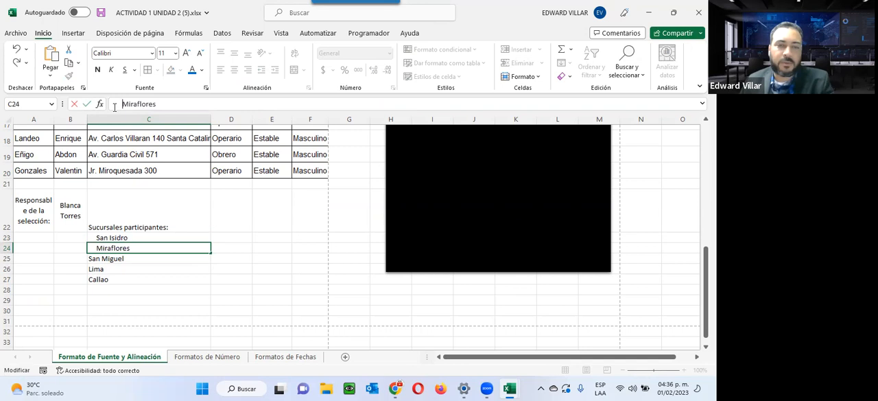
key("Return")
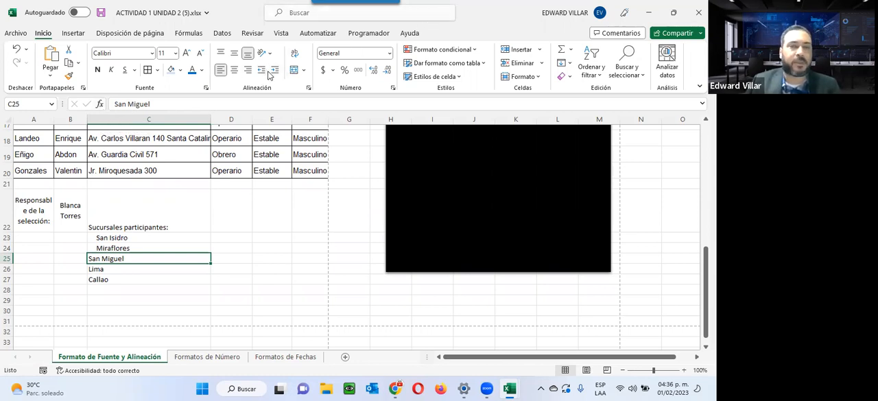
Review the formatting instructions beside the table and switch to the Formatos de Número sheet
scroll(265, 245, "up", 5)
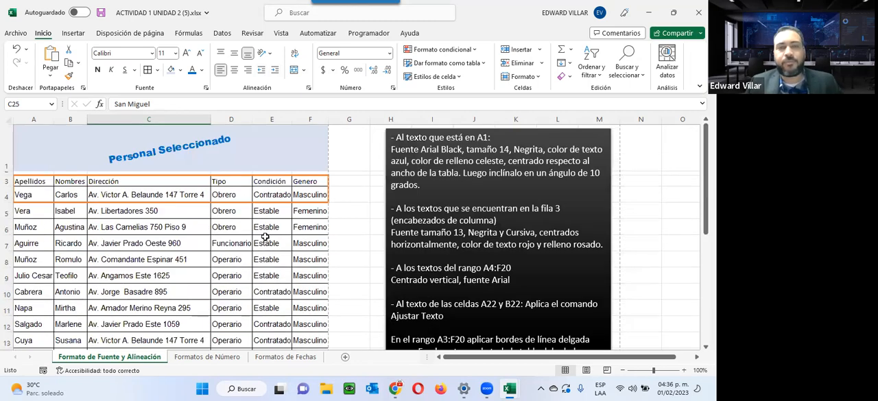
scroll(226, 261, "down", 2)
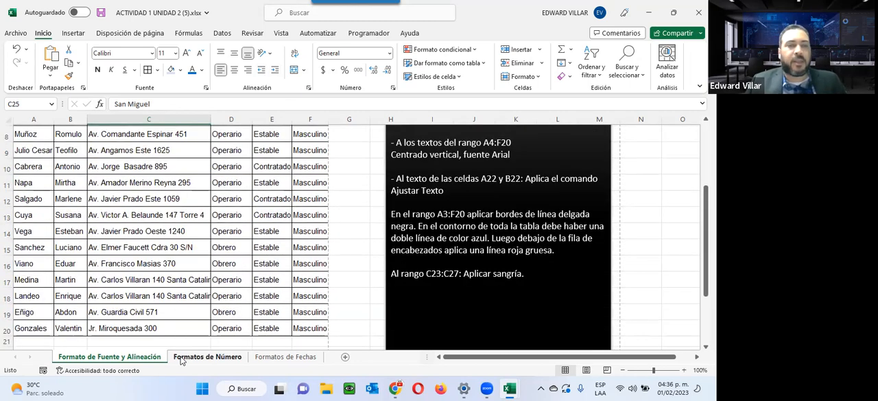
left_click(182, 358)
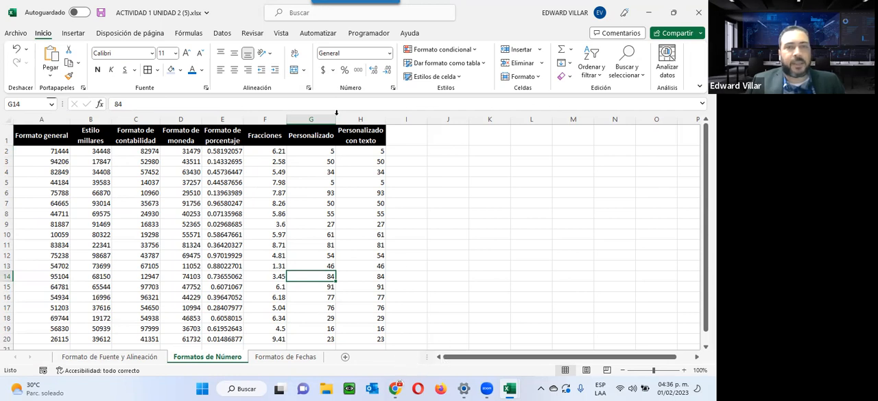
Look through the list of available number formats for cell G14, from General to Texto
left_click(389, 53)
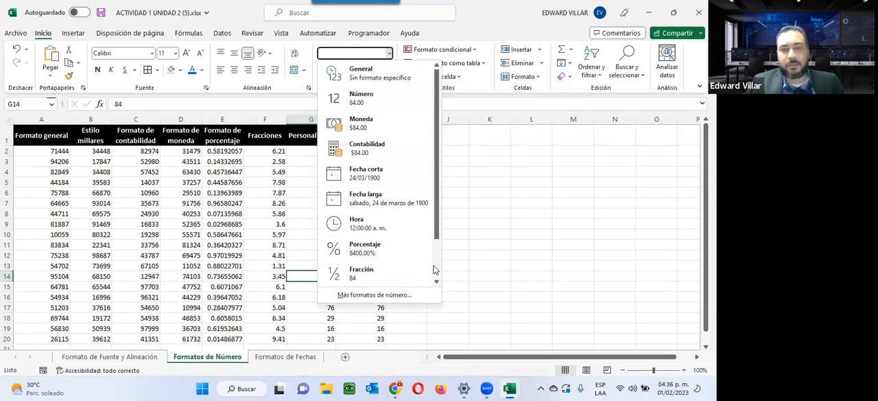
scroll(437, 269, "down", 1)
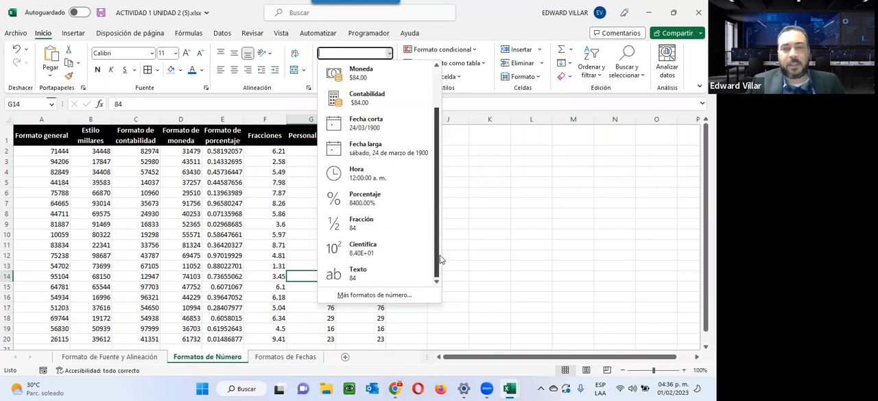
scroll(440, 235, "up", 1)
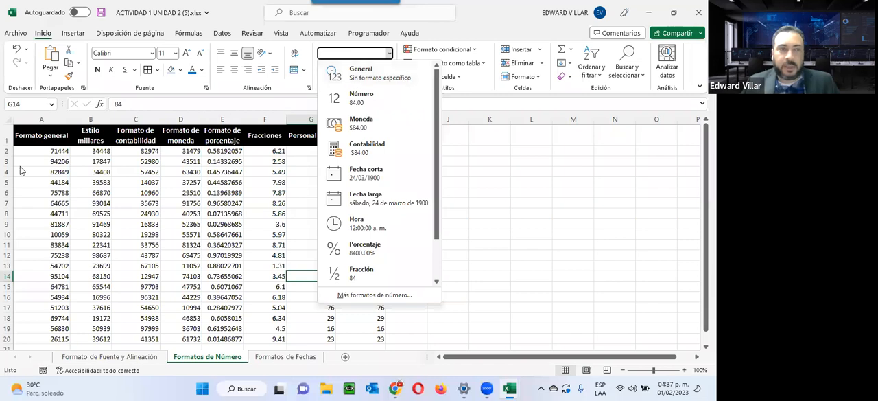
Go through the sample columns from Formato general to Personalizado con texto and select the general-format values in A2:A20
left_click(37, 151)
left_click(37, 151)
left_click_drag(37, 151, 56, 242)
left_click(98, 185)
left_click(172, 184)
left_click(216, 171)
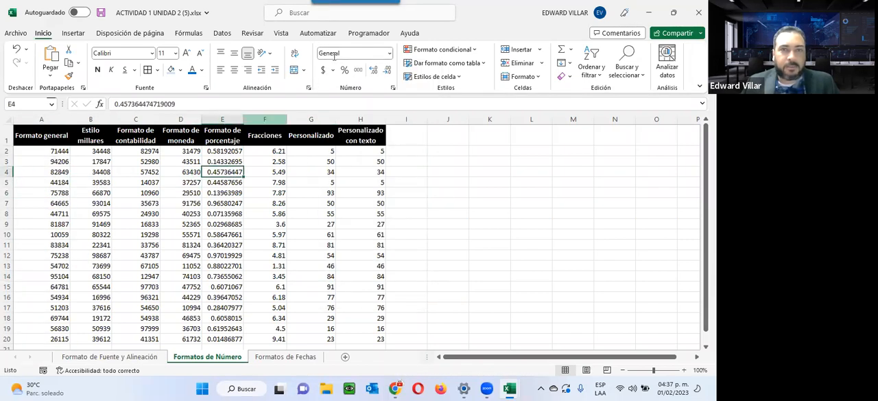
left_click(281, 183)
left_click(347, 172)
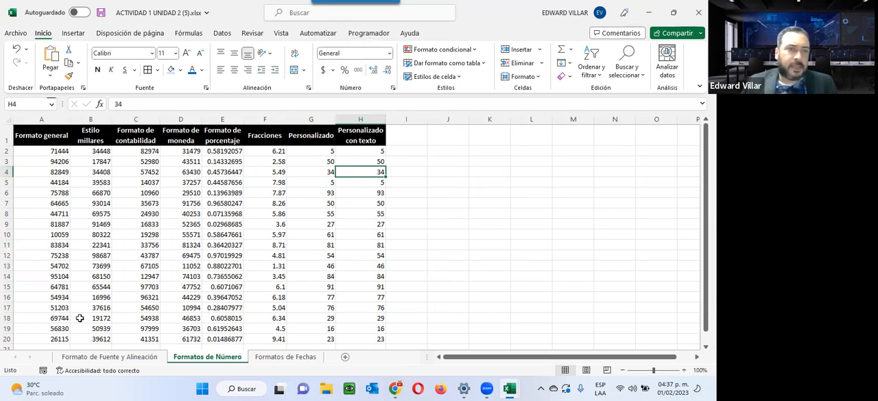
left_click(52, 137)
left_click_drag(40, 151, 42, 328)
scroll(44, 240, "up", 2)
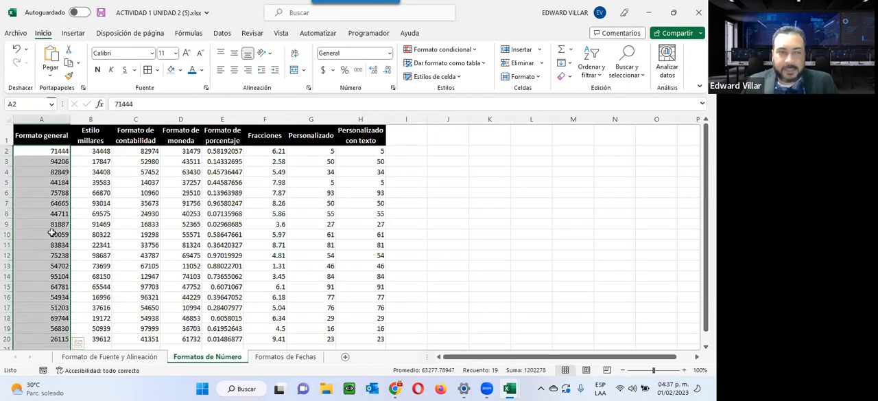
Apply the thousands separator style to the Estilo millares values in B2:B20
left_click(80, 134)
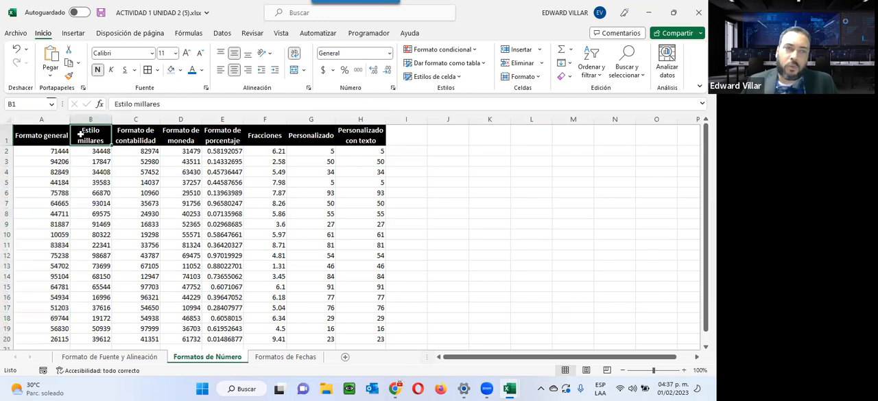
left_click_drag(89, 151, 89, 340)
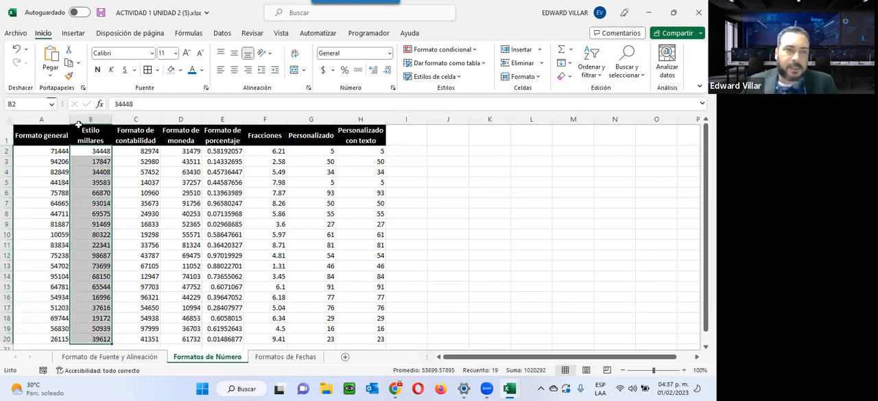
left_click(362, 71)
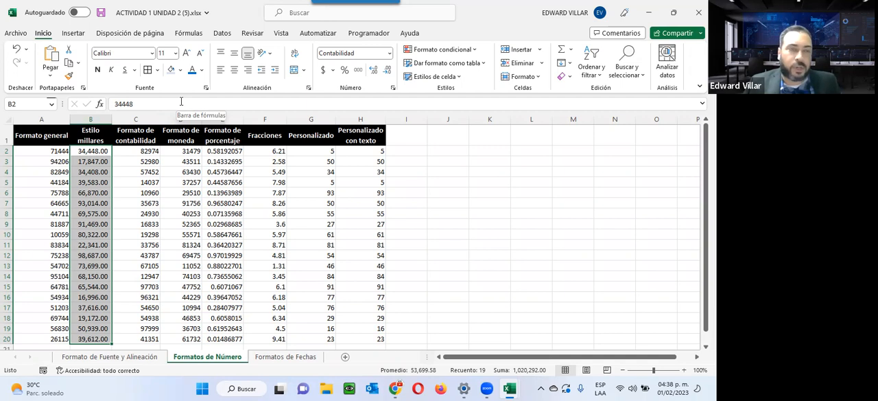
left_click(92, 154)
left_click(72, 182)
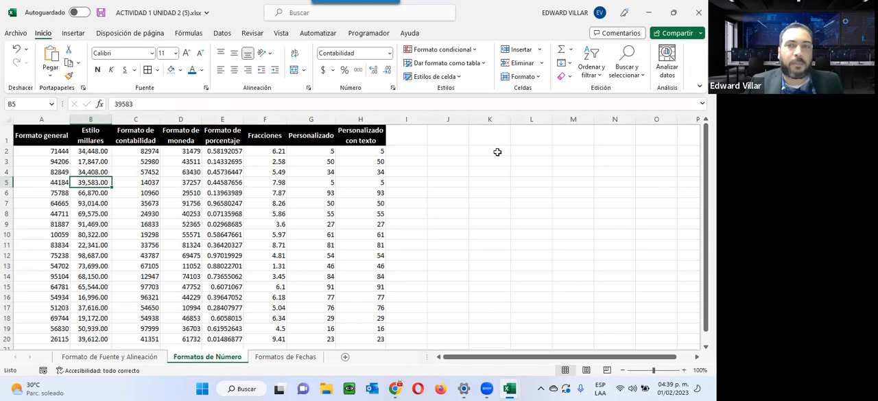
Format the empty range K2:K18 as Contabilidad and enter 5000 in K2
left_click_drag(498, 152, 483, 306)
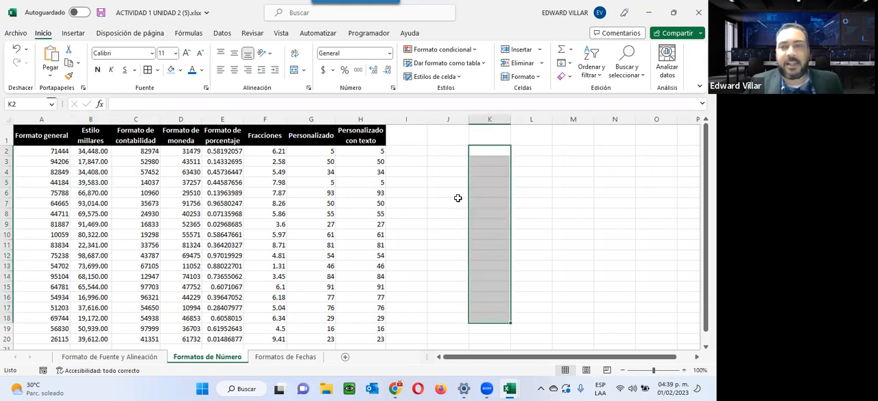
left_click(389, 53)
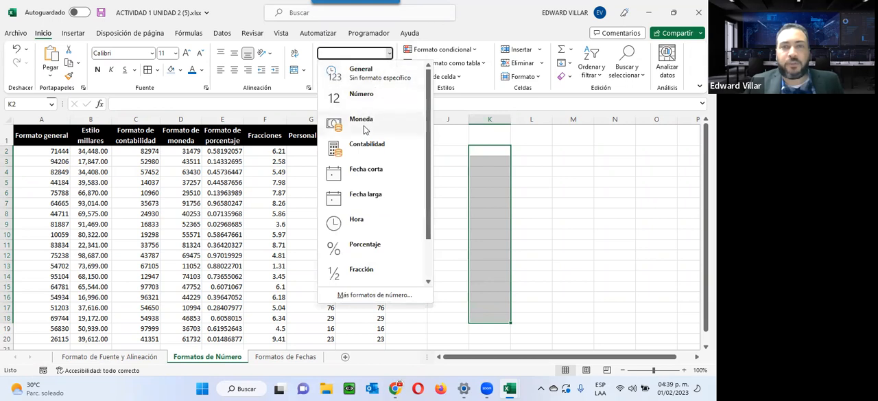
left_click(359, 145)
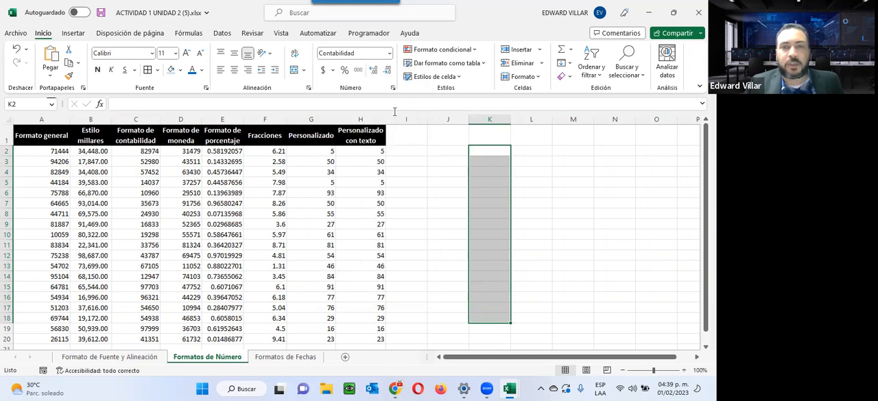
left_click(486, 145)
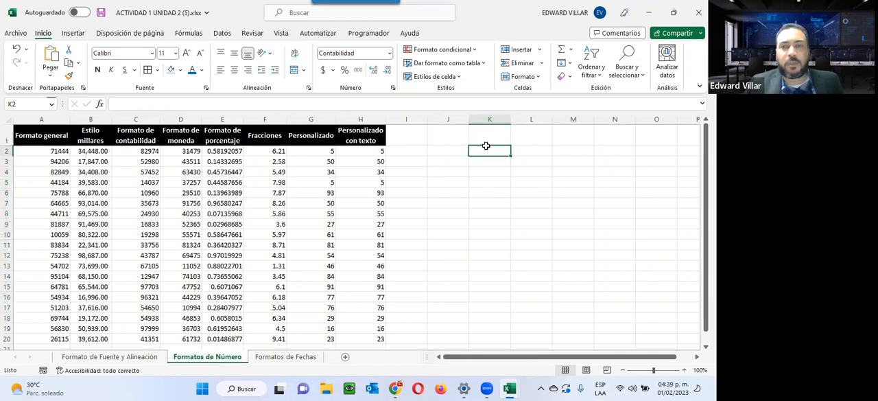
type("5000")
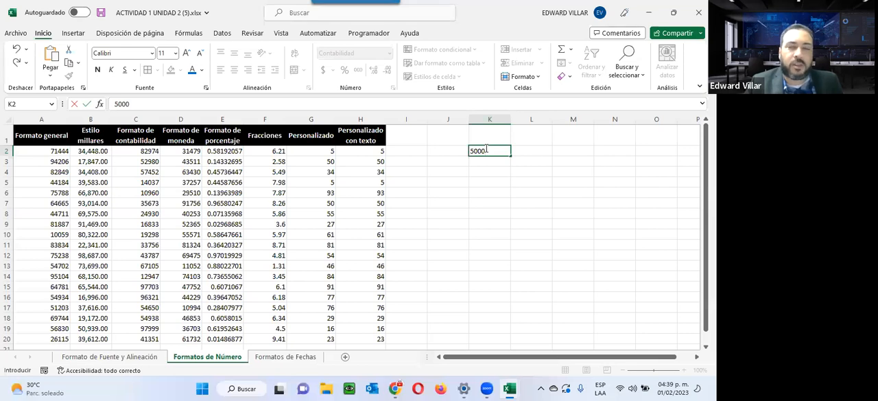
key("Return")
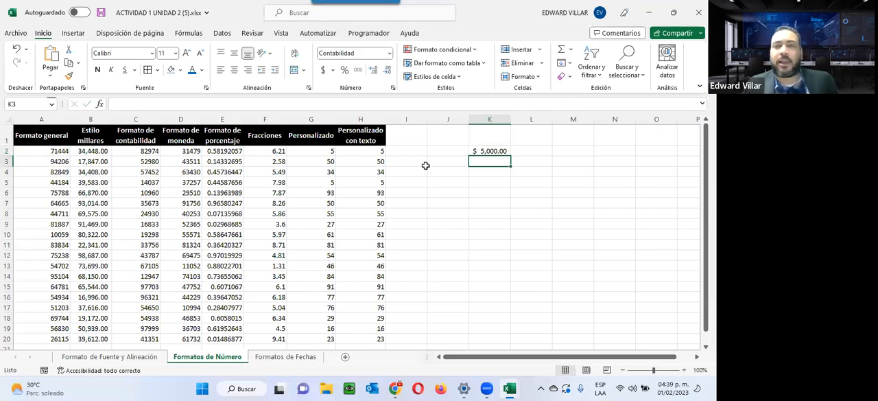
left_click(482, 148)
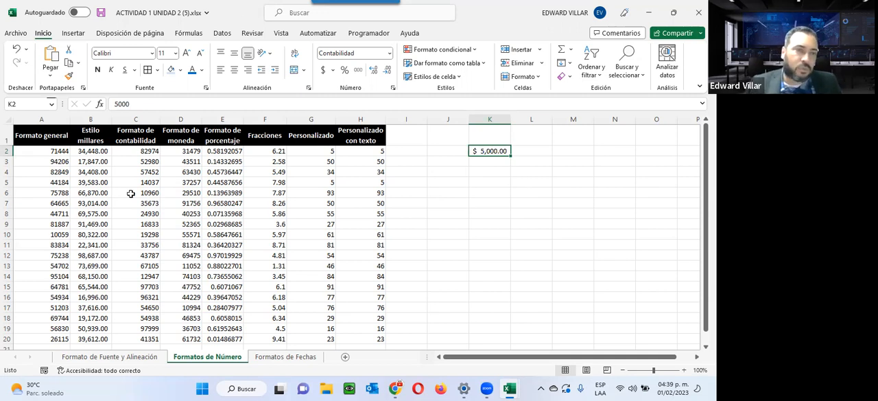
Apply the Contabilidad format to the Formato de contabilidad values in C2:C20
left_click_drag(122, 150, 137, 343)
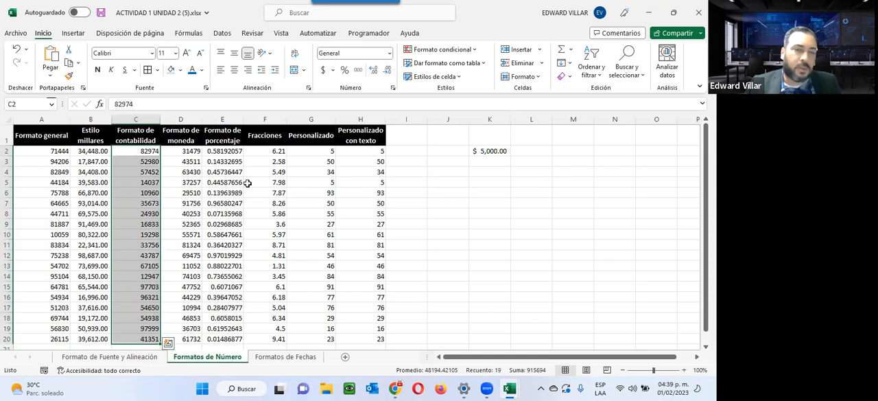
left_click(390, 54)
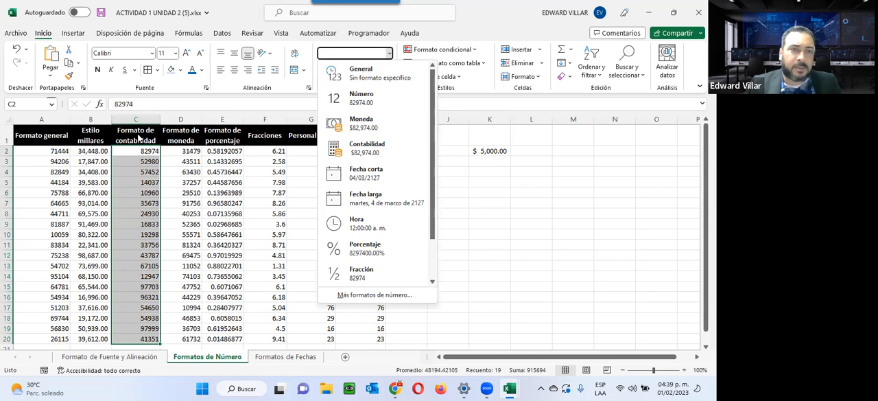
left_click(364, 146)
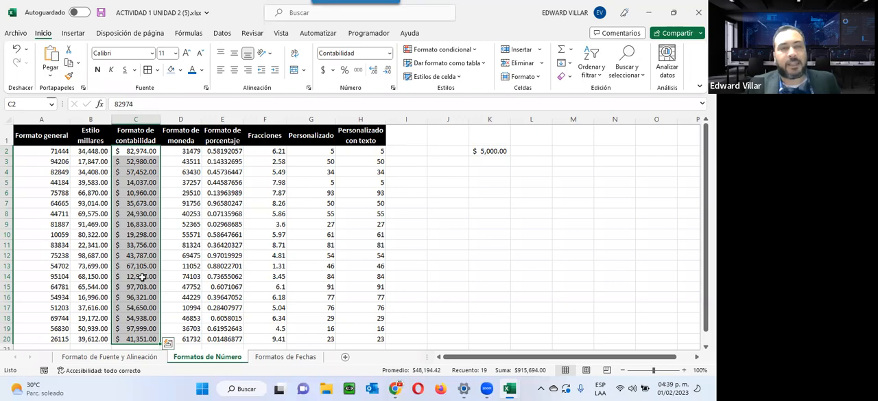
Apply the Moneda format to the Formato de moneda values in D2:D20
left_click_drag(196, 151, 180, 308)
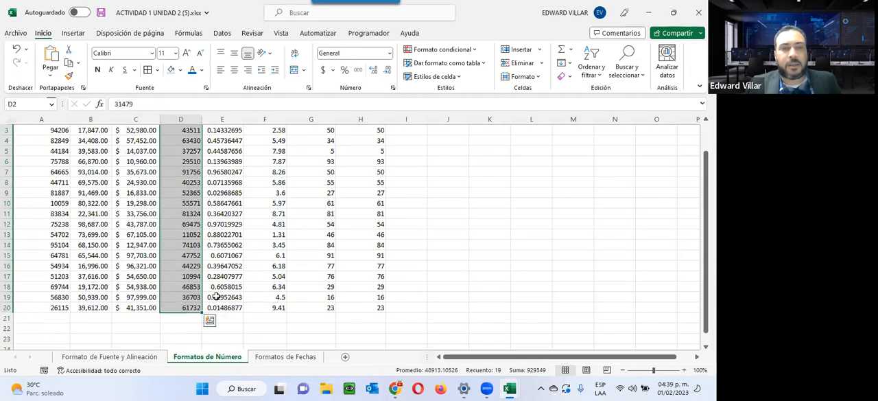
scroll(275, 222, "up", 1)
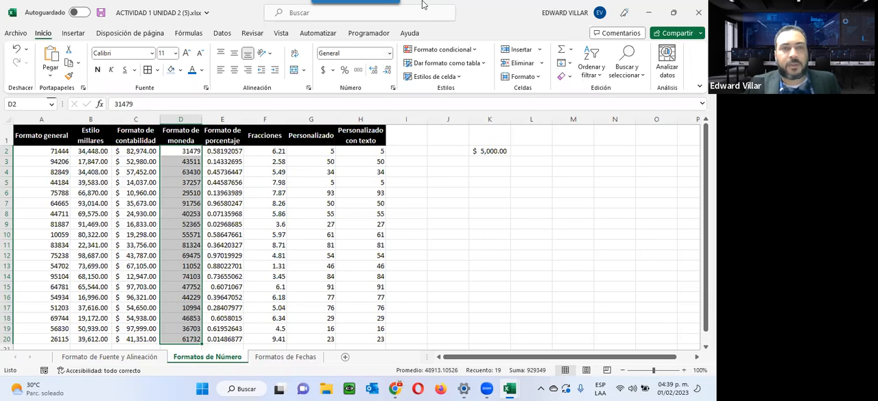
left_click(390, 54)
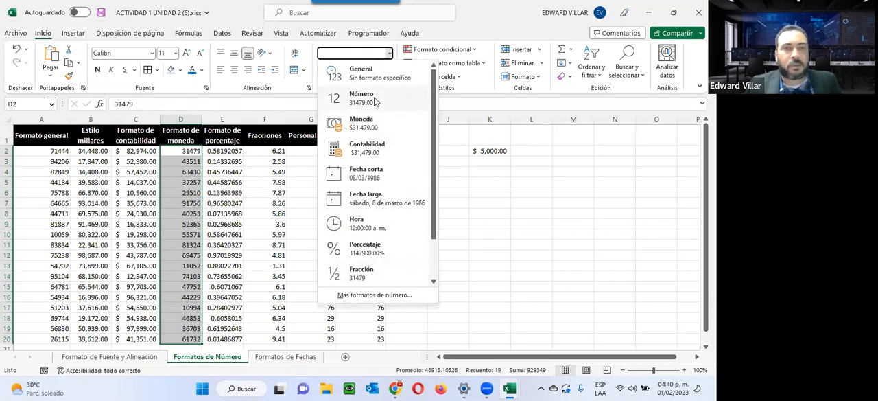
left_click(327, 130)
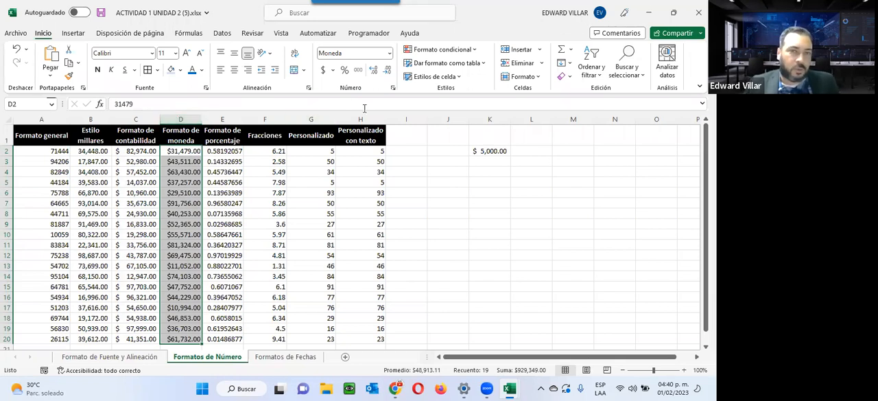
Open the full cell format settings for the Personalizado con texto values in H2:H20 and keep the column in view
left_click(367, 151)
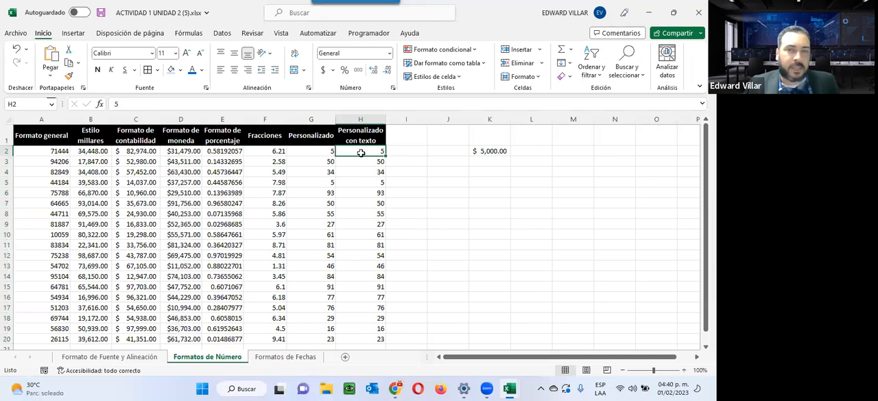
left_click_drag(376, 152, 378, 276)
left_click_drag(355, 327, 355, 338)
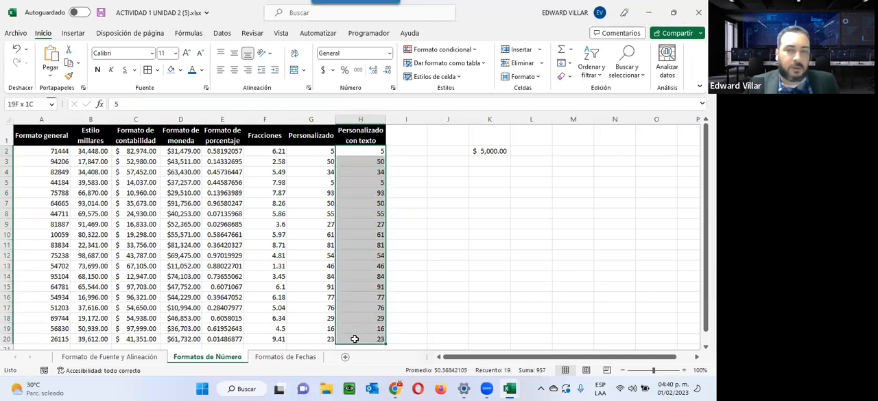
left_click(390, 53)
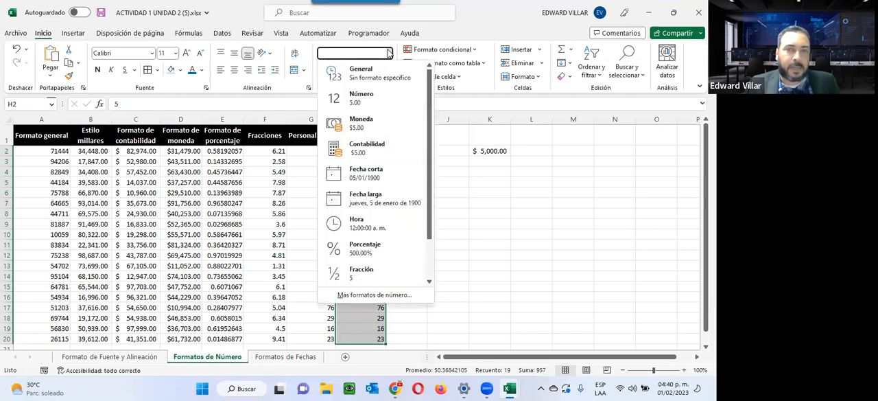
left_click(373, 295)
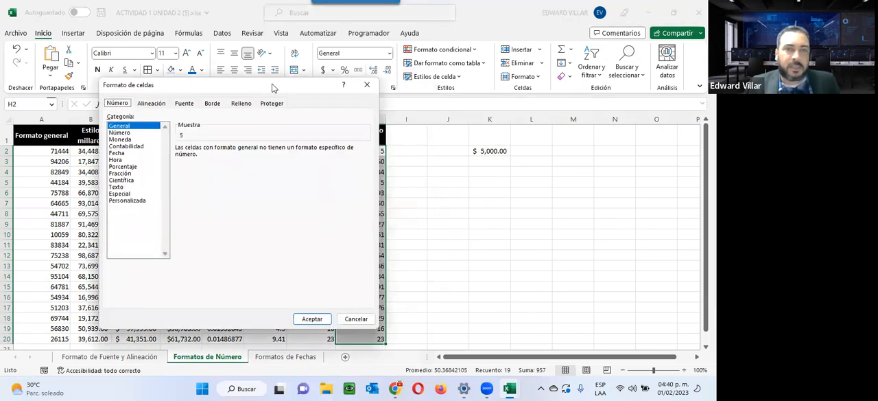
left_click_drag(272, 87, 573, 65)
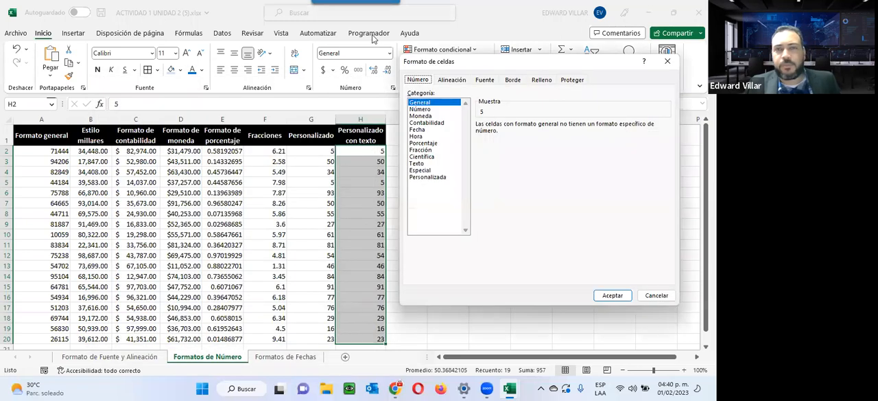
Examine the options of the Número, Moneda, Contabilidad, Fecha, Hora, Fracción, Científica and Texto number categories
left_click(420, 110)
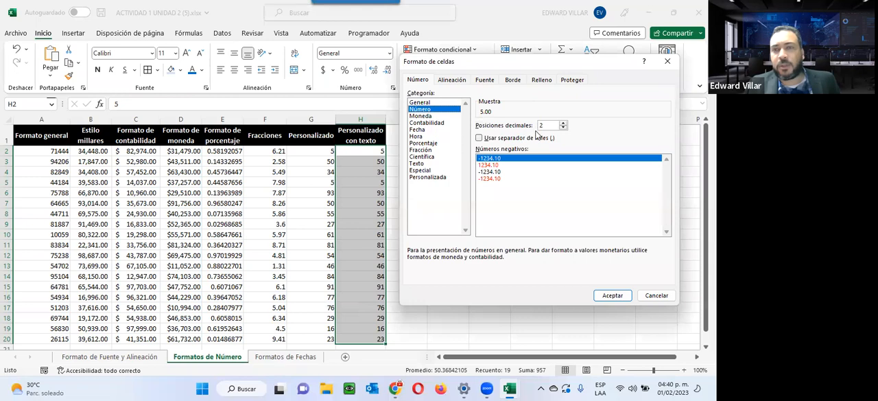
left_click(491, 140)
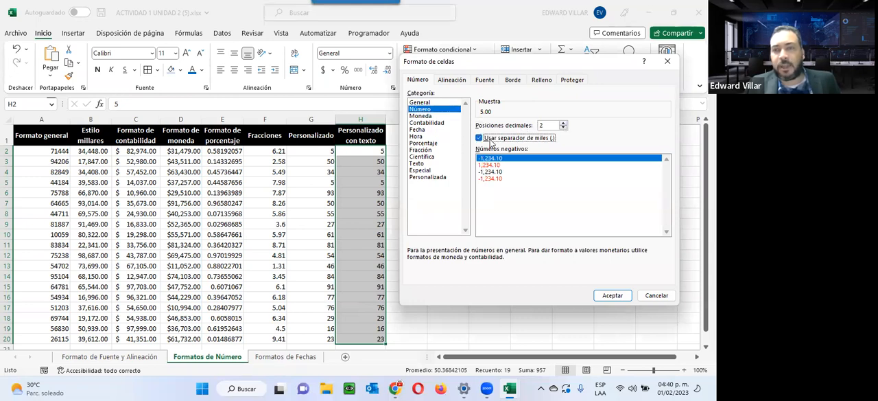
left_click(491, 141)
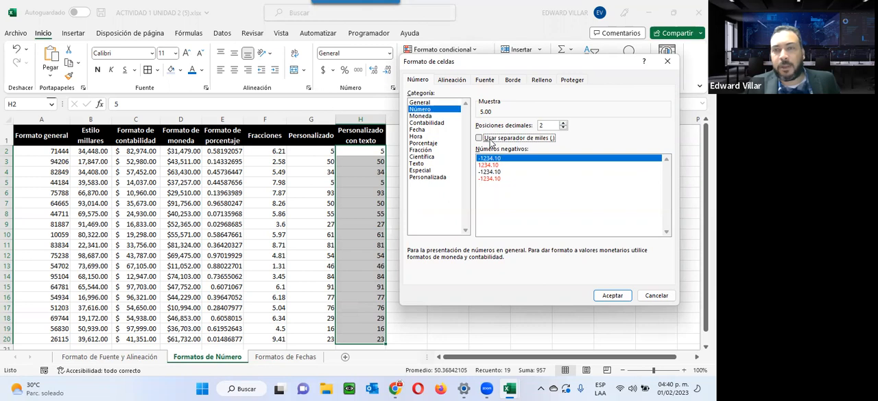
left_click(422, 116)
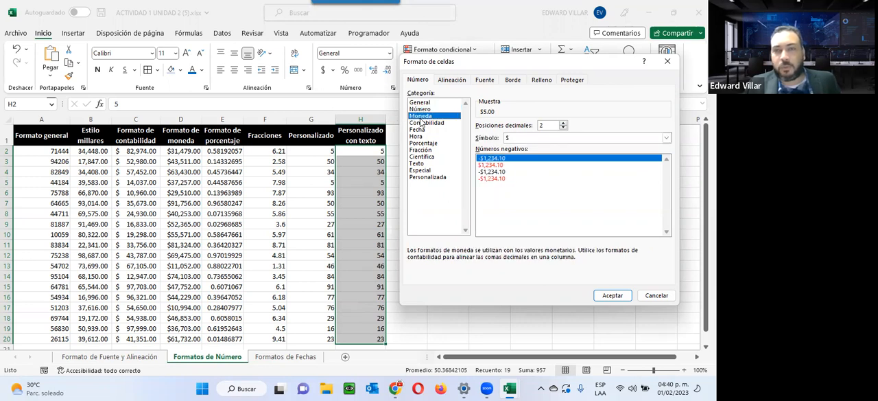
left_click(508, 139)
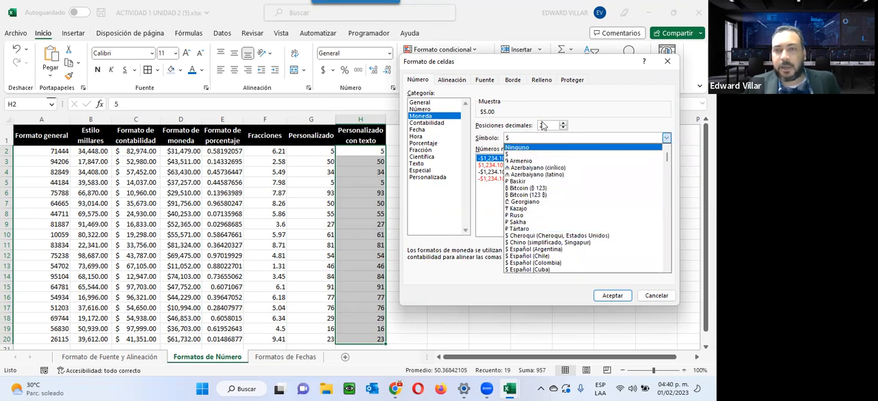
left_click(547, 98)
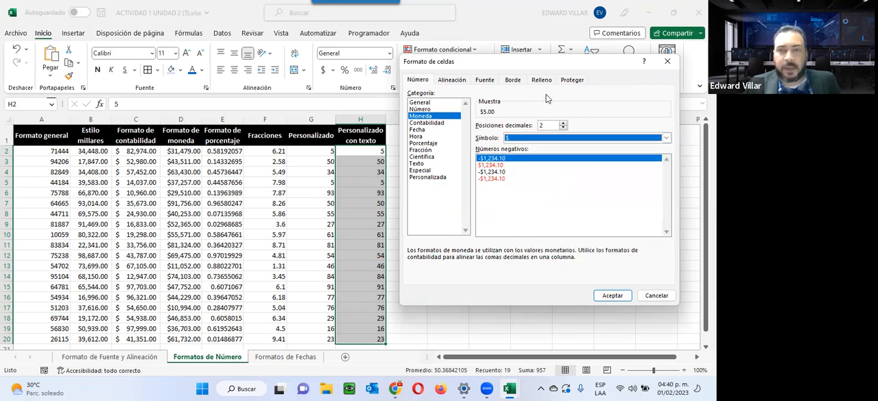
left_click(426, 123)
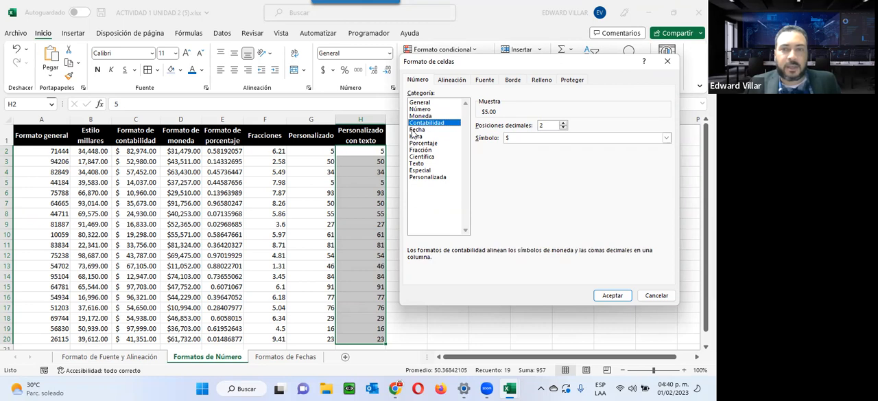
left_click(415, 130)
left_click(417, 137)
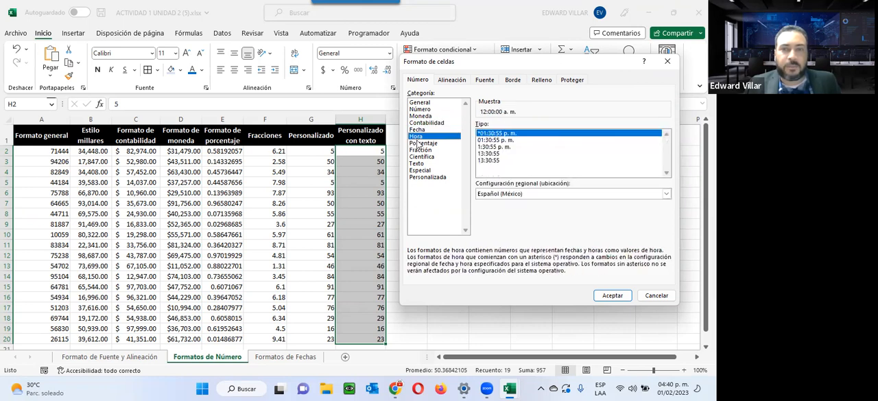
left_click(421, 149)
left_click(426, 157)
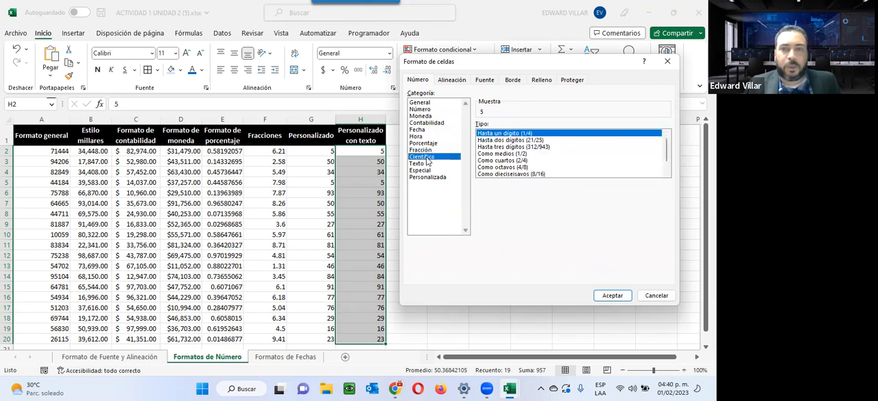
left_click(426, 162)
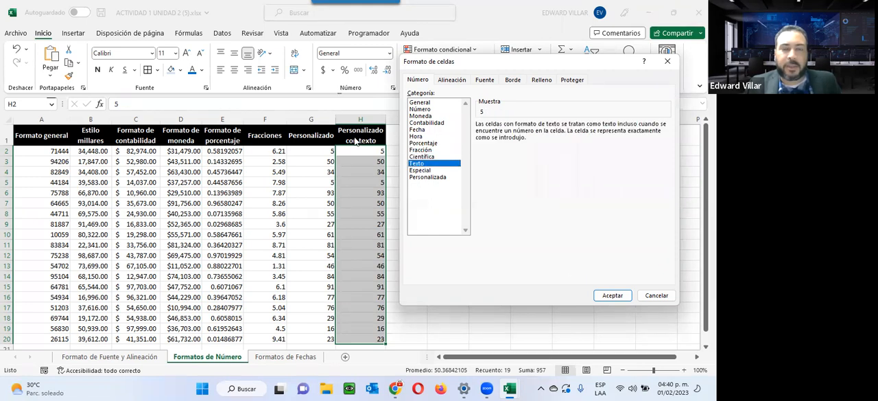
Apply the custom number format "El valor es: " ## to the Personalizado con texto values in H2:H20
left_click(438, 179)
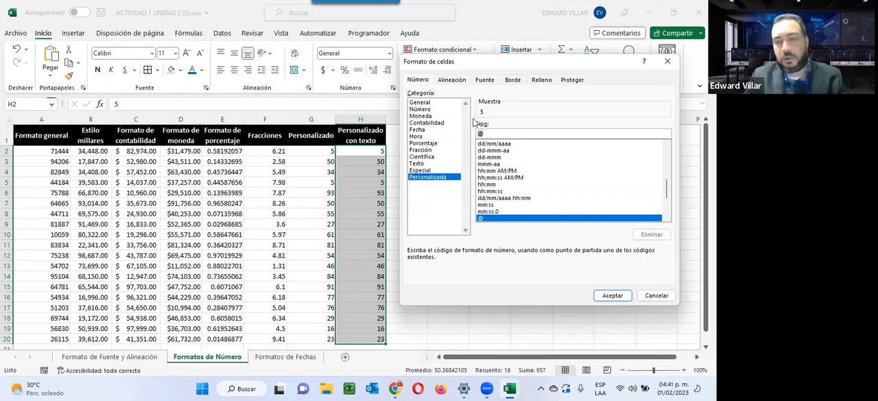
key("BackSpace")
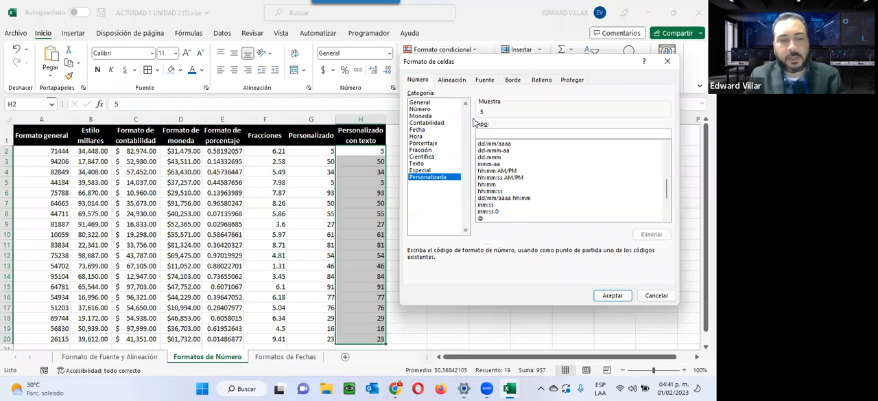
type("\"")
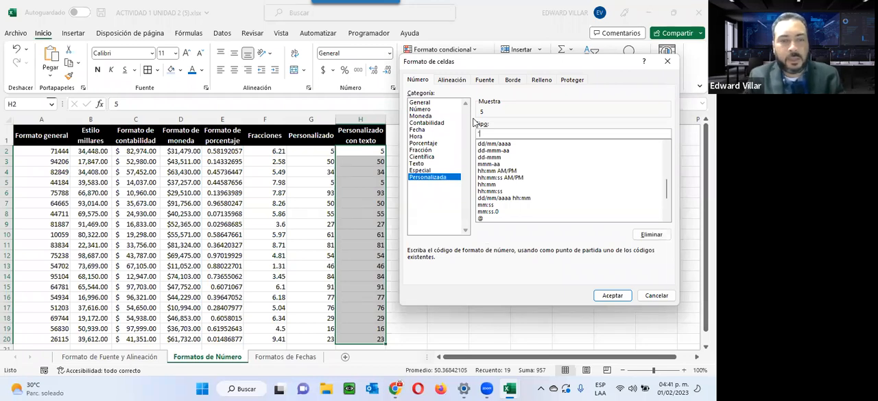
type("eL")
key("BackSpace")
key("BackSpace")
key("BackSpace")
type("El valor es:")
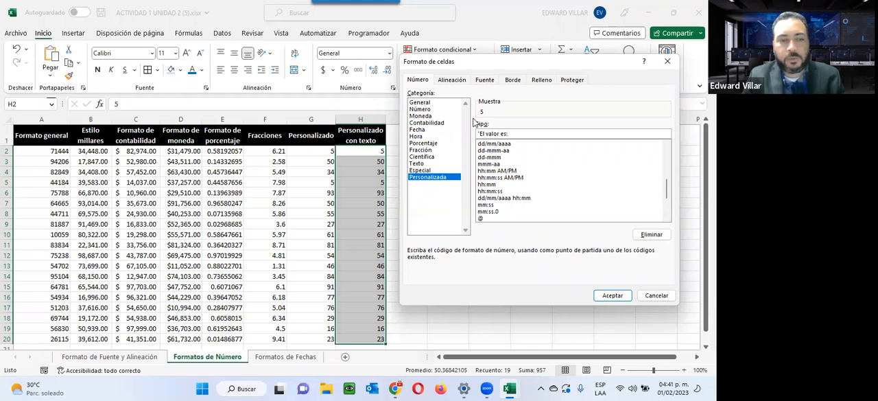
type("\"")
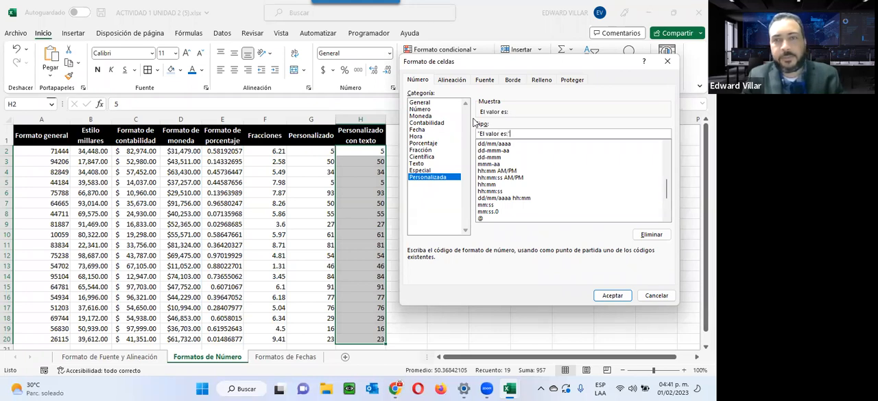
type(" ##")
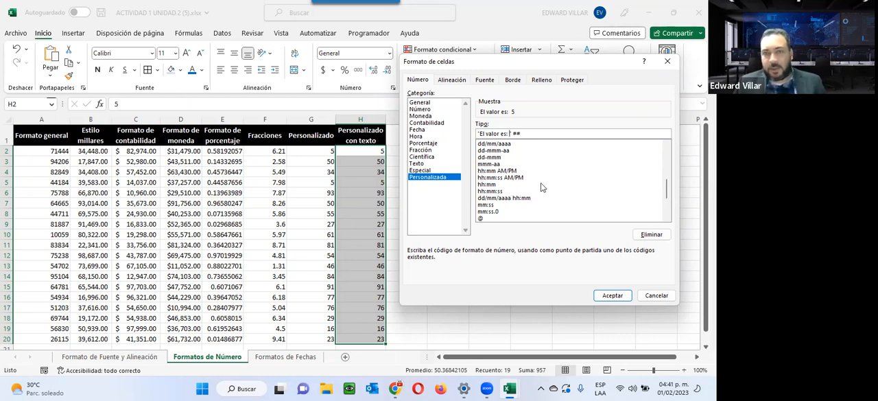
left_click(613, 295)
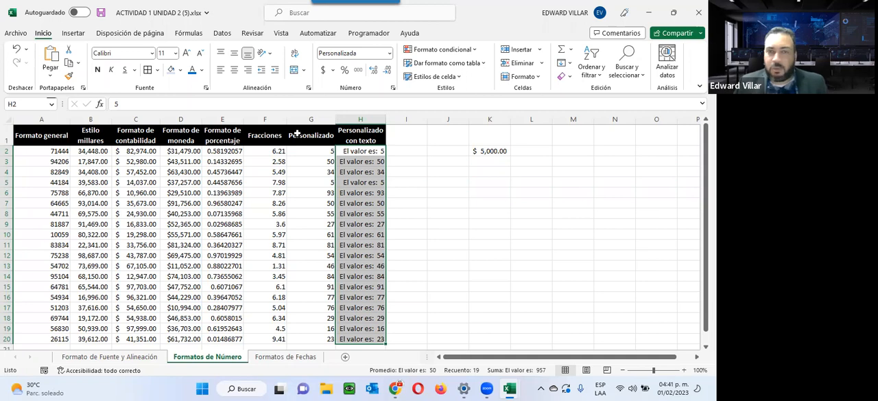
Check the underlying values of the custom-formatted cells H2, H5 and H11
left_click(342, 153)
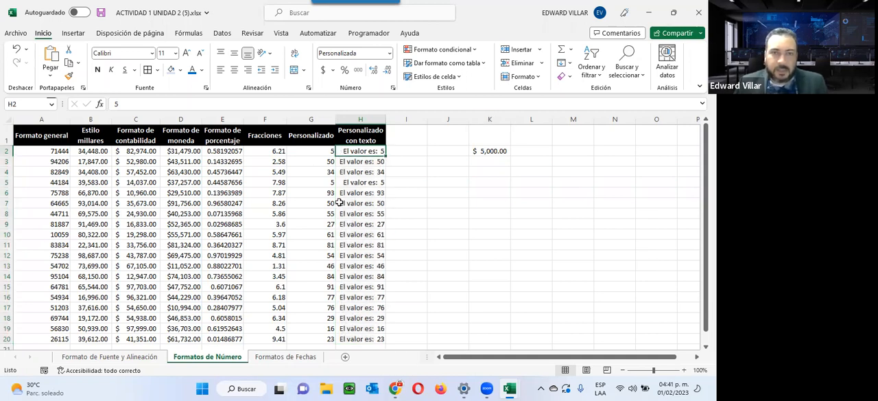
left_click(350, 182)
left_click(357, 246)
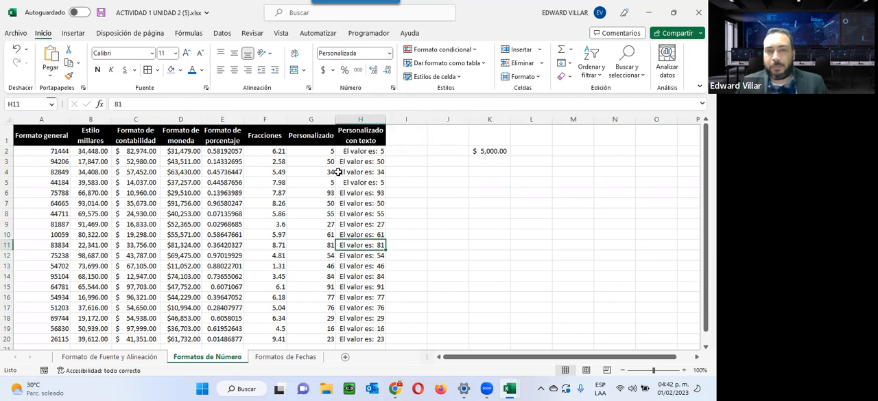
Apply the custom phone number format (###)-###-#### to the empty range M2:M20
left_click_drag(563, 147, 562, 340)
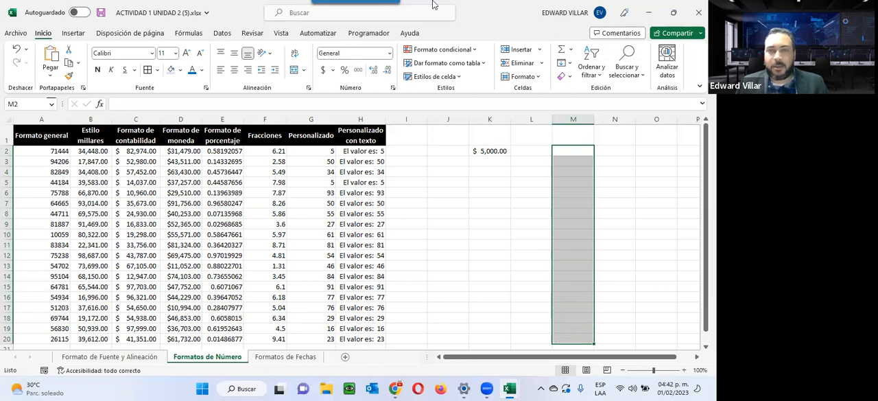
left_click(389, 53)
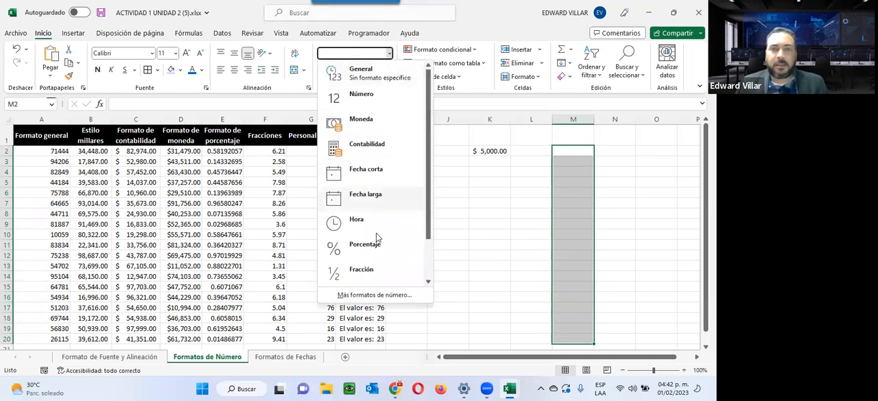
left_click(367, 293)
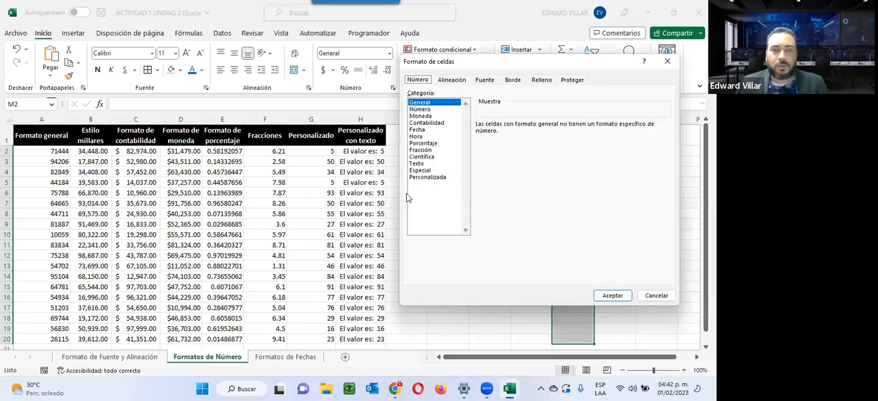
left_click(415, 177)
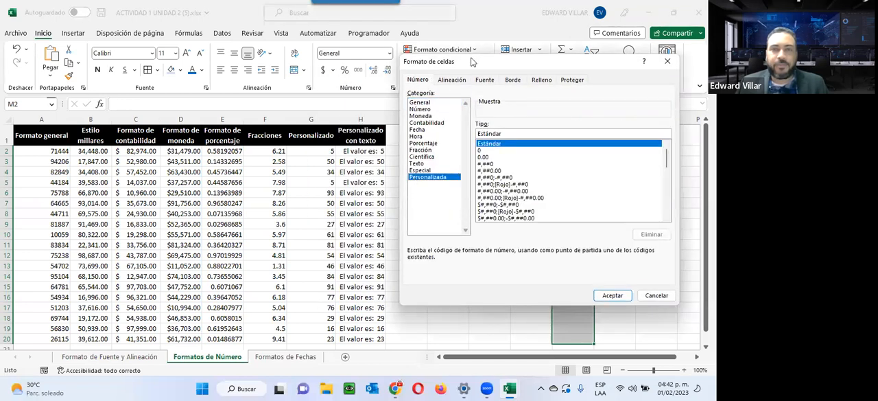
left_click_drag(467, 61, 173, 70)
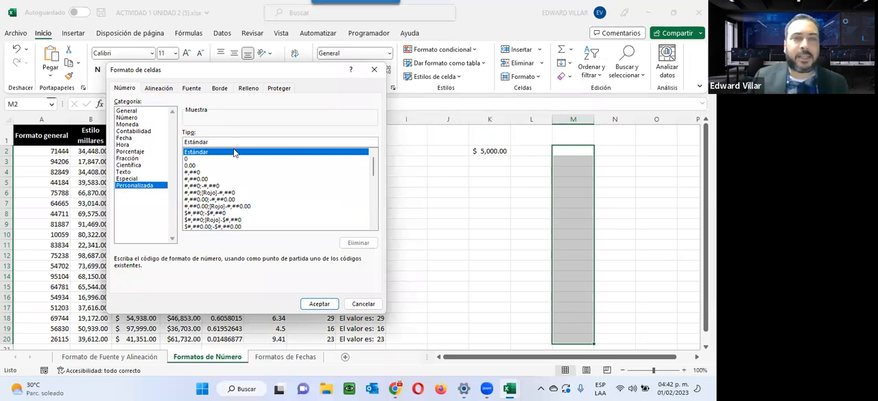
left_click_drag(235, 142, 195, 134)
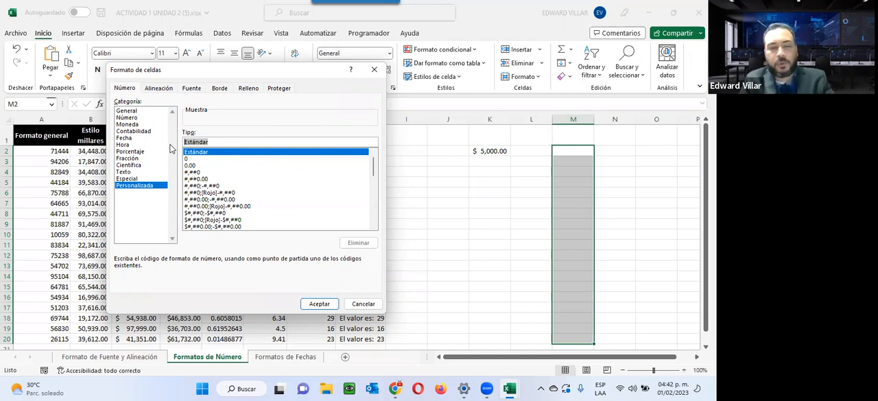
type("[")
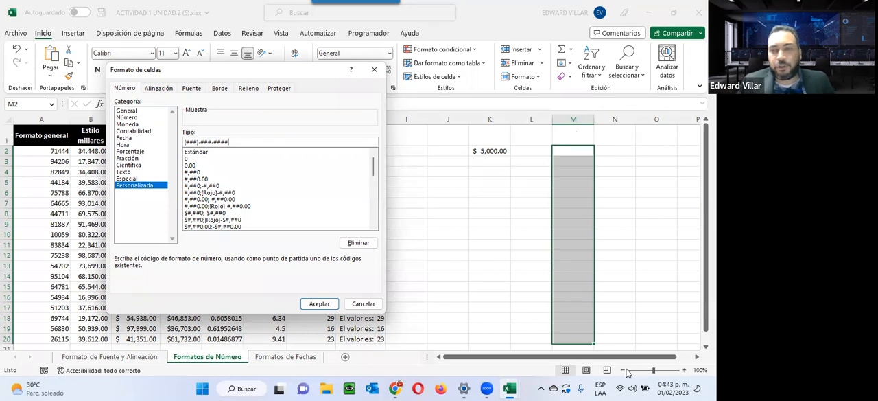
left_click(319, 304)
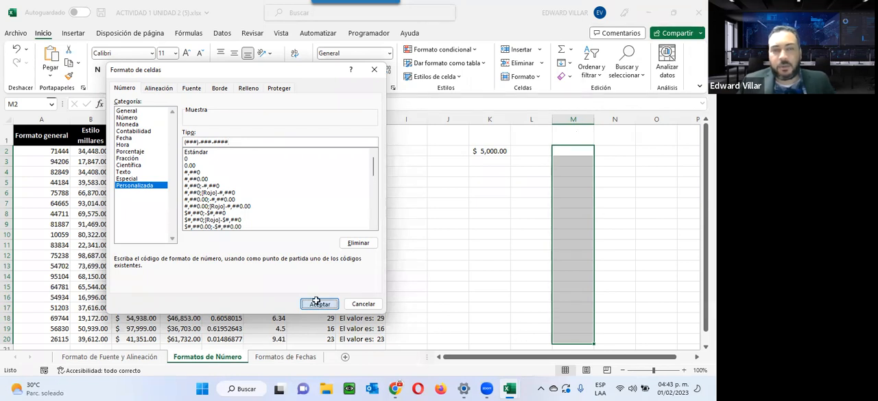
Enter two ten-digit sample phone numbers in M2 and M3 and a nine-digit one in M4, without separators
left_click(586, 150)
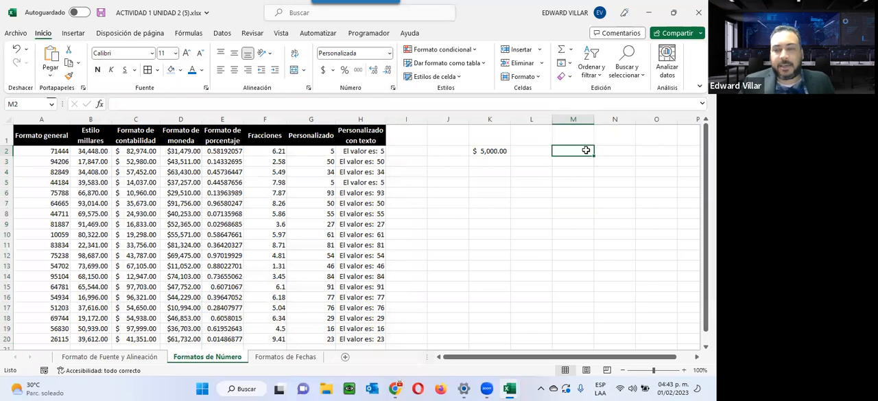
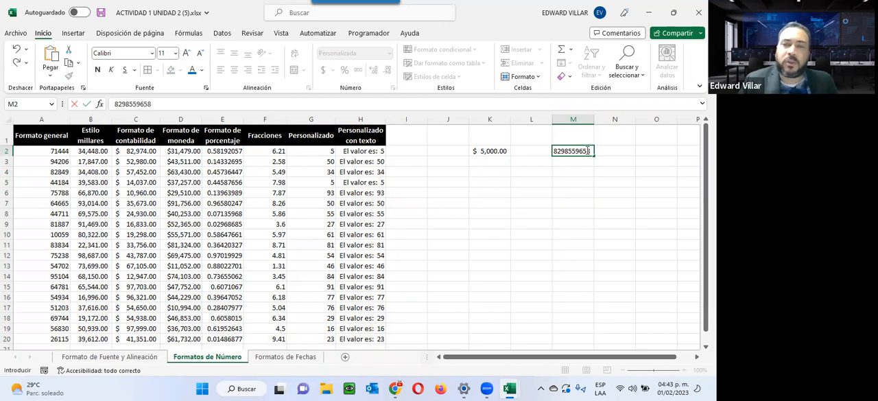
key("Return")
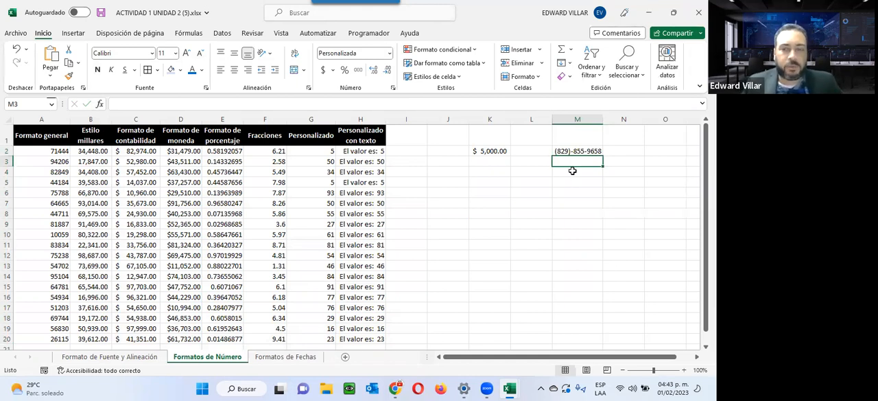
key("Return")
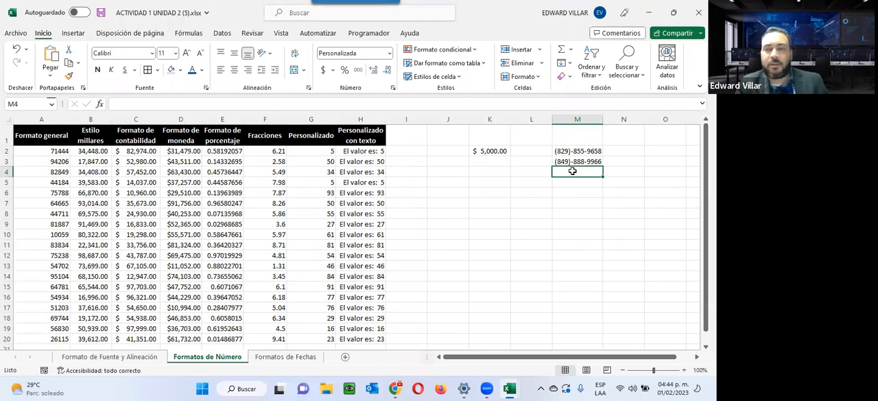
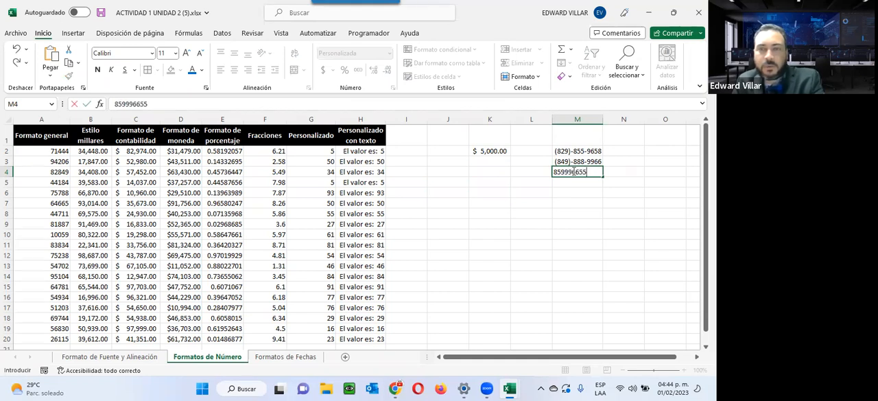
key("Return")
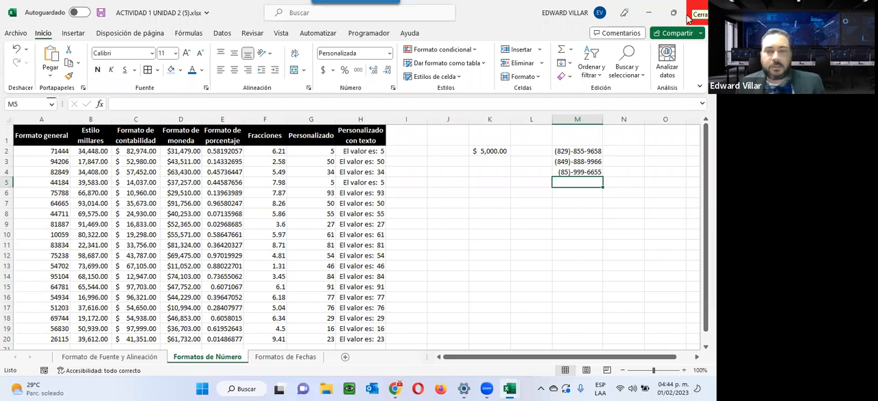
left_click(487, 193)
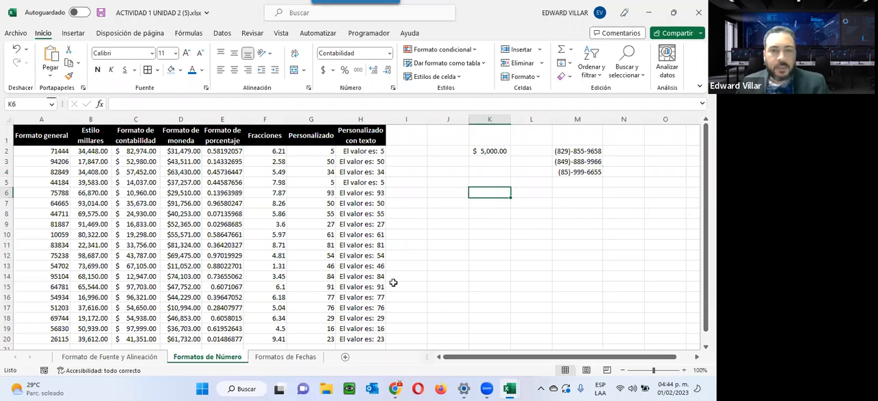
On the Formatos de Fechas sheet, apply the Fecha larga format to the Fecha larga dates in B2:B18
left_click(285, 357)
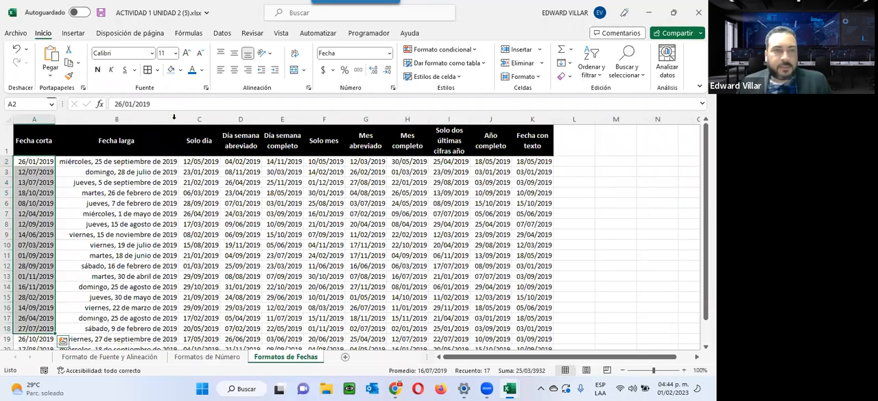
left_click(19, 163)
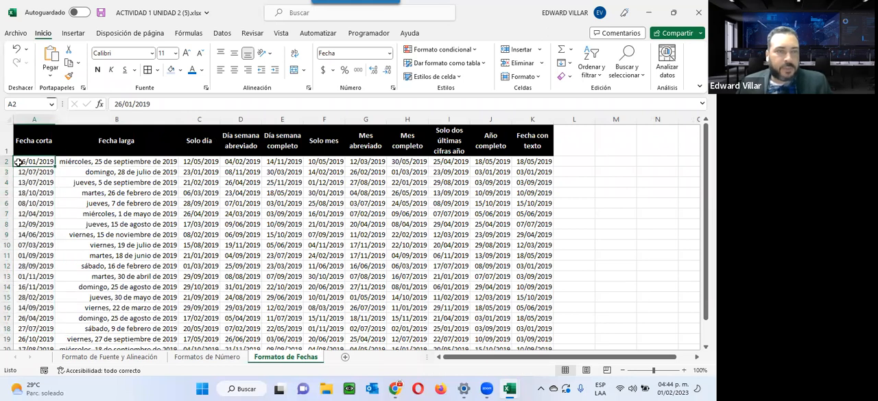
left_click_drag(126, 163, 129, 329)
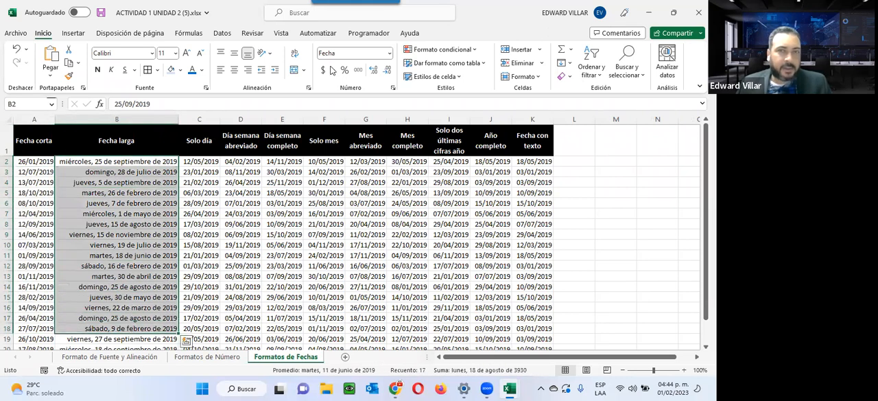
left_click(389, 52)
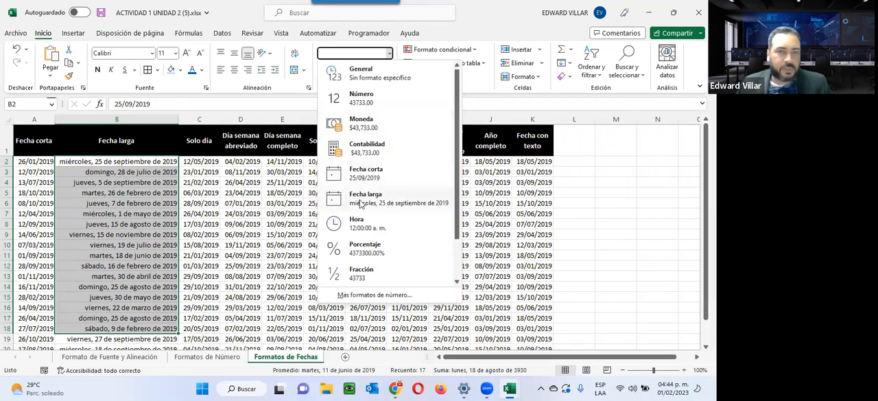
left_click(365, 199)
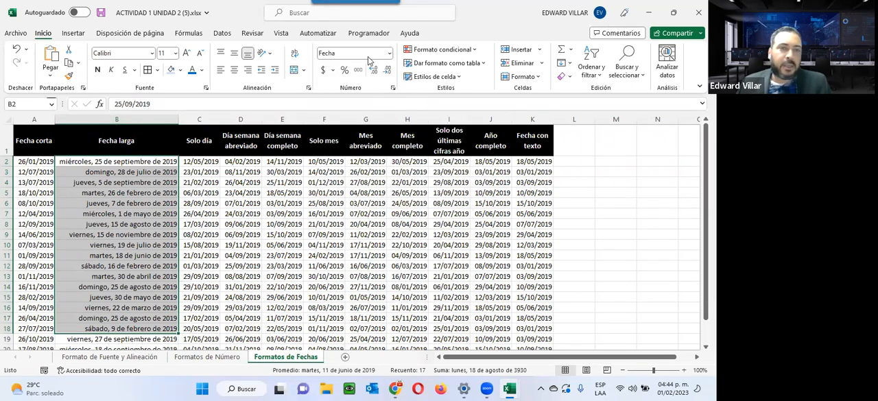
Apply the custom number format dd to the Solo día dates in C2:C20
left_click_drag(198, 143, 264, 335)
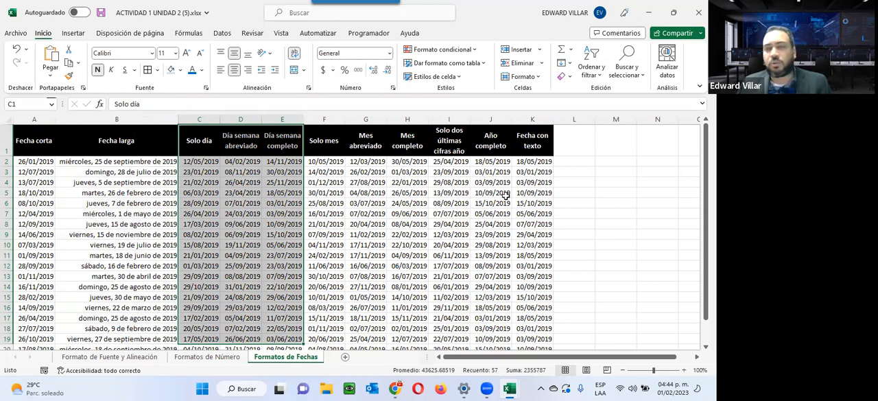
left_click(193, 163)
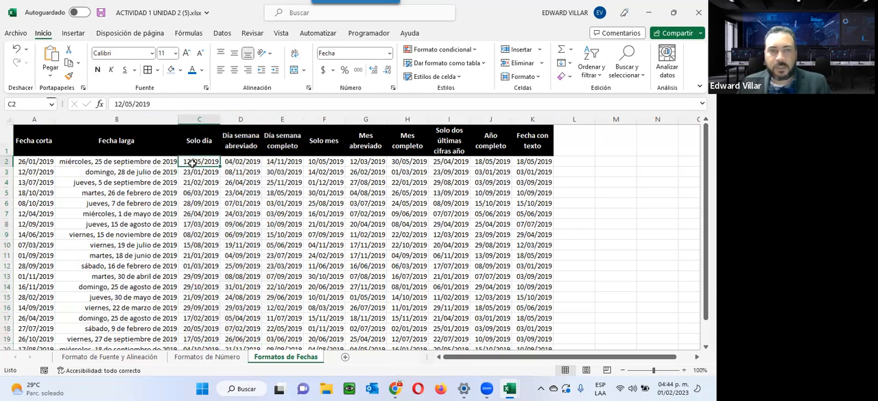
left_click_drag(193, 163, 196, 321)
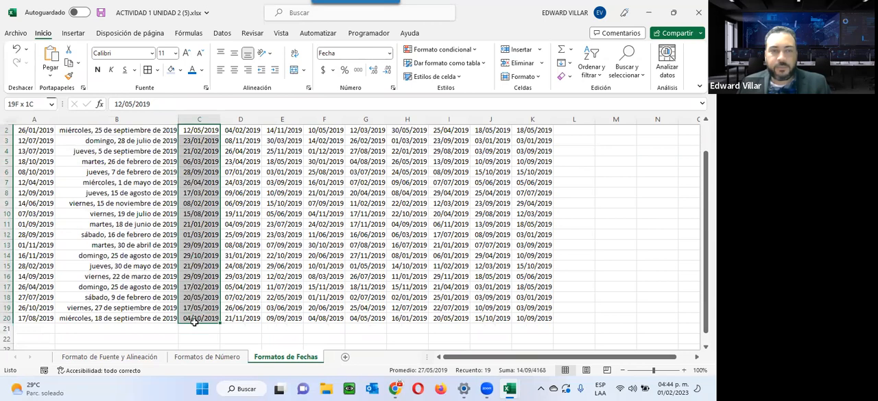
scroll(195, 225, "up", 1)
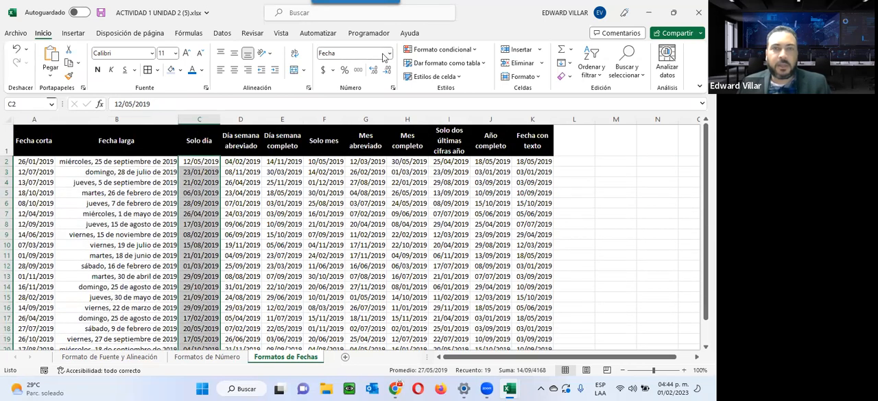
left_click(390, 54)
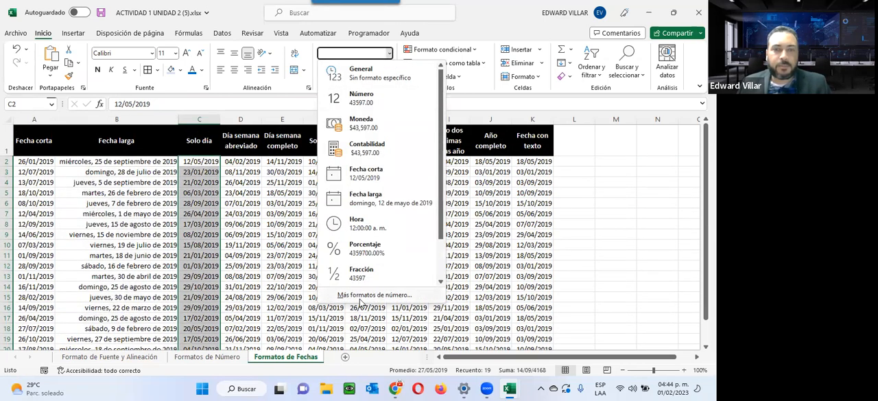
left_click(362, 297)
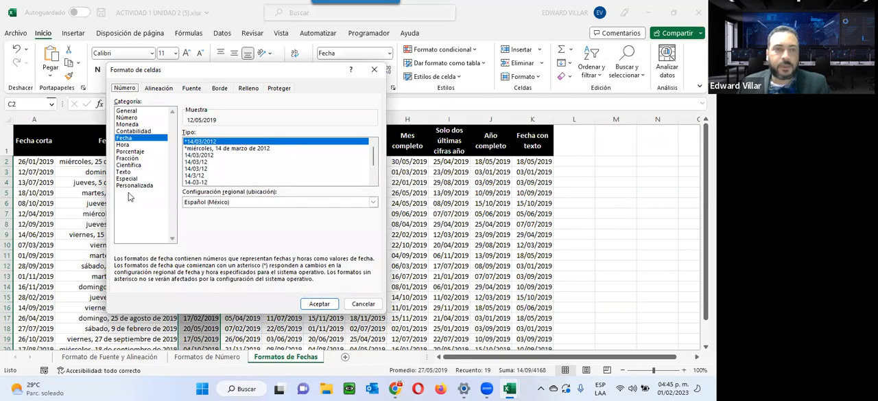
left_click(136, 186)
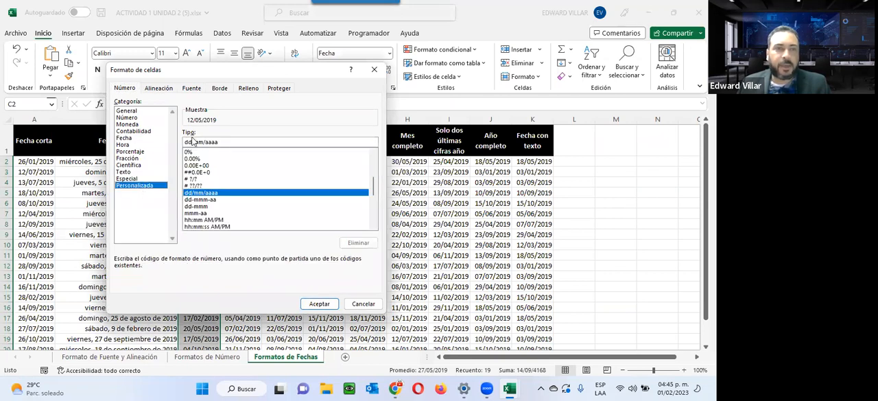
left_click_drag(193, 143, 244, 148)
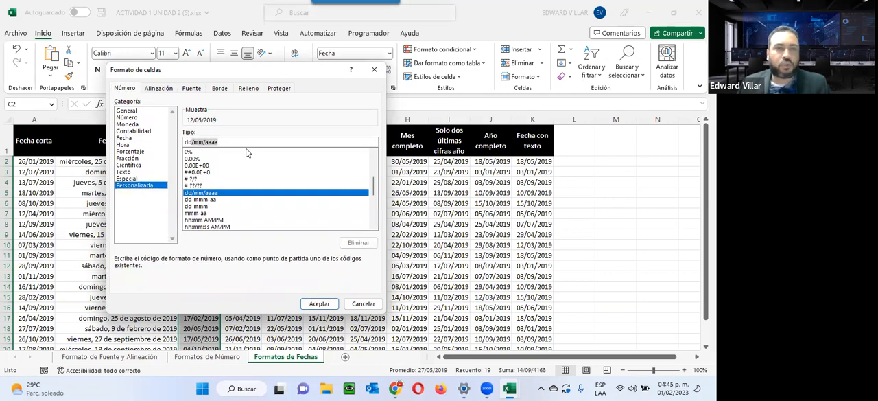
key("BackSpace")
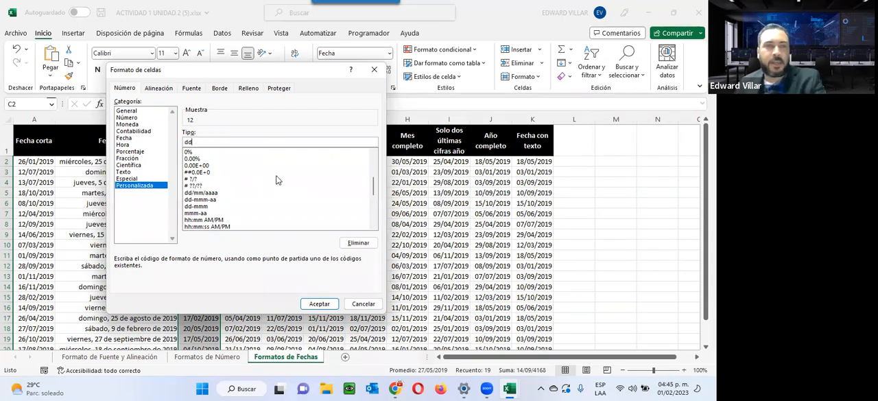
left_click_drag(283, 83, 530, 104)
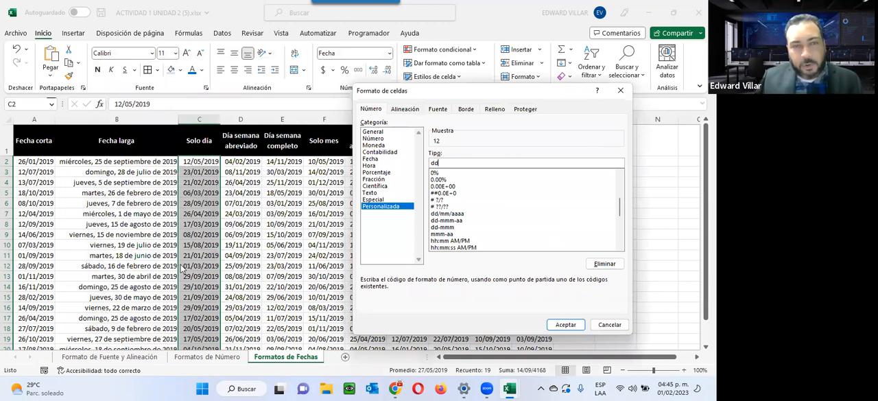
left_click(564, 324)
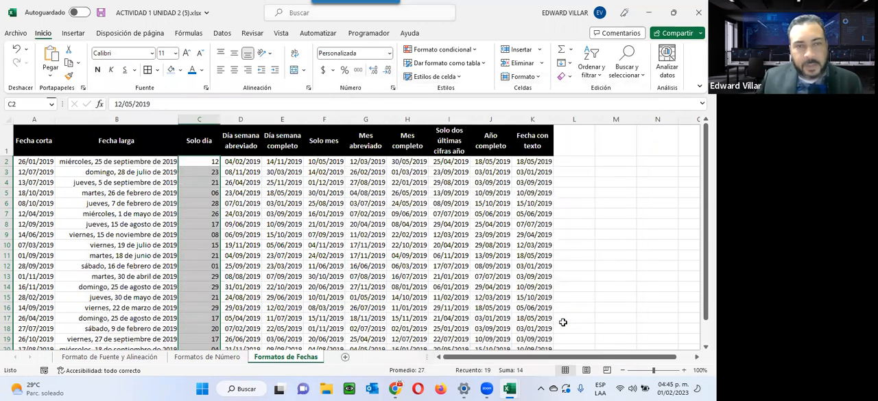
Apply the custom number format ddd to the Día semana abreviado dates in D2:D20
left_click(239, 164)
left_click_drag(237, 193, 237, 319)
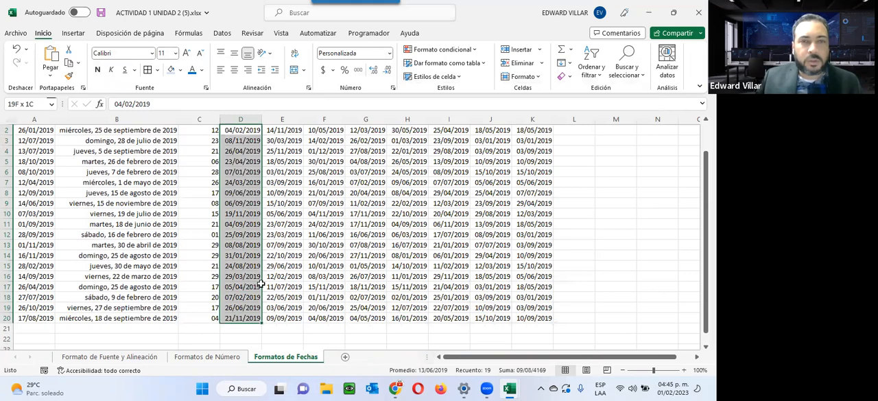
left_click(389, 53)
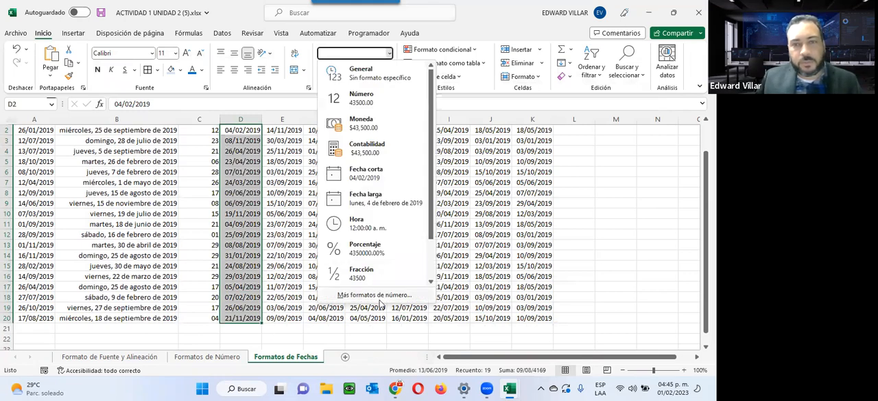
left_click(377, 296)
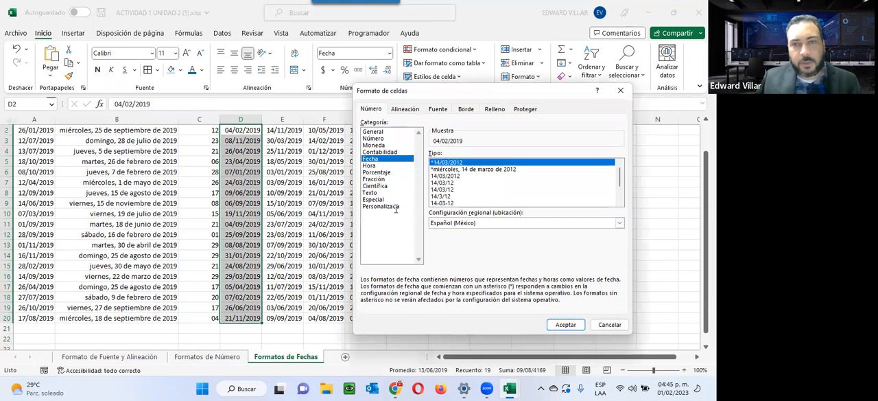
left_click(395, 206)
type("ddd")
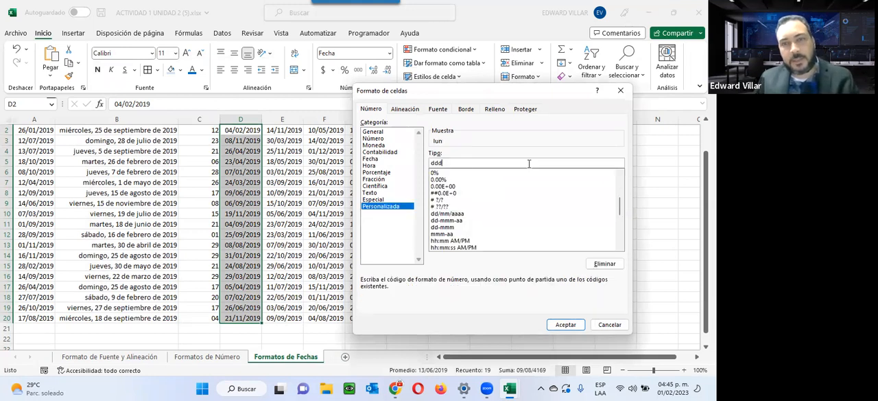
left_click(569, 323)
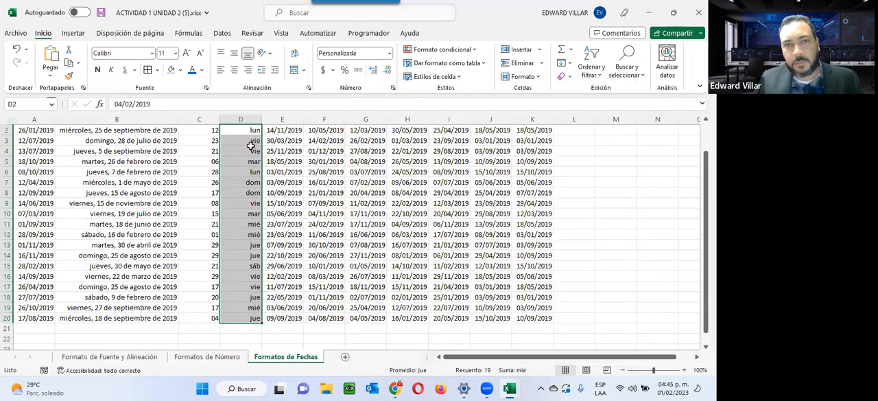
left_click_drag(235, 129, 236, 315)
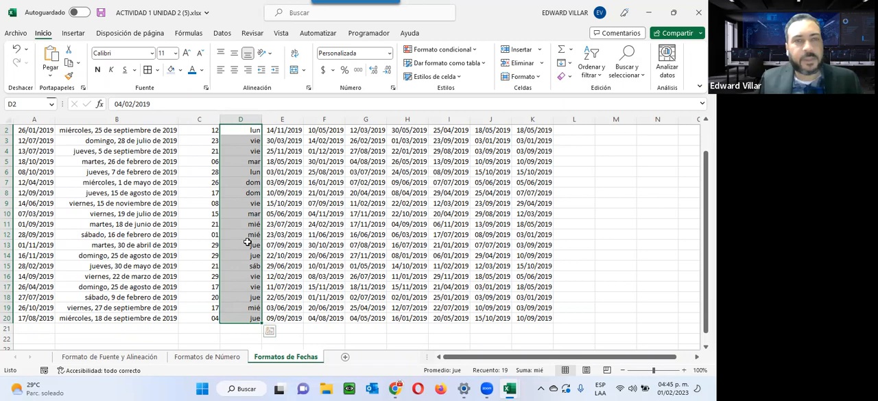
Apply the custom number format dddd to the Día semana completo dates in E2:E20
scroll(302, 280, "up", 1)
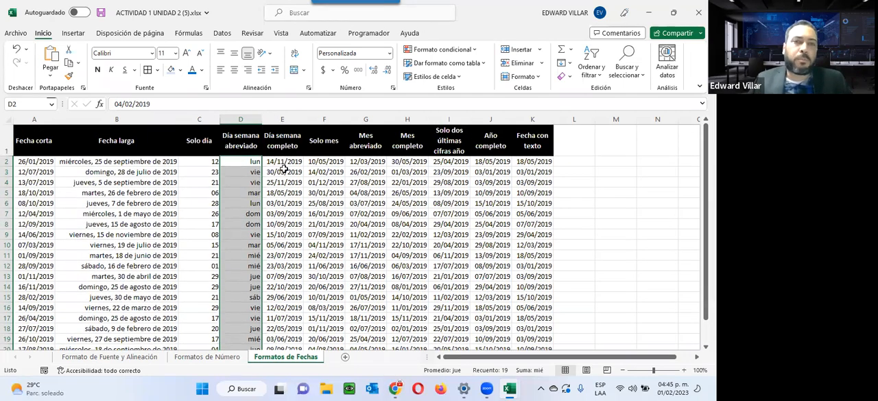
left_click_drag(283, 164, 291, 318)
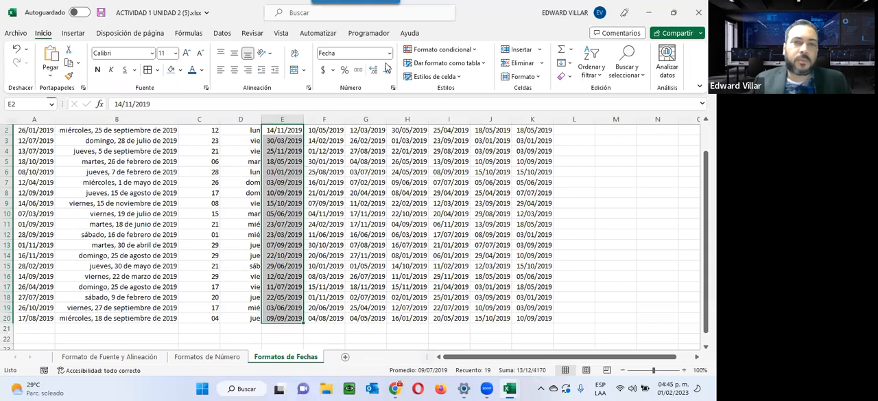
left_click(389, 53)
left_click(383, 295)
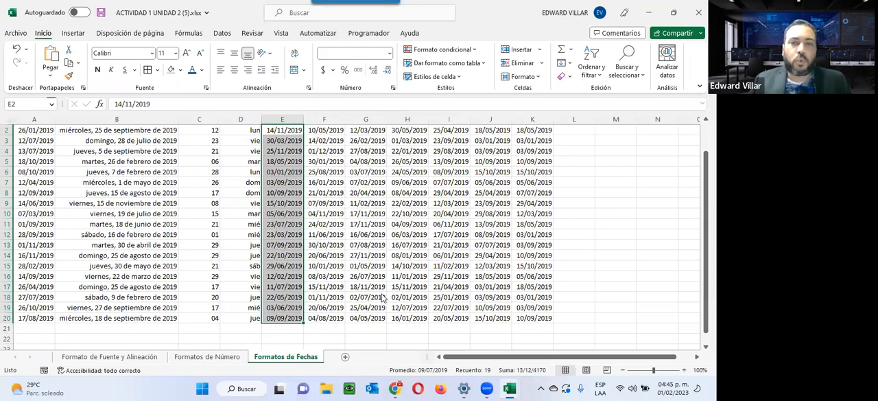
left_click(381, 206)
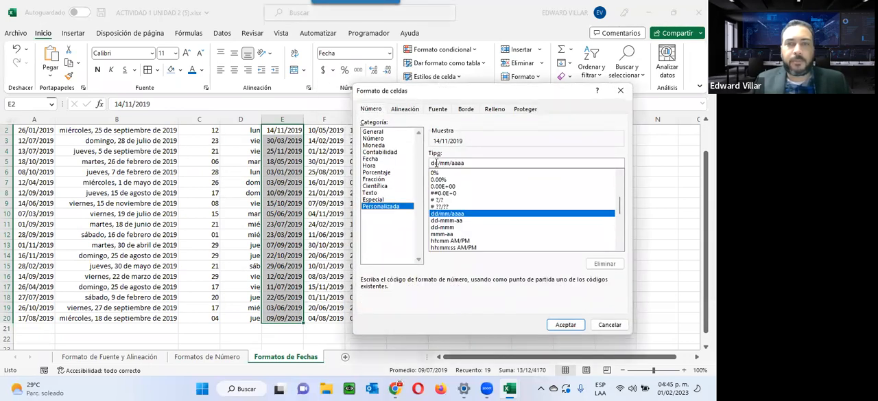
left_click_drag(439, 162, 507, 162)
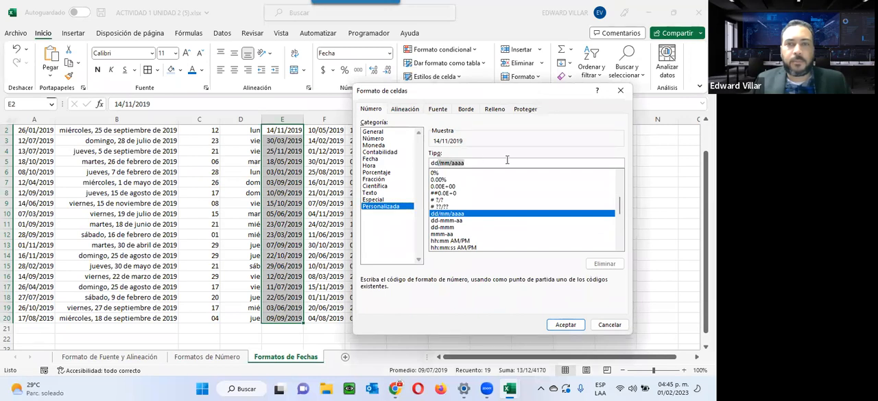
type("dddd")
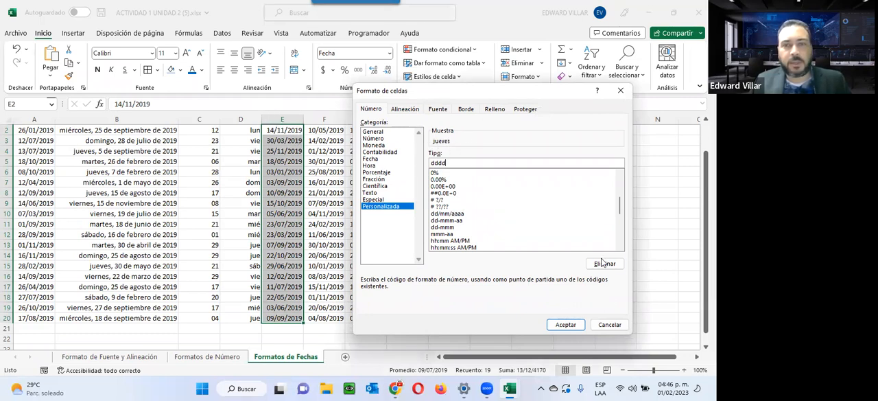
left_click(575, 327)
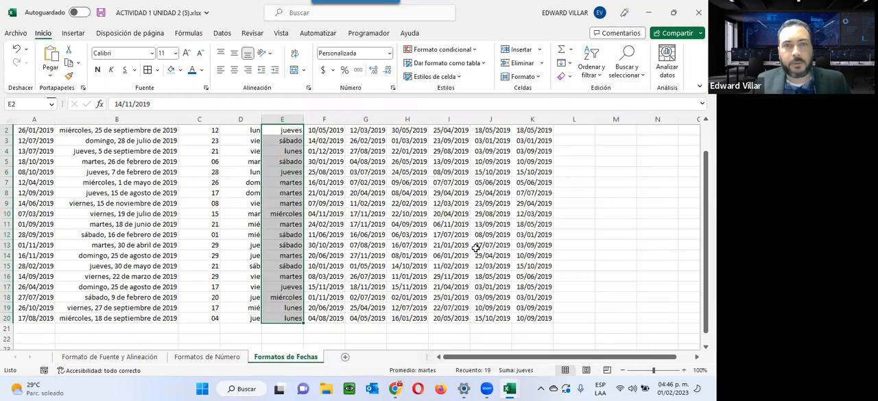
Compare the formatted weekday names in column E with their underlying dates and point out the headers in I1:K1
left_click(287, 131)
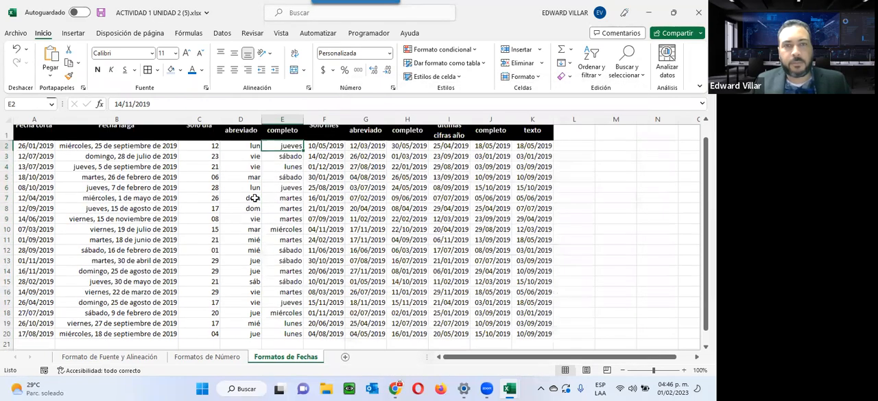
scroll(251, 196, "up", 1)
left_click(296, 171)
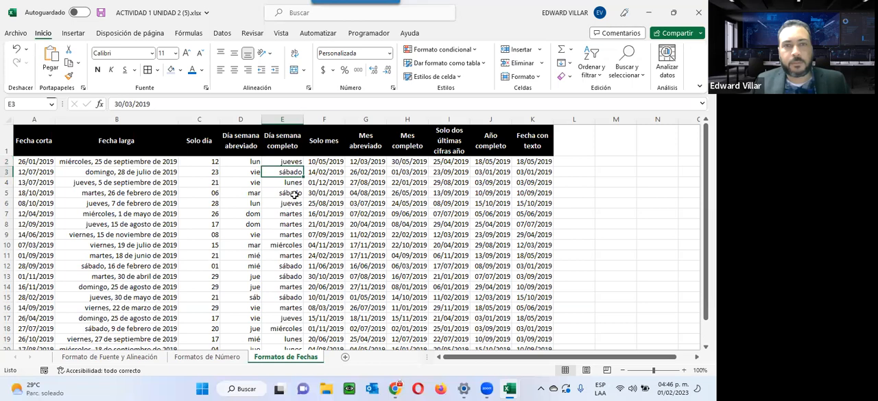
left_click(291, 184)
left_click(290, 193)
left_click(291, 232)
left_click(290, 256)
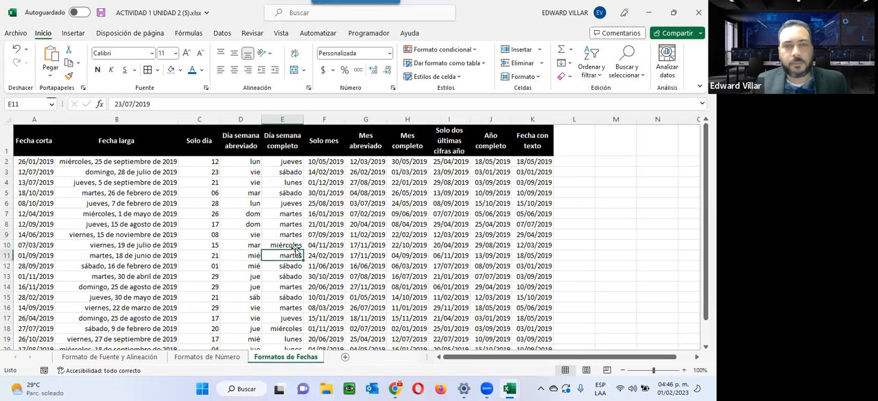
left_click(285, 183)
left_click(286, 173)
left_click(290, 162)
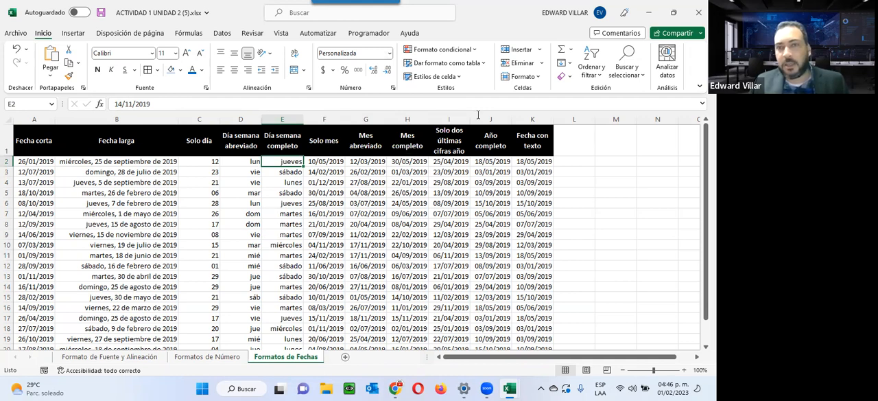
left_click_drag(446, 151, 526, 150)
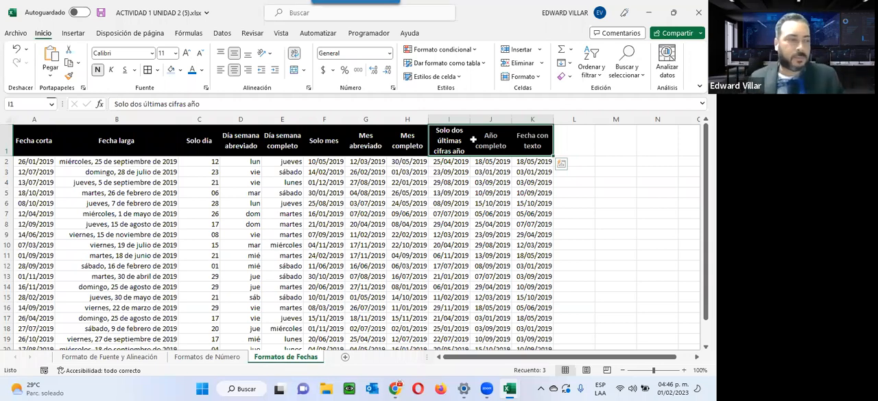
Close the ACTIVIDAD 1 UNIDAD 2 (5).xlsx and Libro1 workbooks without saving their changes
left_click(480, 362)
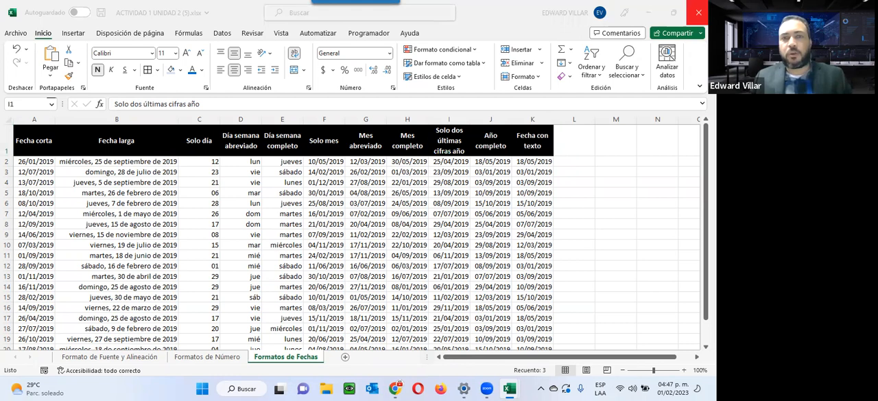
left_click(698, 12)
left_click(350, 205)
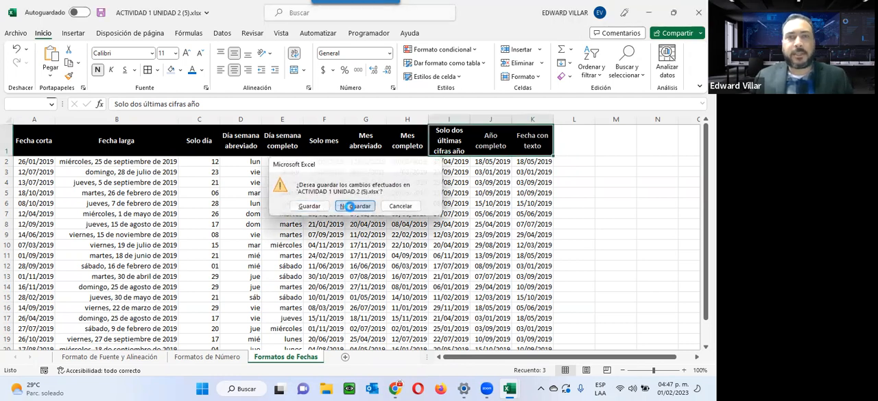
left_click(698, 13)
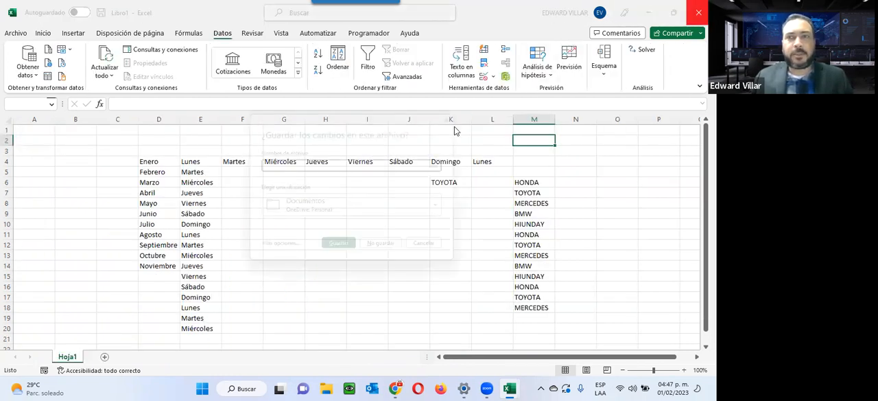
left_click(381, 243)
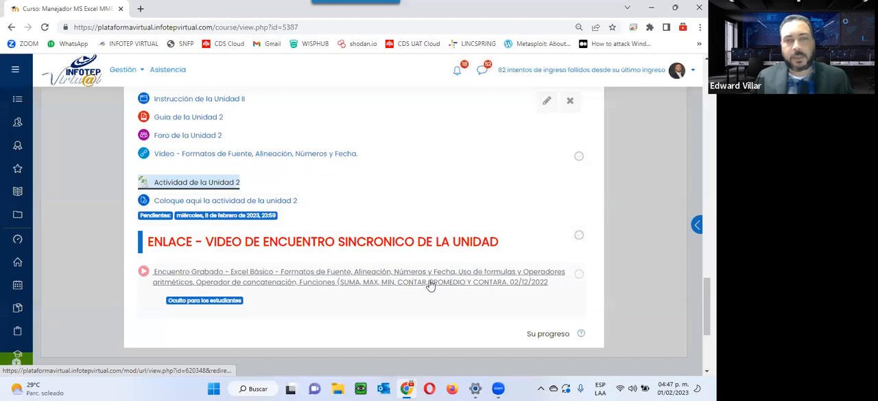
On the INFOTEP course page in the browser, review the Unit 2 resources and the recorded session link
scroll(332, 285, "up", 3)
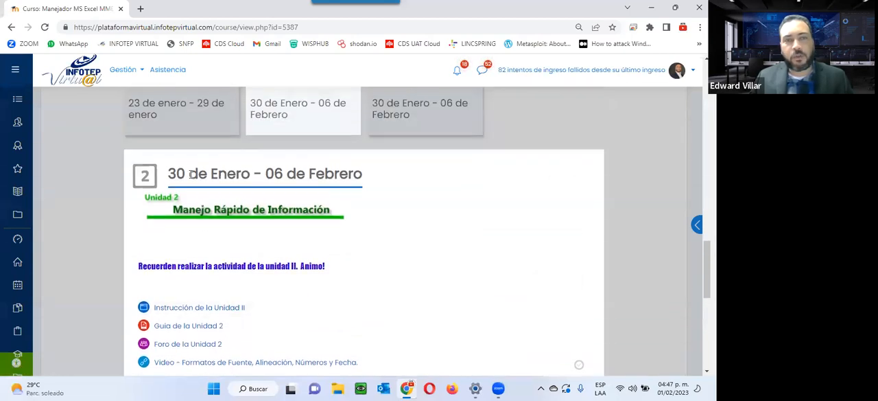
scroll(166, 213, "down", 3)
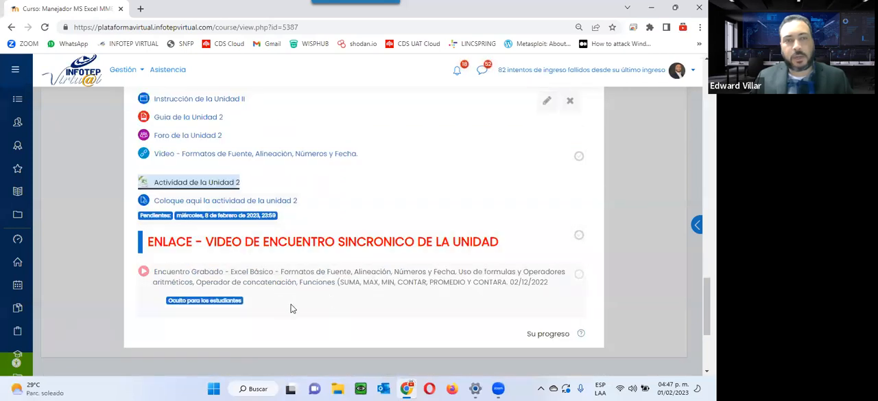
scroll(230, 348, "down", 3)
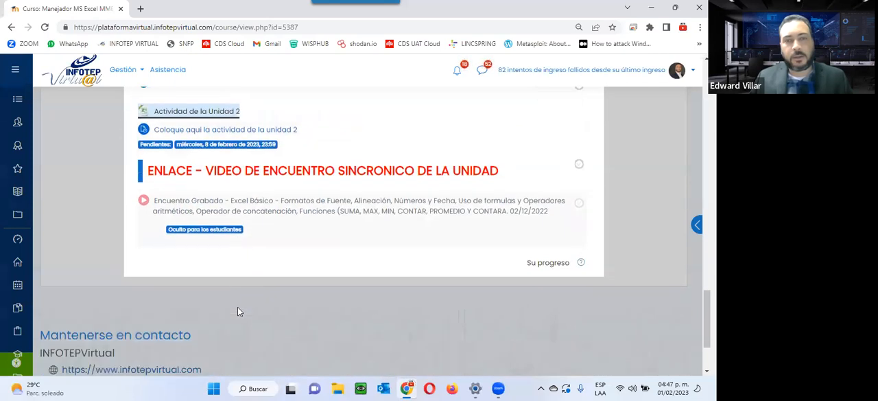
scroll(241, 304, "up", 2)
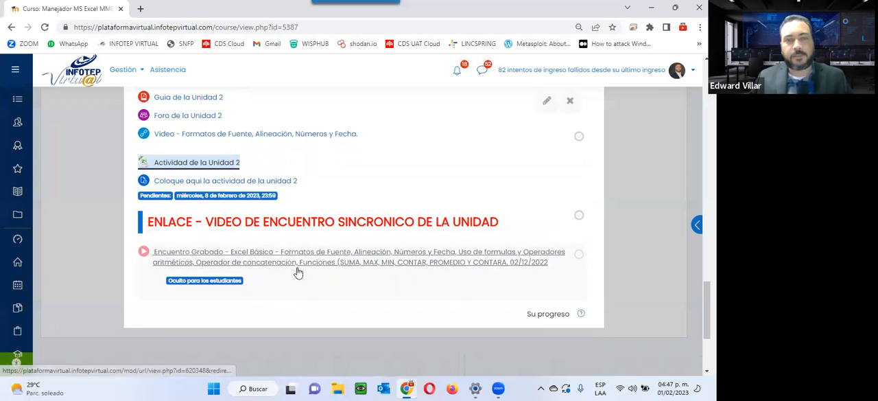
Show section 3 of the course, Funciones y Fórmulas, and look through its resources
scroll(277, 298, "up", 5)
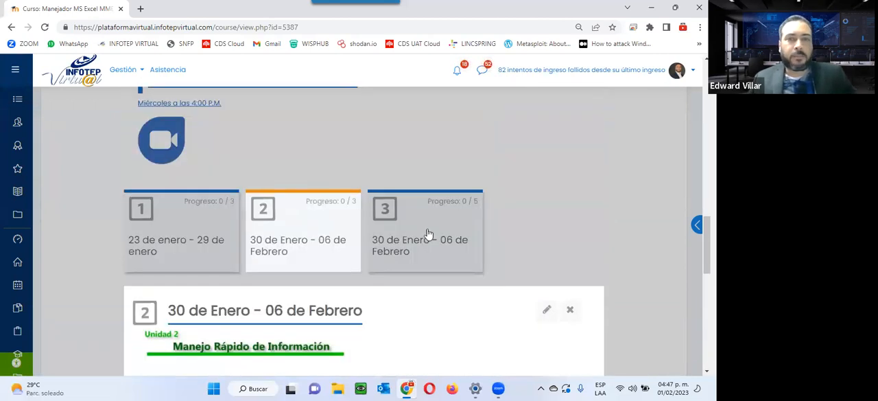
left_click(405, 240)
scroll(325, 248, "down", 2)
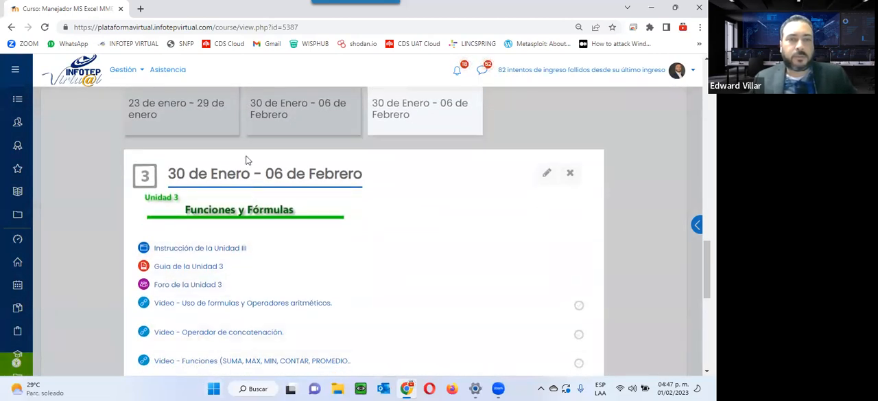
scroll(243, 157, "down", 2)
scroll(241, 157, "up", 2)
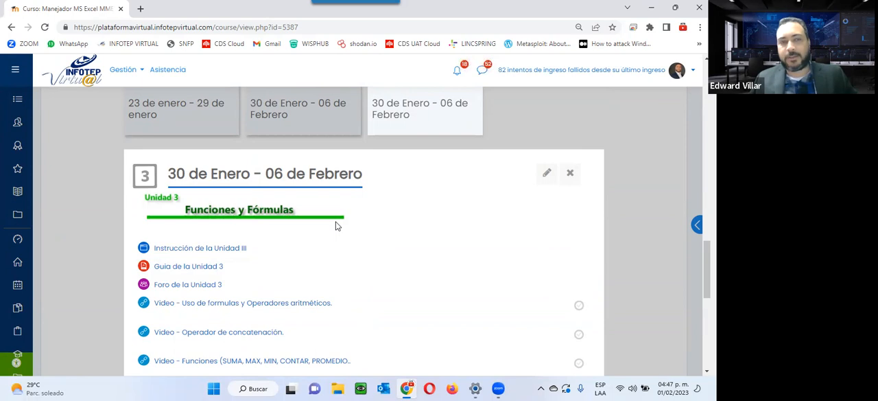
Open Instrucción de la Unidad III and Guia de la Unidad 3 in separate new browser tabs
right_click(195, 251)
left_click(230, 141)
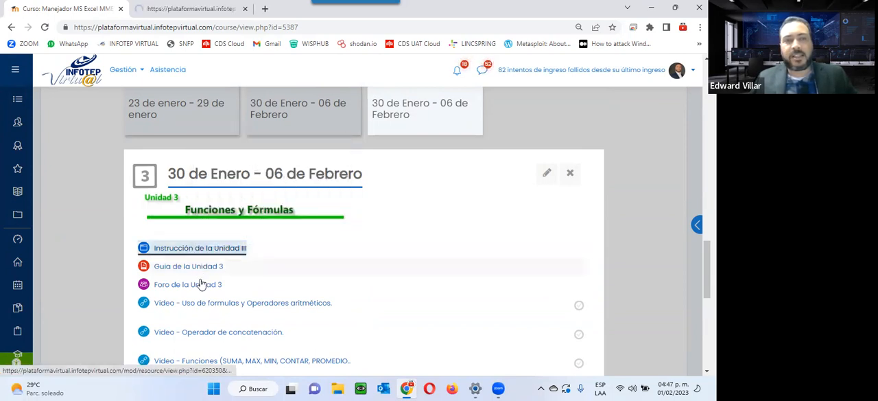
right_click(207, 267)
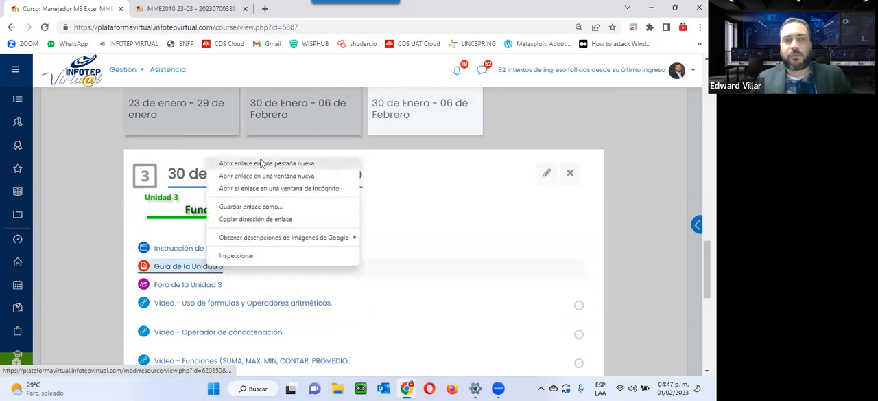
left_click(261, 163)
Read through the Unit 3 instruction page, including Las Formulas, and close its tab
left_click(221, 8)
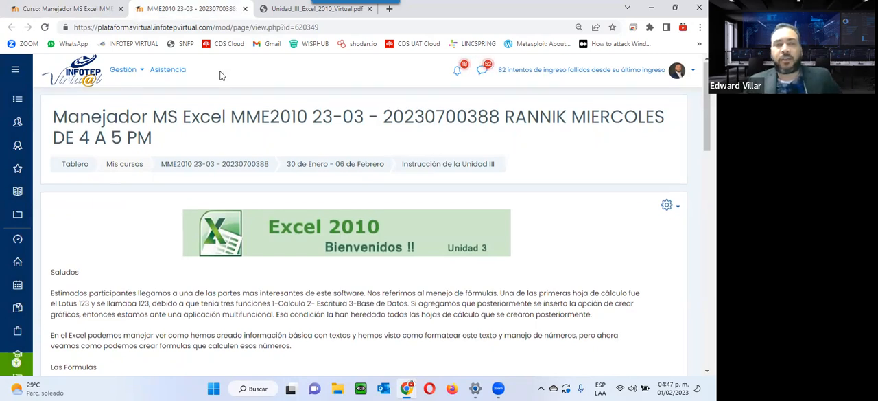
scroll(199, 156, "down", 4)
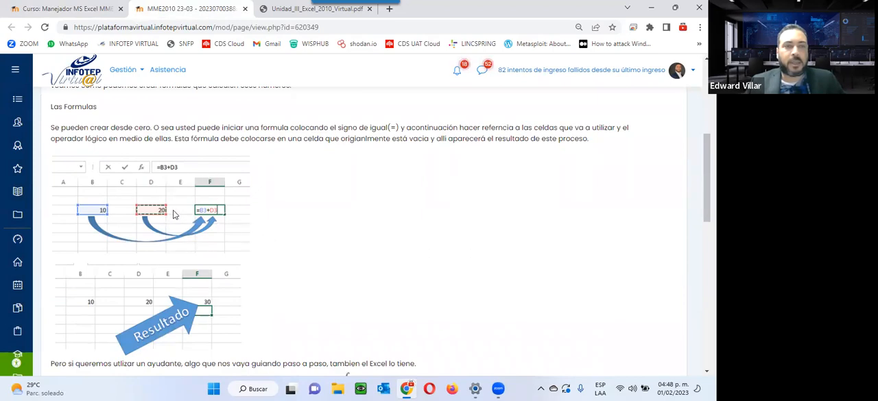
scroll(260, 216, "down", 1)
scroll(259, 217, "down", 3)
scroll(258, 213, "up", 2)
scroll(258, 213, "up", 10)
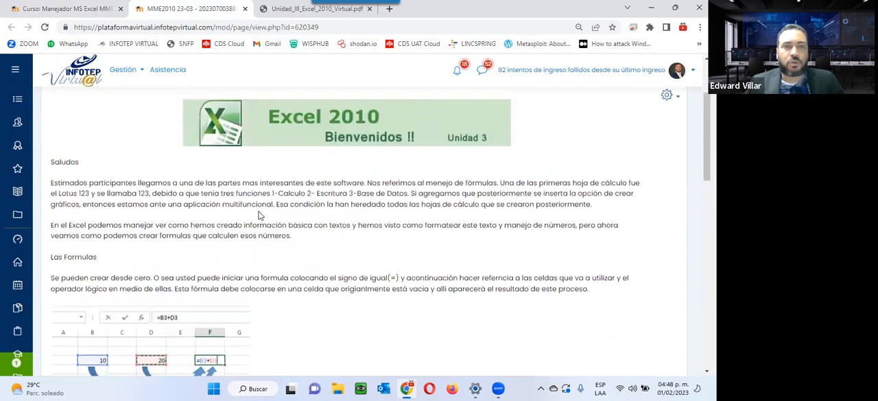
left_click(245, 8)
Enlarge the Unidad_III_Excel_2010_Virtual.pdf guide to 150% and read from the cover through section 3.1, Concepto de fórmulas y funciones
scroll(284, 131, "down", 3)
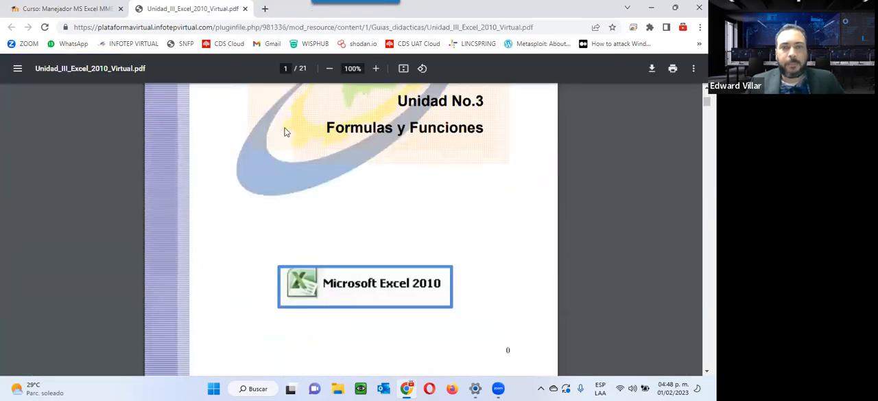
scroll(284, 131, "up", 3)
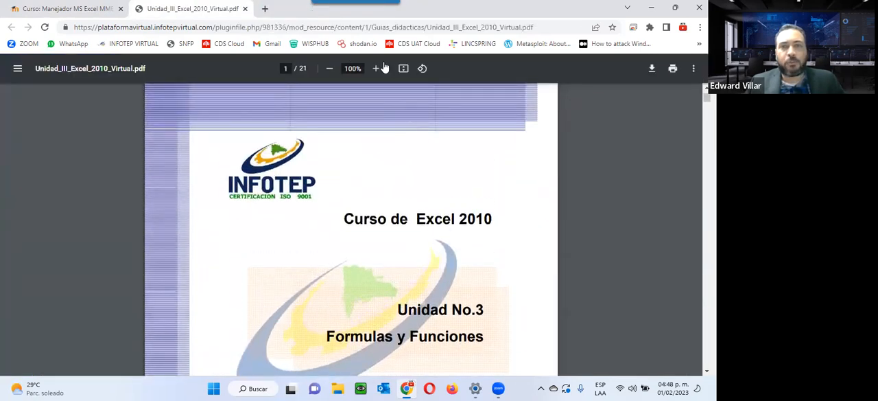
left_click(377, 69)
left_click(377, 69)
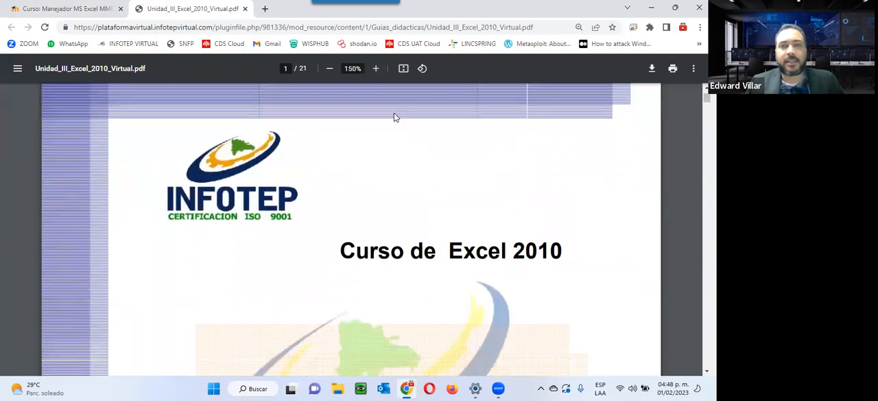
scroll(394, 114, "down", 5)
scroll(395, 117, "up", 2)
scroll(394, 116, "down", 8)
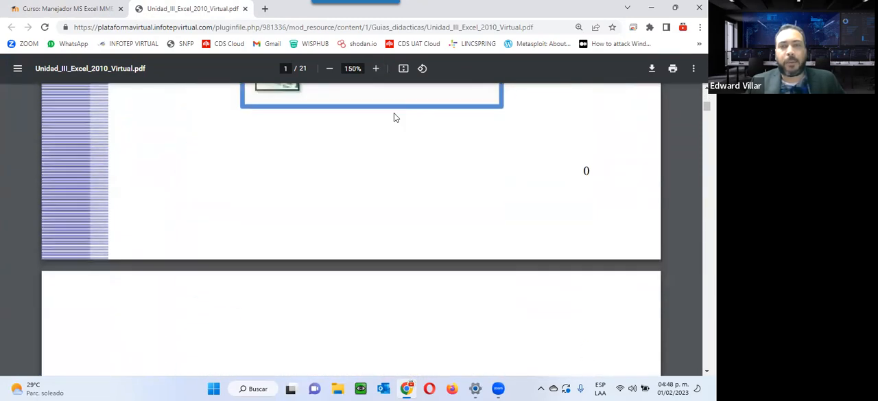
scroll(392, 117, "down", 10)
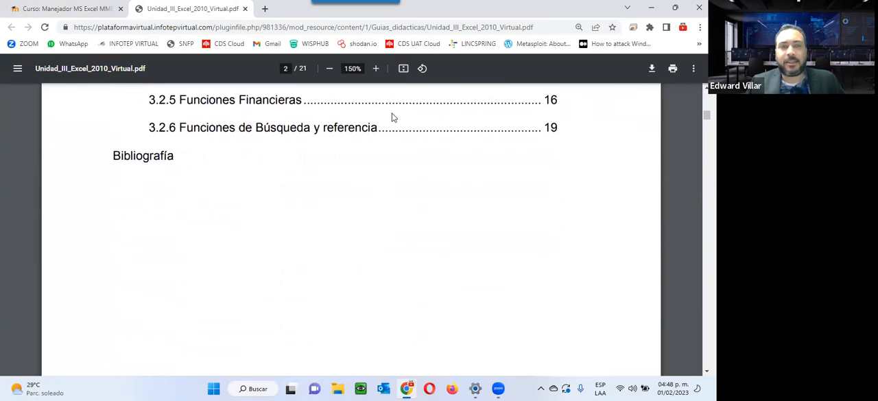
scroll(392, 117, "down", 3)
scroll(391, 117, "up", 1)
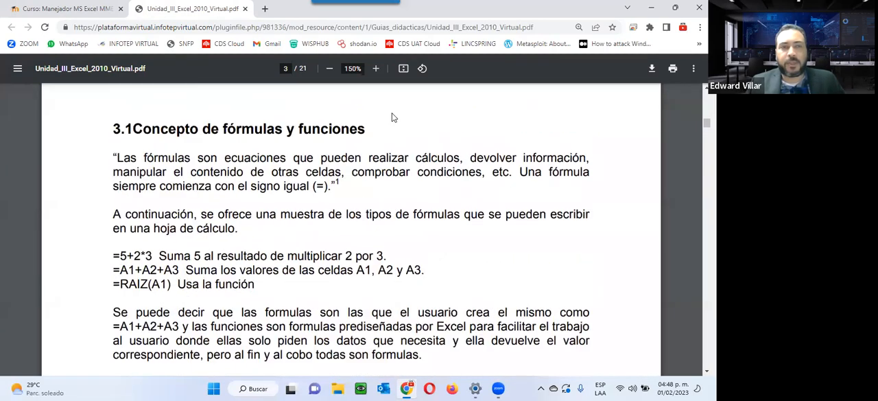
scroll(260, 111, "down", 1)
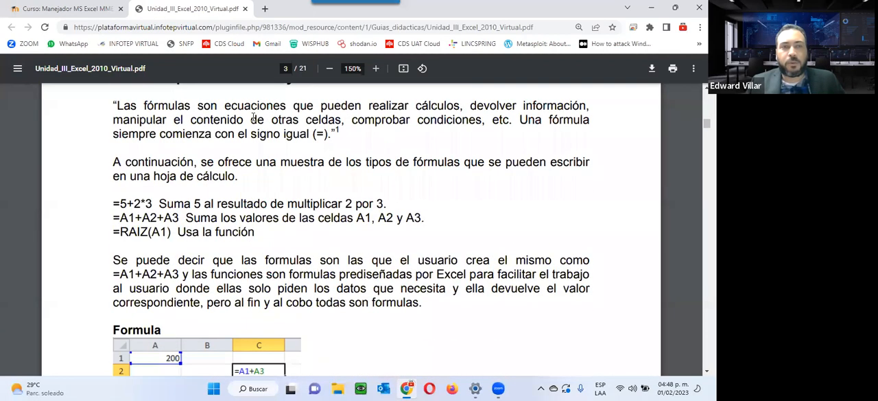
Read the guide from the Formula and Función examples through the operator precedence table to the arithmetic operators in section 3.1.3
scroll(253, 118, "down", 4)
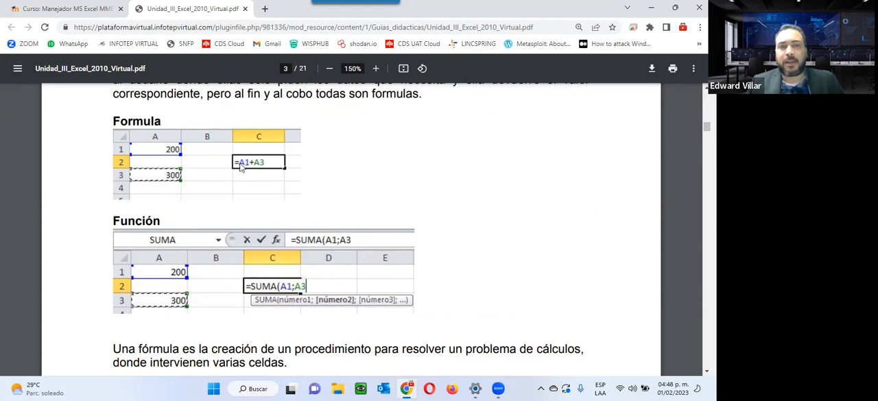
scroll(260, 171, "down", 10)
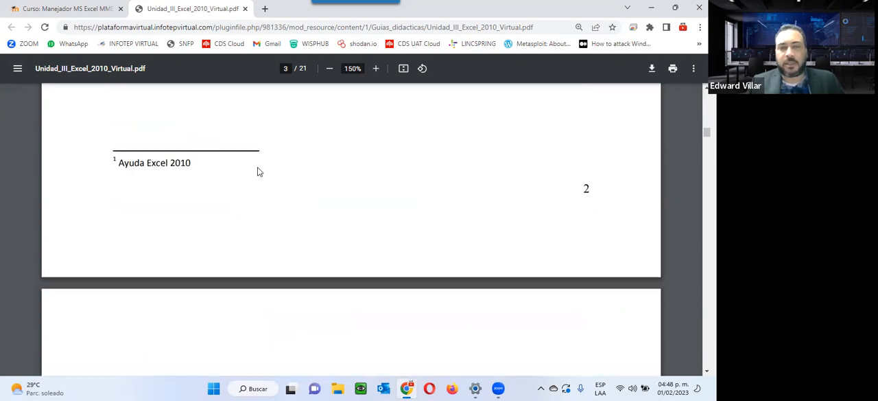
scroll(258, 171, "down", 20)
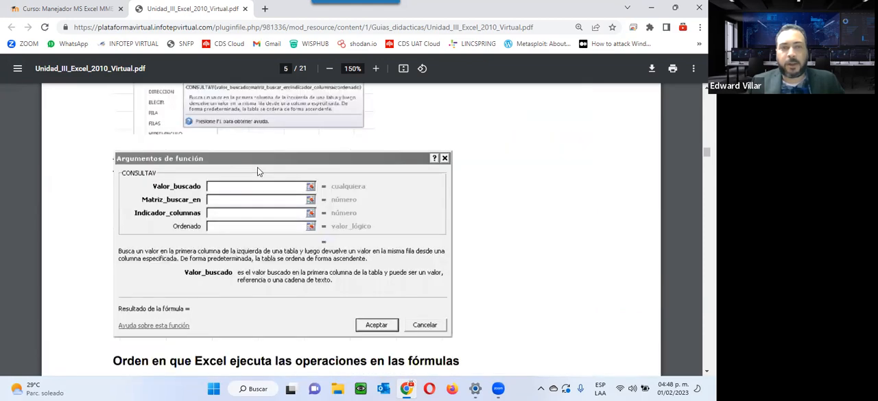
scroll(258, 171, "down", 3)
scroll(258, 171, "up", 5)
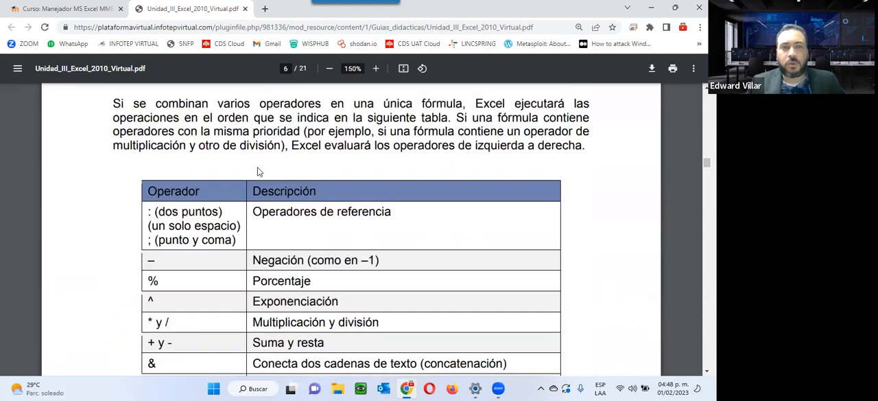
scroll(258, 171, "down", 2)
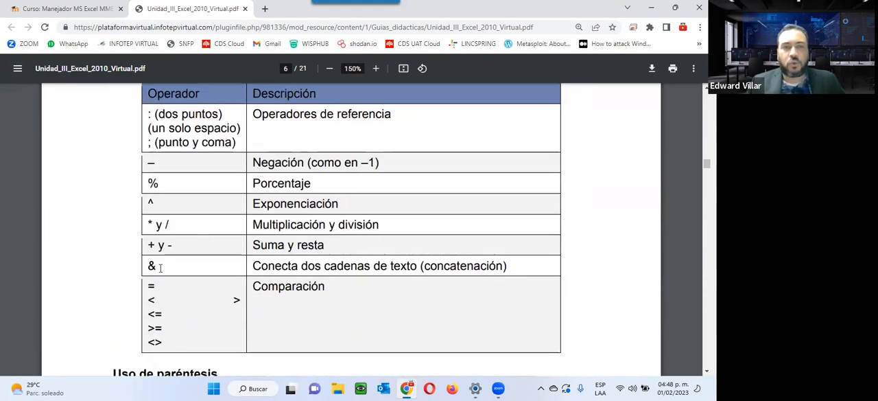
scroll(308, 231, "down", 12)
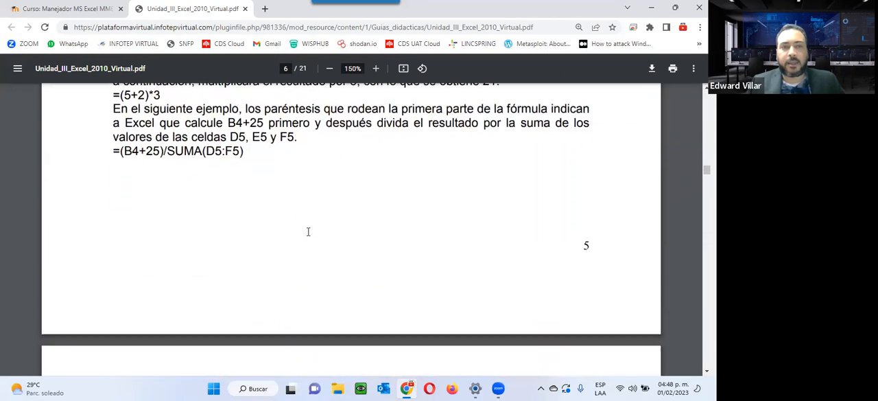
scroll(308, 232, "down", 10)
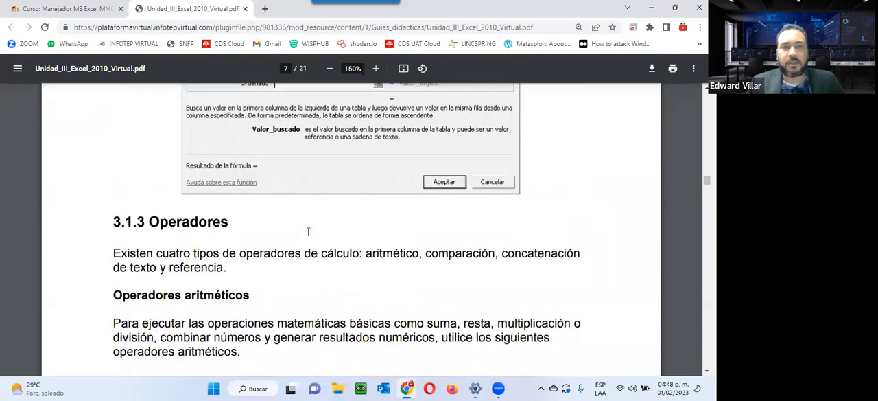
scroll(309, 232, "down", 3)
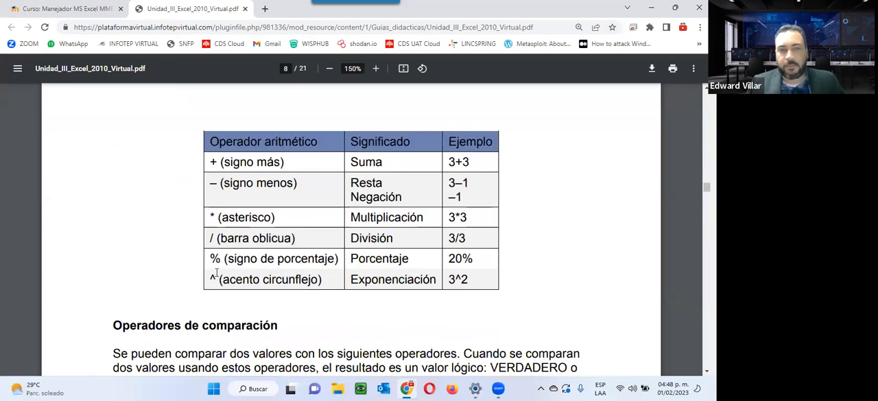
Go back through the CONSULTAV pages to the Formula and Función examples on page 3 of the guide
scroll(221, 263, "up", 20)
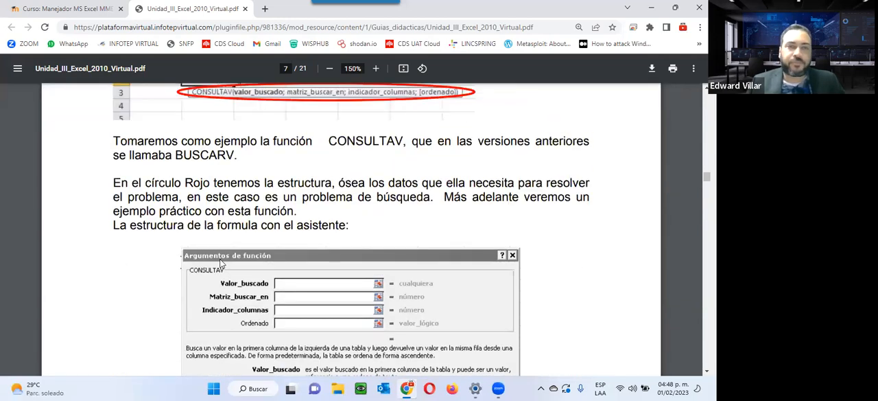
scroll(221, 263, "up", 20)
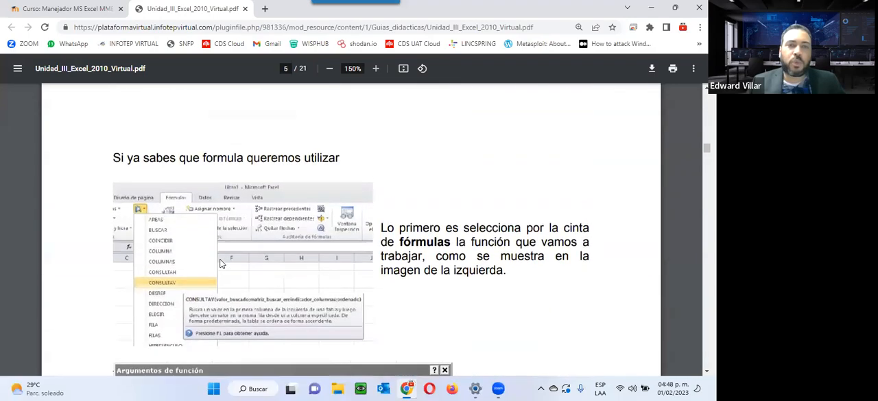
scroll(221, 263, "up", 15)
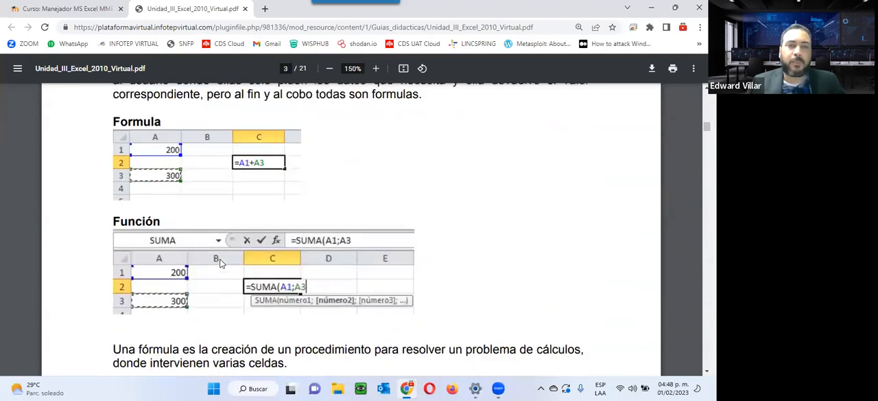
scroll(220, 263, "down", 5)
scroll(165, 208, "up", 2)
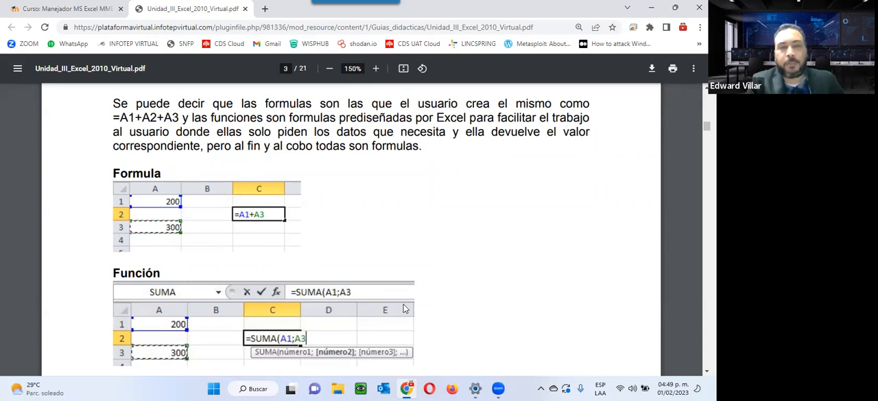
Open Notepad (Bloc de notas) and write "100 y 100" on the line above an equals sign
key("super")
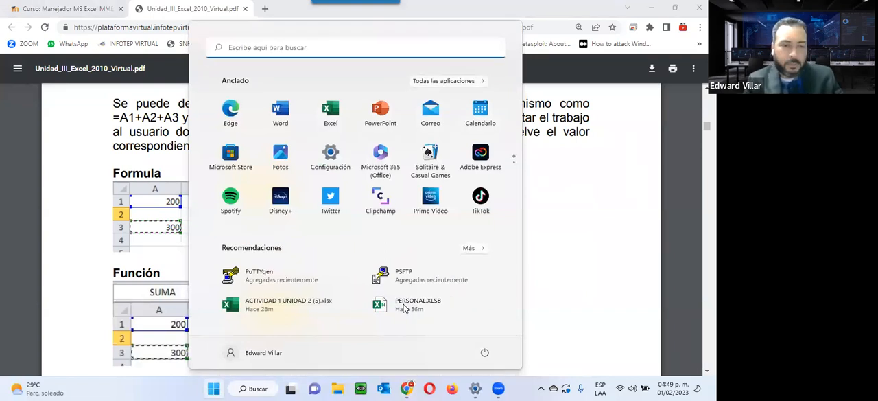
type("bloc de notas")
key("Return")
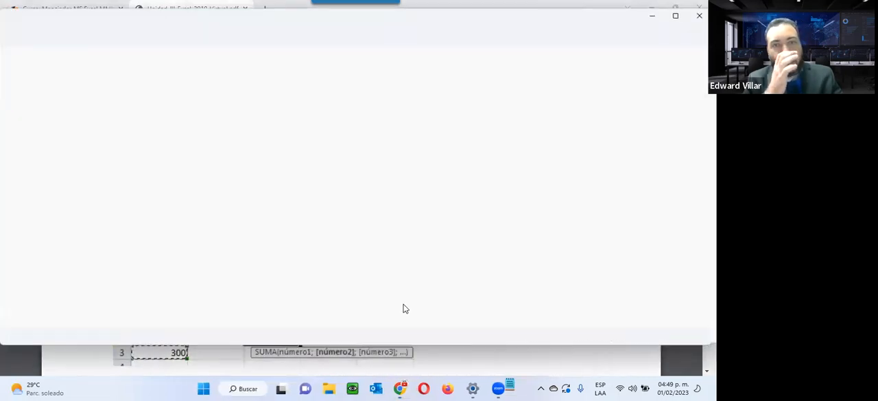
type("=")
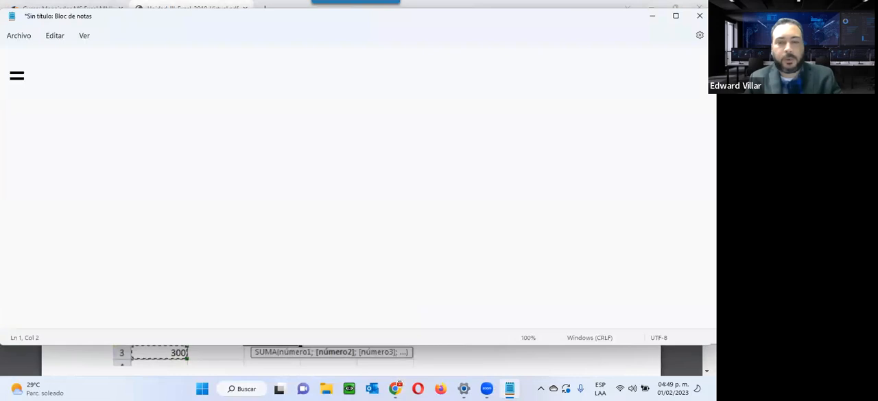
key("Home")
key("Return")
key("Up")
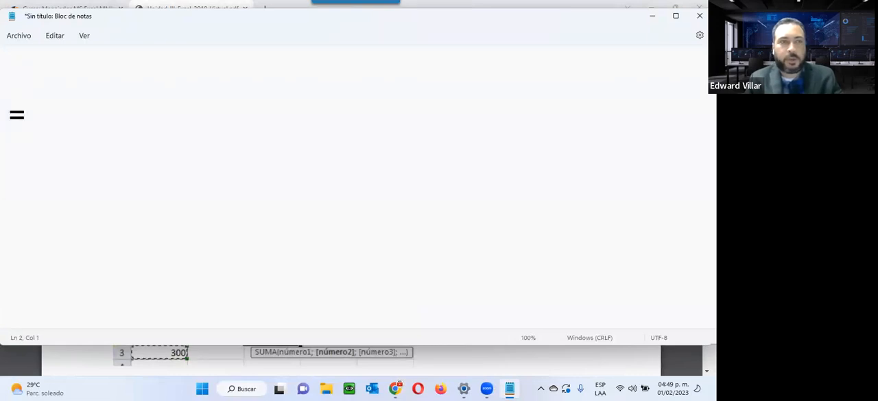
type("100 y 100")
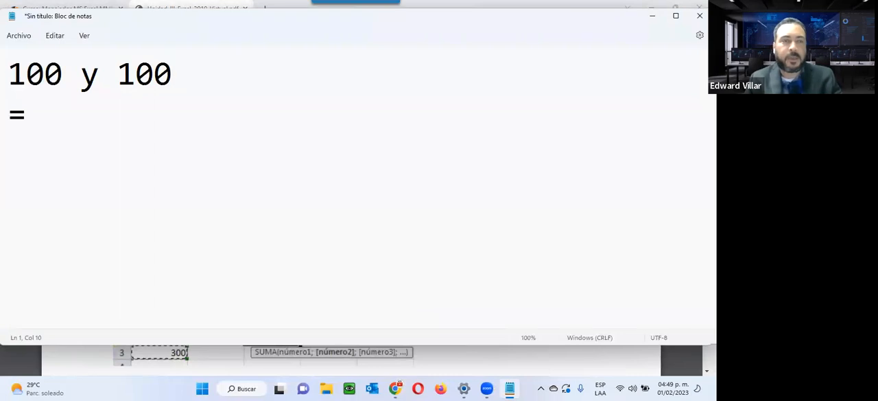
key("Down")
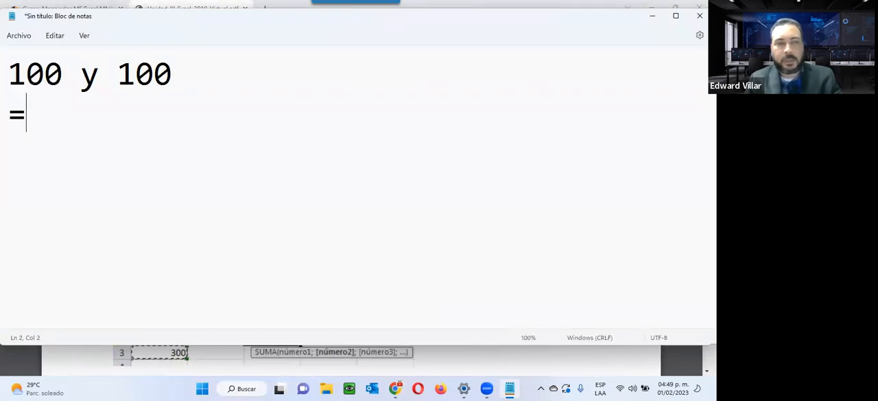
Complete the second line as =100+100/2, and highlight the 100+100 part and the divisor 2 in turn
type("100+1")
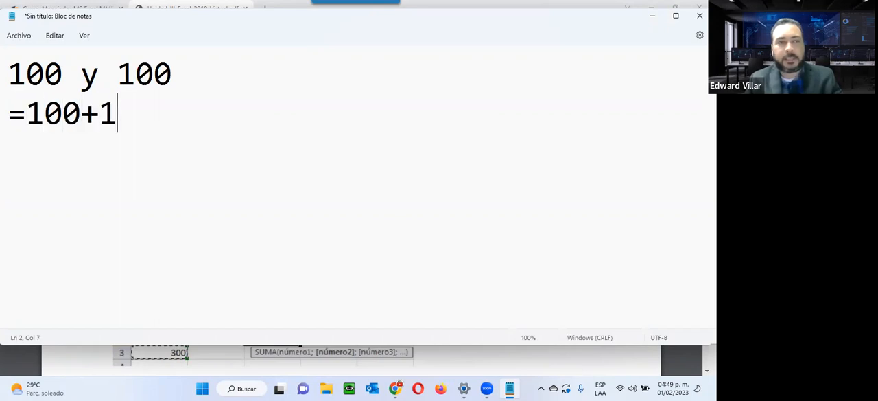
type("00/")
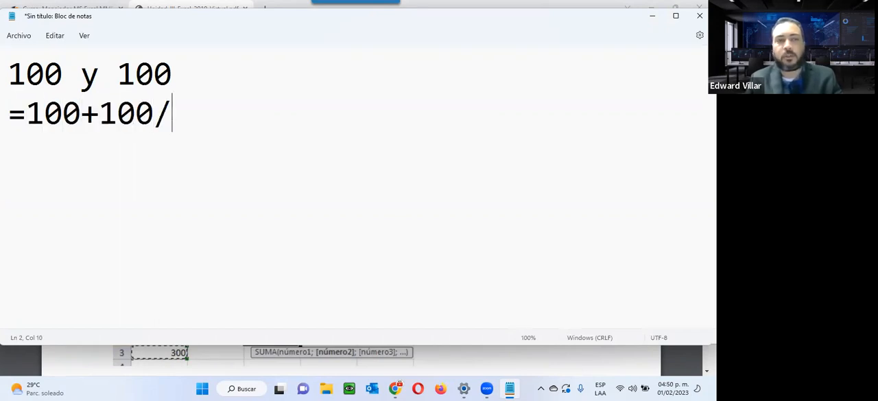
type("2")
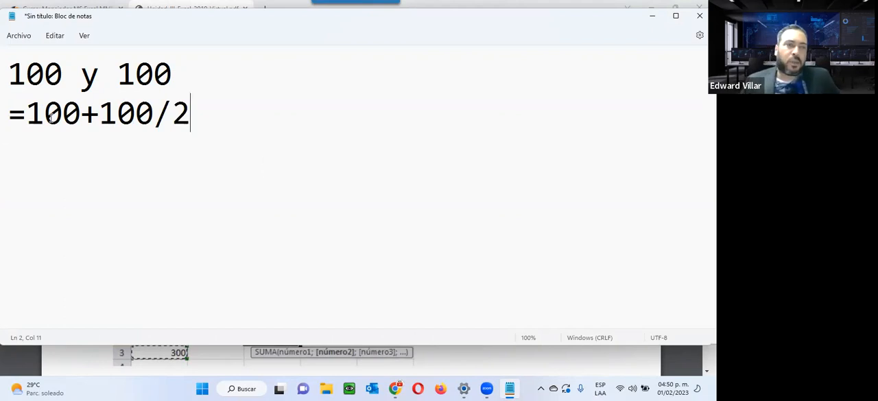
left_click_drag(27, 113, 156, 119)
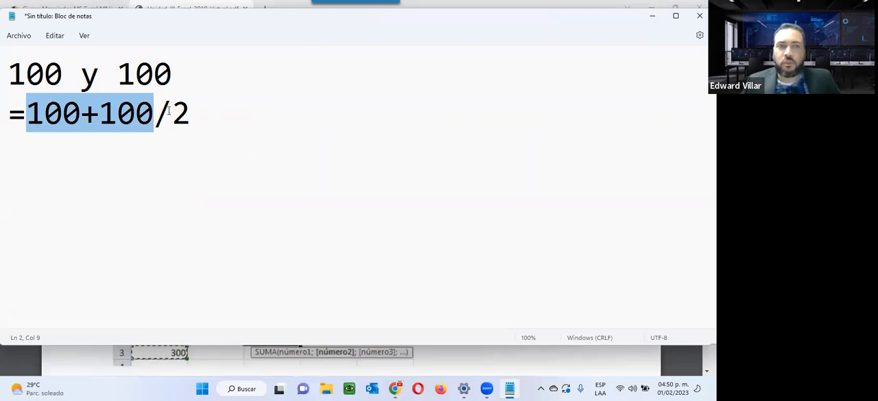
left_click_drag(179, 110, 195, 112)
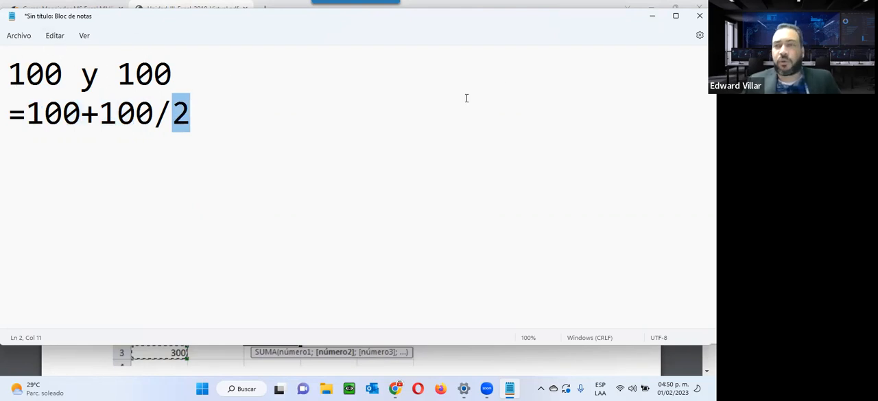
Minimize Notepad, review the guide's Formula and Función examples in the browser, and close the guide's tab
left_click(653, 15)
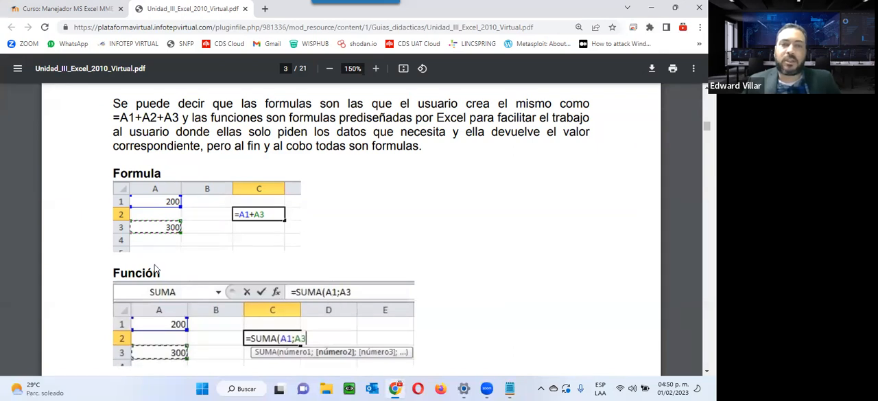
left_click(510, 388)
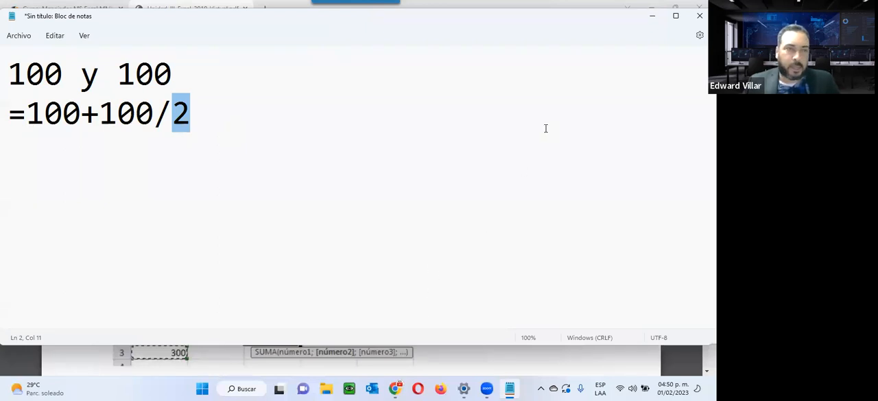
left_click(654, 15)
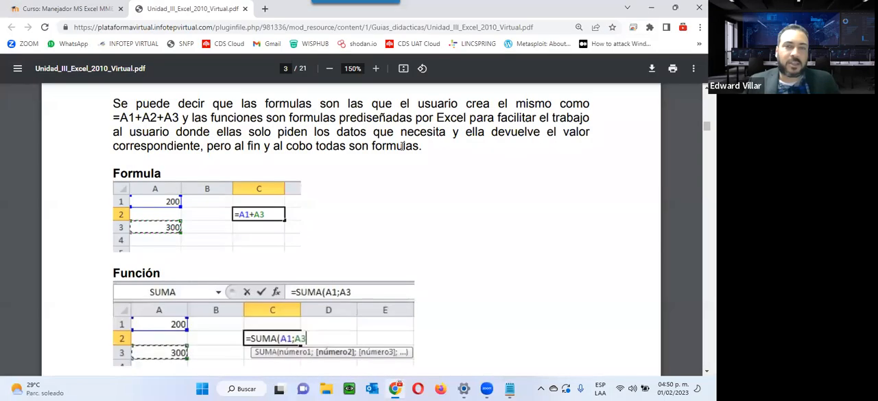
scroll(169, 277, "down", 3)
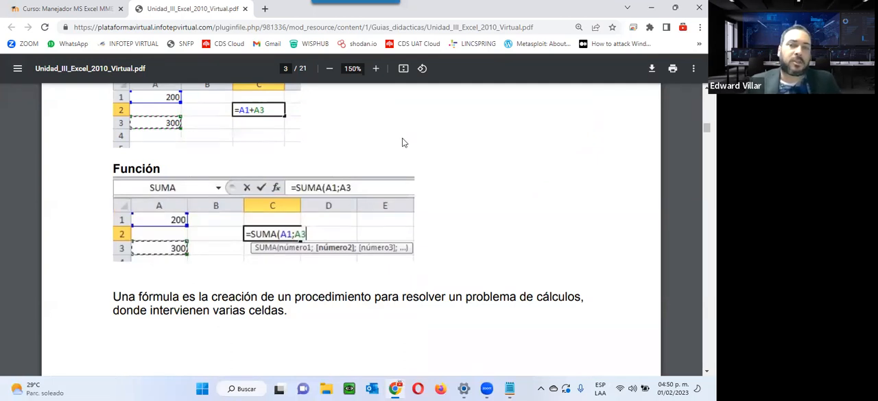
left_click(245, 9)
Open Foro de la Unidad 3 in a new browser tab, read its discussion prompt, and close the tab
scroll(334, 334, "down", 3)
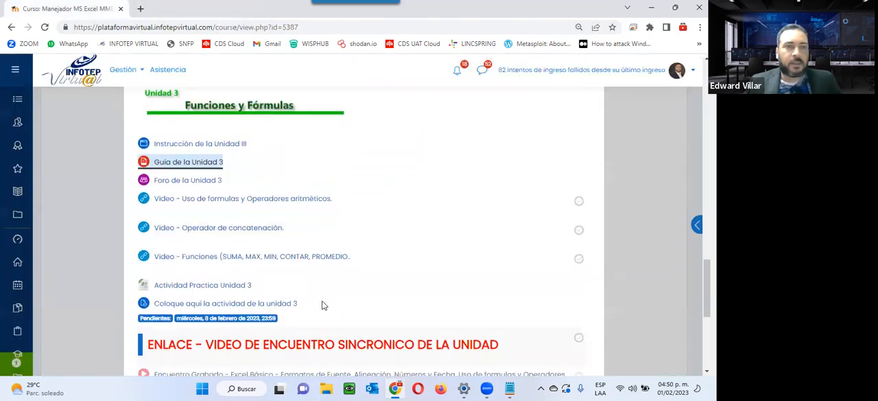
right_click(173, 188)
left_click(206, 195)
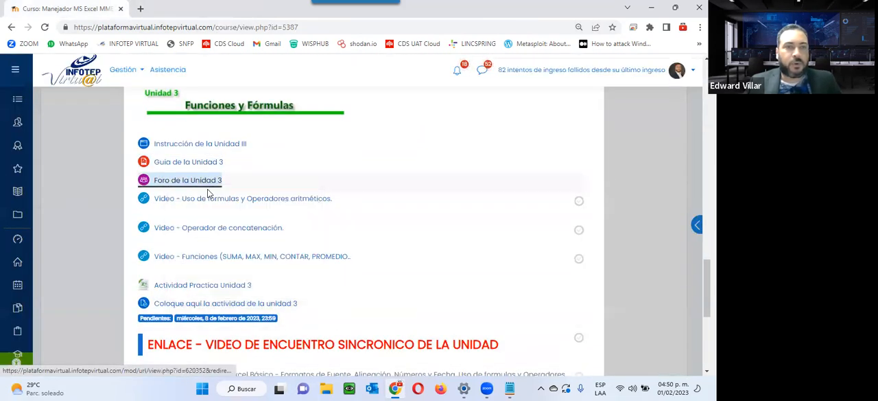
left_click(239, 10)
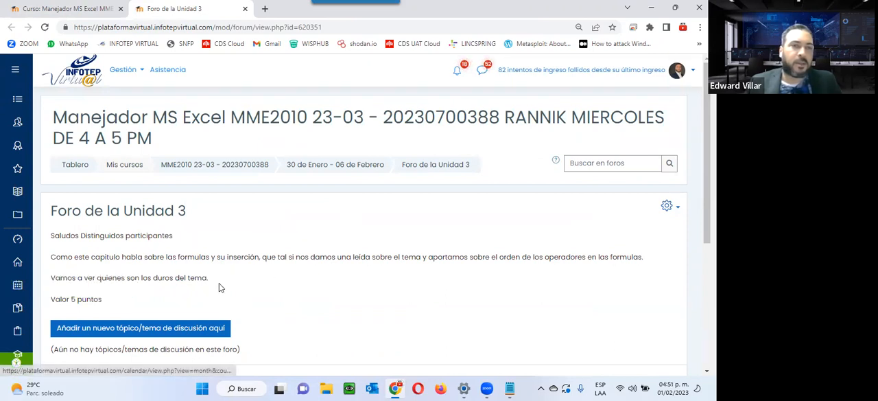
scroll(220, 196, "down", 1)
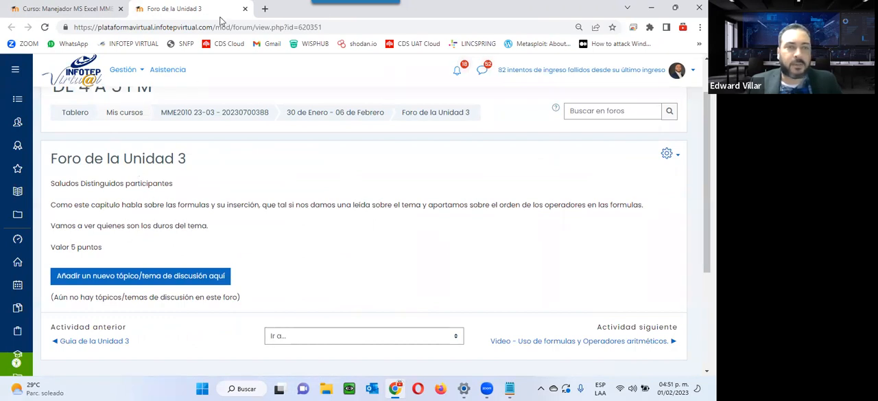
left_click(245, 8)
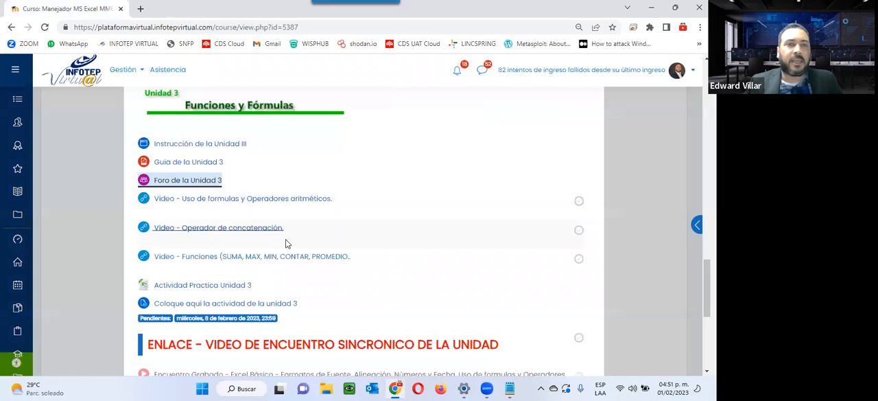
Look over the remaining unit 3 resources and download the Actividad Practica Unidad 3 workbook
scroll(333, 199, "down", 2)
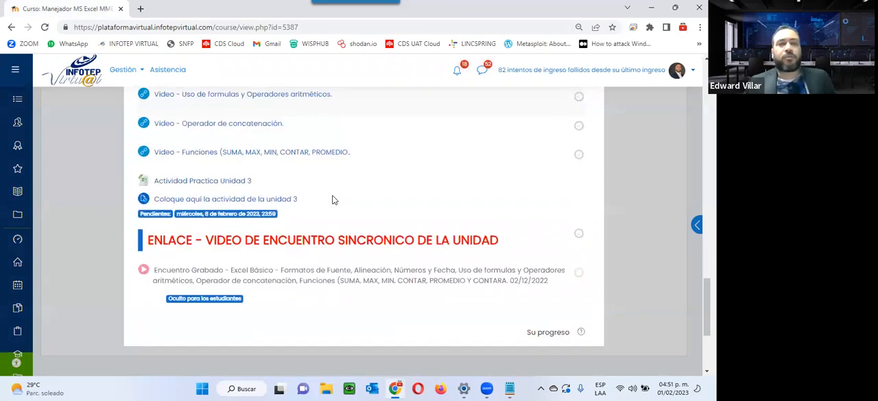
scroll(334, 199, "up", 1)
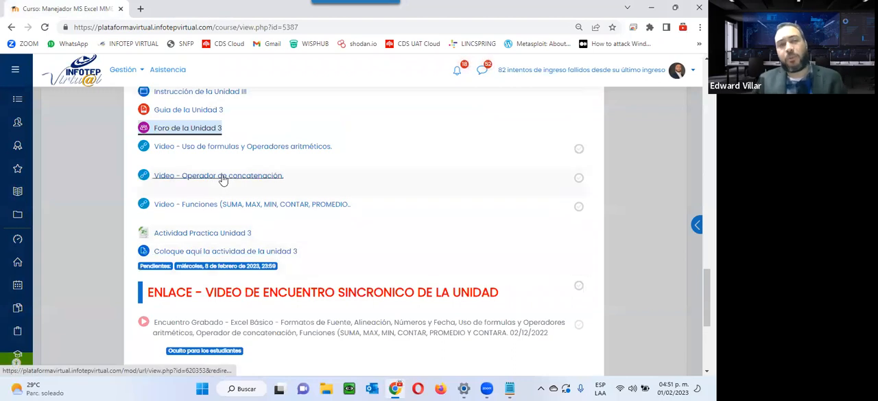
left_click(195, 230)
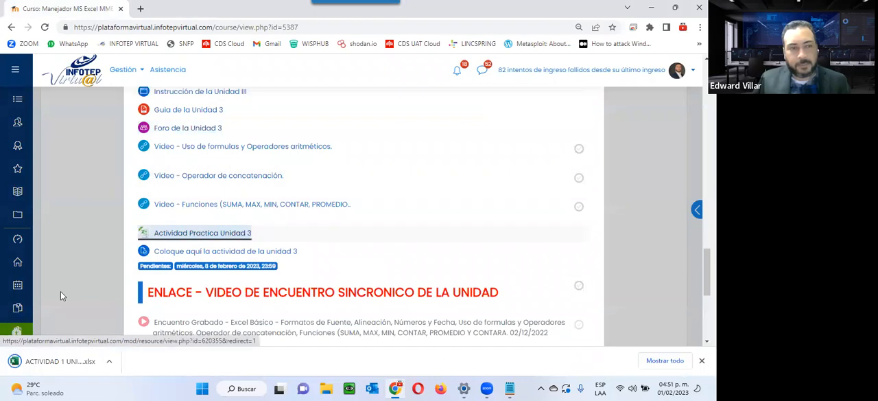
Open the downloaded activity workbook in Excel and look over the tables on the Operadores aritméticos sheet
left_click(32, 357)
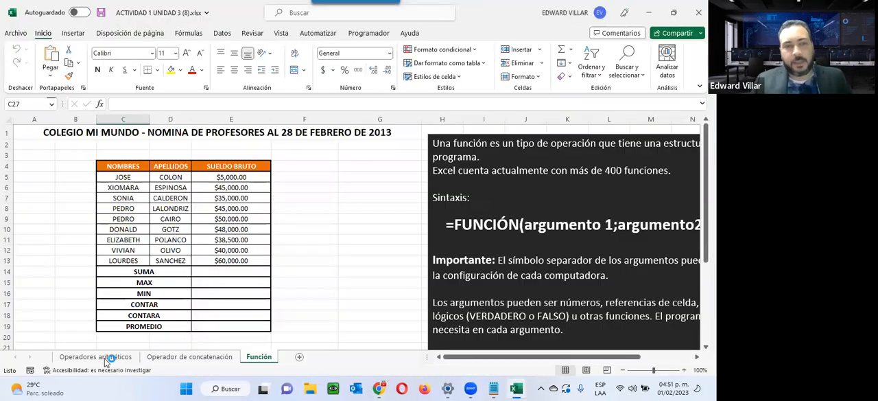
left_click(105, 359)
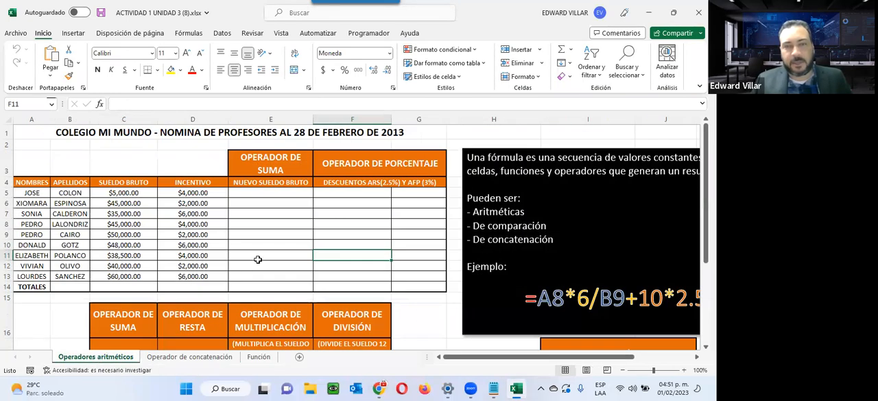
scroll(257, 259, "down", 4)
scroll(257, 260, "up", 2)
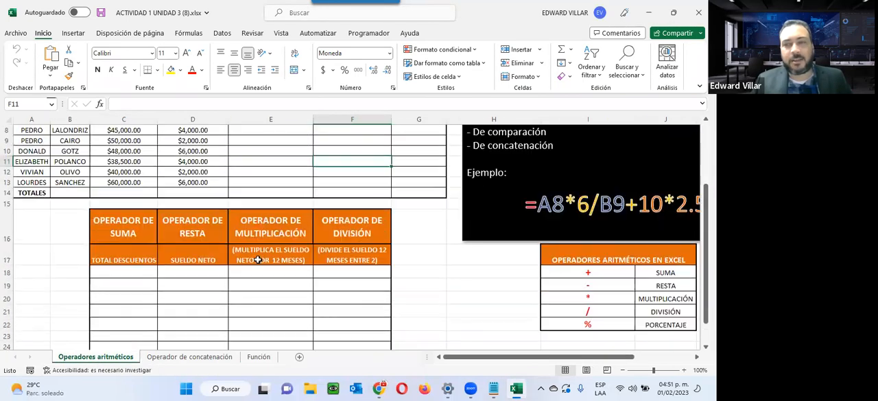
scroll(257, 260, "up", 3)
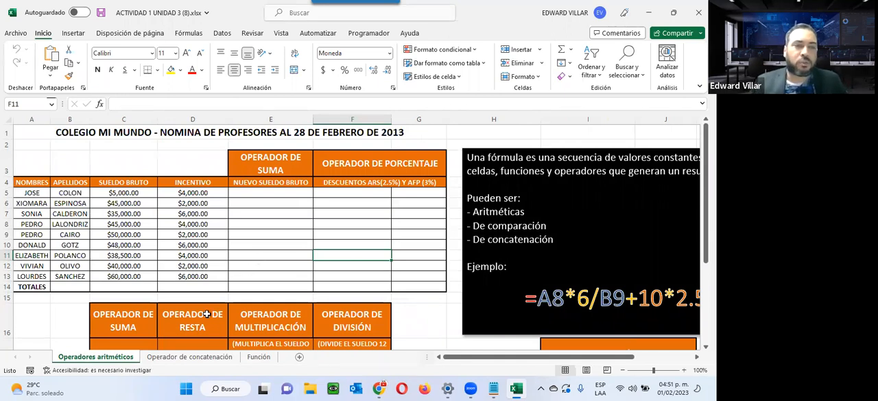
scroll(207, 316, "down", 1)
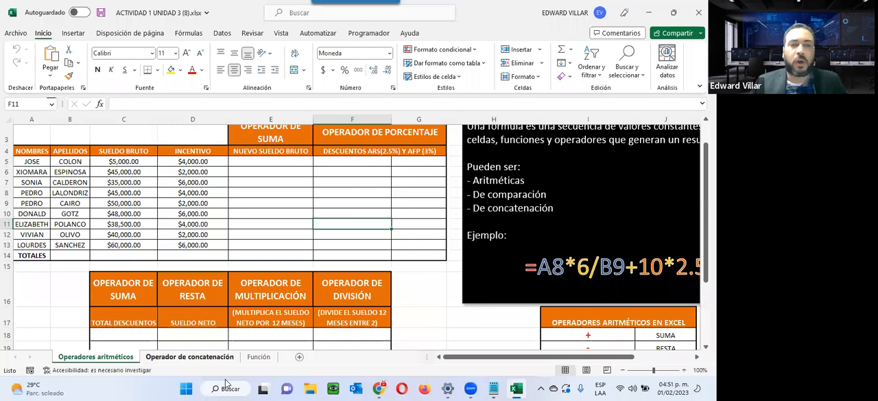
Review the Operador de concatenación sheet, selecting the first row's NOMBRES, APELLIDOS and NOMBRE Y APELLIDO cells in turn
key("ctrl+Page_Down")
scroll(273, 218, "up", 4)
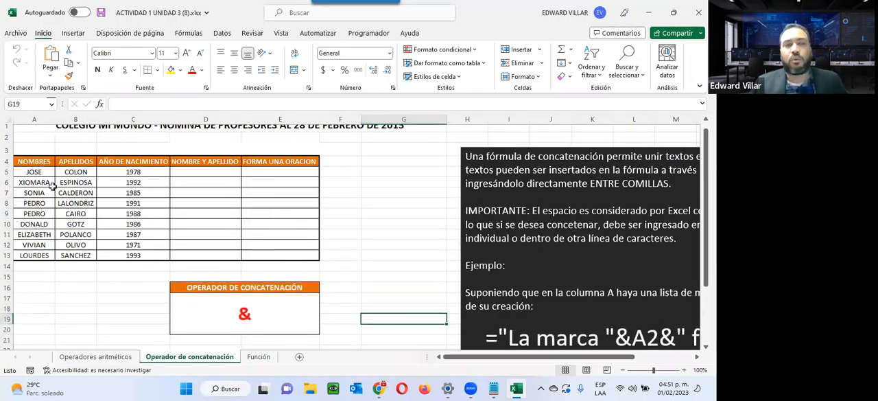
left_click(30, 171)
left_click(72, 172)
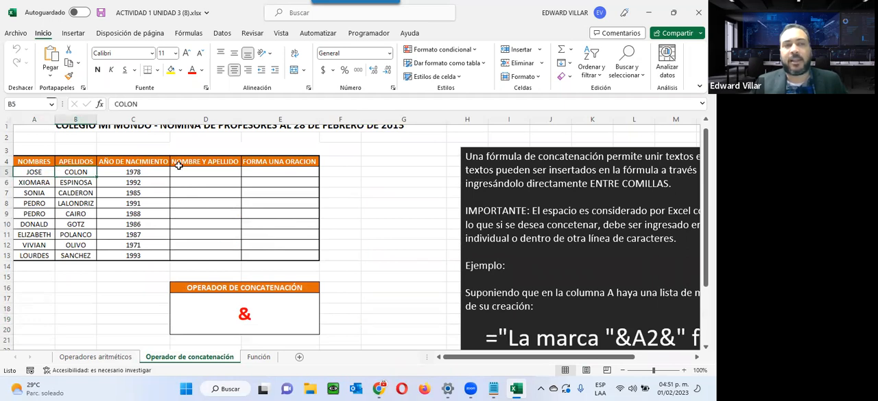
left_click(199, 177)
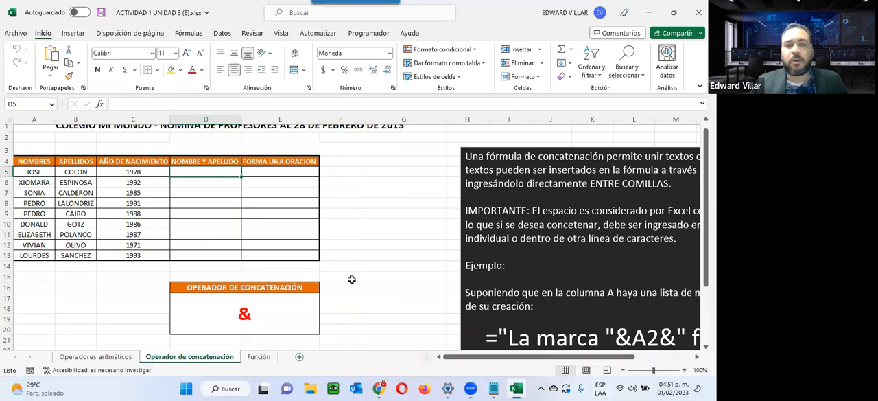
Review the Función sheet and its explanation box, and minimize the workbook with the Operadores aritméticos sheet active
left_click(258, 356)
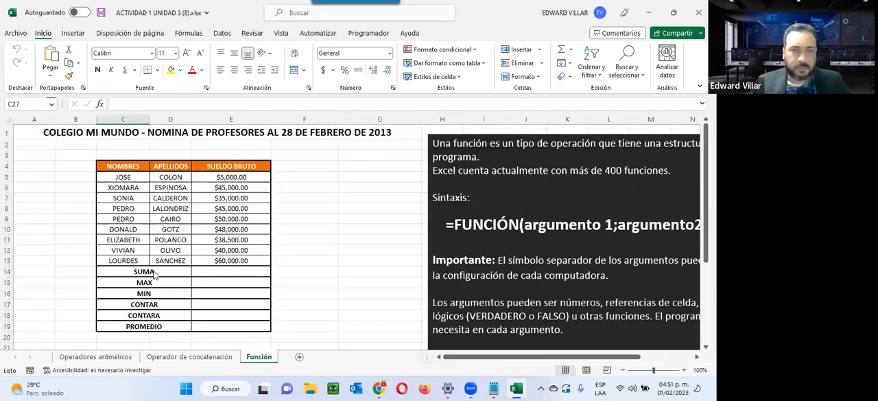
left_click(482, 134)
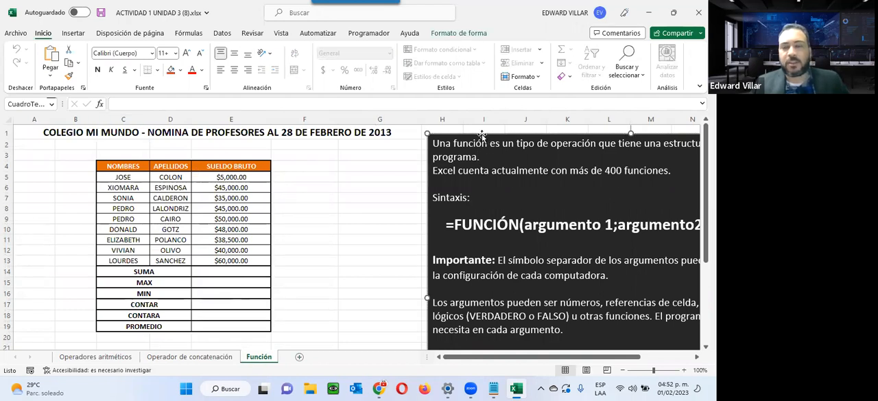
left_click(103, 357)
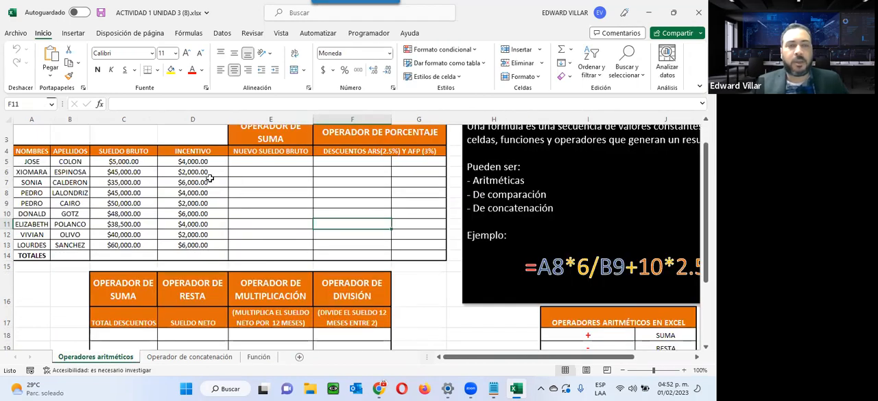
left_click(647, 13)
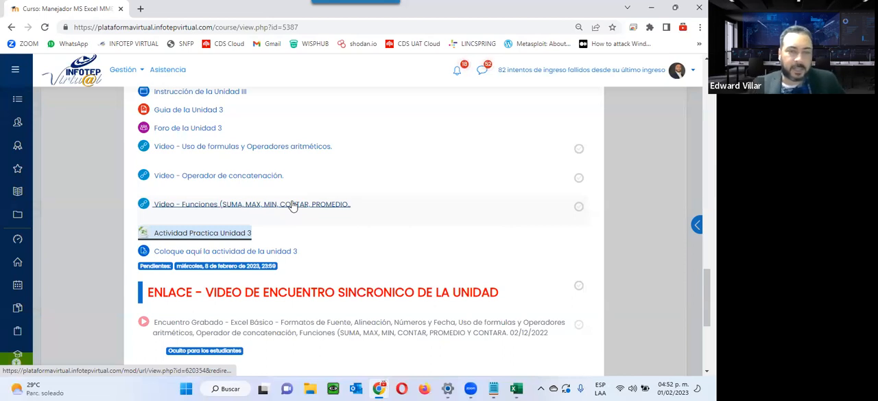
Switch back to the Excel workbook and enter =C5+D5 in cell E5 under NUEVO SUELDO BRUTO
left_click(516, 388)
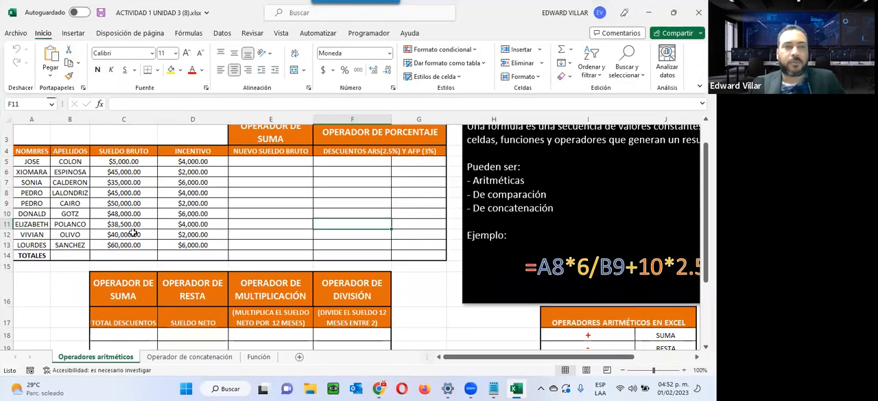
scroll(132, 236, "up", 1)
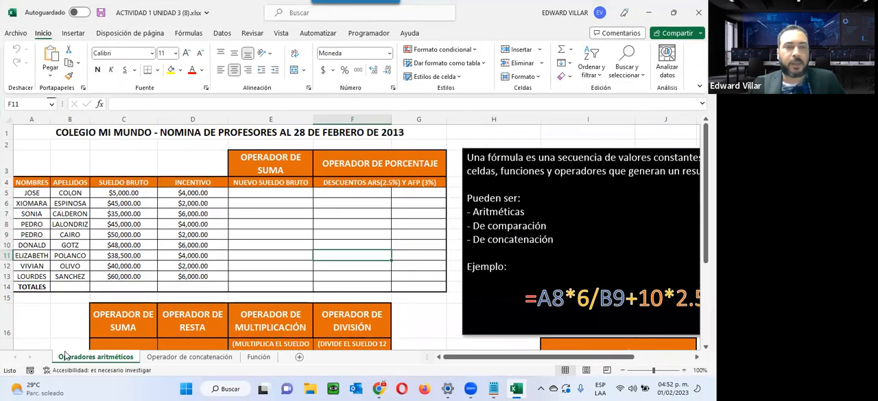
left_click(265, 193)
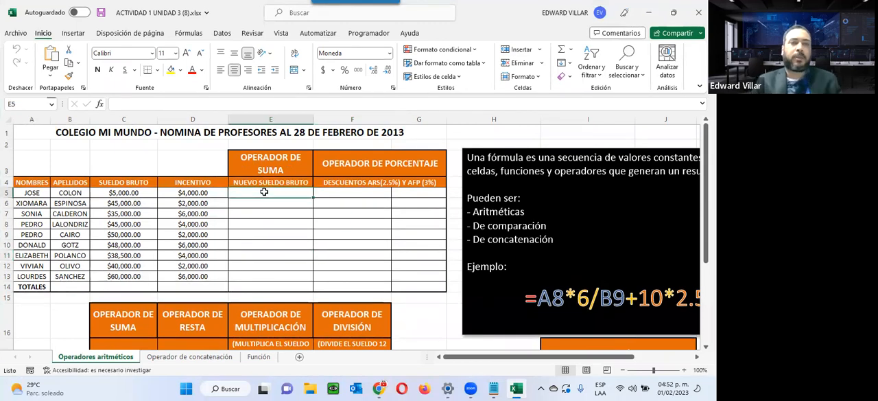
type("=")
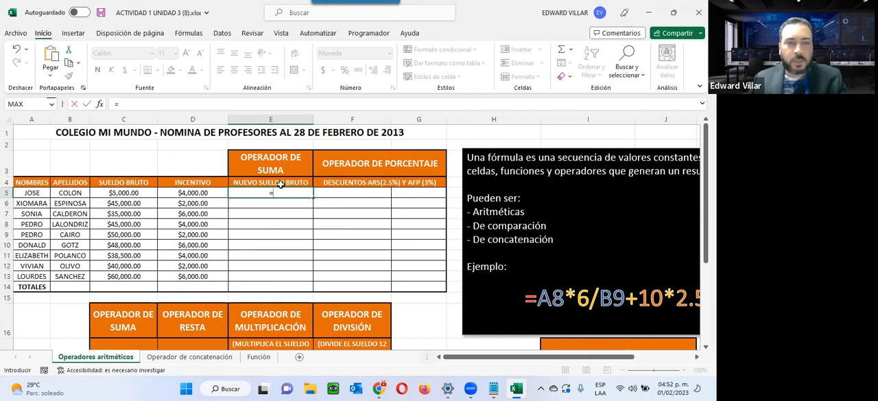
left_click(119, 195)
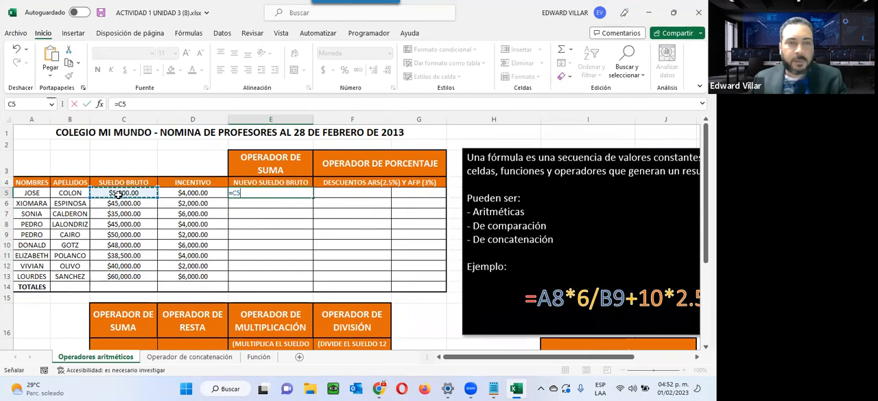
type("+")
left_click(202, 195)
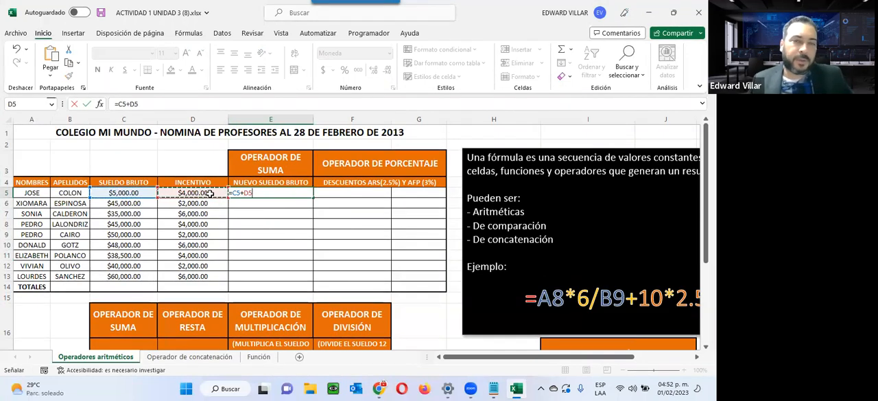
key("Return")
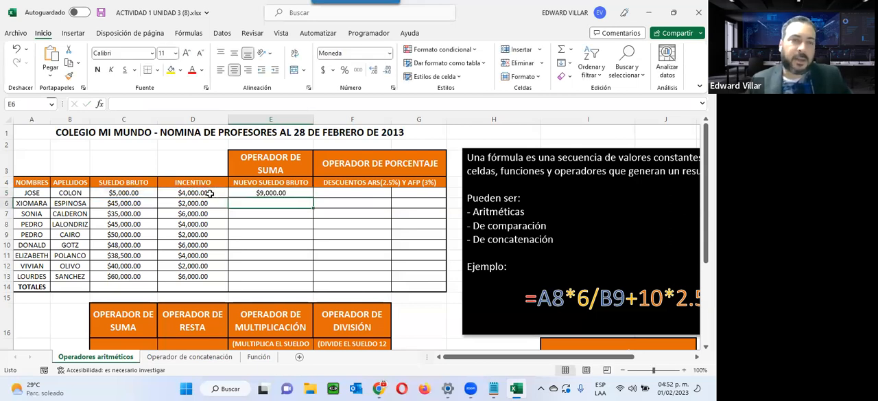
Examine the formula in cell E5 and the cells it references, leaving the formula as it is
left_click(254, 191)
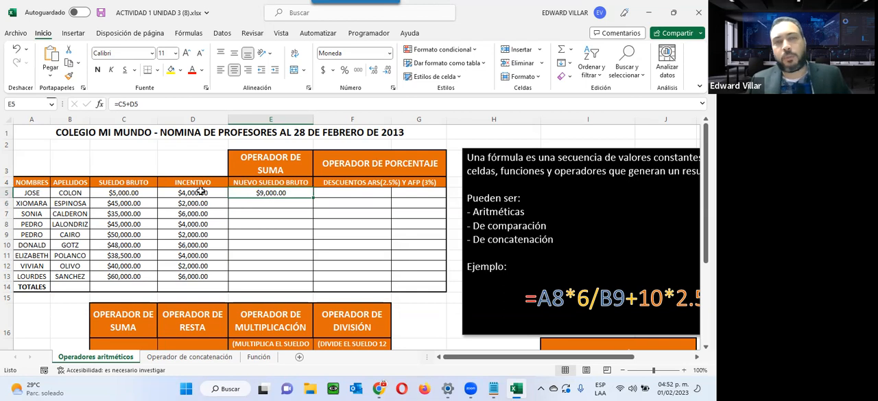
double_click(267, 192)
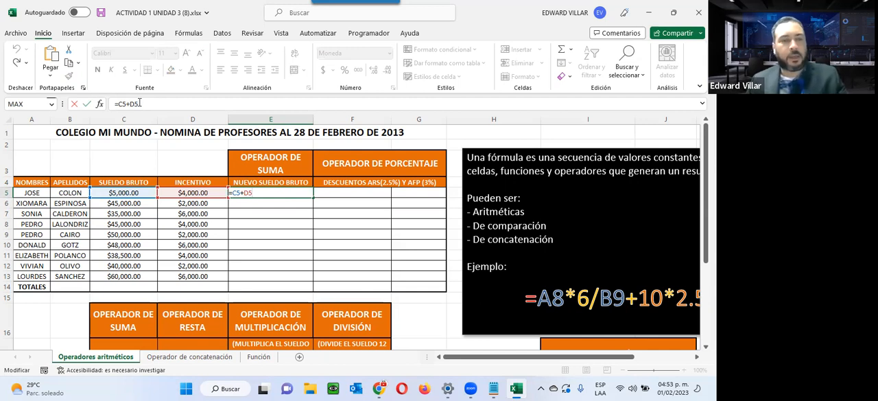
key("ctrl+Return")
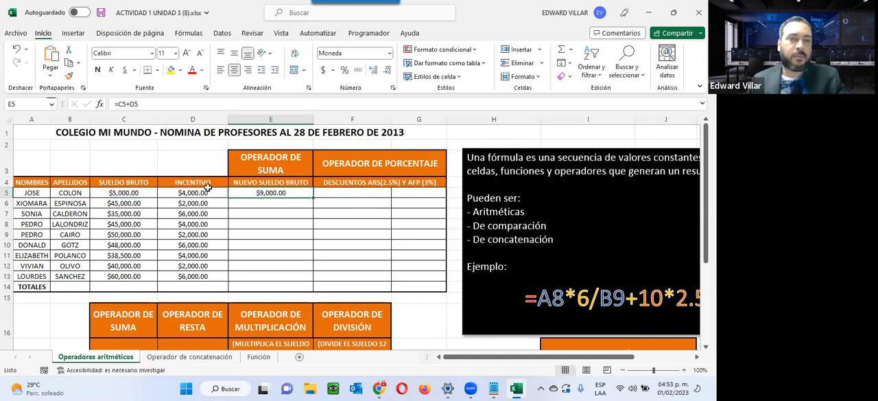
double_click(256, 193)
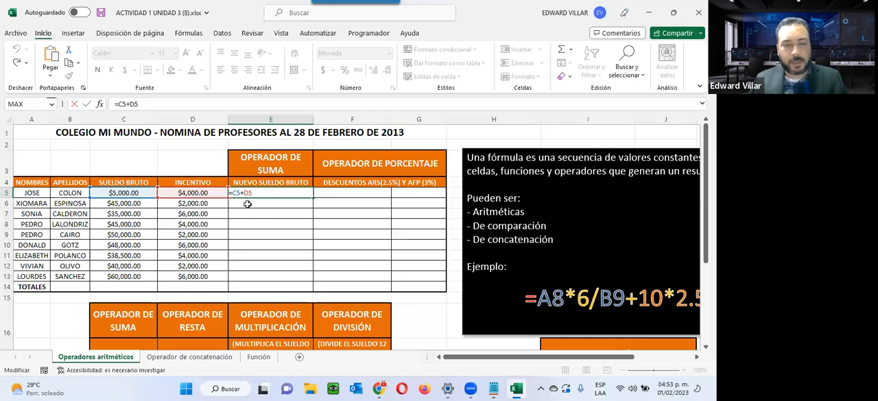
key("ctrl+Return")
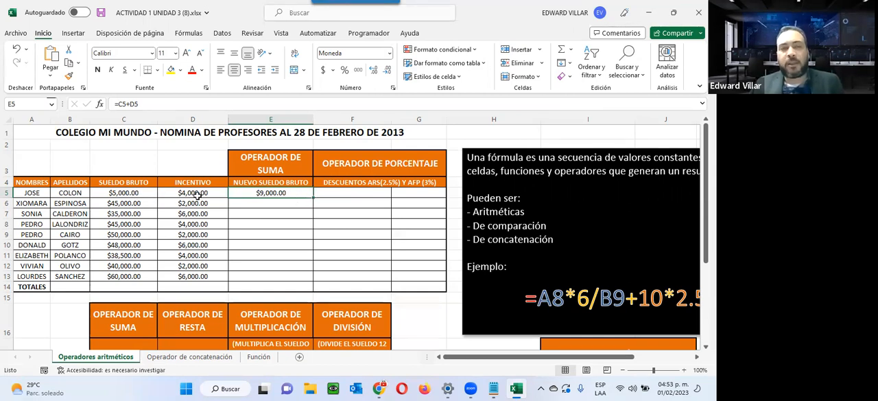
Copy the sum formula from E5 down to E6 and compare the cell references in the two formulas
left_click_drag(313, 197, 311, 211)
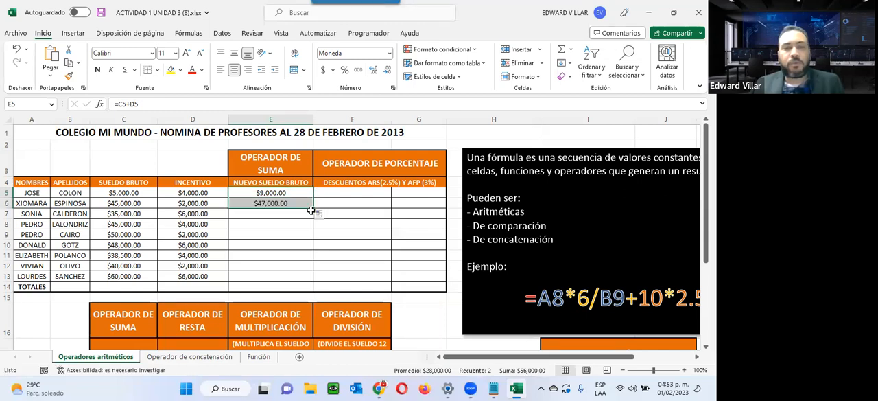
double_click(274, 203)
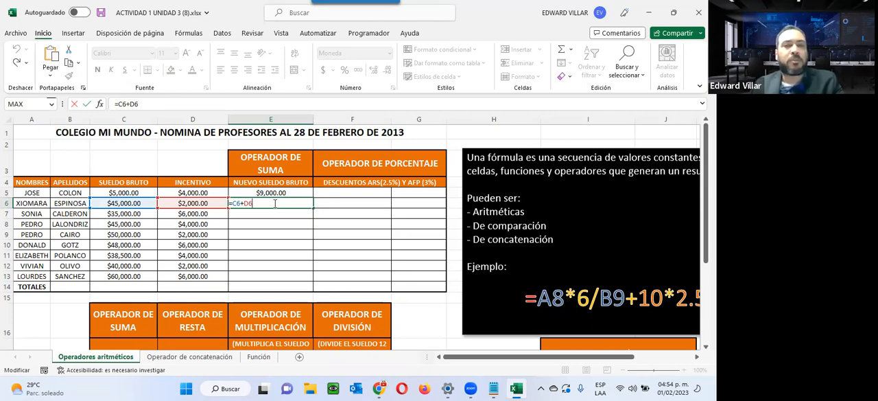
key("ctrl+Return")
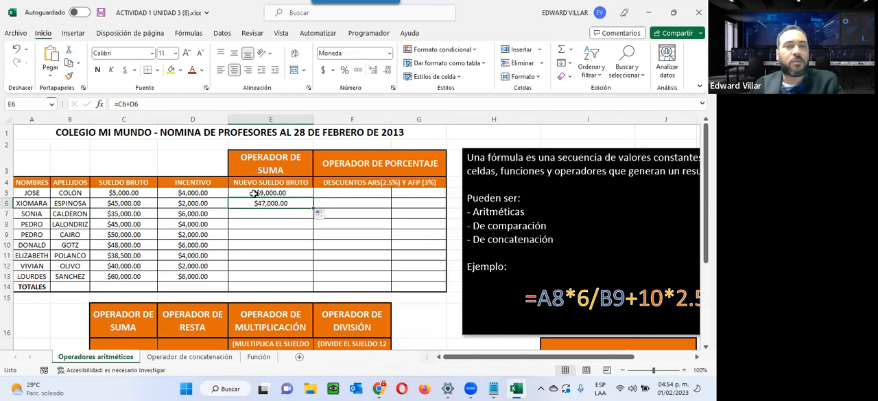
double_click(254, 195)
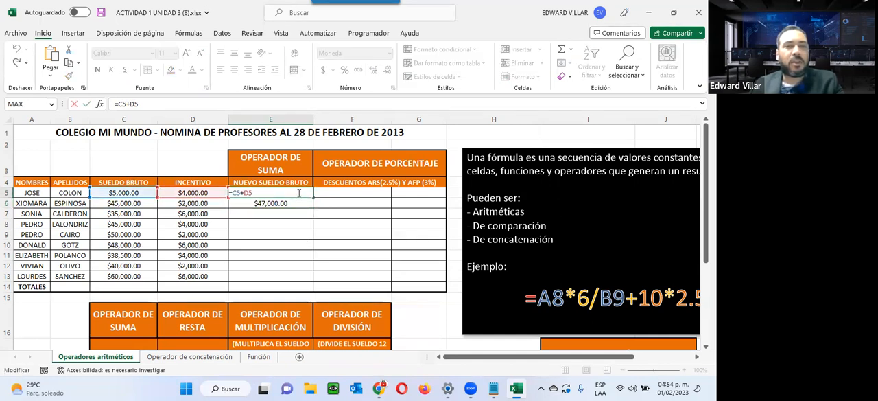
key("ctrl+Return")
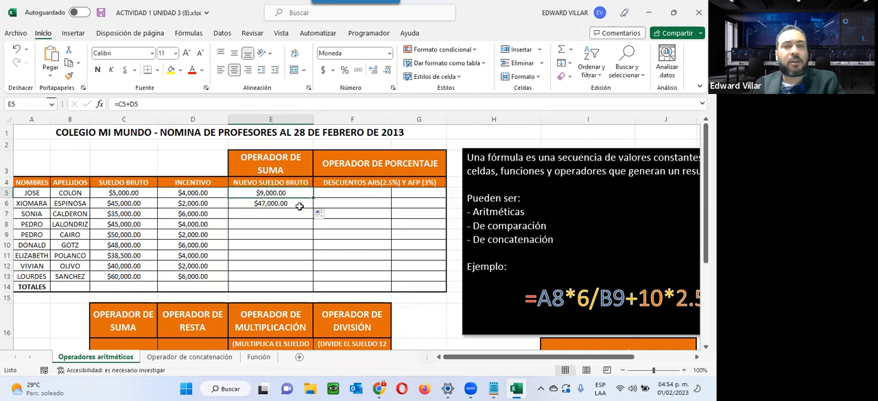
double_click(298, 205)
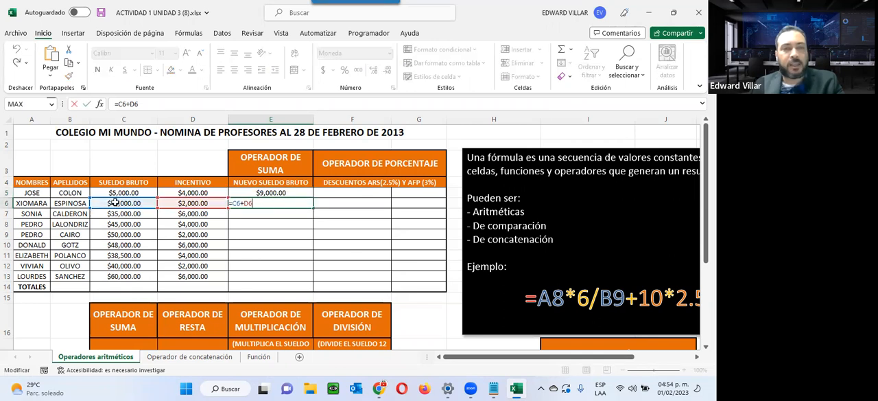
key("ctrl+Return")
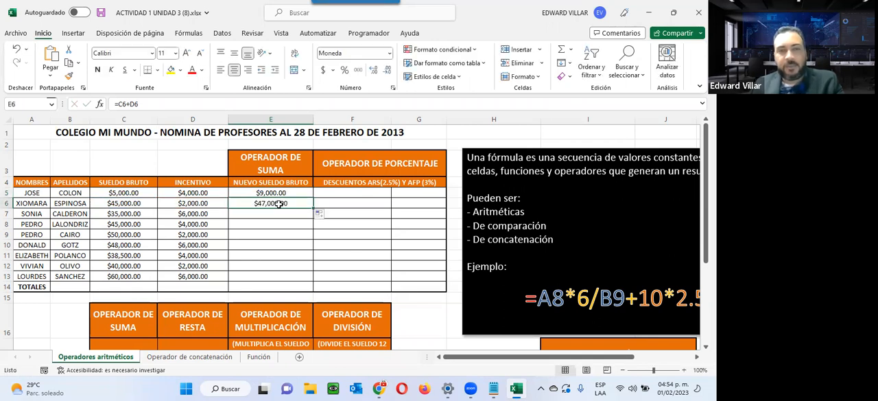
Fill the sum formula from E6 down through E13 and check the formulas in E13 and E12
left_click_drag(314, 209, 308, 283)
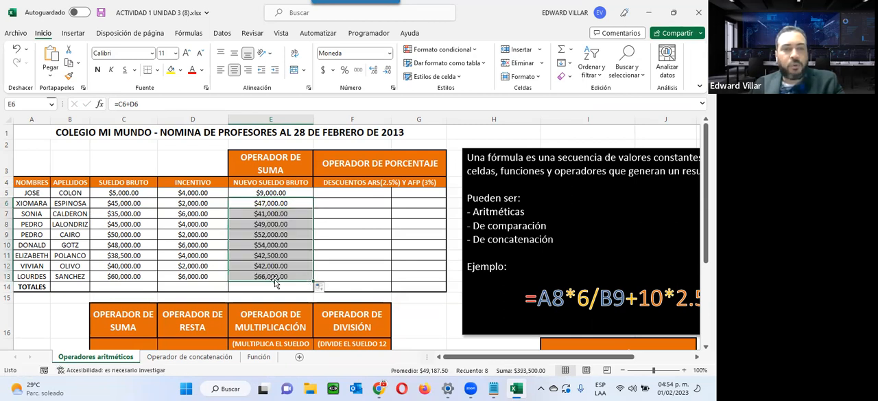
double_click(252, 276)
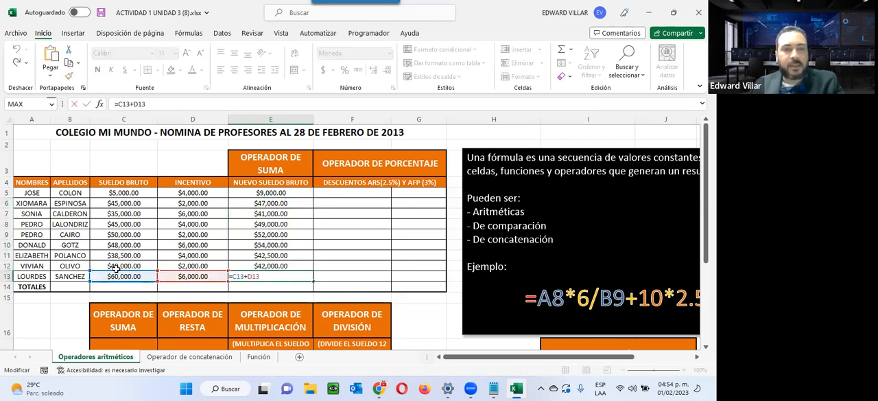
key("Escape")
double_click(254, 265)
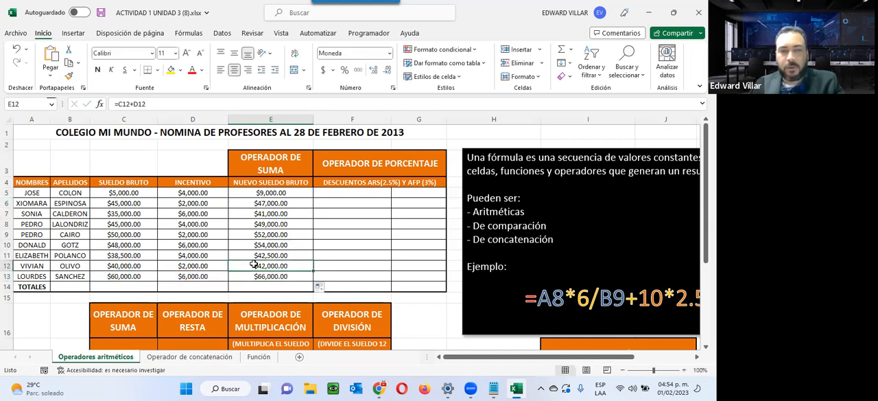
key("Escape")
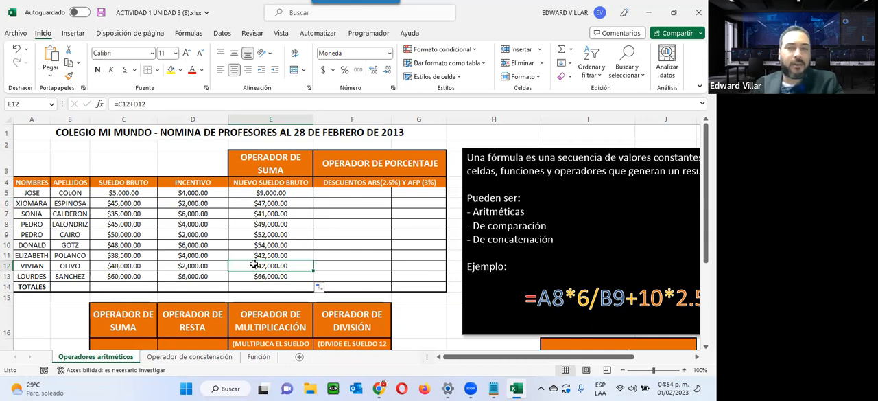
Check the cell references in the formula of E10 and leave it as it is
double_click(265, 244)
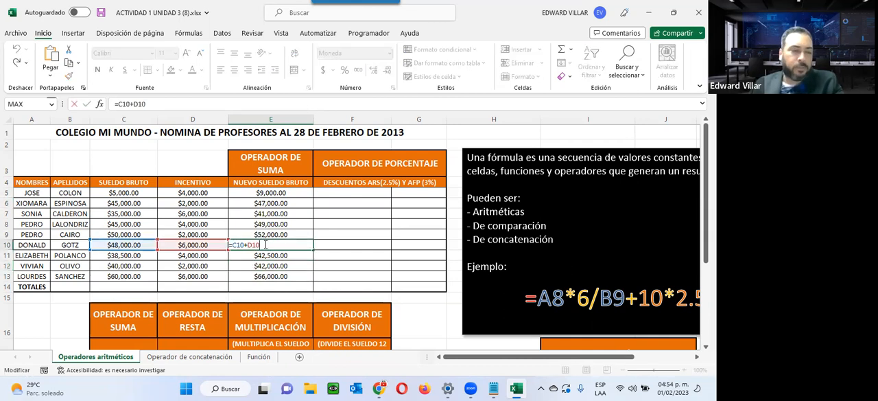
key("Escape")
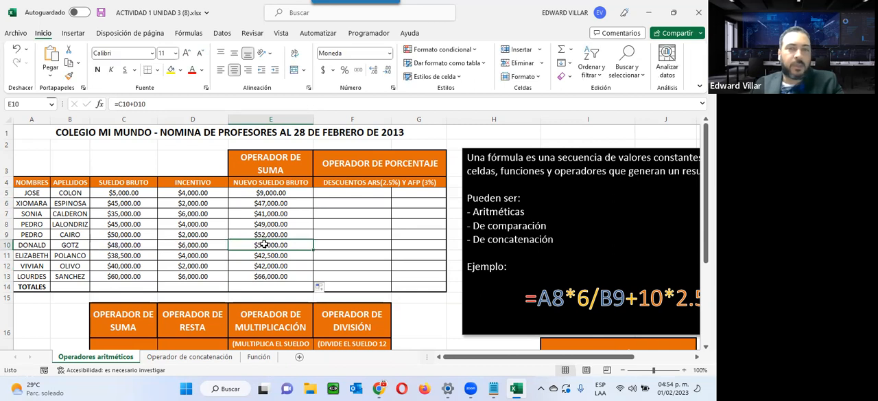
Enter =E5*2.5% in cell F5 to calculate the first employee's ARS discount
left_click(356, 192)
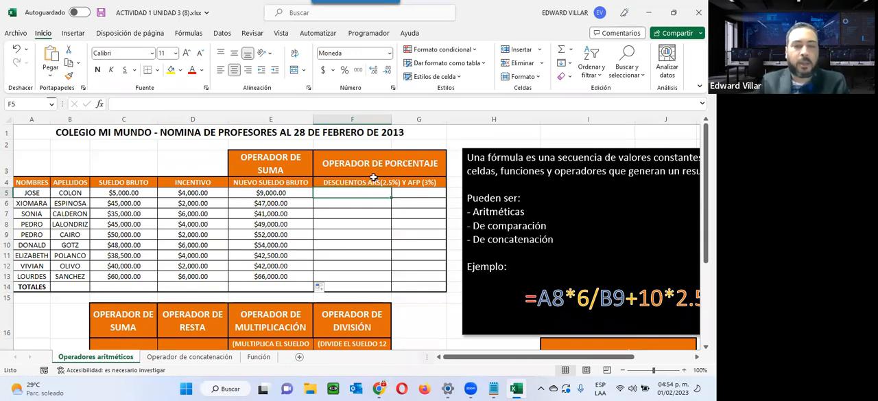
type("=")
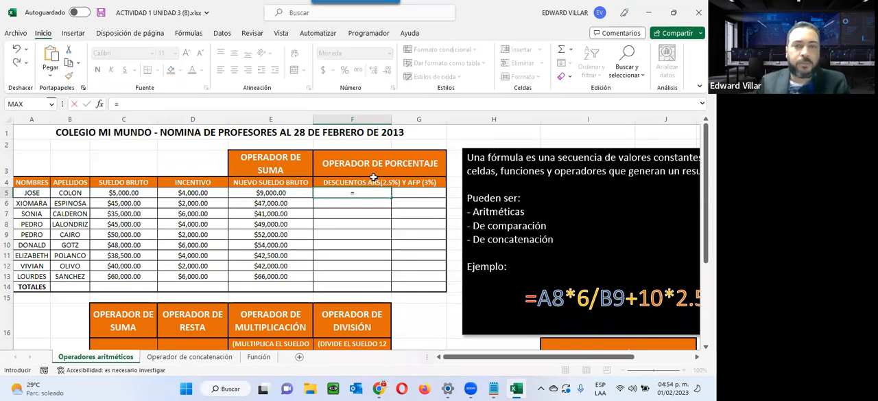
left_click(272, 193)
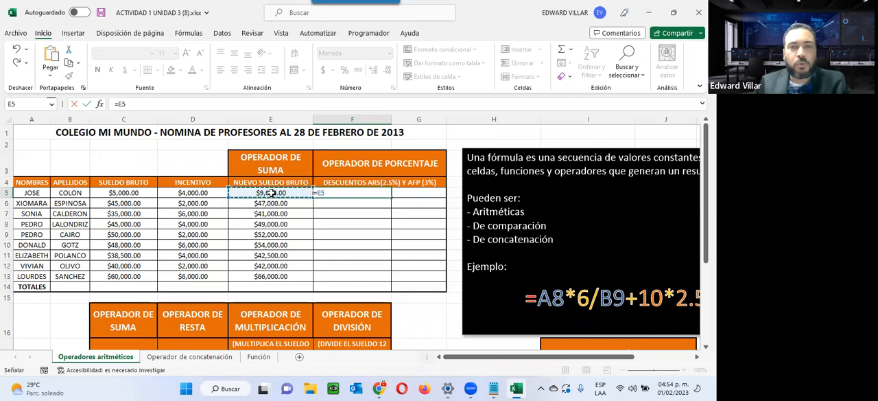
type("*")
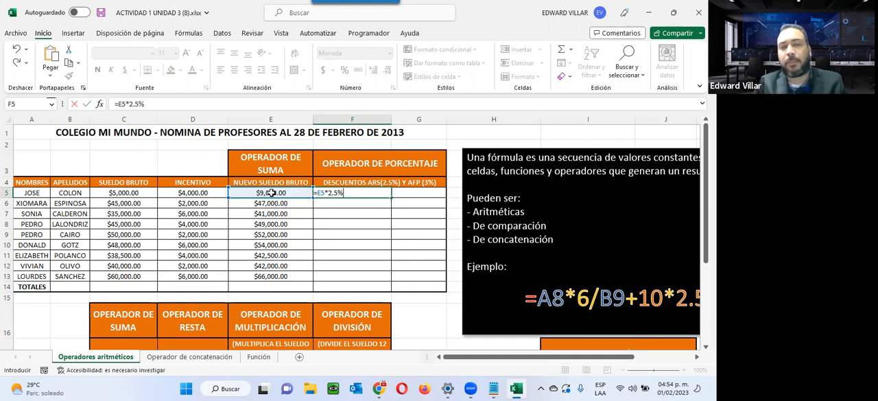
key("Return")
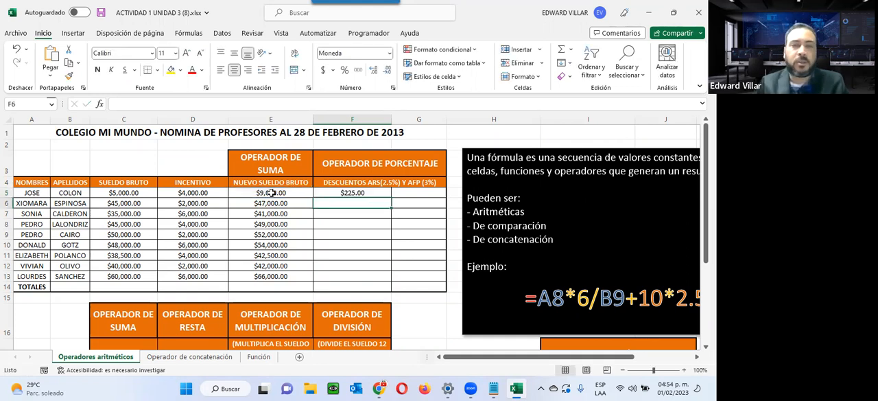
Fill the 2.5% discount formula from F5 down through F13 and check the formulas in F13 and F12
left_click(343, 193)
left_click_drag(390, 198, 386, 276)
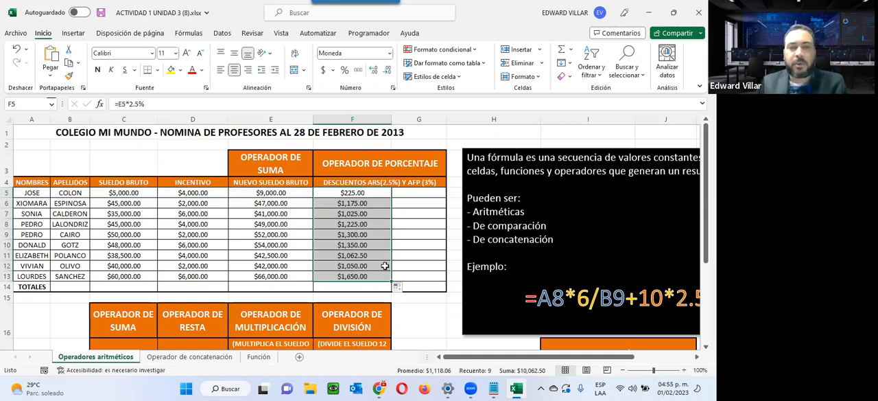
double_click(342, 275)
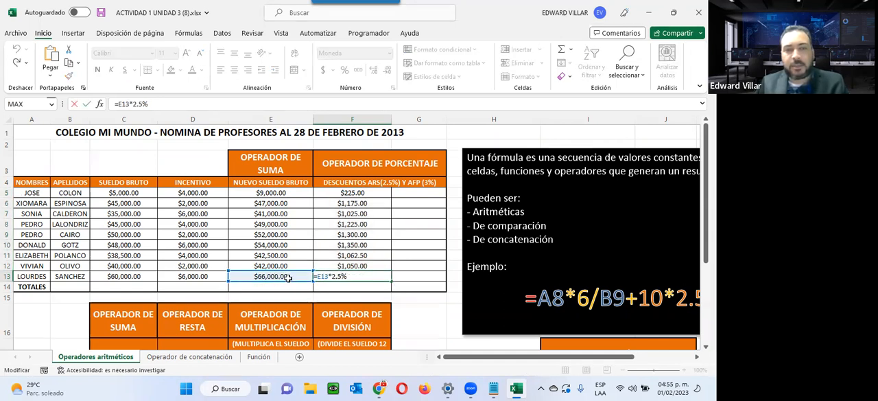
left_click(354, 267)
double_click(353, 268)
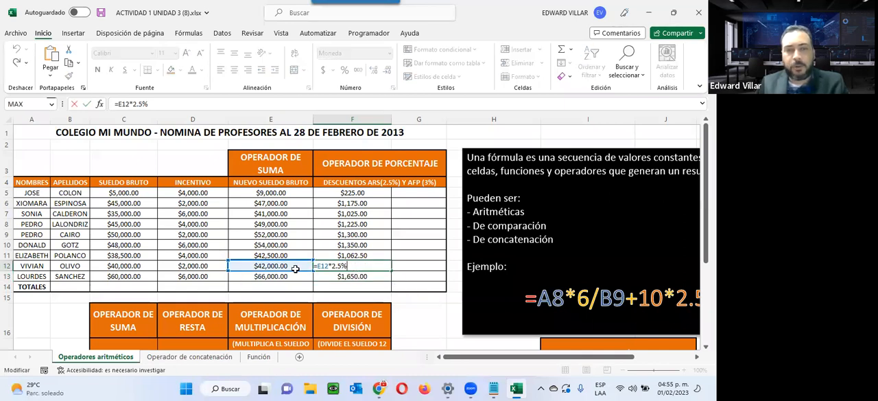
key("ctrl+Return")
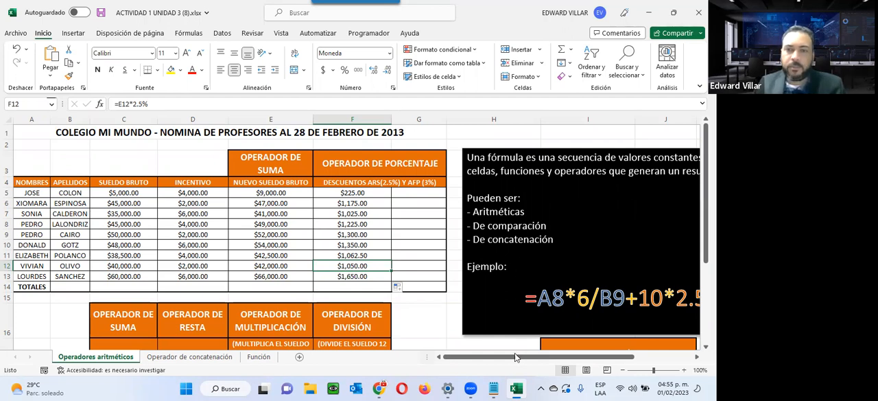
Review the example formula and the table of arithmetic operators beside the payroll, and return to the payroll table
scroll(516, 358, "right", 3)
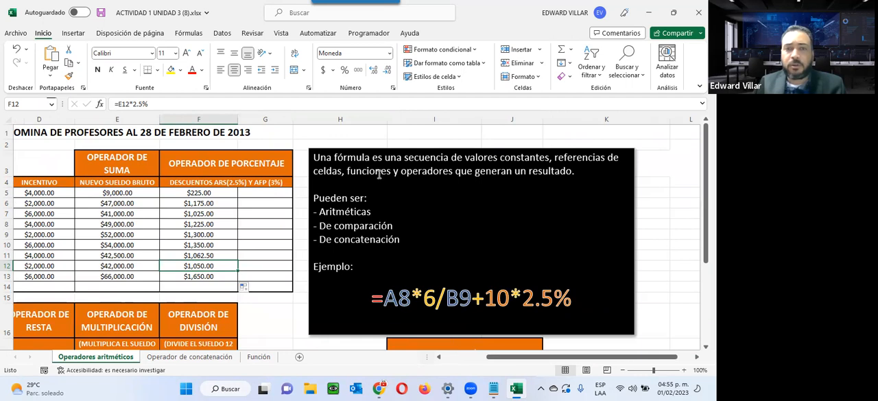
scroll(402, 259, "down", 1)
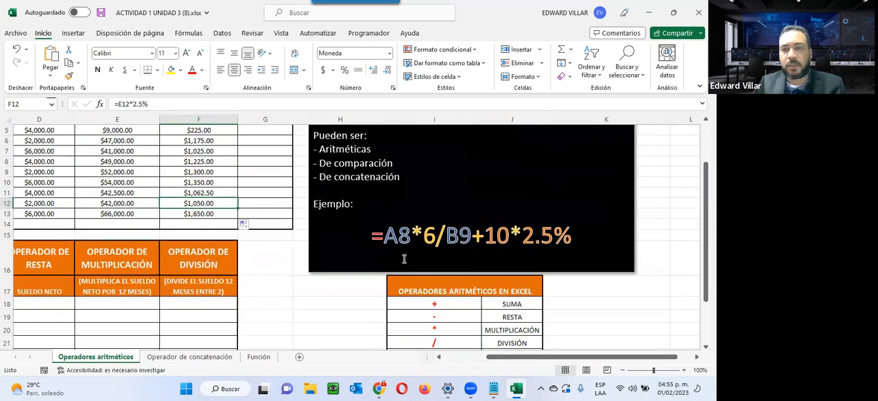
scroll(403, 258, "down", 2)
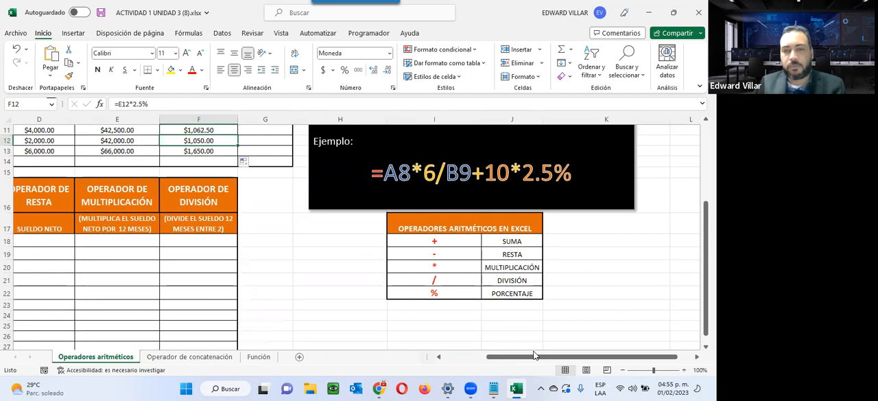
left_click(541, 316)
left_click_drag(646, 362, 602, 361)
scroll(393, 167, "up", 3)
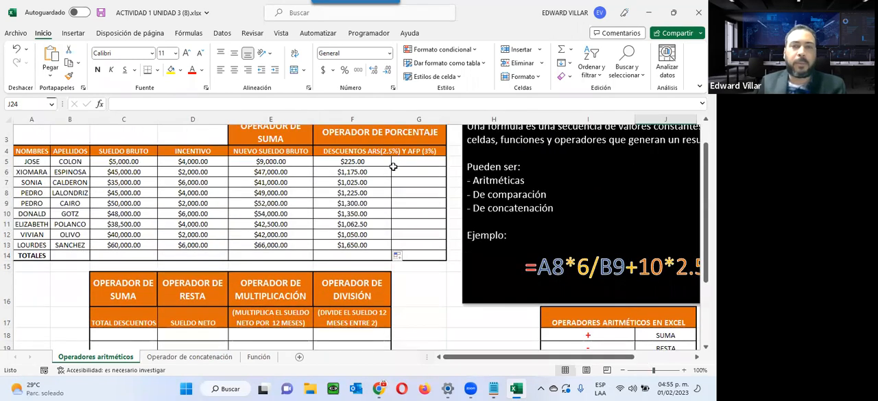
Enter =E5*3% in cell G5 for the AFP discount and fill it down through G13
left_click(404, 161)
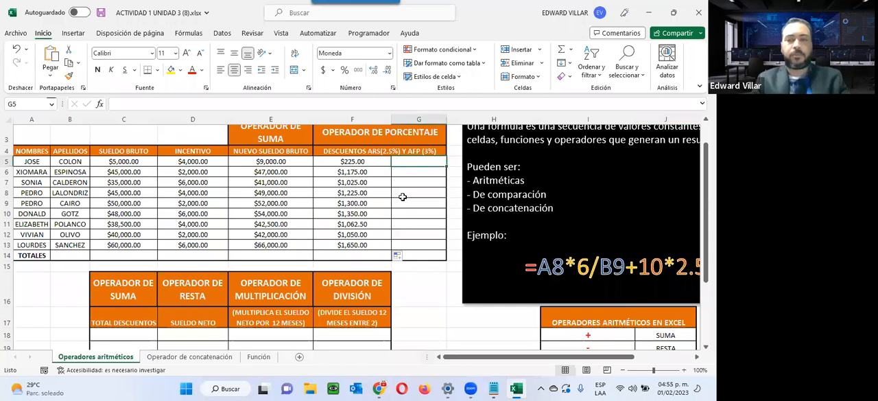
type("=")
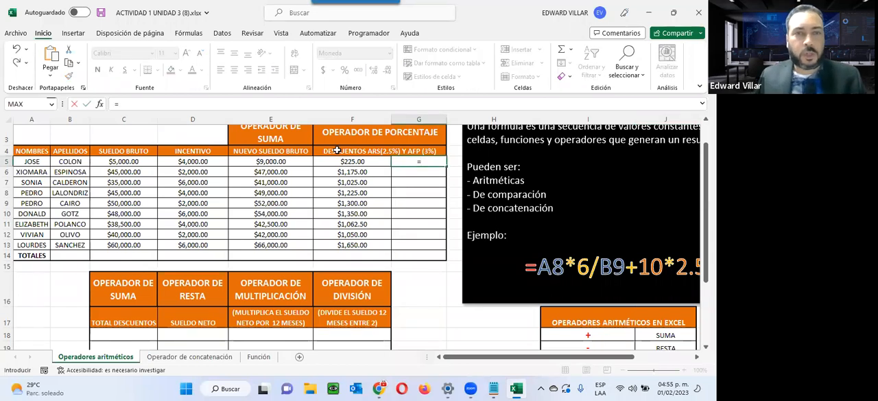
left_click(300, 161)
type("*3%")
key("Return")
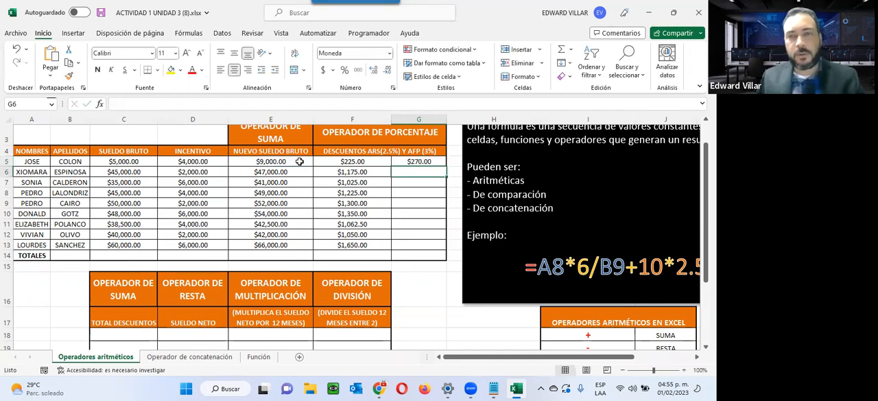
left_click(402, 162)
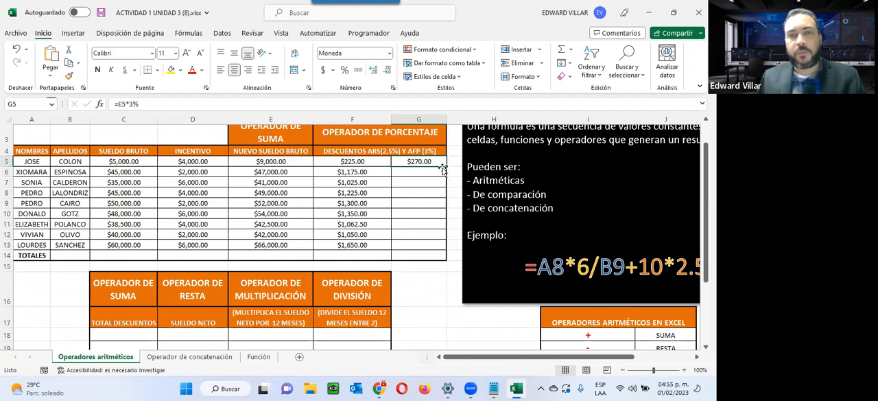
left_click_drag(445, 166, 444, 251)
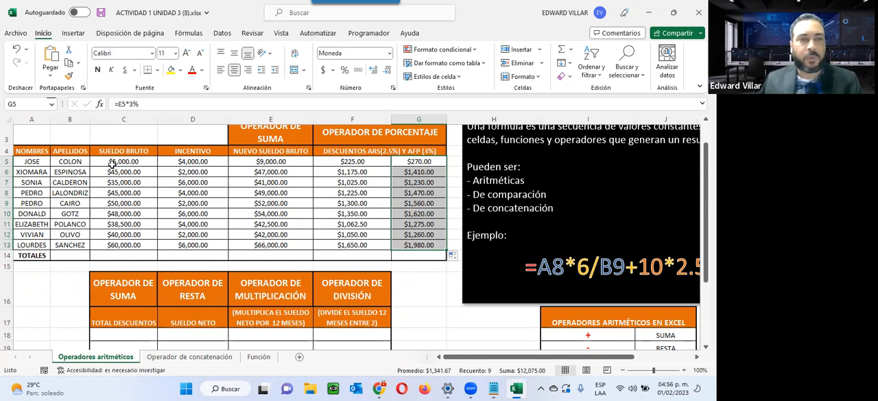
Total the SUELDO BRUTO column in C14 with AutoSum over C5:C13 and examine the resulting SUMA formula
left_click_drag(24, 254, 436, 255)
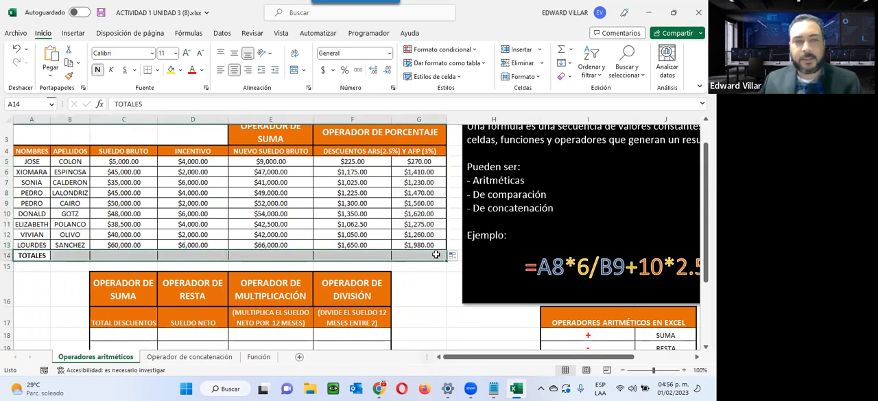
left_click(117, 255)
left_click_drag(123, 164, 118, 255)
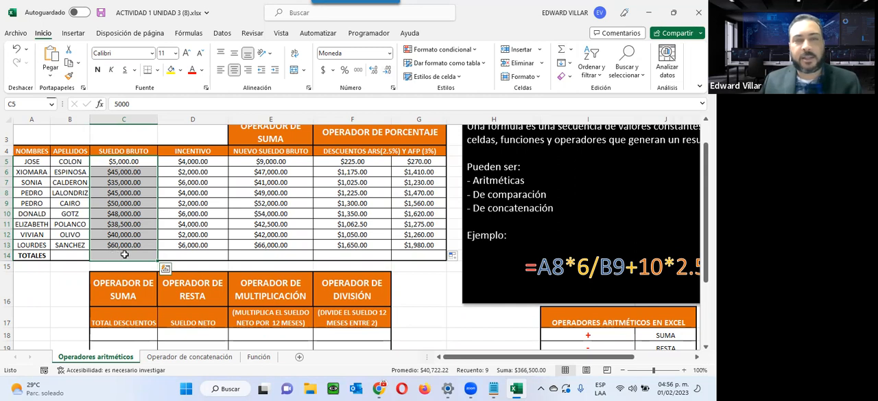
key("alt+equal")
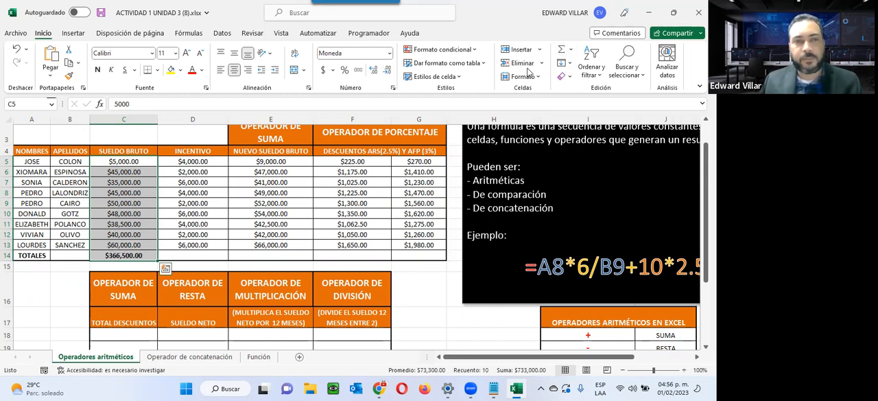
left_click(127, 255)
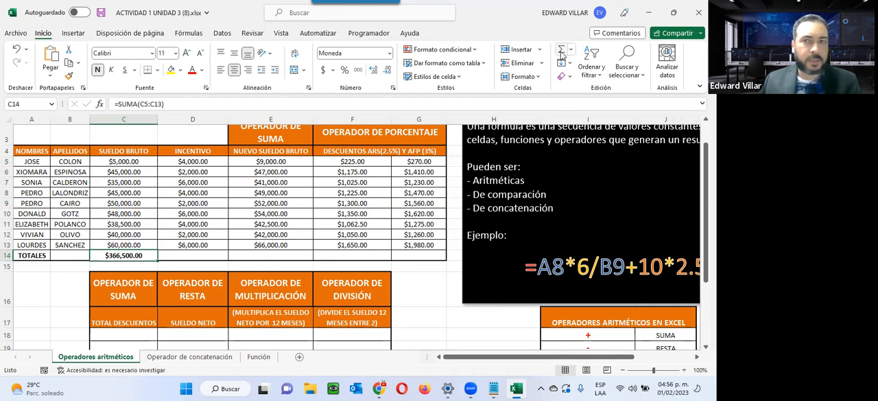
left_click(149, 104)
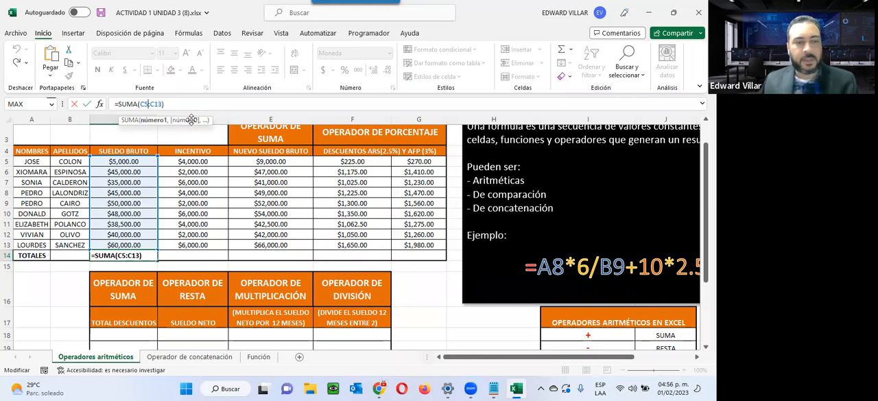
key("ctrl+Return")
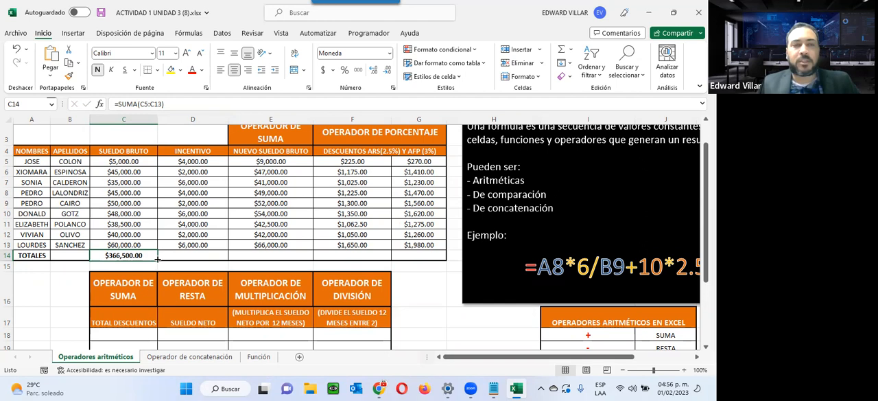
Fill the SUMA formula from C14 across the TOTALES row to G14 and check the formulas in D14 and E14
left_click_drag(155, 258, 447, 260)
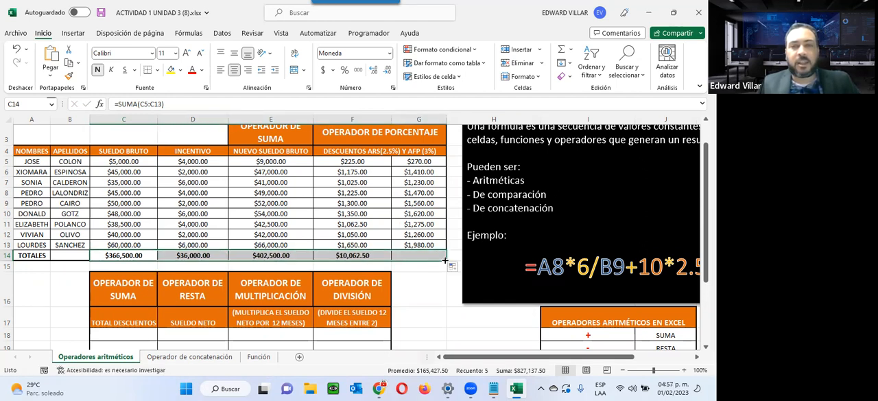
double_click(195, 255)
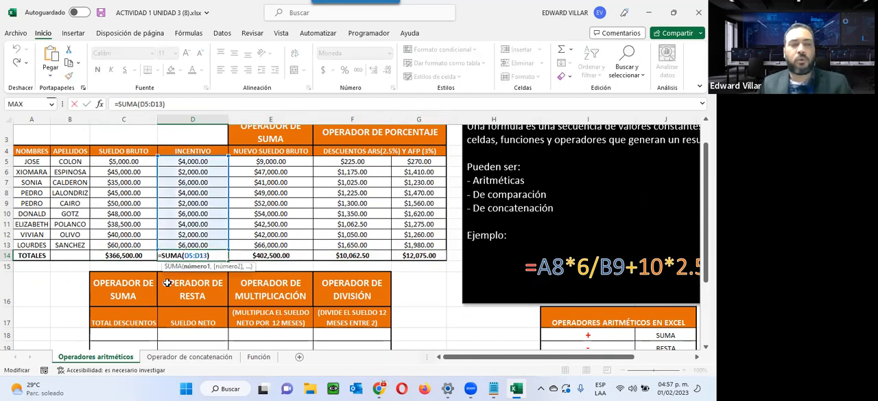
key("Escape")
left_click(296, 254)
double_click(296, 254)
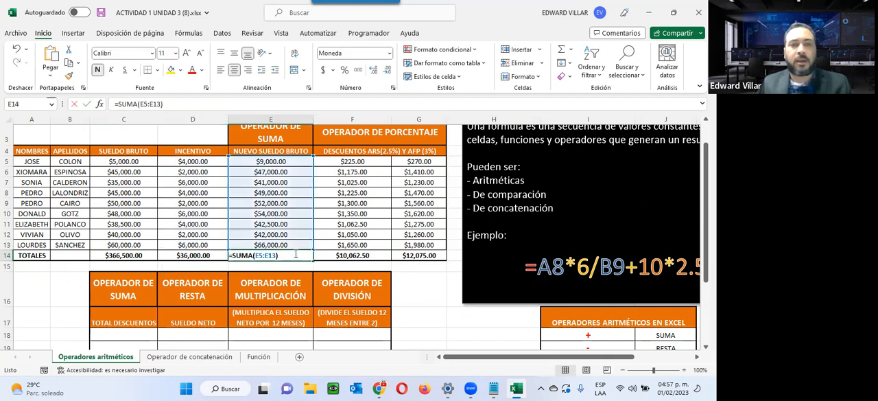
key("Escape")
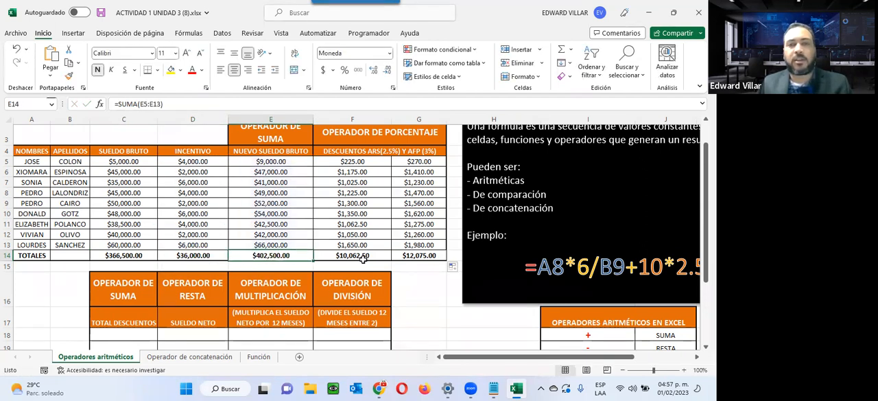
Check the ranges summed by the two discount totals in F14 and G14, leaving both formulas as they are
left_click(358, 259)
double_click(364, 255)
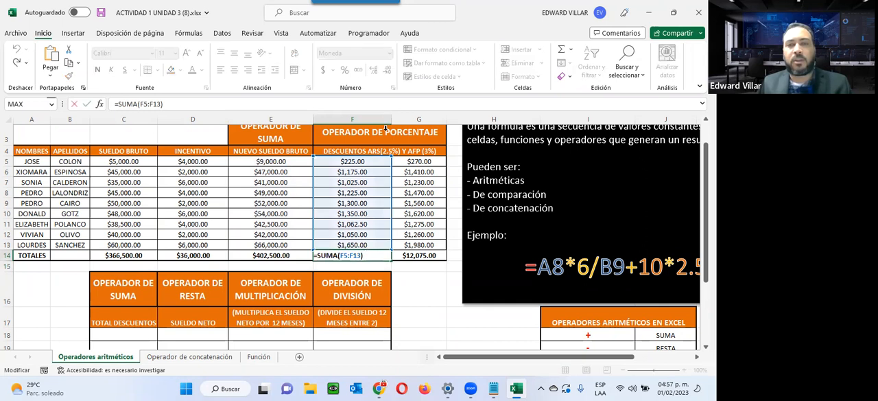
key("Escape")
left_click(418, 257)
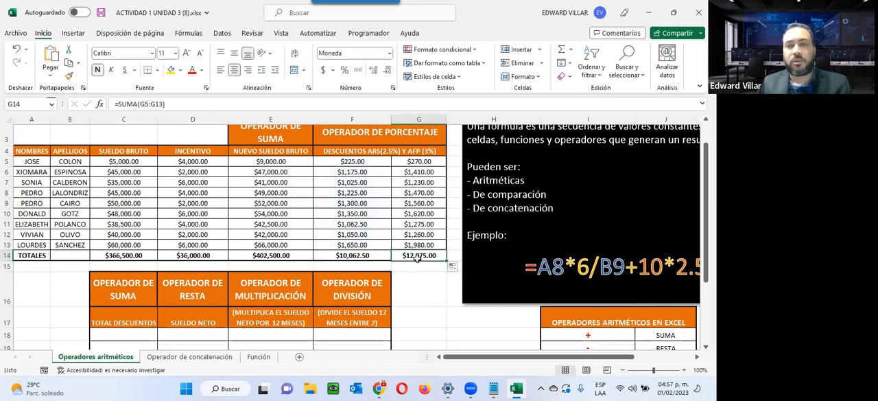
double_click(419, 255)
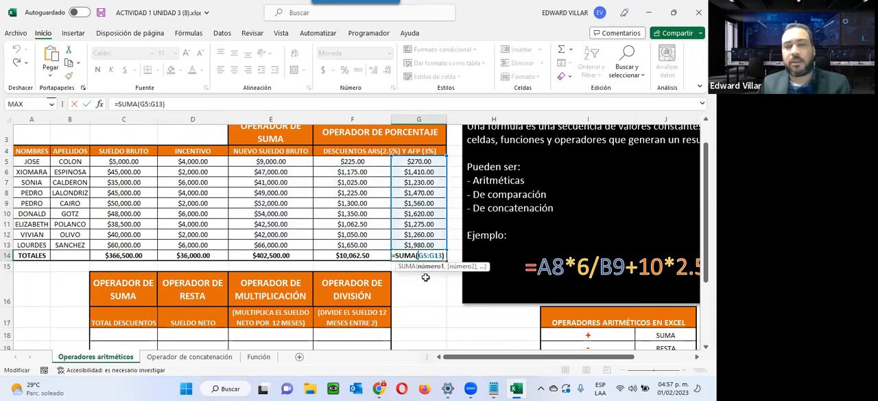
key("Escape")
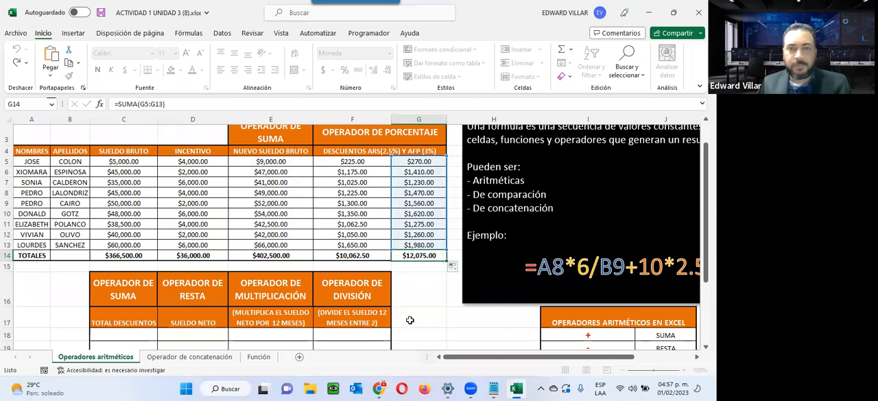
scroll(494, 270, "down", 2)
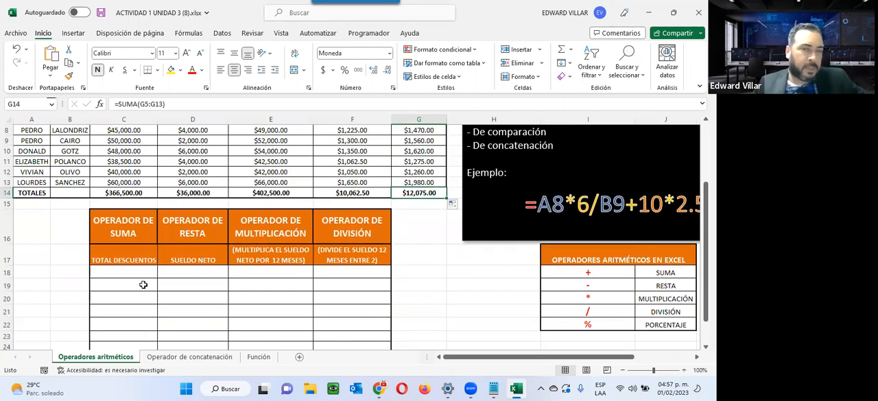
Review the ARS and AFP discount columns F4:G13 that feed the TOTAL DESCUENTOS column of the lower table
scroll(384, 195, "up", 2)
scroll(384, 195, "up", 1)
scroll(384, 195, "down", 1)
scroll(384, 195, "down", 2)
scroll(144, 265, "up", 2)
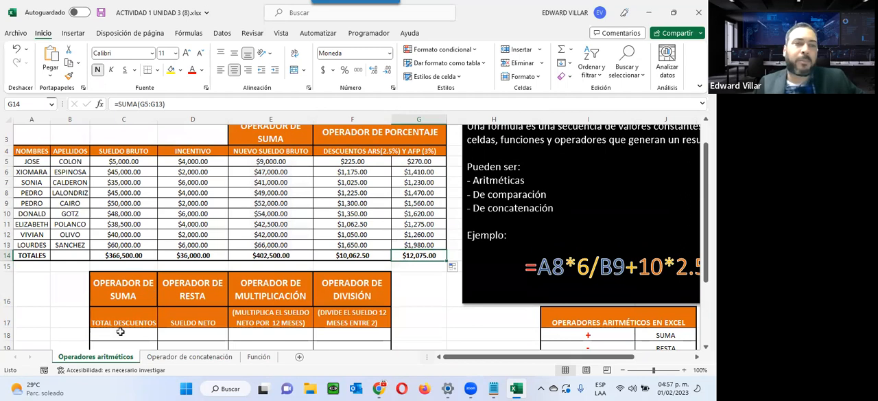
left_click_drag(356, 152, 412, 248)
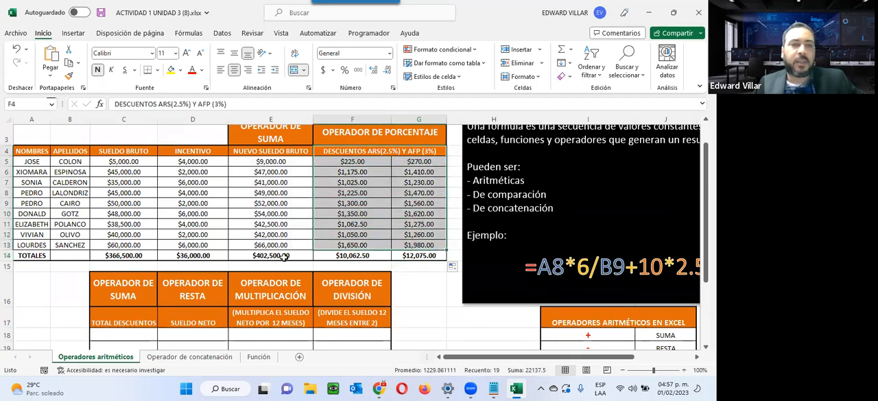
scroll(284, 252, "down", 2)
scroll(205, 267, "up", 1)
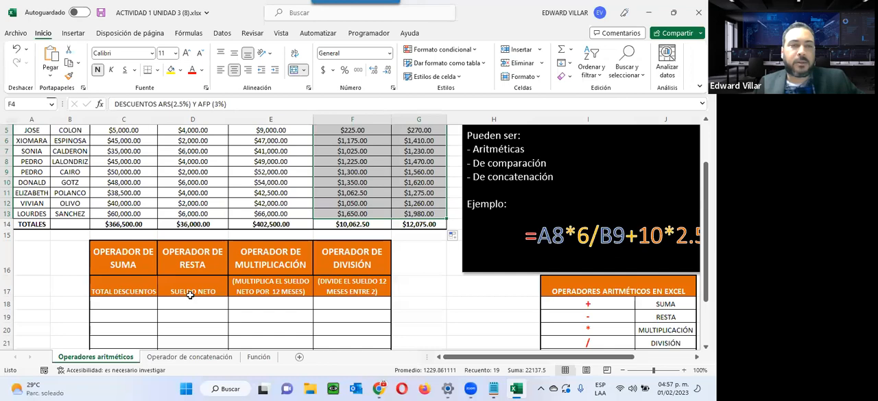
Examine the lower table's TOTAL DESCUENTOS, SUELDO NETO, multiplication and division columns and what each one must calculate
left_click(191, 291)
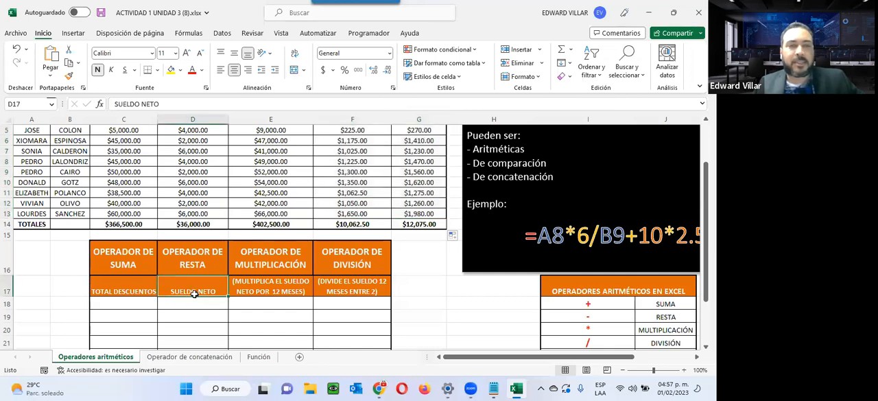
scroll(256, 187, "up", 2)
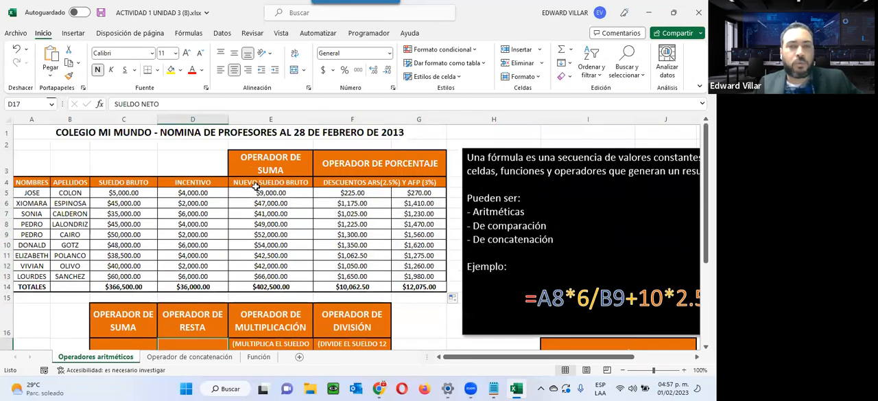
scroll(256, 186, "down", 2)
left_click(111, 303)
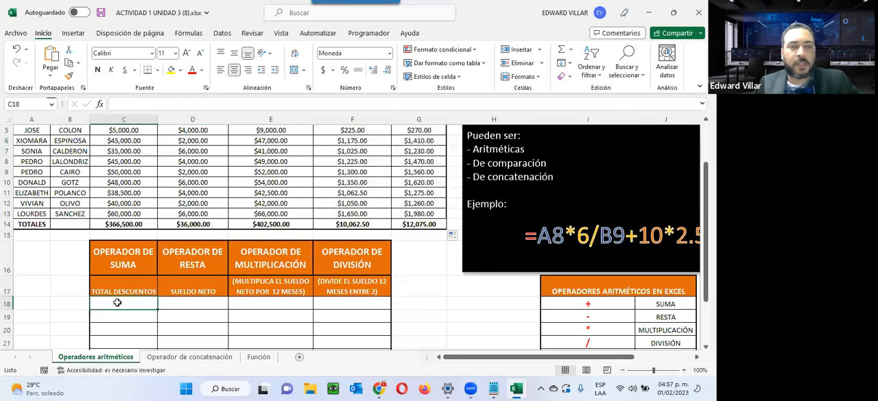
left_click(213, 303)
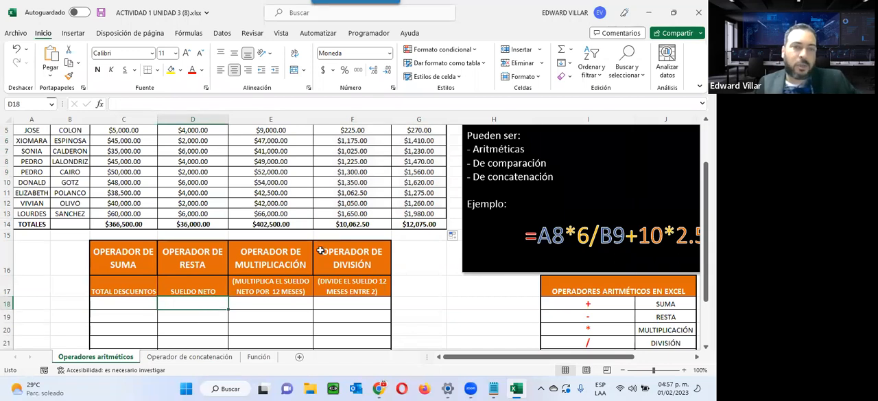
left_click(280, 303)
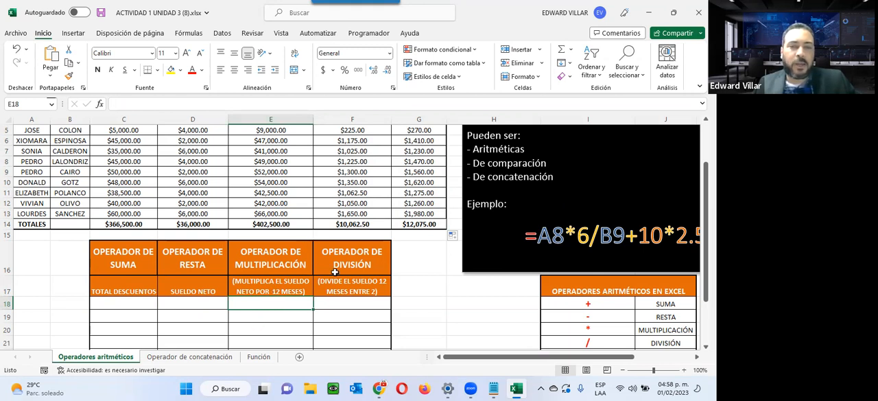
left_click(371, 294)
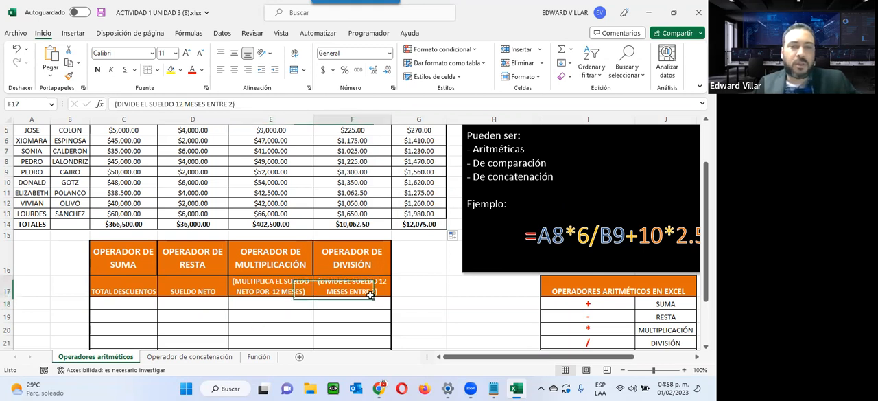
left_click(351, 302)
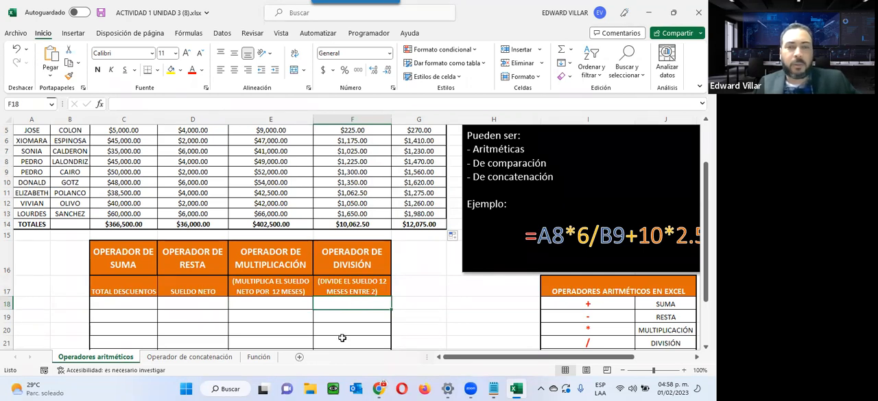
scroll(344, 337, "down", 2)
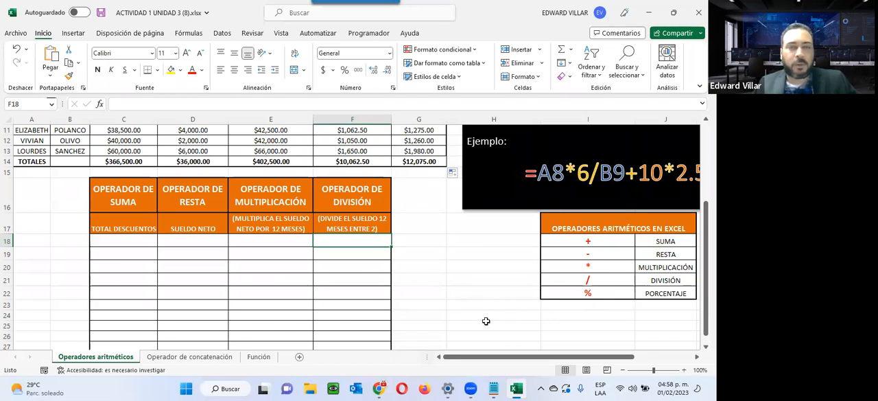
left_click(496, 266)
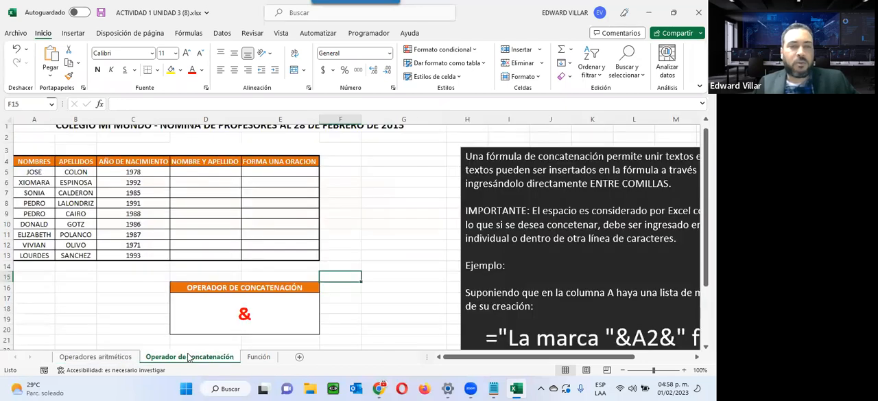
Open the Operador de concatenación sheet and read its explanation and the example formula that joins text with cells A2 and B2
left_click(189, 357)
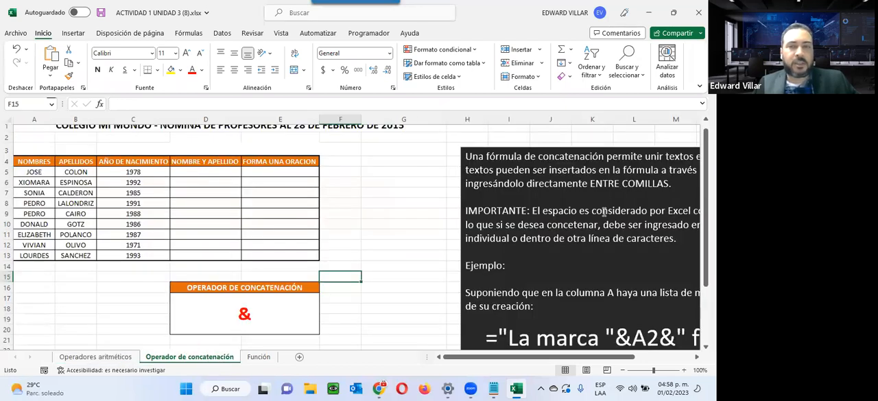
scroll(604, 213, "down", 2)
scroll(574, 131, "up", 2)
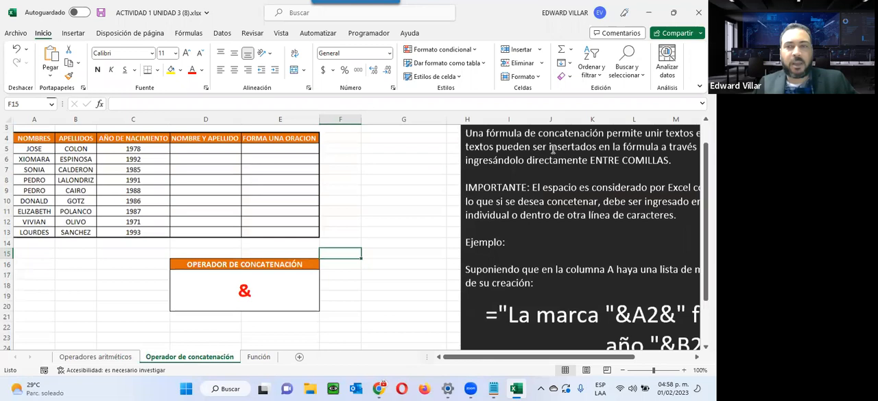
left_click_drag(631, 359, 690, 358)
scroll(435, 197, "down", 2)
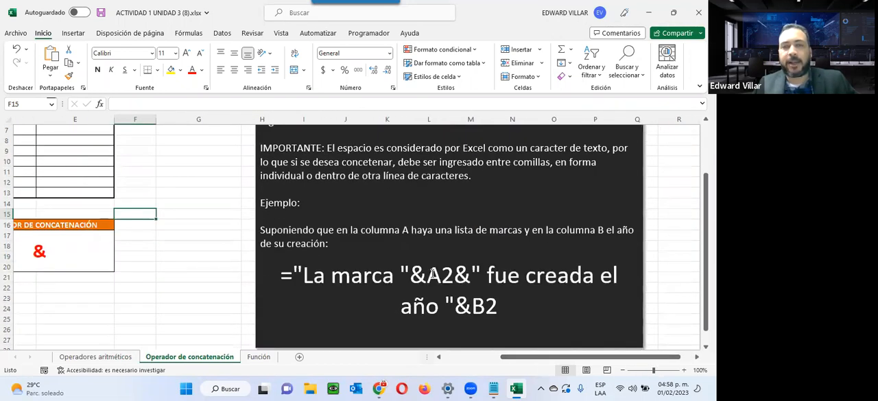
left_click_drag(680, 358, 443, 334)
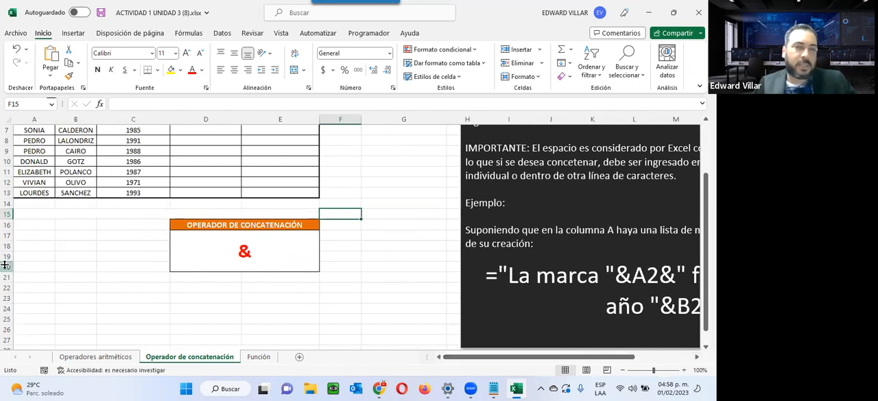
scroll(200, 218, "up", 2)
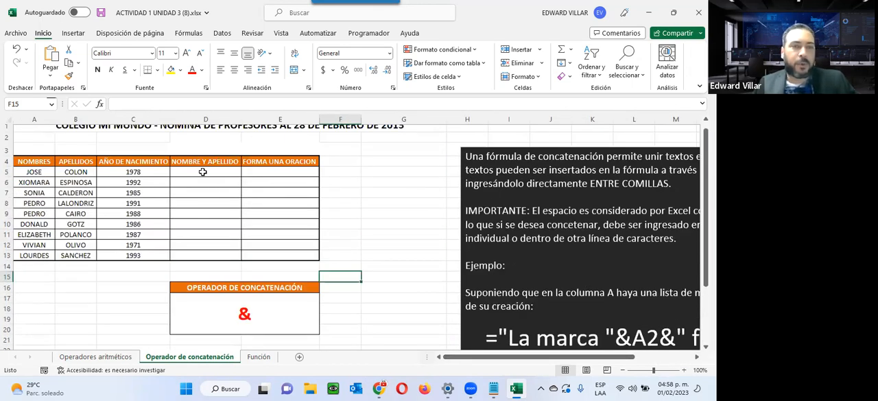
Open the Insert Function dialog for cell D5 under NOMBRE Y APELLIDO and look through the recently used functions
left_click(204, 172)
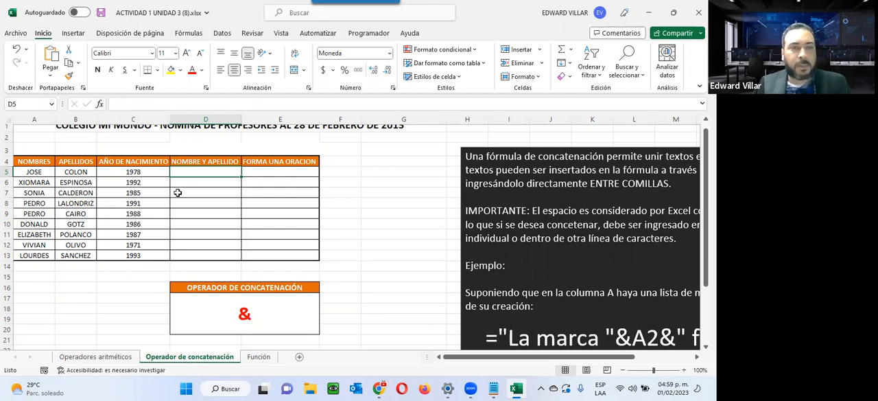
scroll(238, 300, "up", 1)
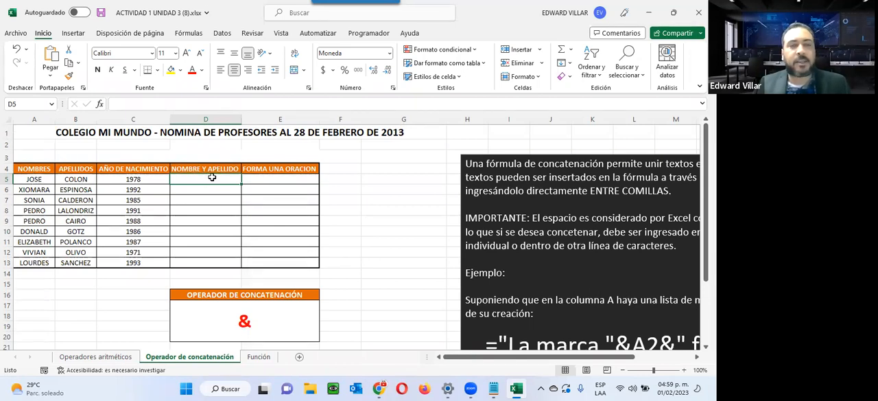
left_click(100, 104)
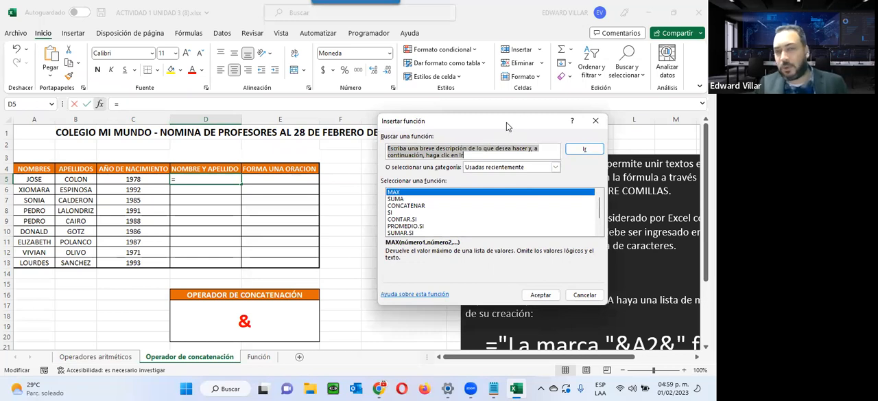
left_click_drag(506, 122, 470, 100)
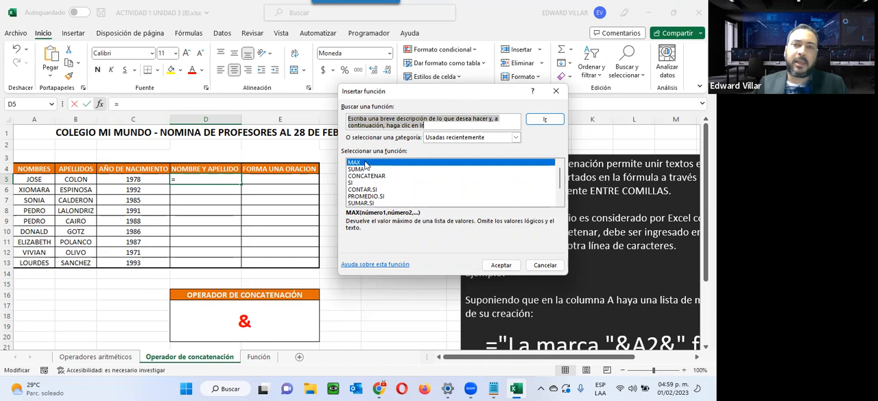
scroll(358, 168, "down", 1)
scroll(353, 204, "up", 1)
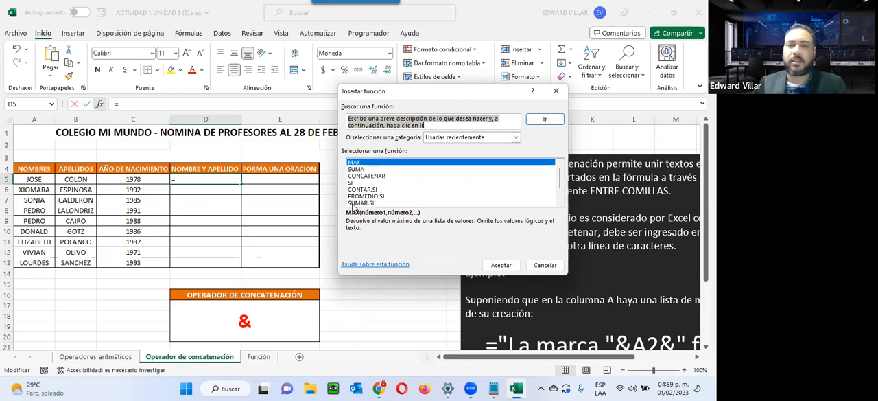
scroll(356, 180, "down", 1)
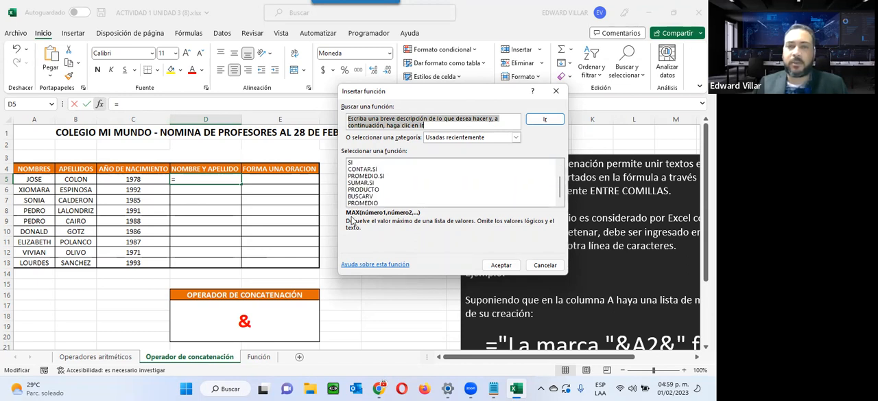
Review the function categories, set the category to Todo and look through the full function list
left_click(517, 139)
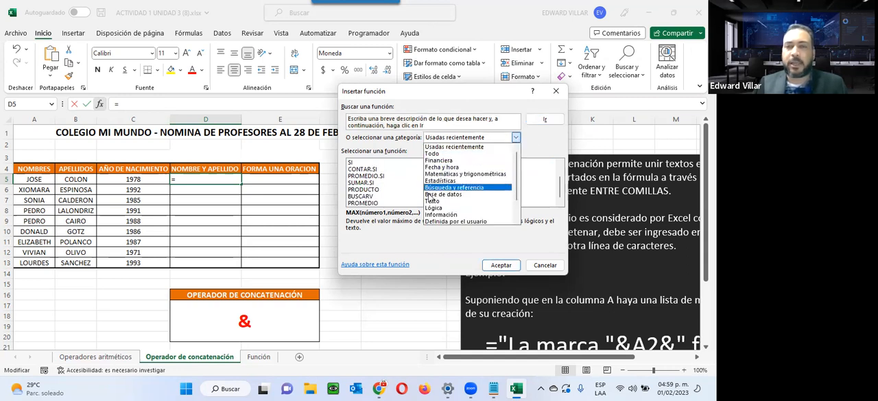
scroll(429, 217, "down", 2)
scroll(438, 220, "up", 2)
scroll(438, 220, "up", 1)
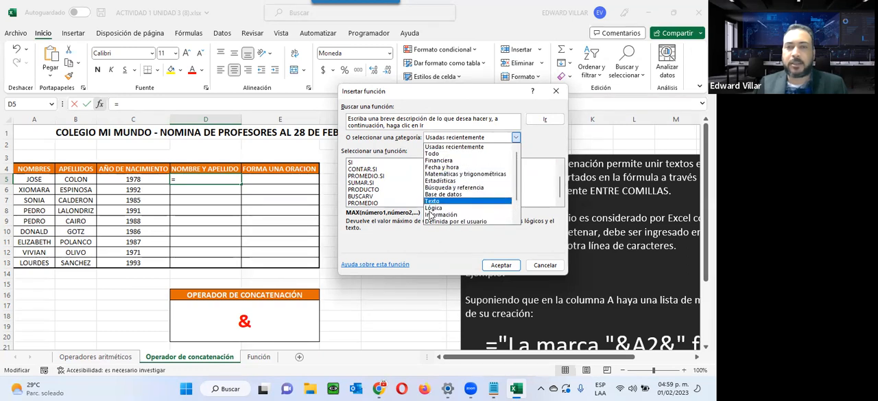
left_click(442, 153)
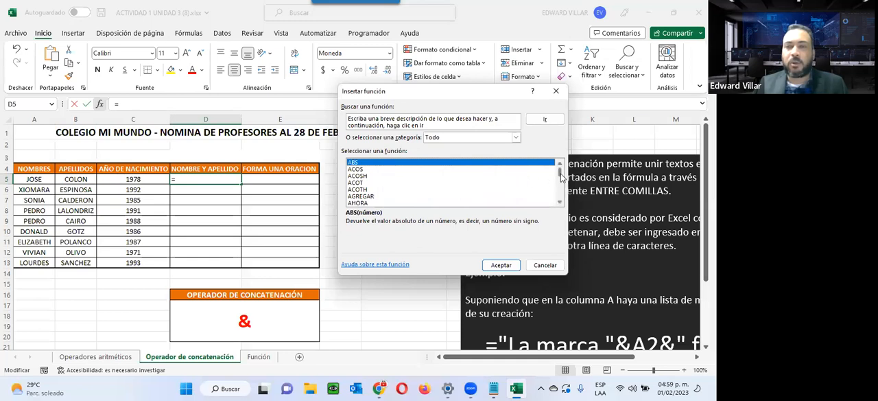
left_click_drag(560, 178, 555, 194)
Replace the function search text with "concatenar" and run the search
left_click(439, 125)
left_click_drag(435, 126, 318, 101)
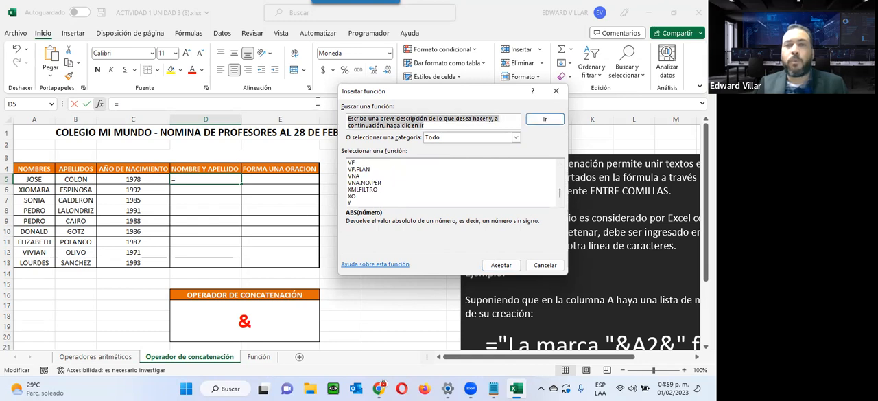
key("BackSpace")
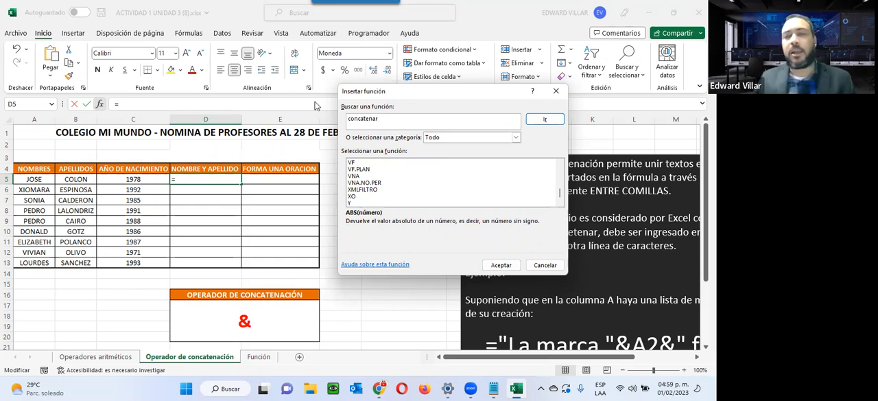
left_click(556, 122)
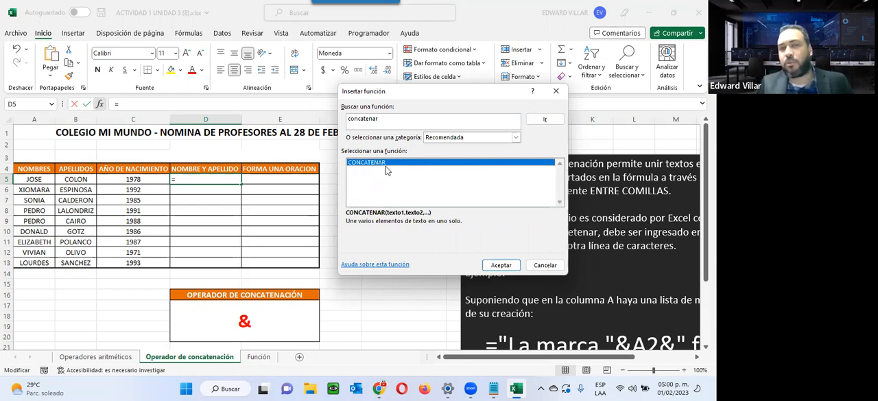
Replace the function search text with "suma" and run the search
left_click(389, 118)
key("BackSpace")
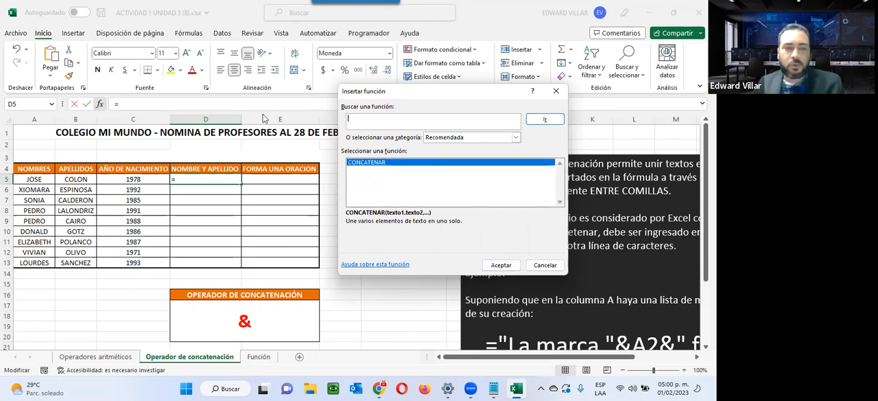
type("suma")
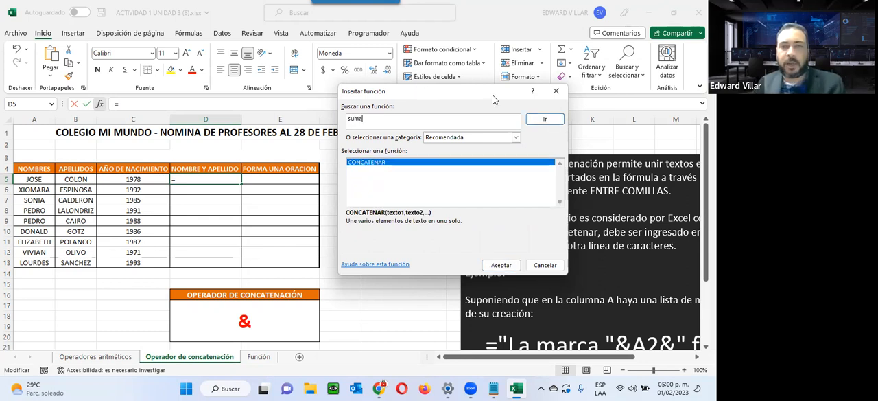
left_click(545, 120)
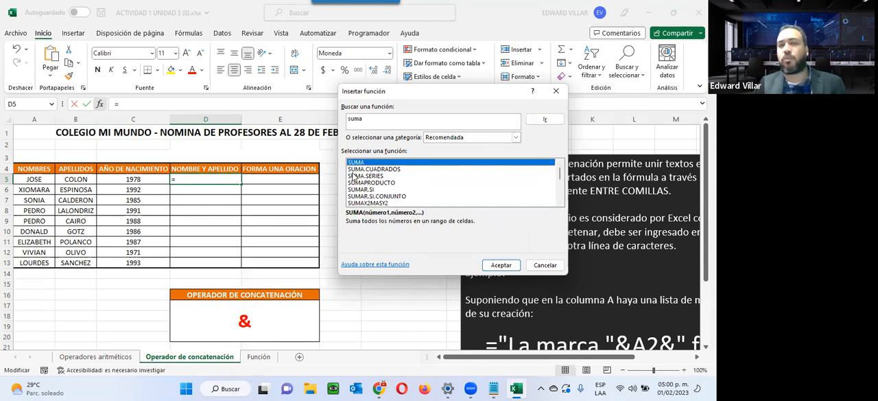
Browse the found functions and read the descriptions of SUMA.CUADRADOS, SUMA.SERIES and SUMAPRODUCTO
scroll(353, 178, "down", 4)
scroll(353, 175, "up", 3)
scroll(353, 180, "up", 1)
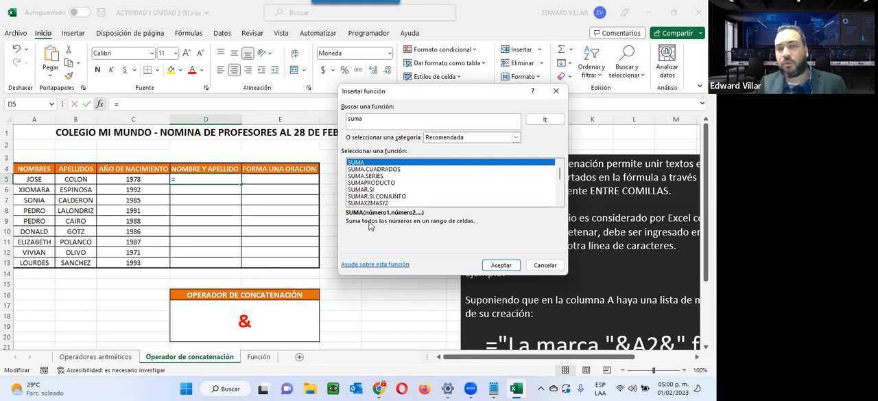
left_click(363, 170)
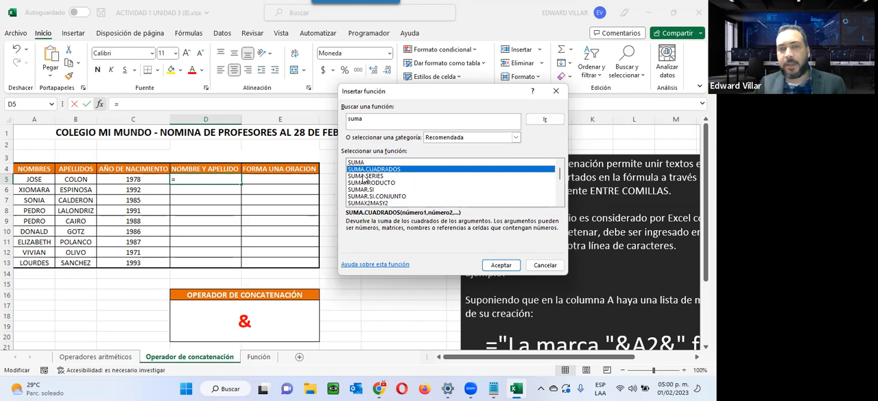
left_click(364, 176)
left_click(364, 183)
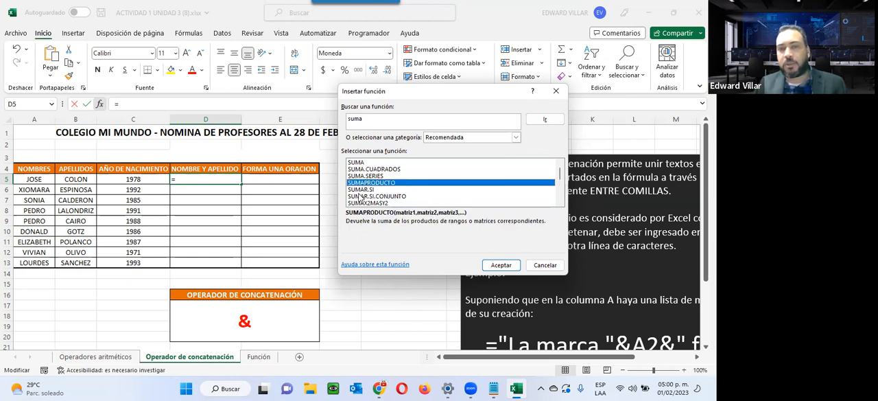
Search the functions for "concatenar" and insert the CONCATENAR function in cell D5
left_click(358, 191)
left_click(361, 203)
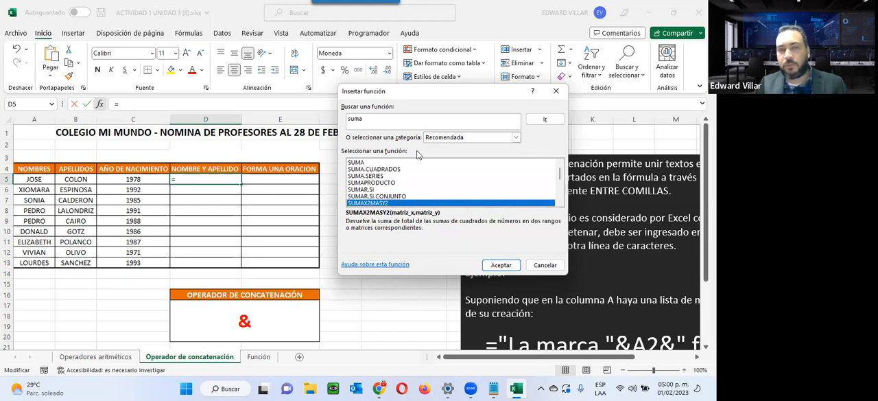
left_click_drag(451, 119, 244, 105)
type("concatenar")
left_click(545, 119)
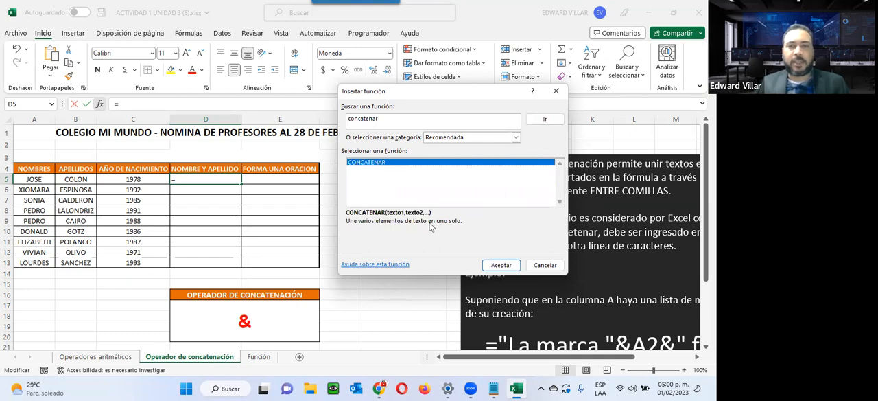
left_click(501, 265)
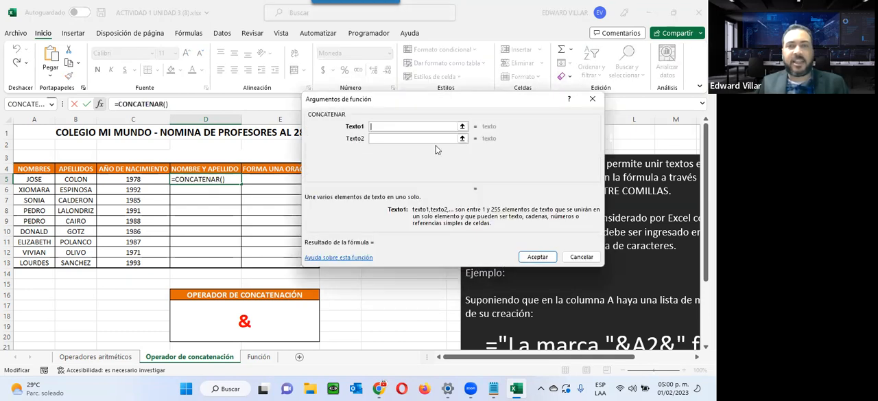
Set cell A5 as the first text argument of CONCATENAR and magnify the screen around the second argument
left_click_drag(375, 103, 394, 146)
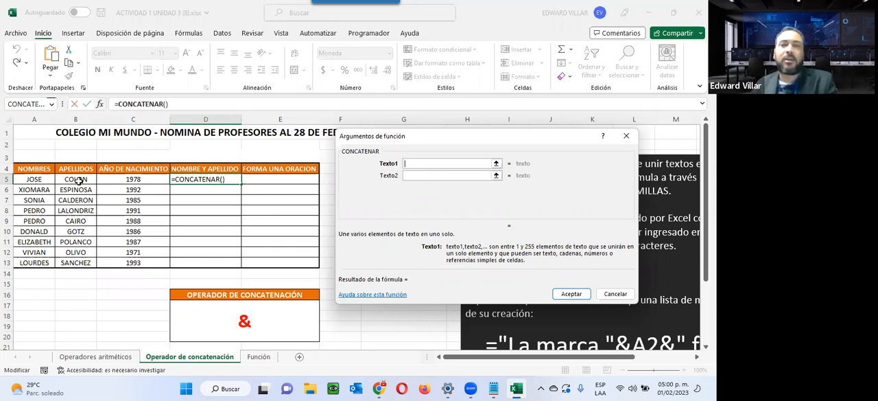
left_click(24, 179)
left_click(432, 175)
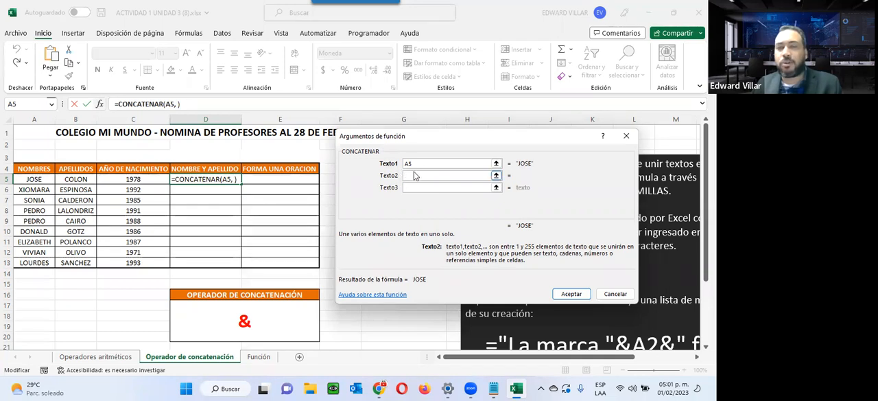
key("super+plus")
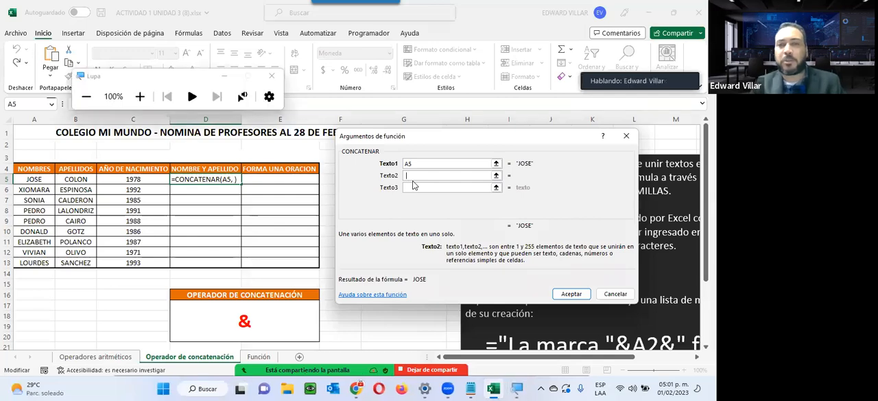
key("super+plus")
key("super+plus")
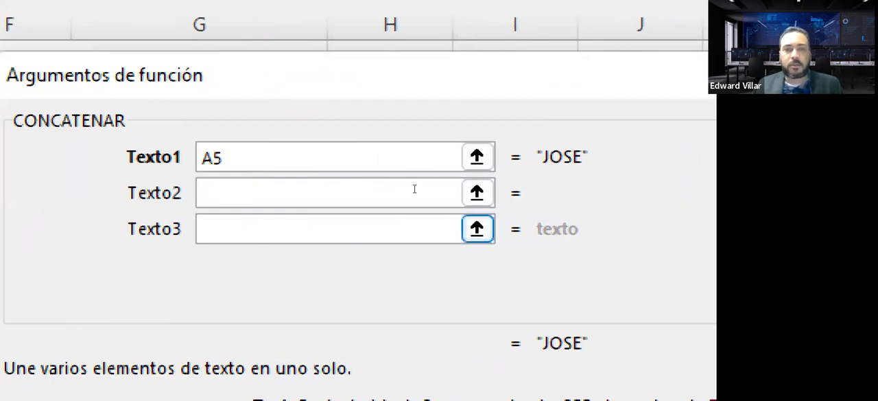
Set a quoted space " " as Texto2 and cell B5 as Texto3, and complete the CONCATENAR formula
type("\" \"")
key("Tab")
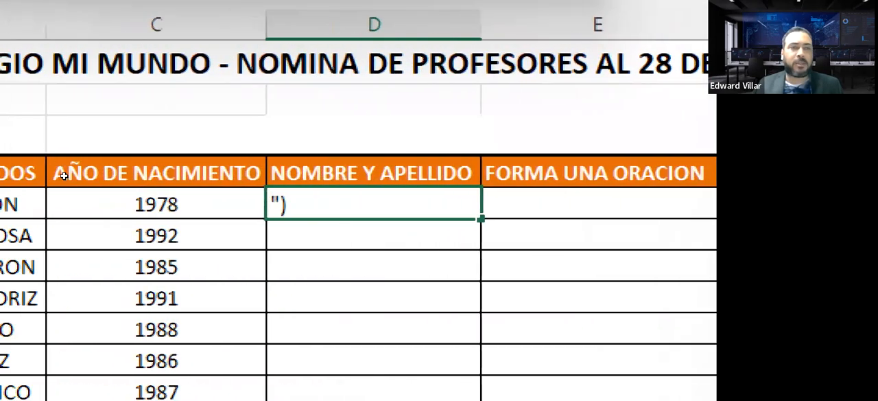
type(",")
left_click(120, 204)
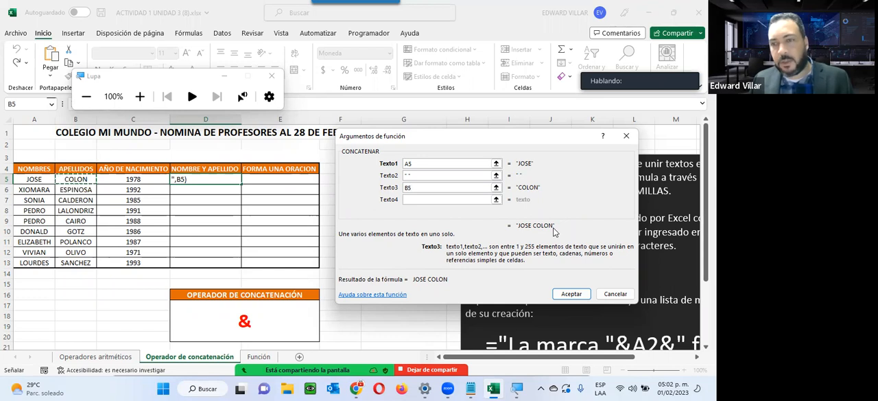
left_click(573, 294)
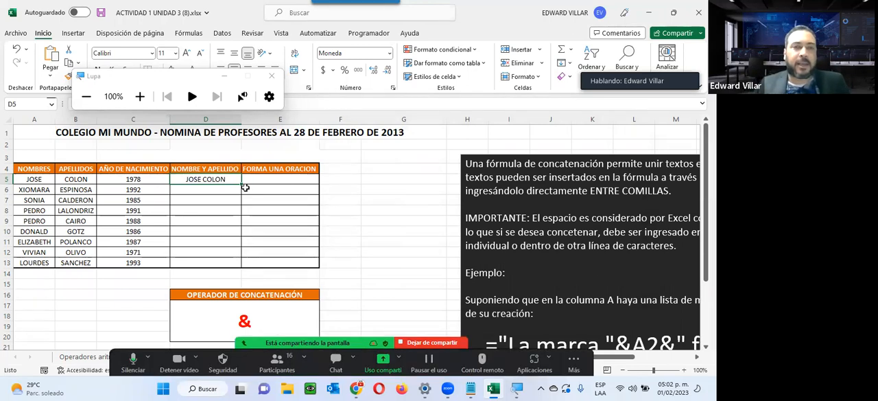
Fill the D5 formula down to D13 and check the copied formula in D6 against the first and last name columns
left_click_drag(239, 184, 234, 268)
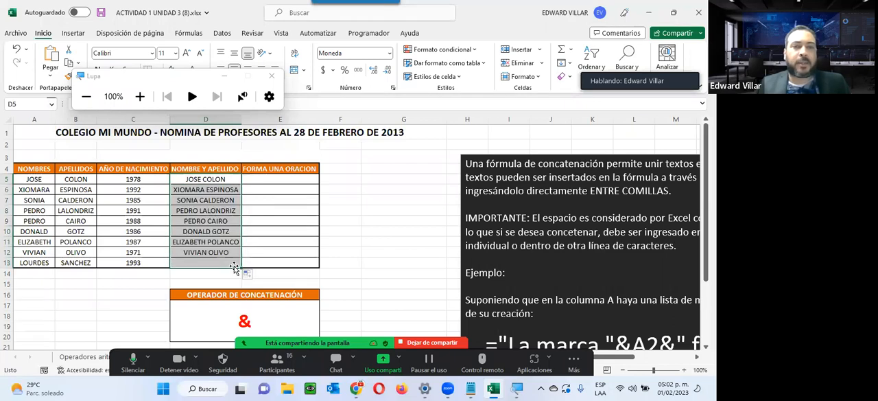
double_click(177, 188)
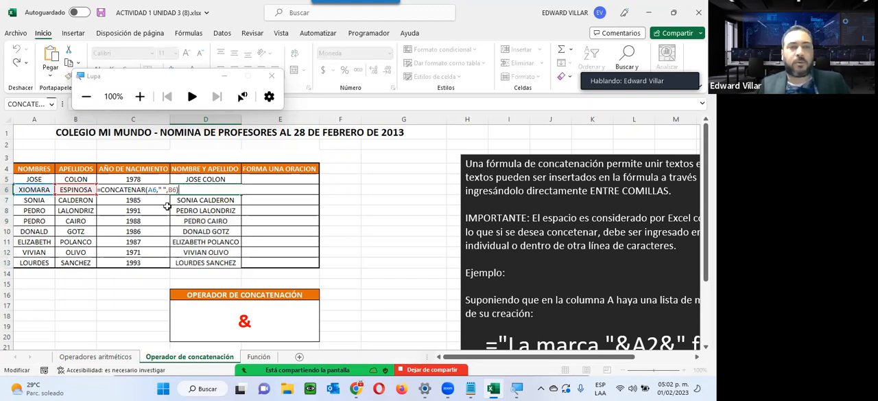
key("Escape")
left_click_drag(23, 200, 90, 262)
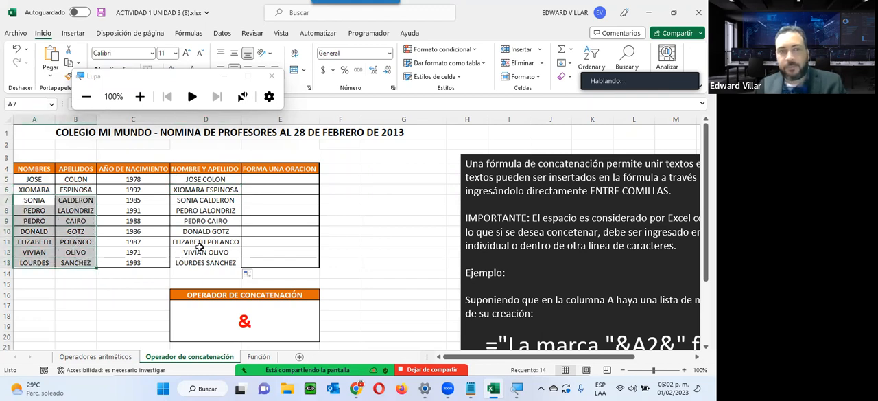
left_click(223, 199)
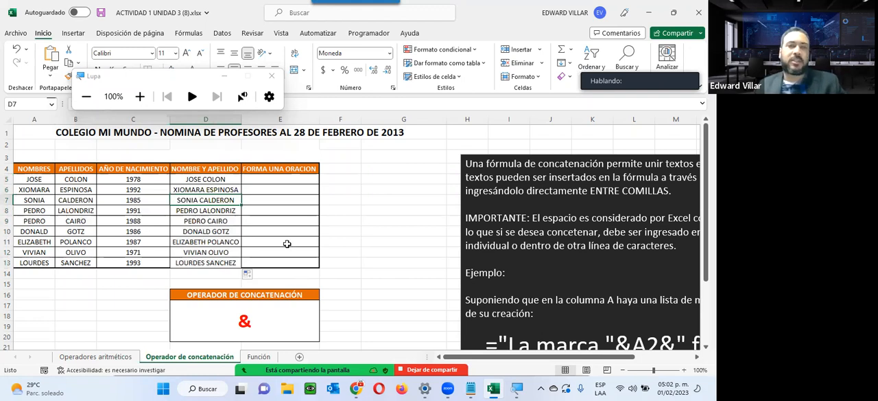
left_click(253, 176)
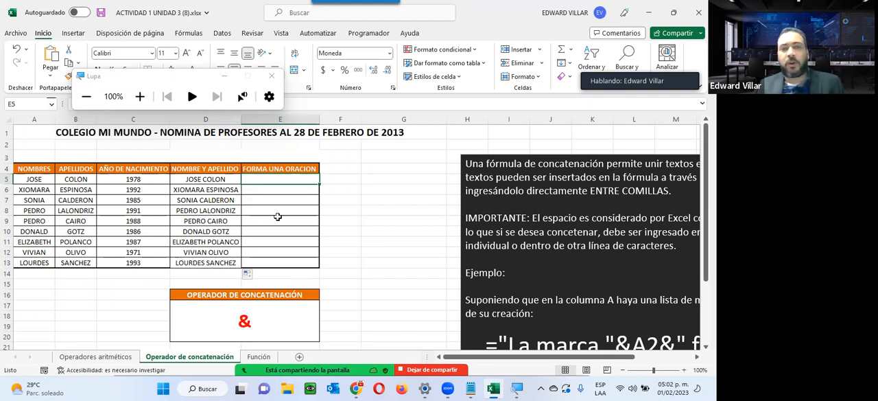
scroll(408, 203, "down", 3)
scroll(408, 204, "up", 3)
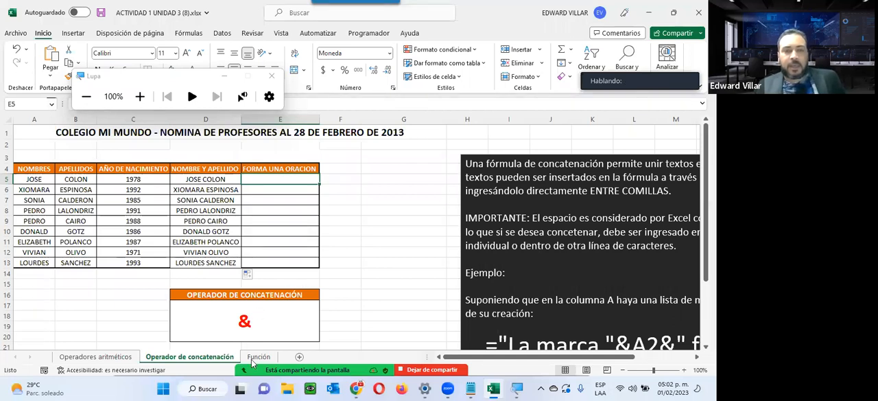
left_click(421, 182)
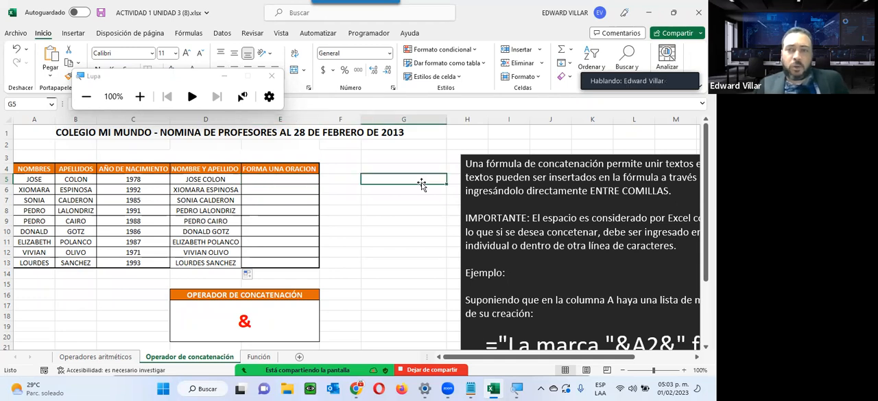
Switch to the course page in Chrome and arrange the Zoom chat and participants windows side by side over it
left_click(648, 13)
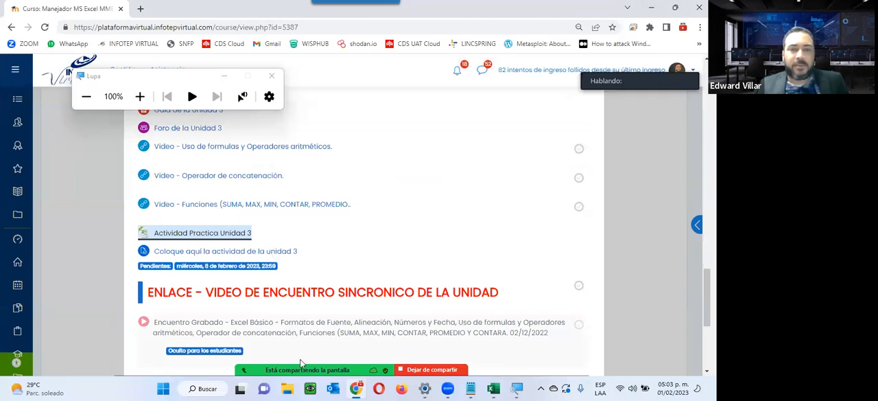
left_click(355, 85)
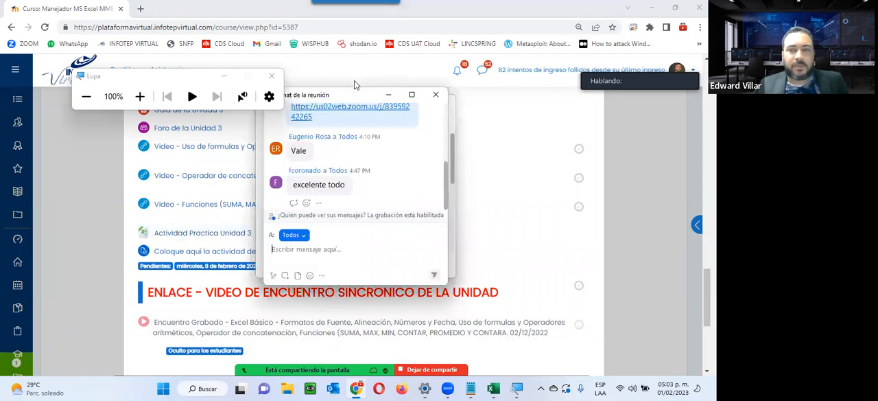
left_click_drag(355, 92, 566, 96)
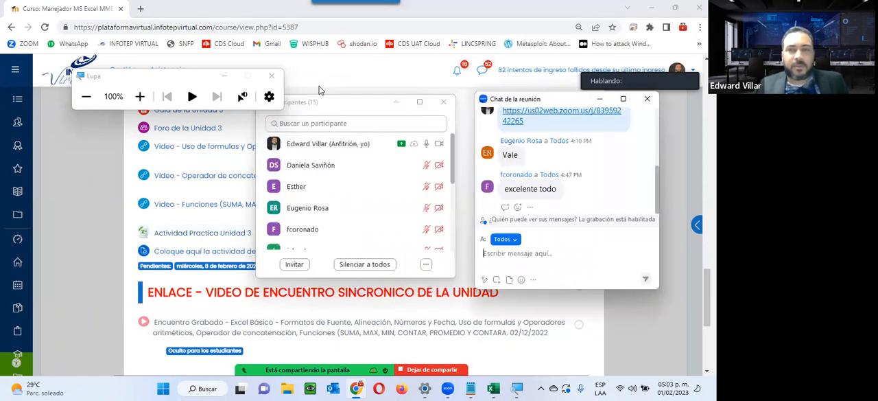
left_click(321, 90)
left_click_drag(320, 90, 242, 155)
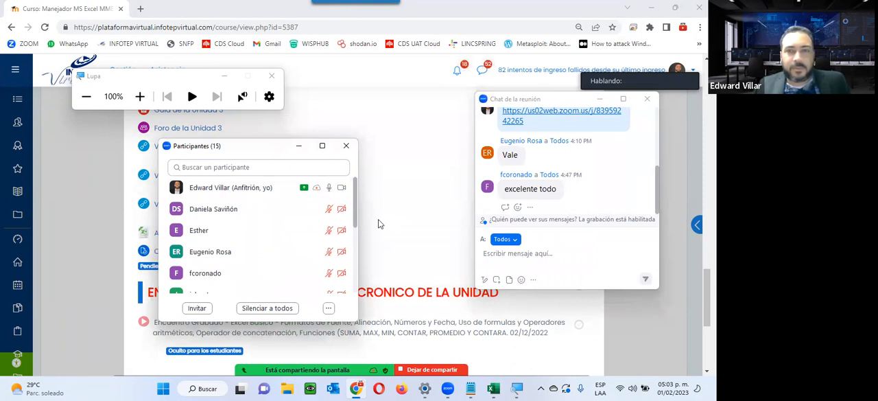
left_click_drag(254, 146, 369, 105)
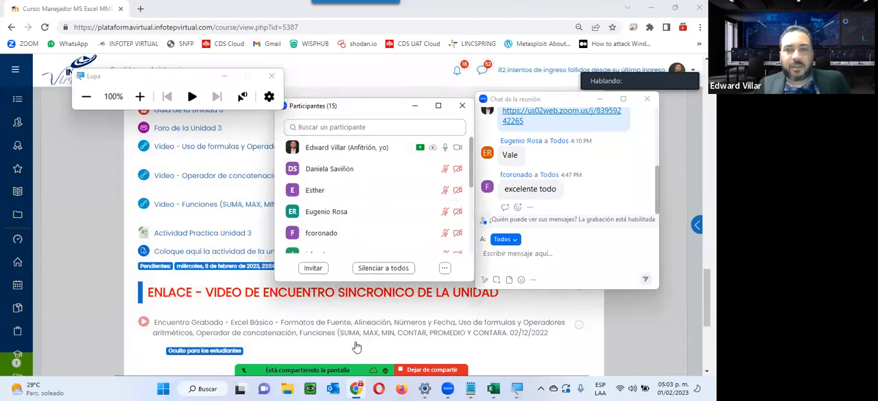
mouse_move(356, 341)
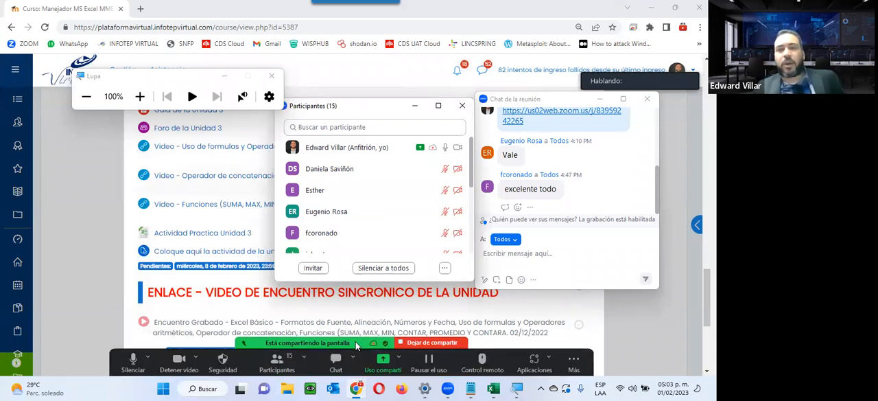